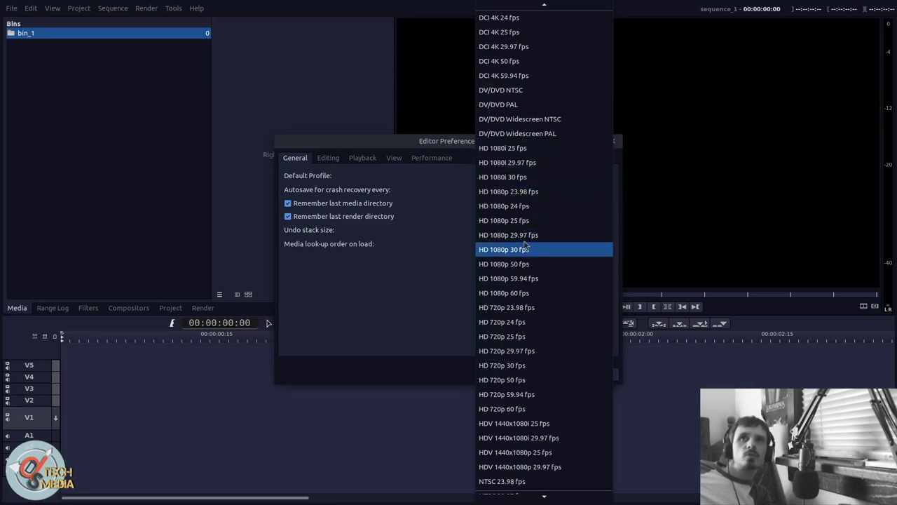
- Examine the choices for the default project profile and the crash-recovery autosave interval in the general preferences
{"action": "scroll", "coordinate": [538, 306], "scroll_direction": "down", "scroll_amount": 1}
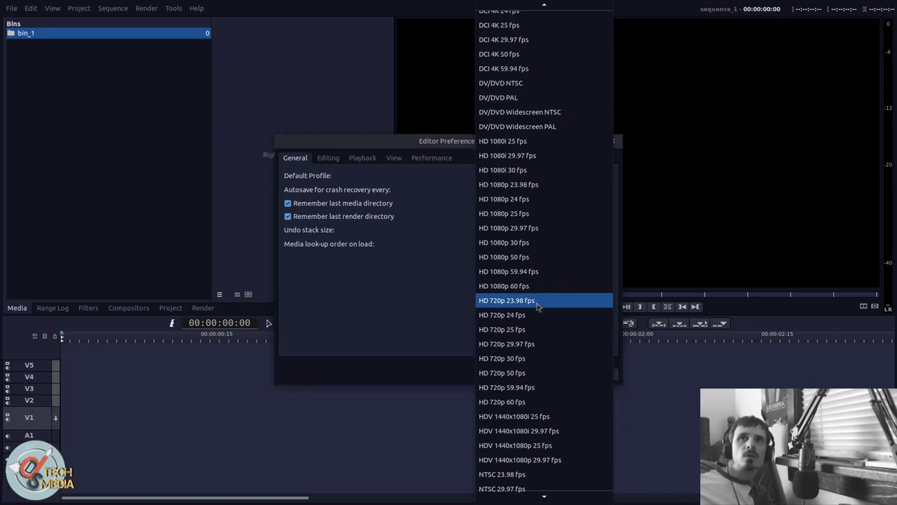
{"action": "left_click", "coordinate": [352, 192]}
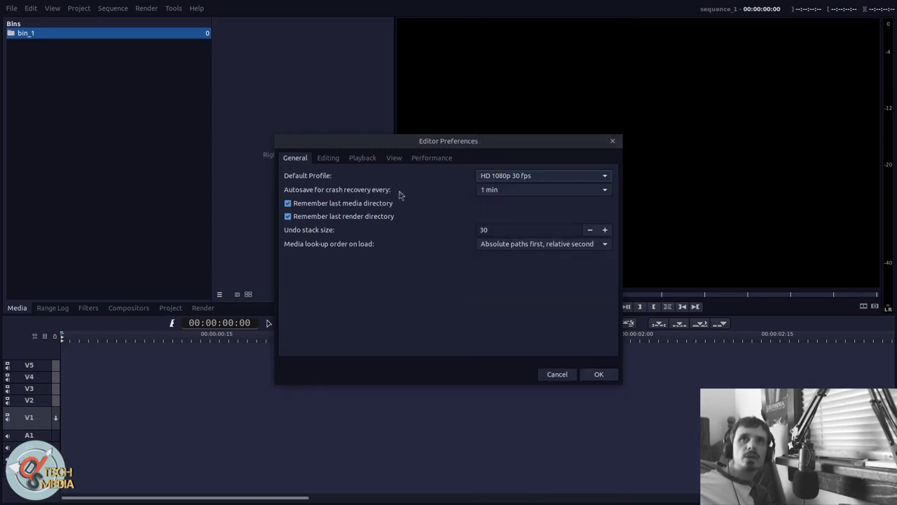
{"action": "left_click", "coordinate": [507, 191]}
{"action": "left_click", "coordinate": [507, 194]}
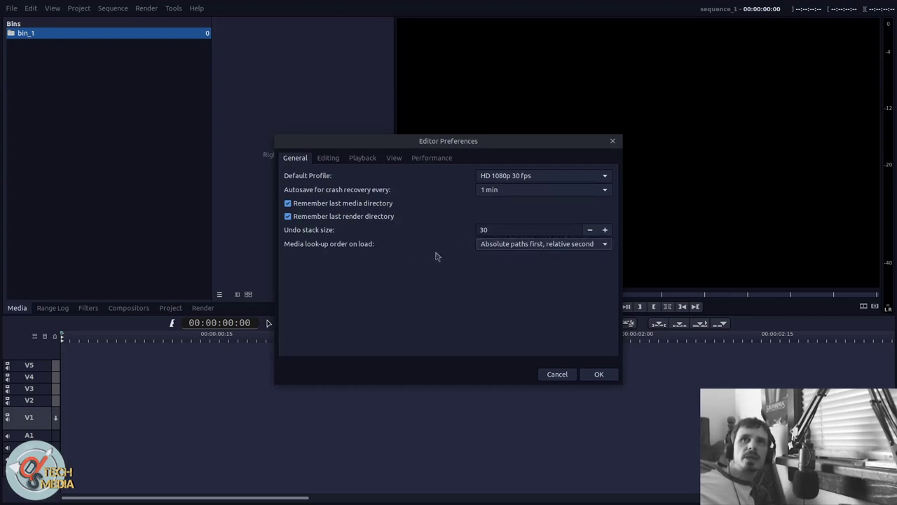
- Review the Editing preferences, including the graphics default length, and the Playback preferences
{"action": "left_click", "coordinate": [328, 158]}
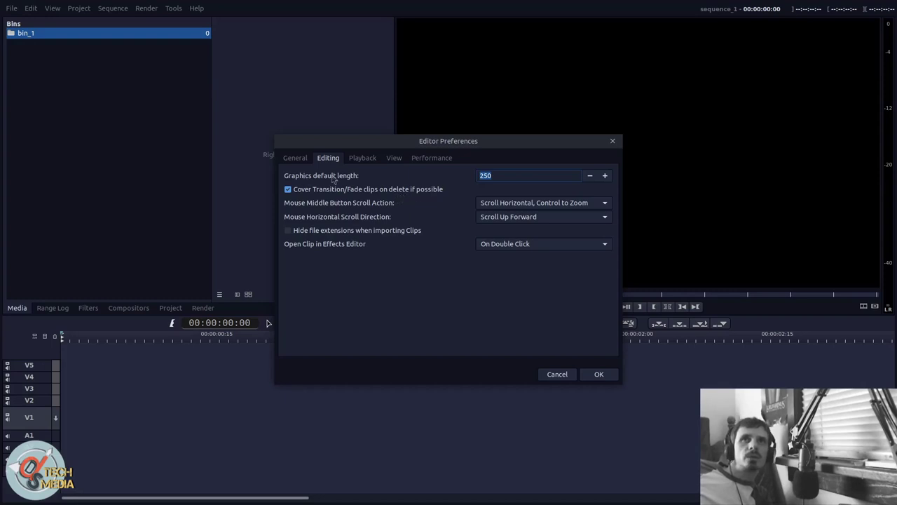
{"action": "left_click", "coordinate": [500, 177]}
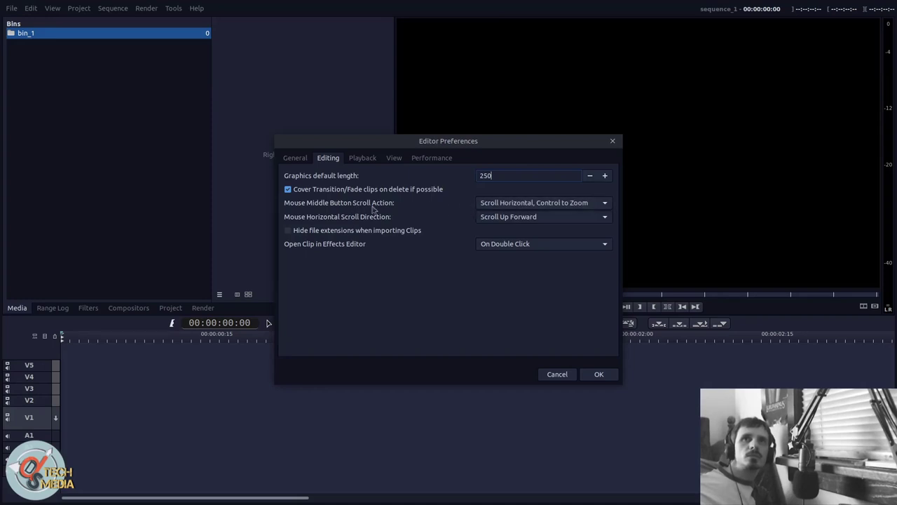
{"action": "left_click", "coordinate": [355, 159]}
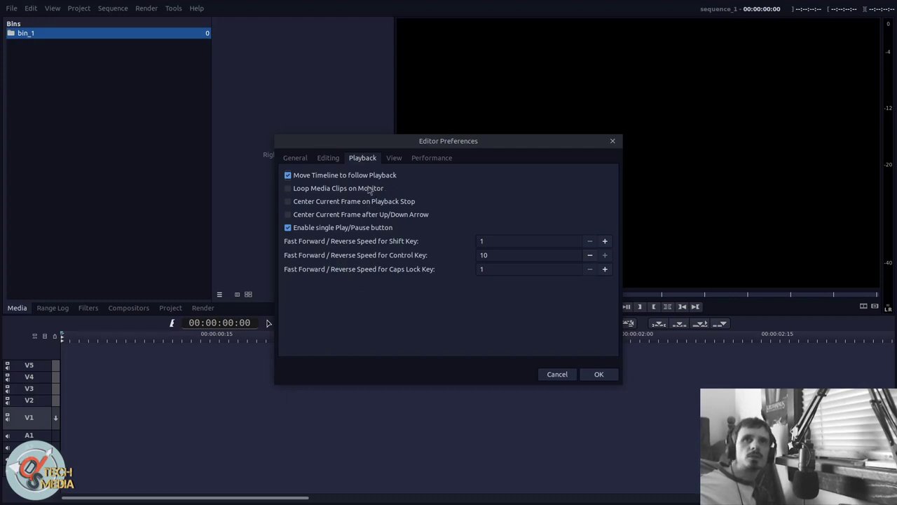
- Review the application window mode options in the View preferences and move the preferences dialog off the monitor area
{"action": "key", "text": "ctrl+Page_Down"}
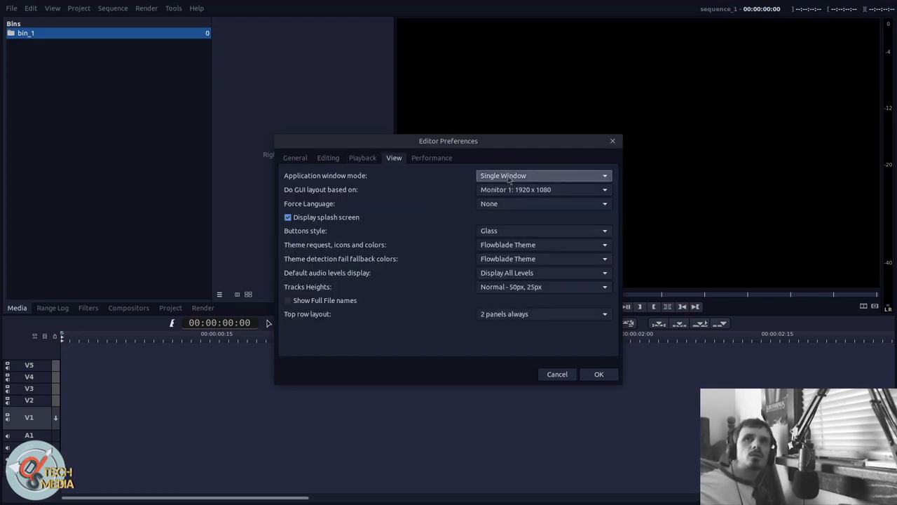
{"action": "left_click", "coordinate": [509, 178]}
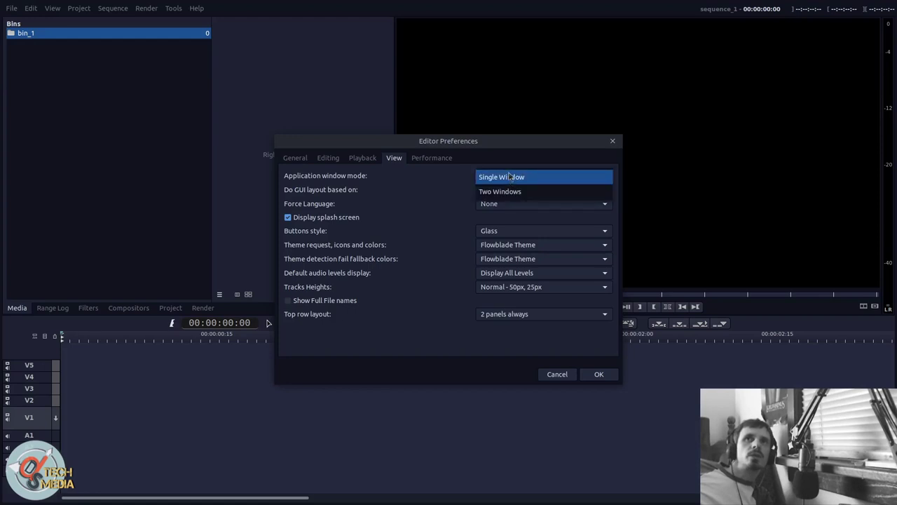
{"action": "left_click", "coordinate": [509, 177]}
{"action": "left_click_drag", "start_coordinate": [511, 141], "coordinate": [369, 174]}
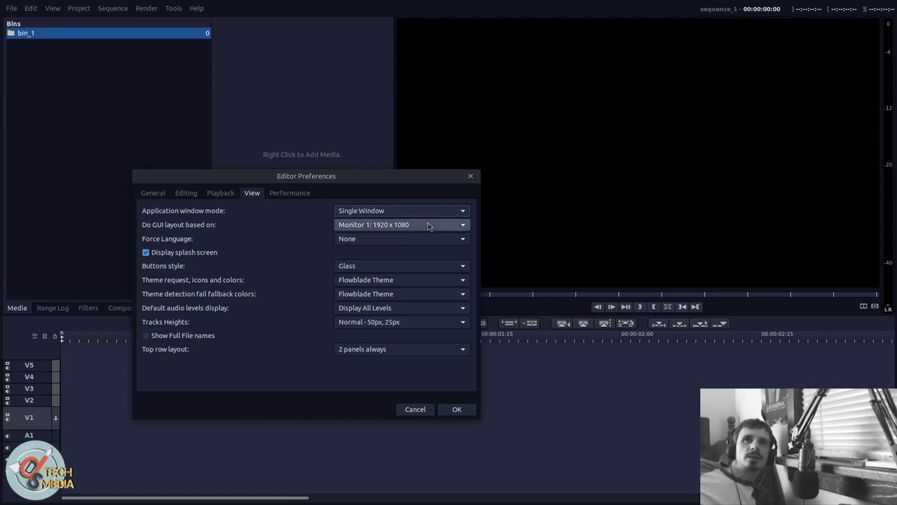
- Examine the monitor choices for the GUI layout and keep Monitor 1: 1920 x 1080
{"action": "left_click", "coordinate": [401, 225]}
{"action": "left_click", "coordinate": [401, 225]}
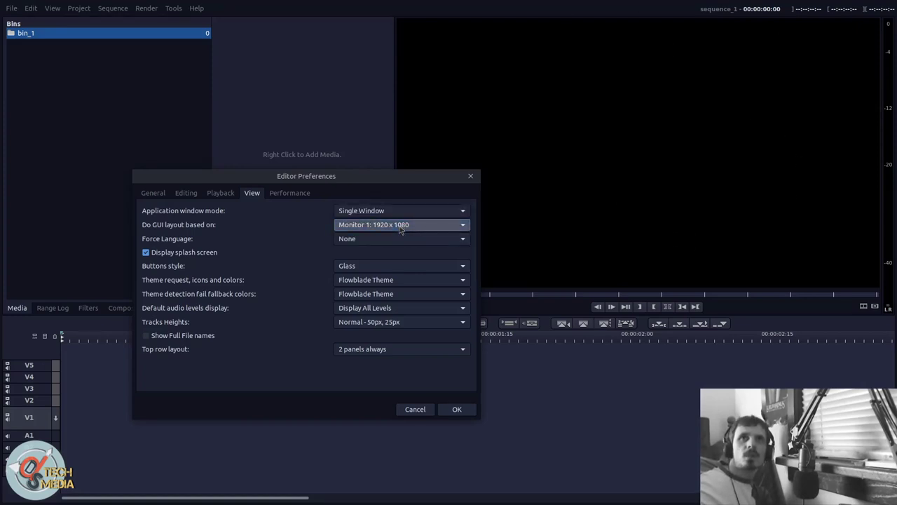
{"action": "left_click", "coordinate": [368, 227]}
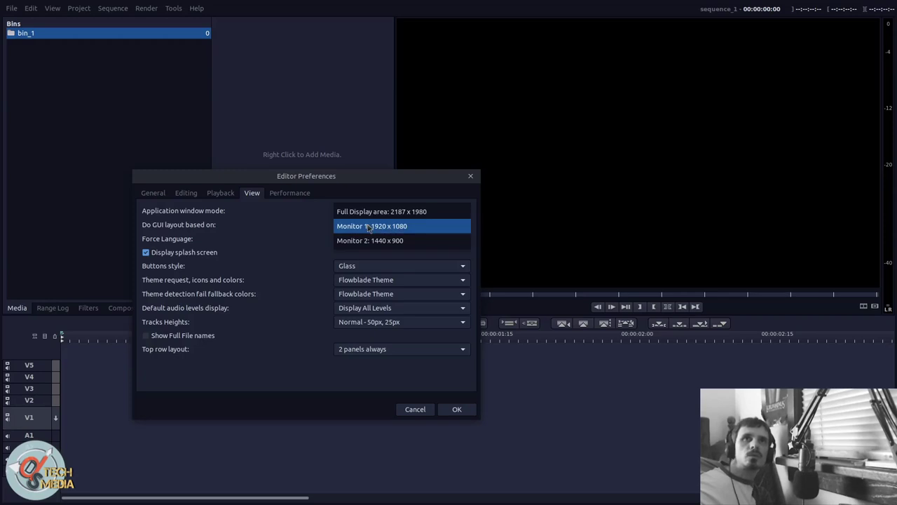
{"action": "left_click", "coordinate": [369, 228]}
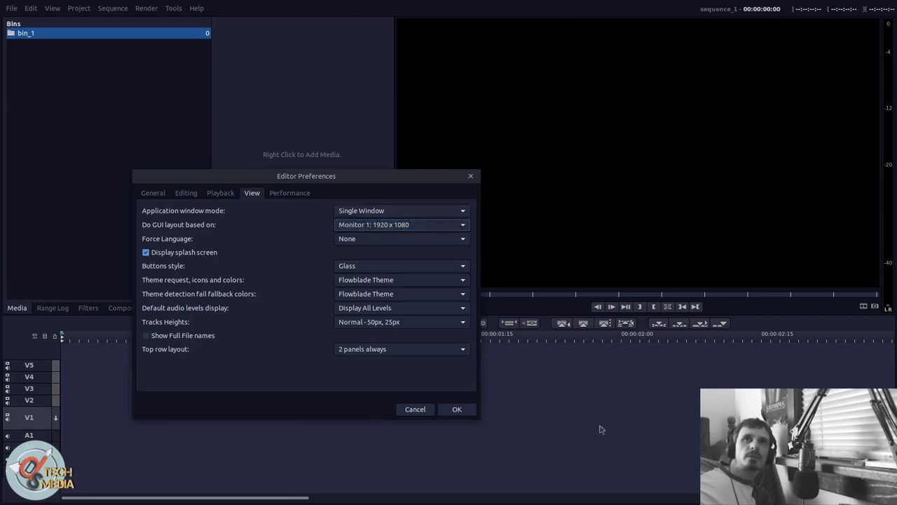
{"action": "left_click", "coordinate": [401, 225]}
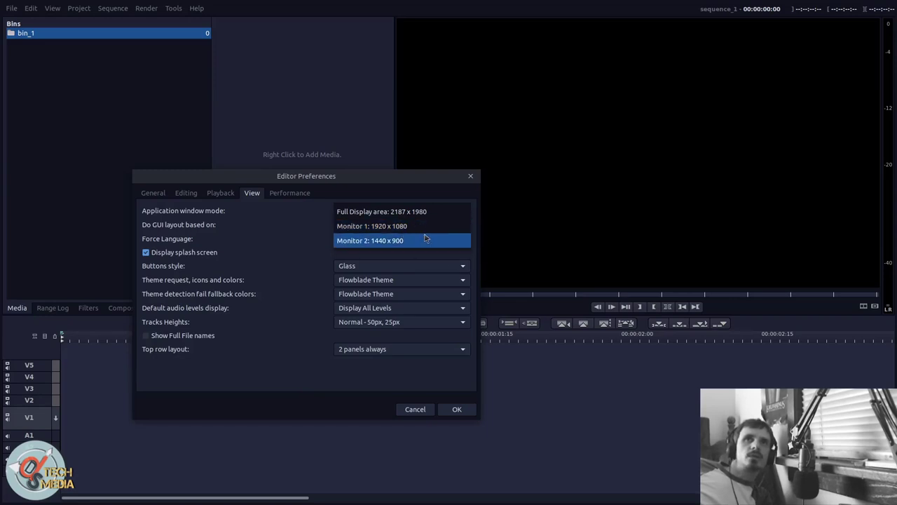
{"action": "left_click", "coordinate": [425, 227]}
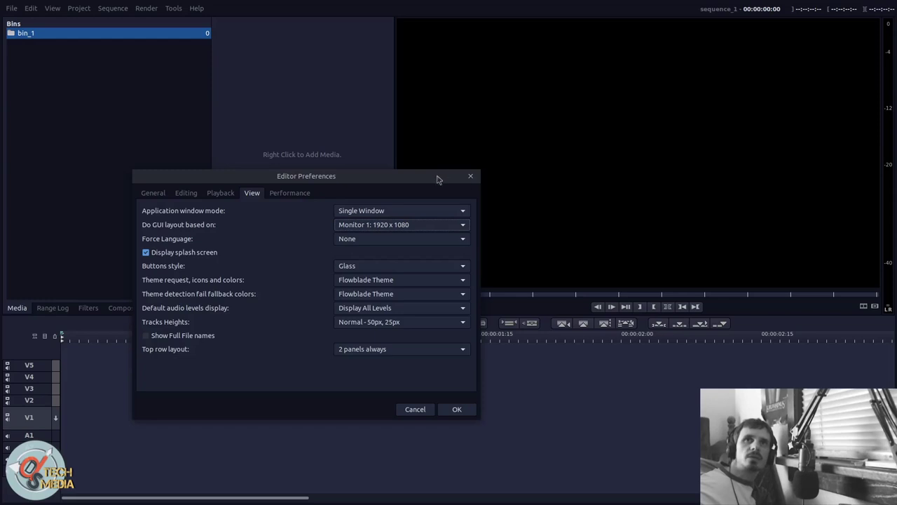
{"action": "left_click", "coordinate": [419, 225]}
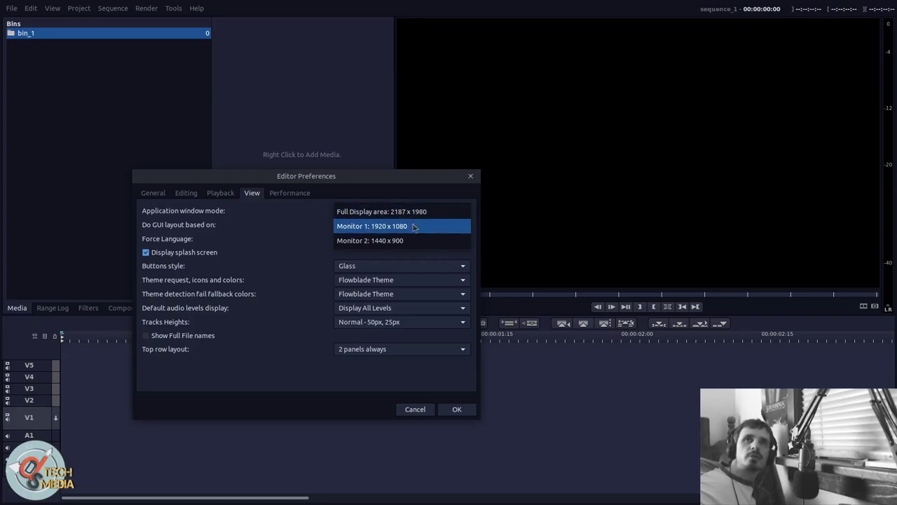
{"action": "left_click", "coordinate": [415, 226]}
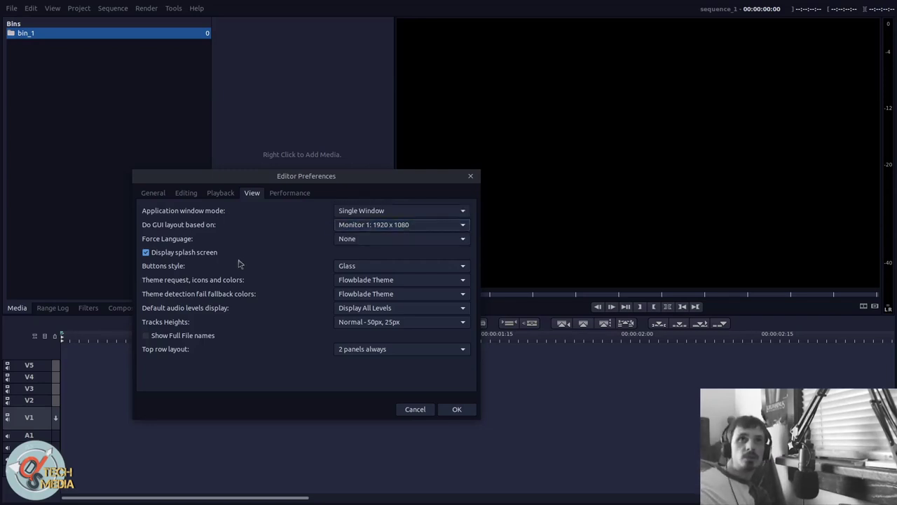
- Review the buttons style, theme and tracks heights options, keeping Glass, Flowblade Theme and Normal - 50px, 25px
{"action": "left_click", "coordinate": [419, 268]}
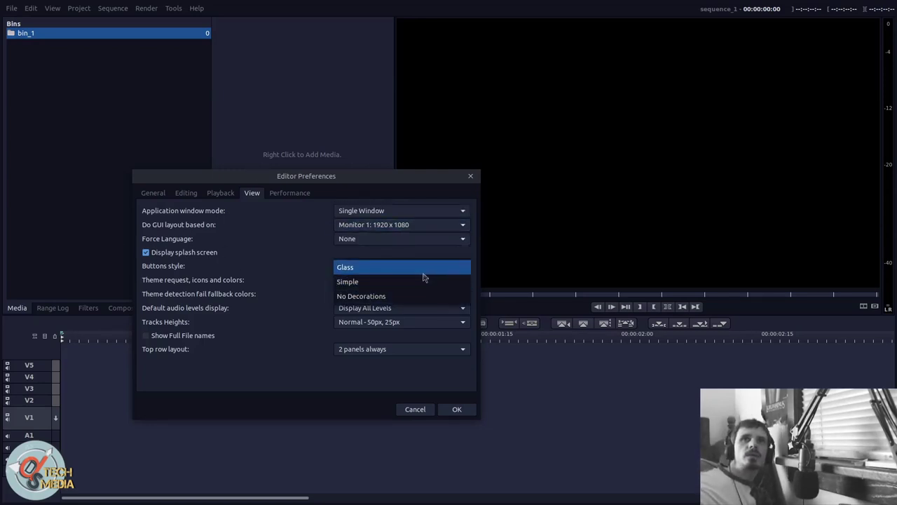
{"action": "left_click", "coordinate": [432, 269]}
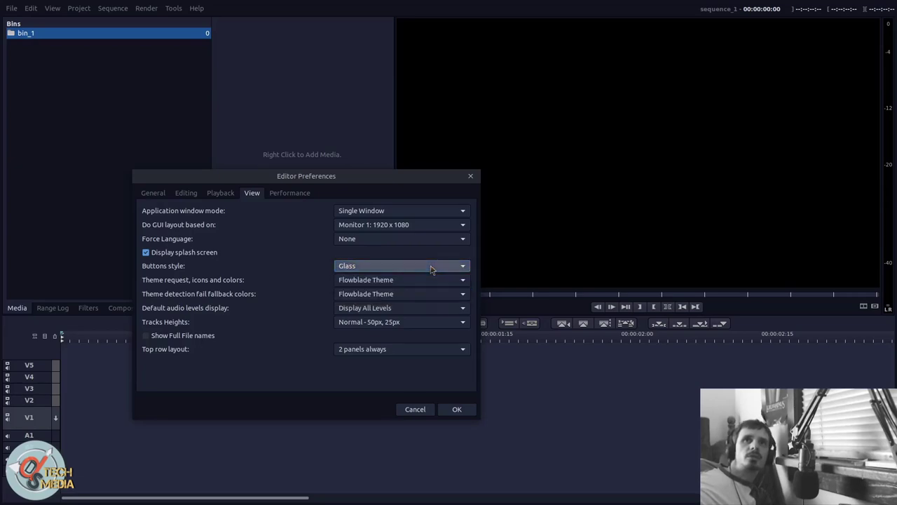
{"action": "left_click", "coordinate": [425, 281]}
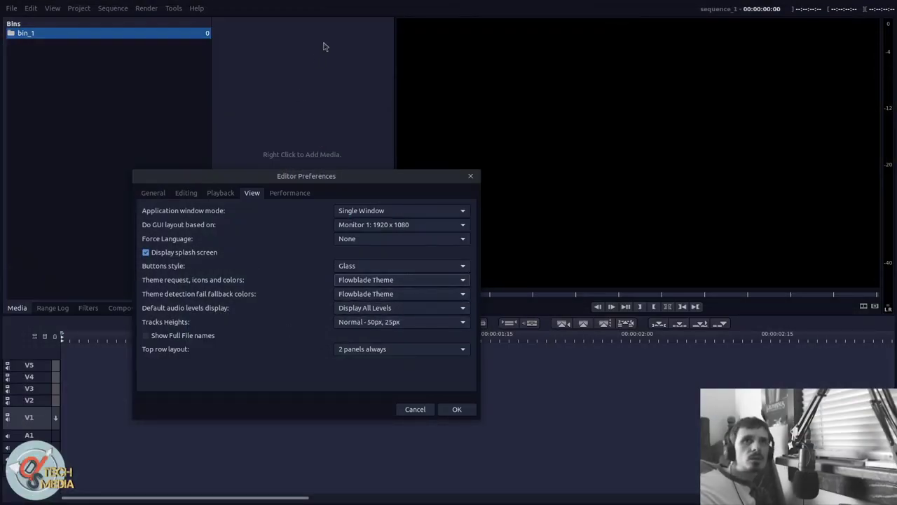
{"action": "left_click", "coordinate": [371, 322]}
{"action": "left_click", "coordinate": [371, 323]}
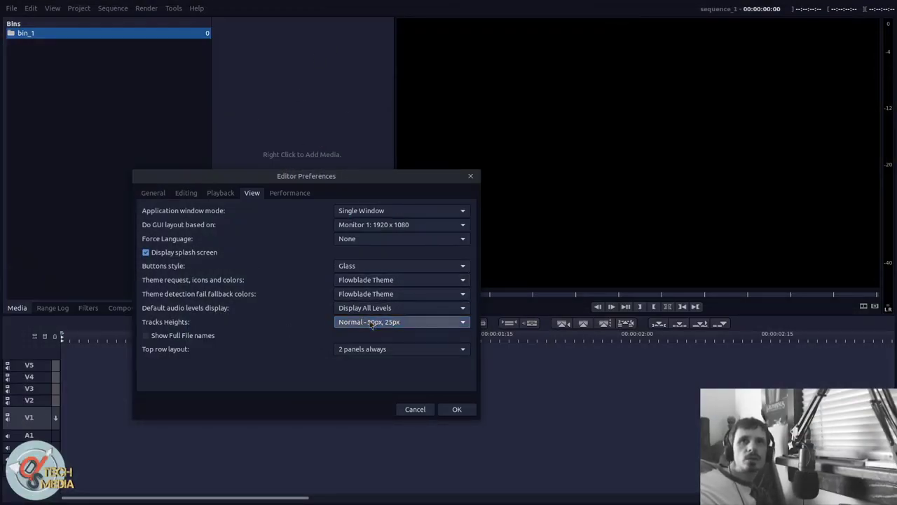
{"action": "left_click", "coordinate": [351, 327]}
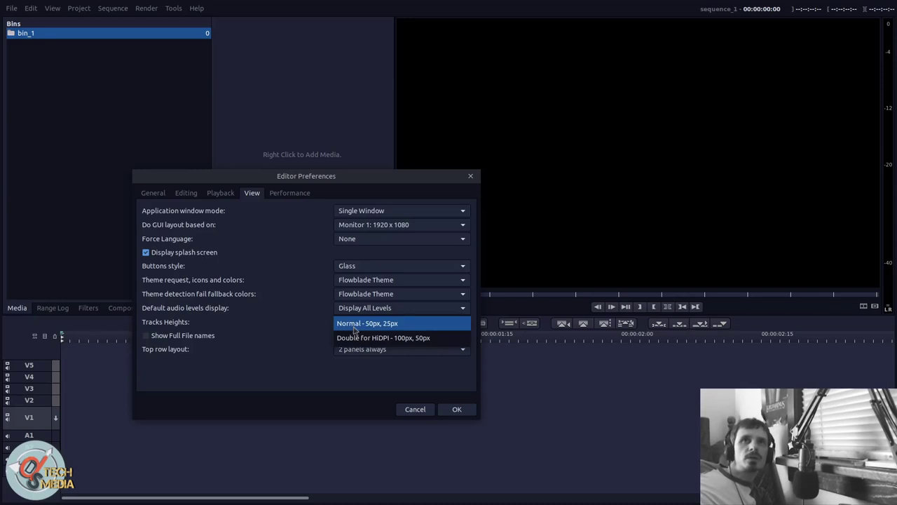
{"action": "left_click", "coordinate": [358, 325]}
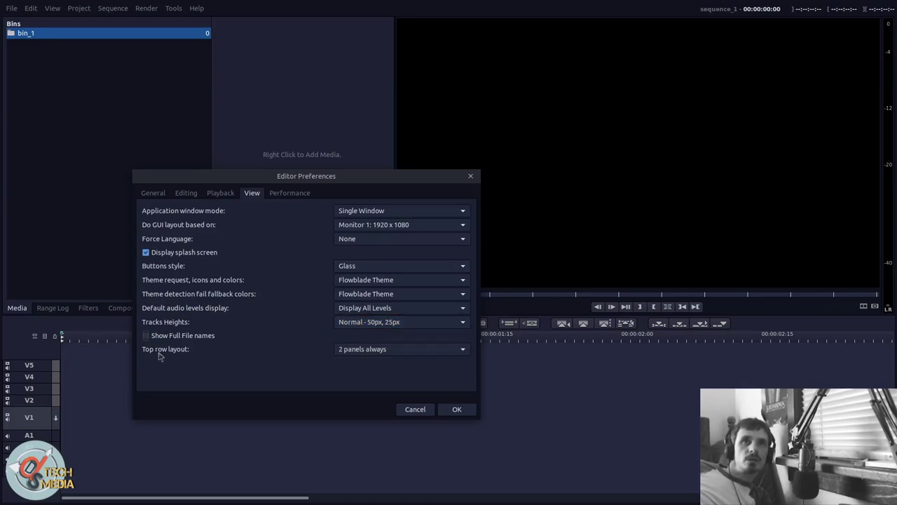
- Review the top row layout options and the Performance preferences, and close the preferences without saving
{"action": "left_click", "coordinate": [430, 349]}
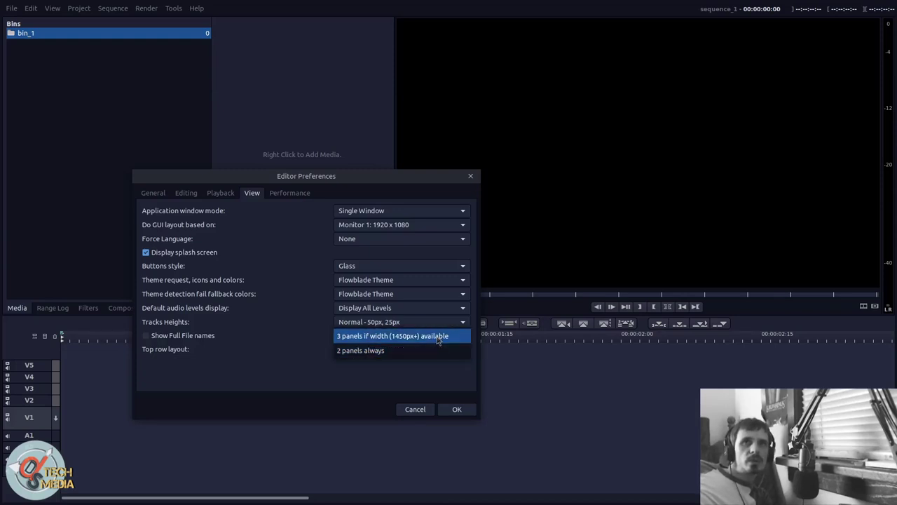
{"action": "left_click", "coordinate": [439, 350]}
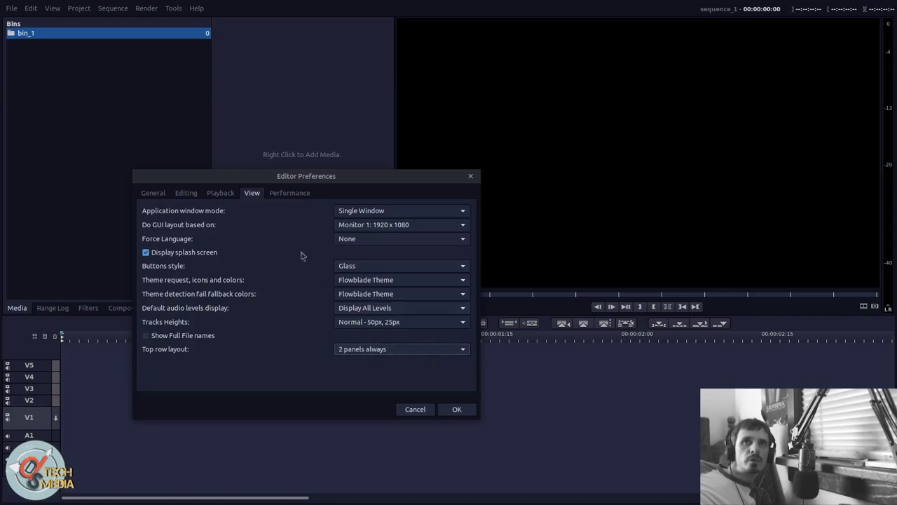
{"action": "left_click", "coordinate": [291, 194]}
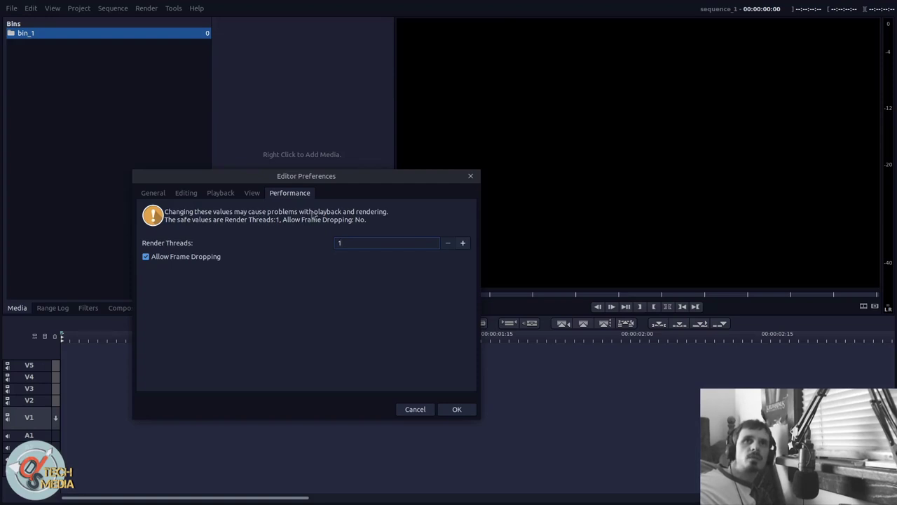
{"action": "left_click", "coordinate": [415, 408]}
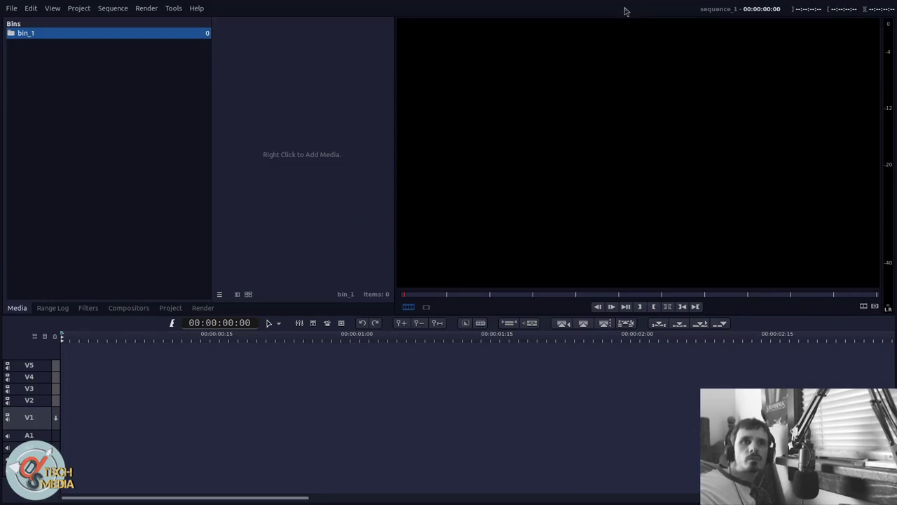
- Open the recent project flow-demo.flb
{"action": "left_click", "coordinate": [12, 8]}
{"action": "mouse_move", "coordinate": [40, 49]}
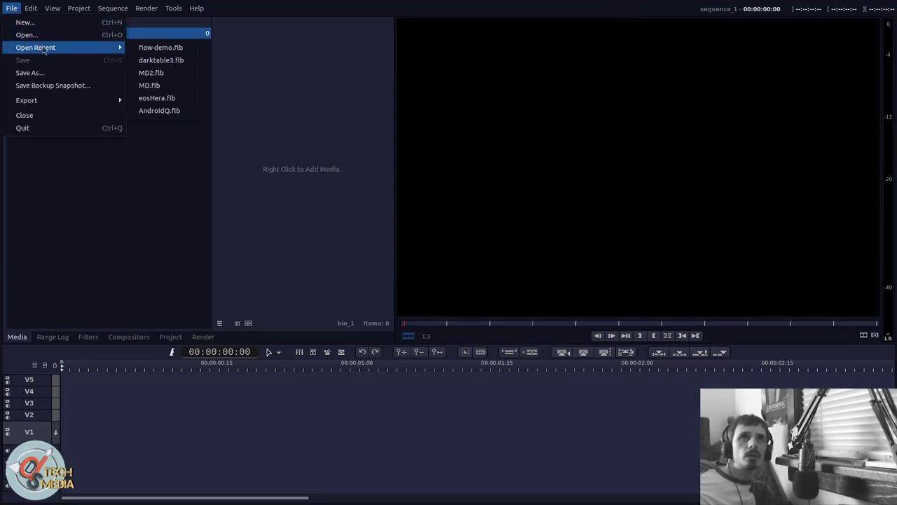
{"action": "left_click", "coordinate": [159, 48]}
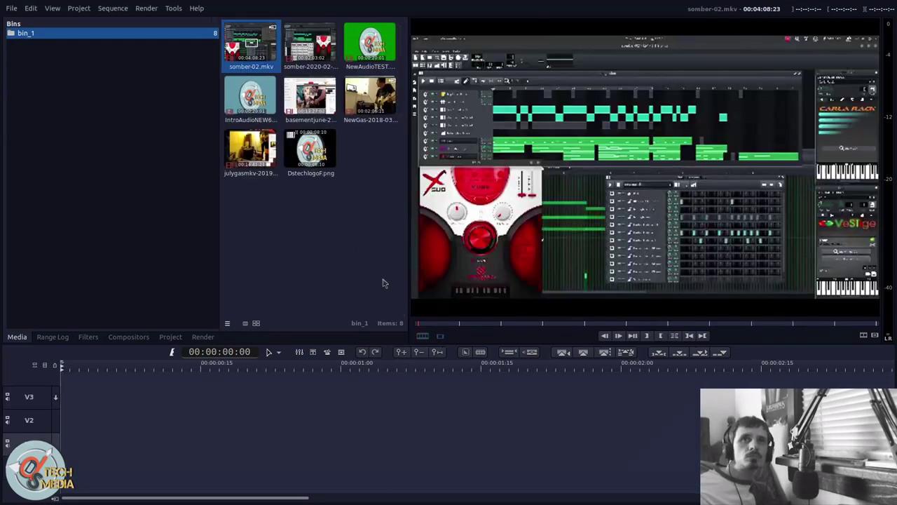
- Resize the panels so the bins list is narrower and the monitor preview is larger
{"action": "left_click_drag", "start_coordinate": [219, 238], "coordinate": [120, 203]}
{"action": "left_click_drag", "start_coordinate": [410, 192], "coordinate": [344, 197]}
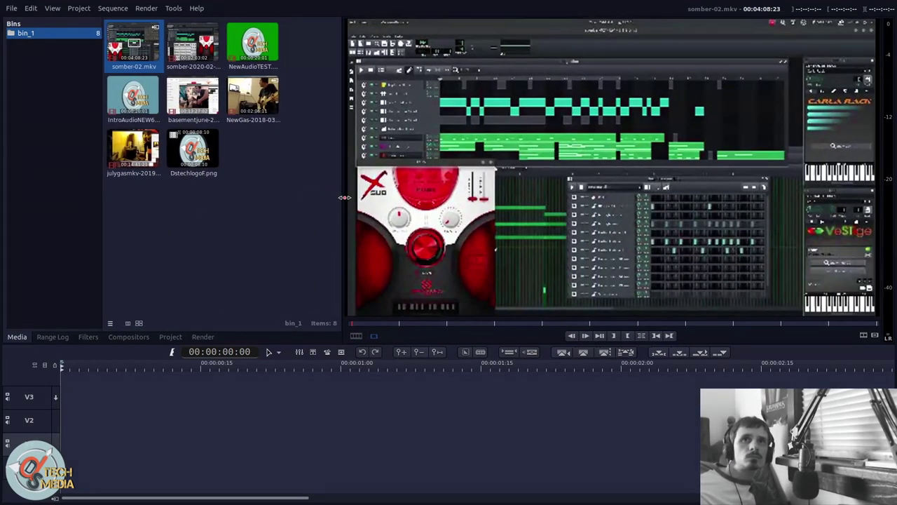
{"action": "left_click_drag", "start_coordinate": [103, 203], "coordinate": [160, 202]}
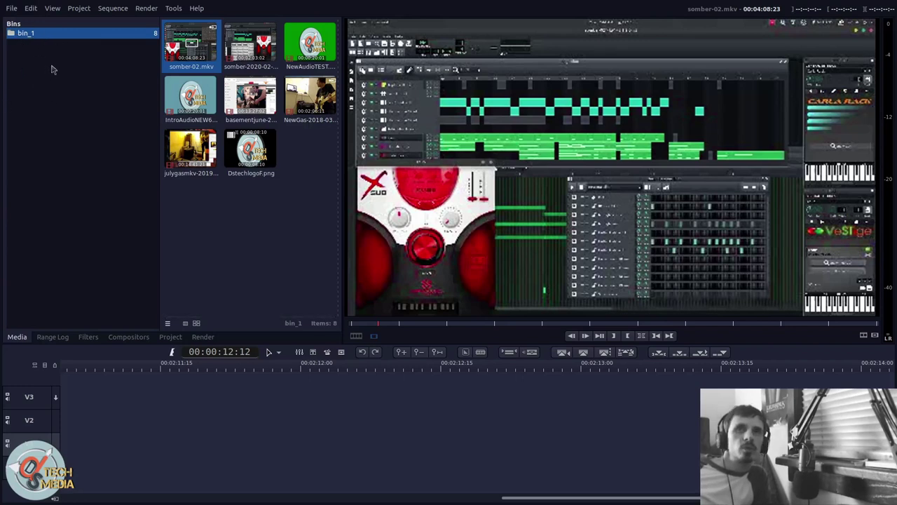
- Examine the management options for bin_1, including the Move Bin choices, and dismiss them
{"action": "right_click", "coordinate": [63, 35]}
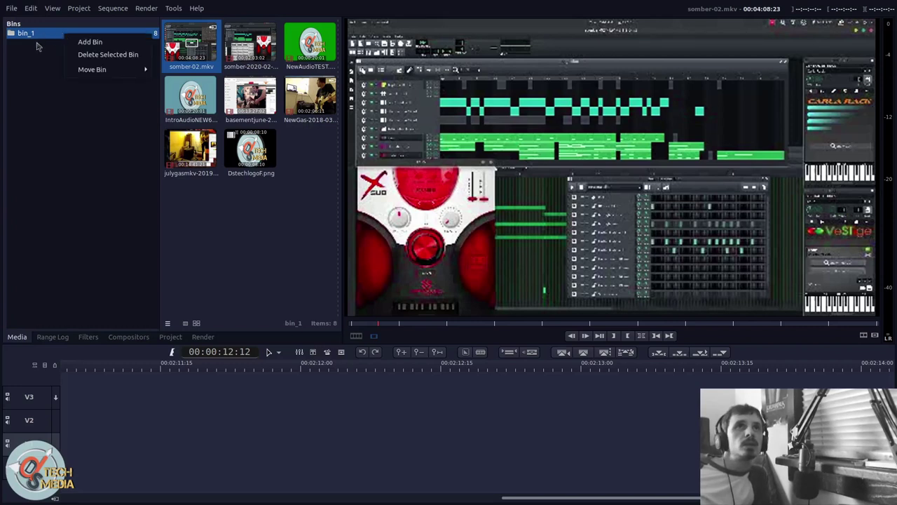
{"action": "left_click", "coordinate": [36, 56]}
{"action": "right_click", "coordinate": [52, 34]}
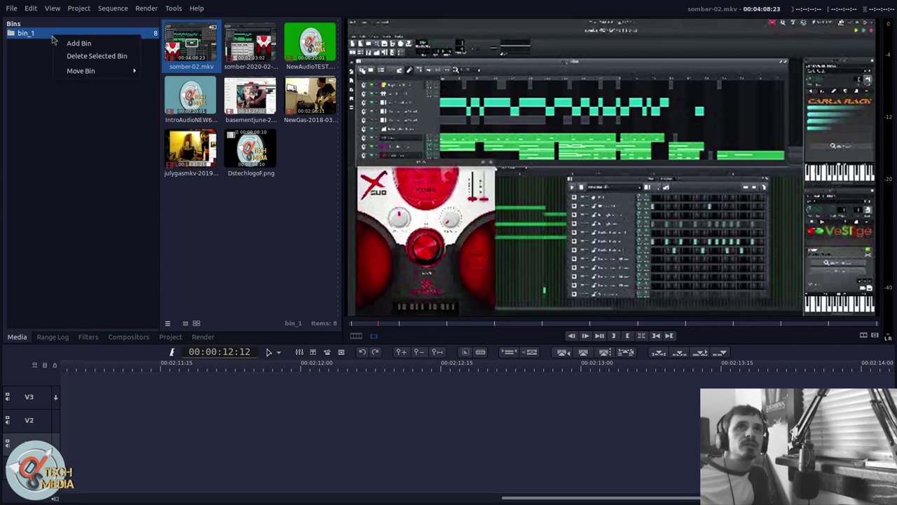
{"action": "mouse_move", "coordinate": [103, 71]}
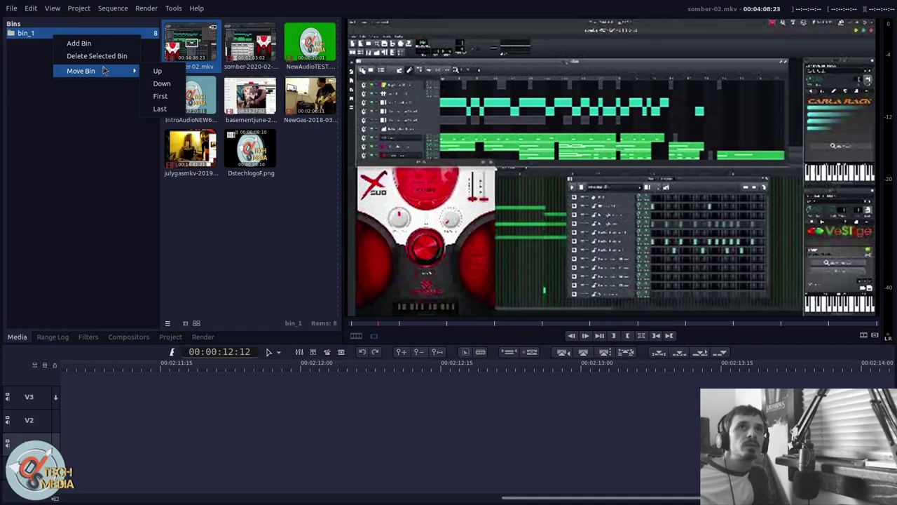
{"action": "key", "text": "Escape"}
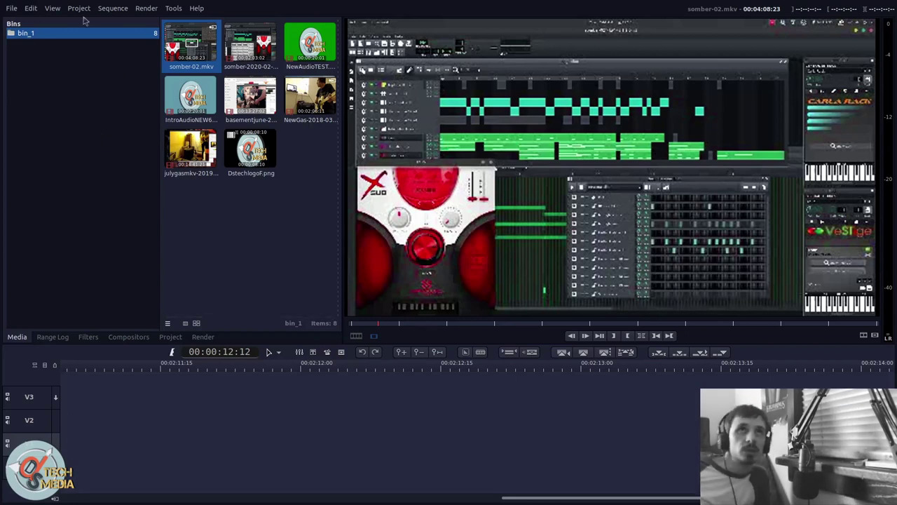
- Review the watermark options for sequence_1 and close them without setting a file
{"action": "left_click", "coordinate": [120, 10]}
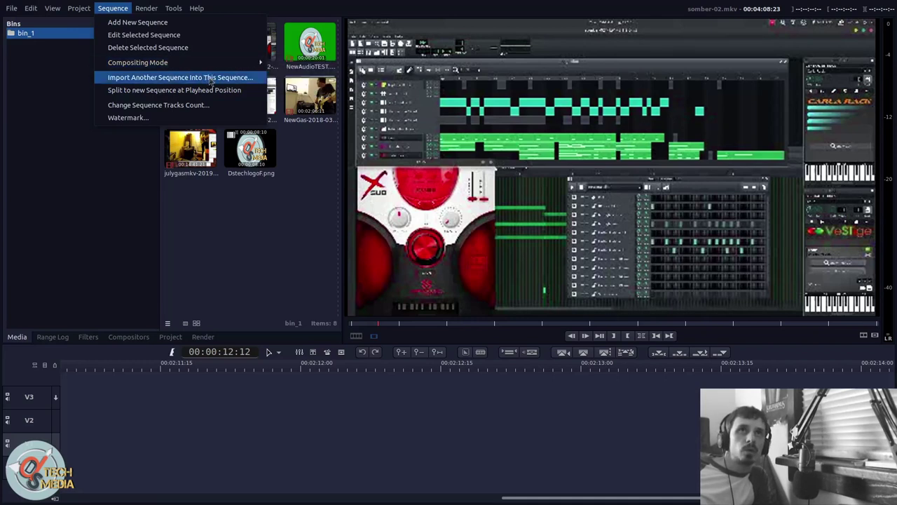
{"action": "left_click", "coordinate": [133, 117]}
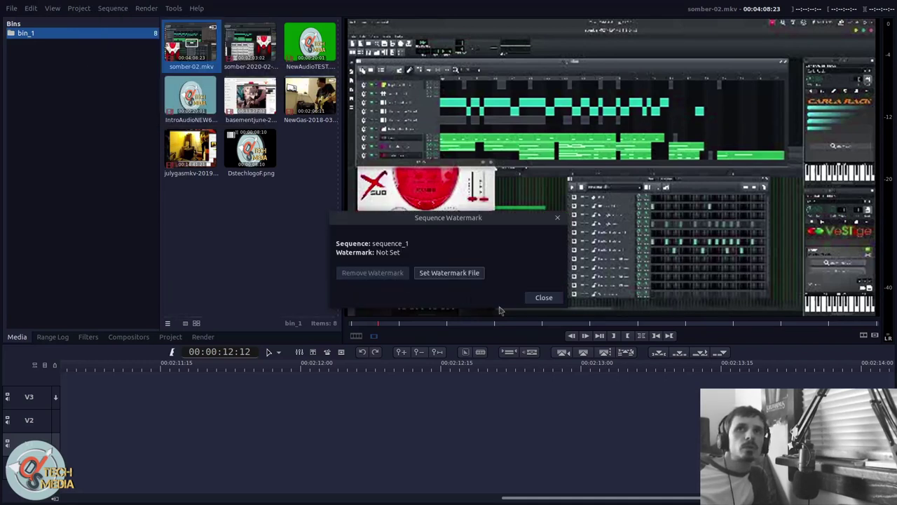
{"action": "left_click", "coordinate": [550, 301]}
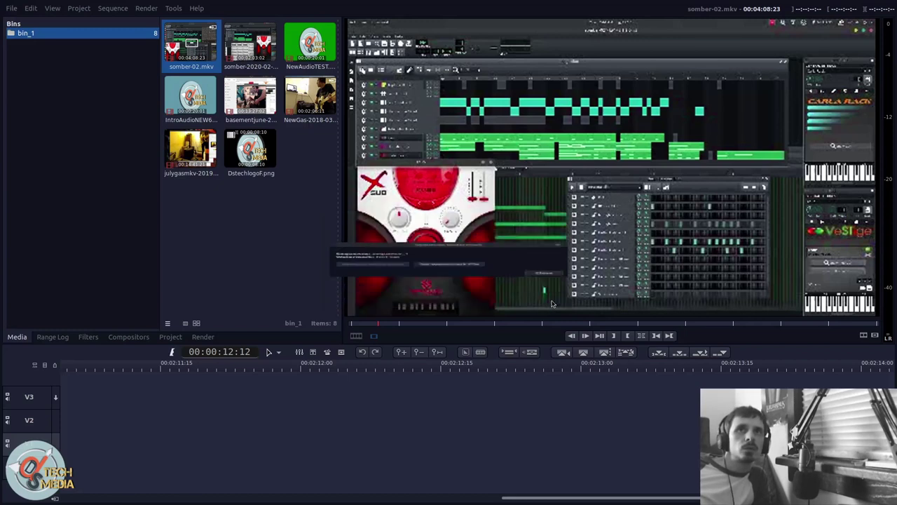
- Review the settings for the sequence's video and audio track count, and cancel without changing them
{"action": "left_click", "coordinate": [147, 8]}
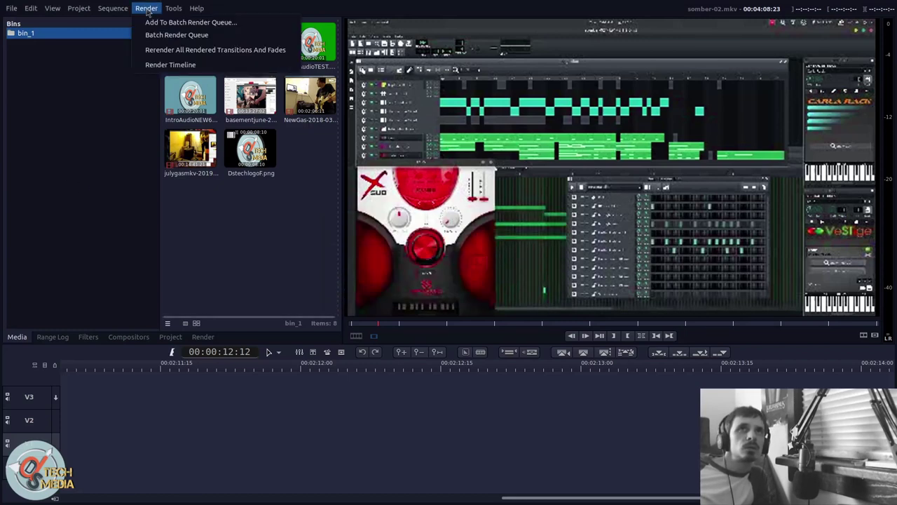
{"action": "mouse_move", "coordinate": [113, 8]}
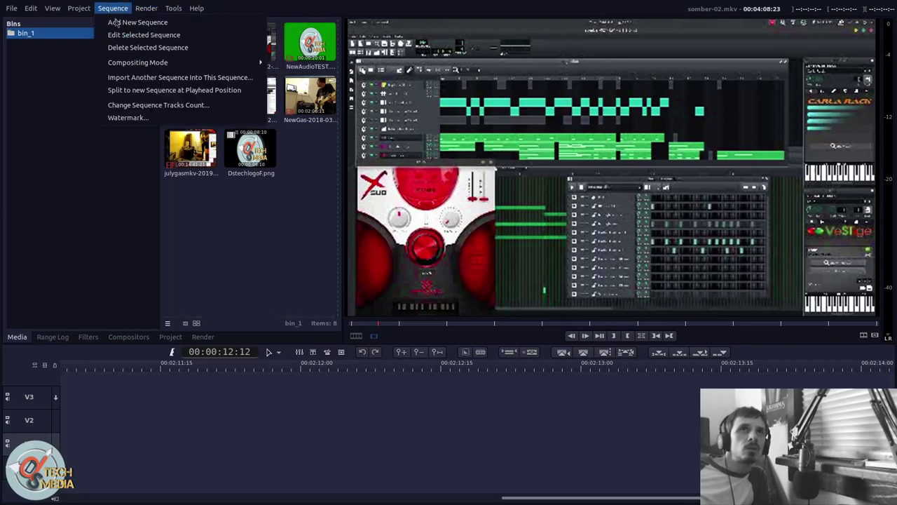
{"action": "left_click", "coordinate": [167, 105]}
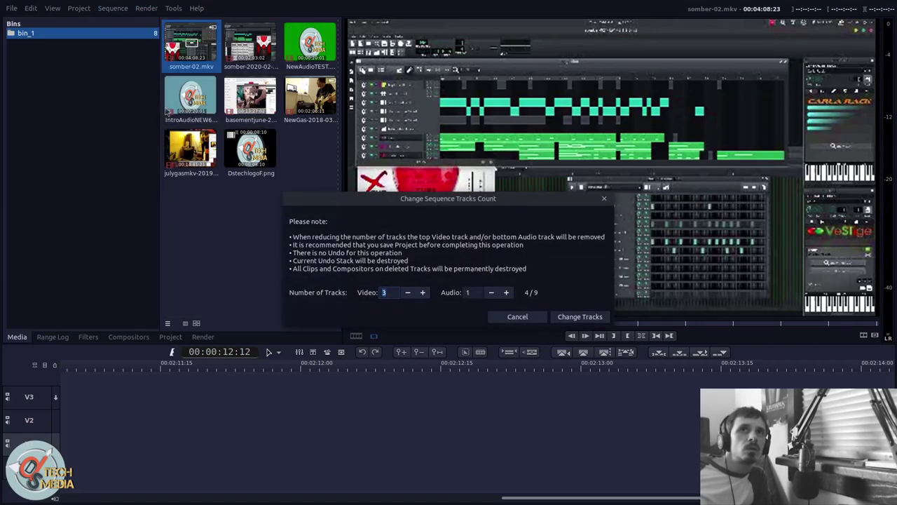
{"action": "left_click", "coordinate": [527, 317]}
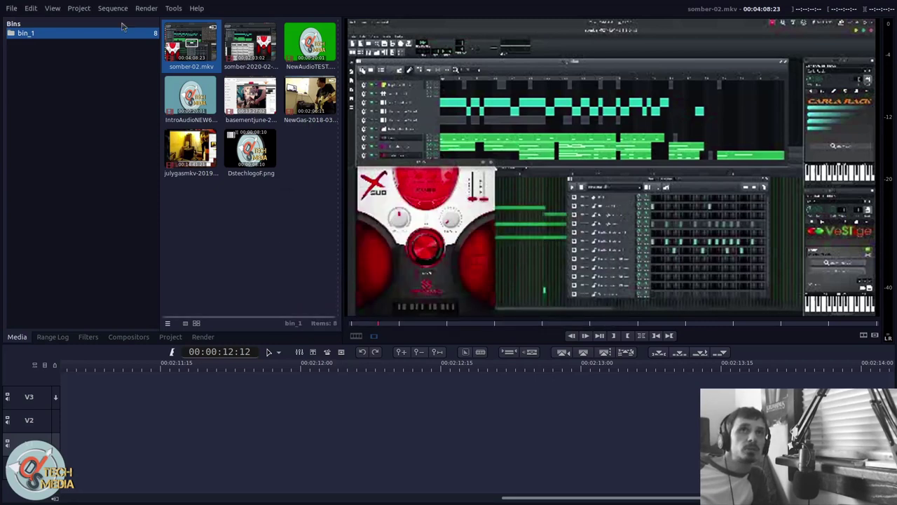
- Examine the project's media creation options, including the pattern producers and compound clips
{"action": "left_click", "coordinate": [79, 8]}
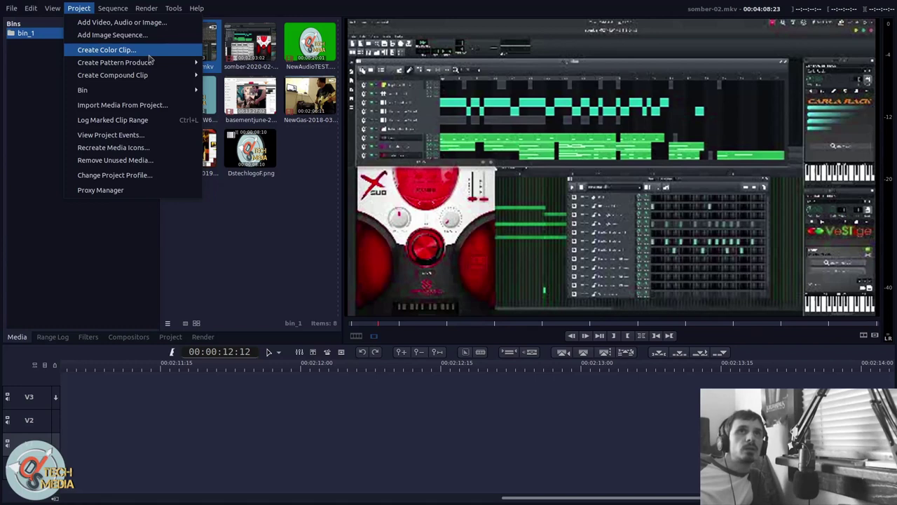
{"action": "mouse_move", "coordinate": [154, 63]}
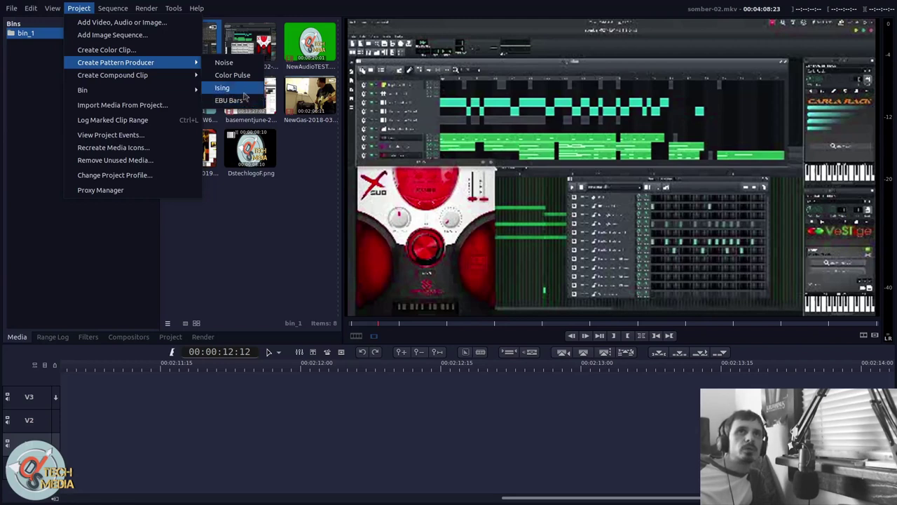
{"action": "mouse_move", "coordinate": [154, 80]}
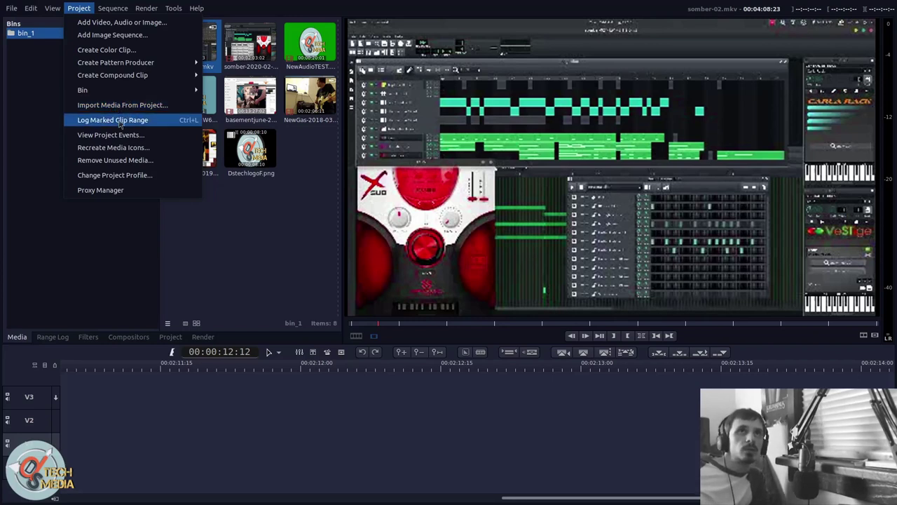
- Review the logged project events and their full data paths, and close the list
{"action": "left_click", "coordinate": [141, 135]}
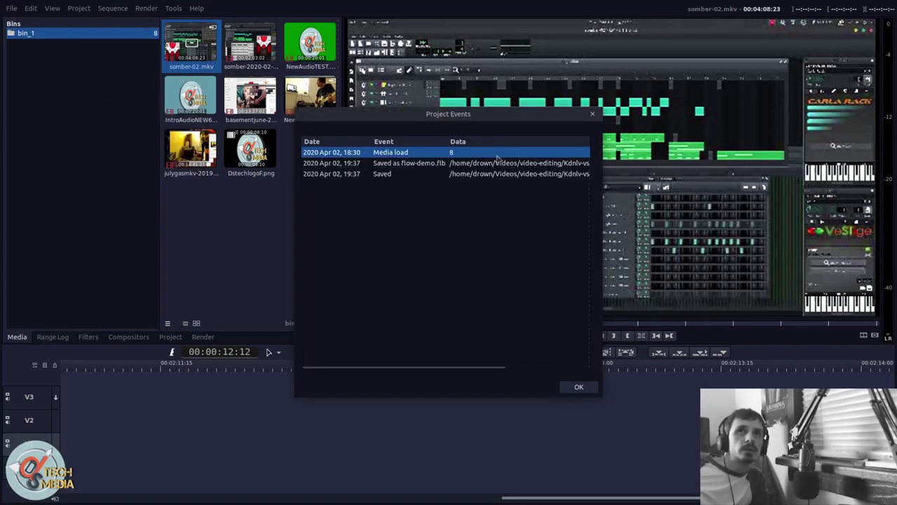
{"action": "left_click", "coordinate": [498, 163]}
{"action": "left_click", "coordinate": [500, 174]}
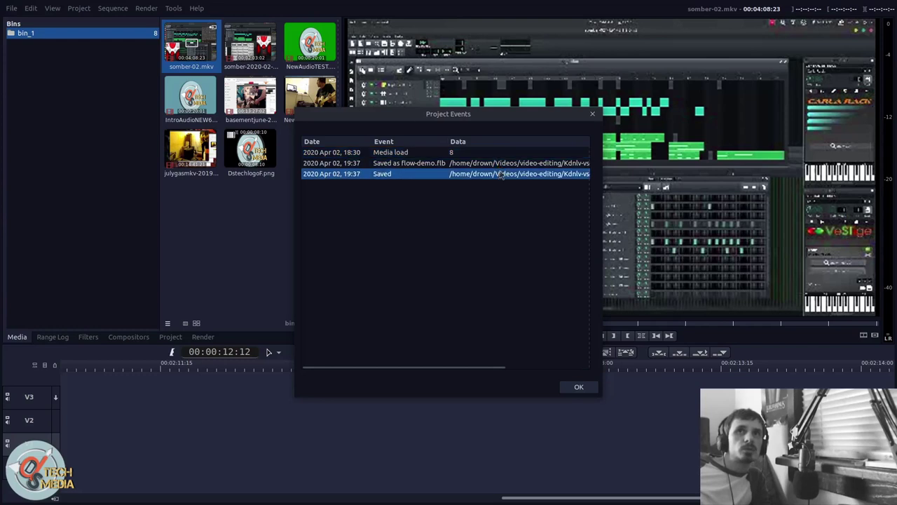
{"action": "left_click", "coordinate": [447, 162]}
{"action": "left_click", "coordinate": [449, 152]}
{"action": "left_click_drag", "start_coordinate": [460, 369], "coordinate": [544, 368]}
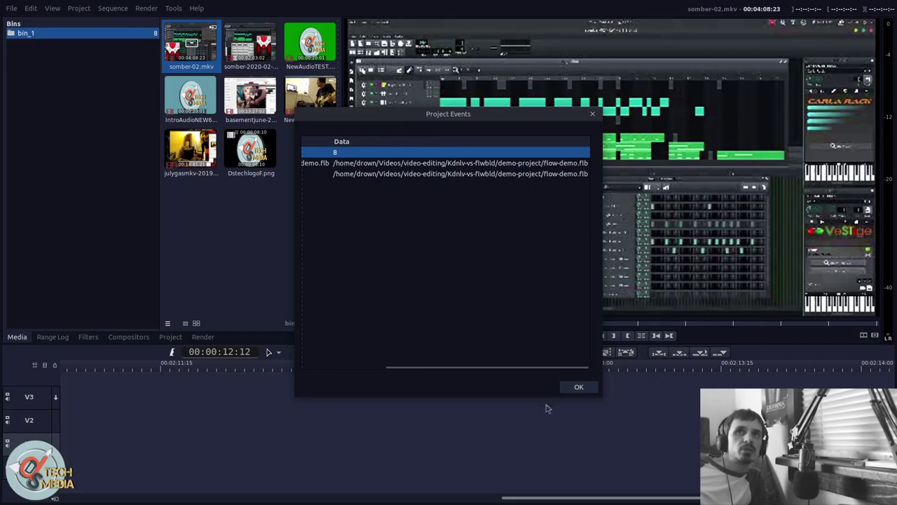
{"action": "left_click", "coordinate": [569, 390]}
- Examine the Proxy Manager's encoding and image size choices, and close it without changing them
{"action": "left_click", "coordinate": [79, 7]}
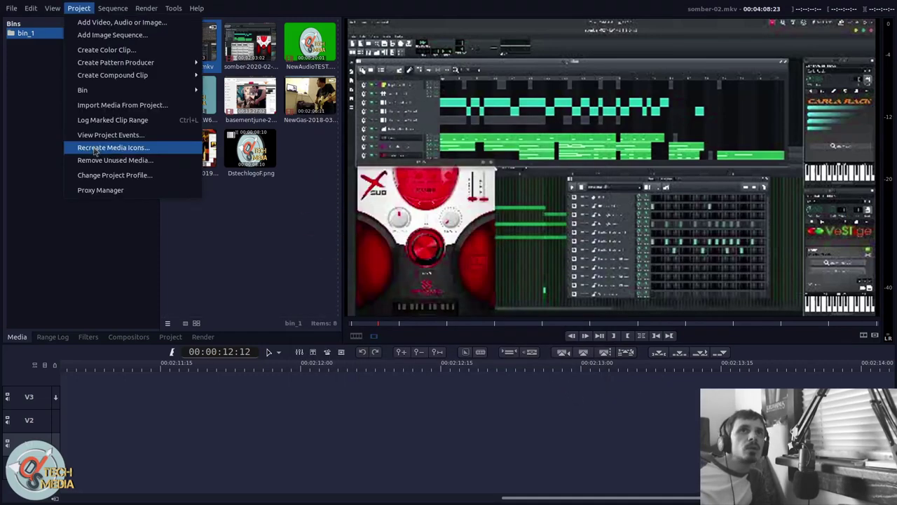
{"action": "left_click", "coordinate": [124, 193]}
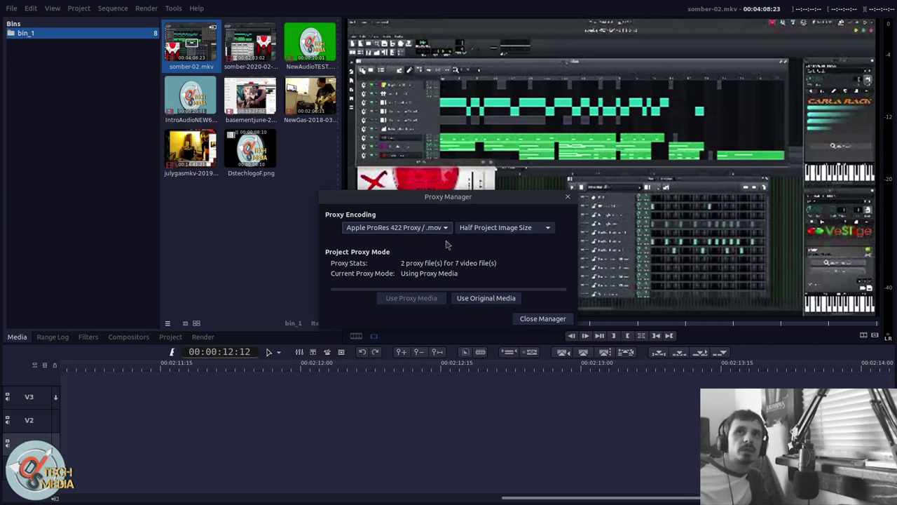
{"action": "left_click_drag", "start_coordinate": [470, 198], "coordinate": [369, 295]}
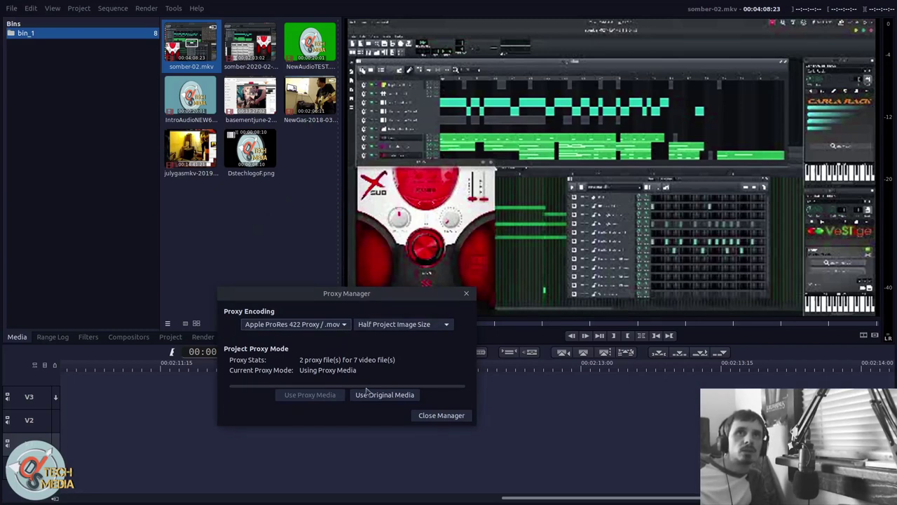
{"action": "left_click", "coordinate": [306, 328]}
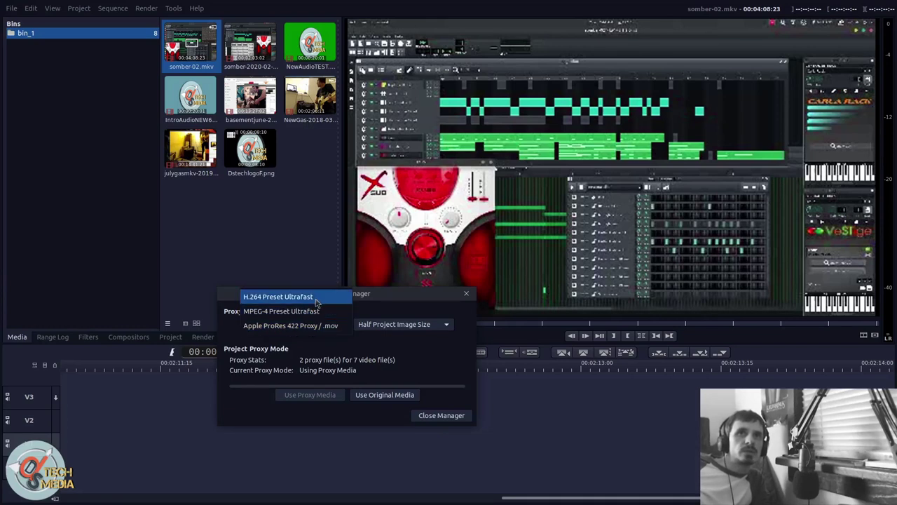
{"action": "left_click", "coordinate": [343, 328]}
{"action": "left_click", "coordinate": [427, 326]}
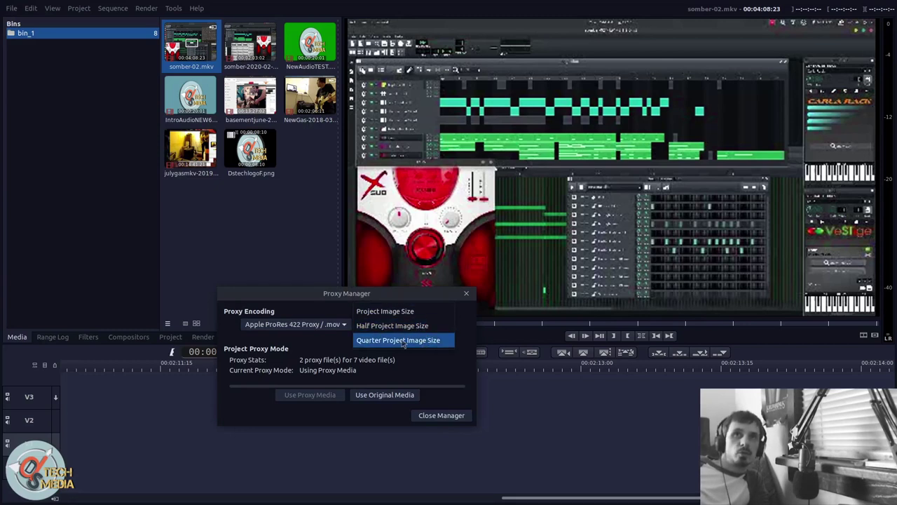
{"action": "left_click", "coordinate": [317, 343]}
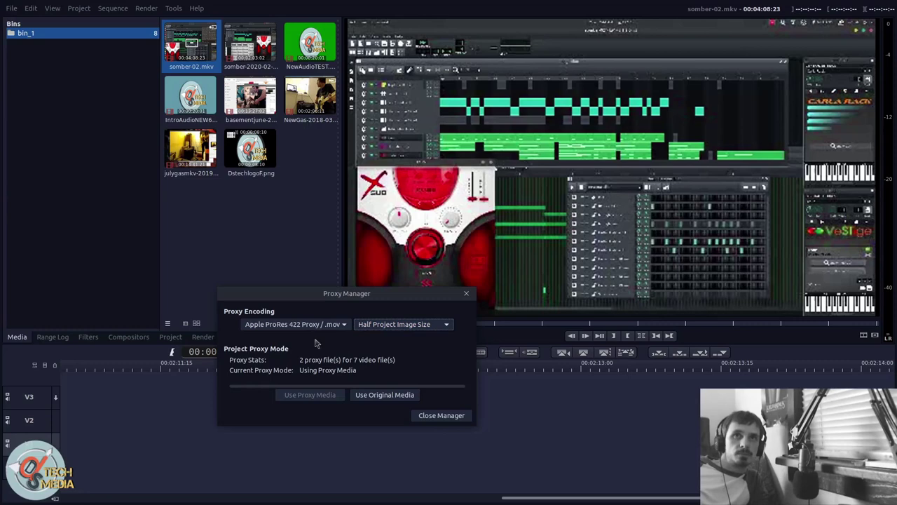
{"action": "left_click", "coordinate": [439, 415]}
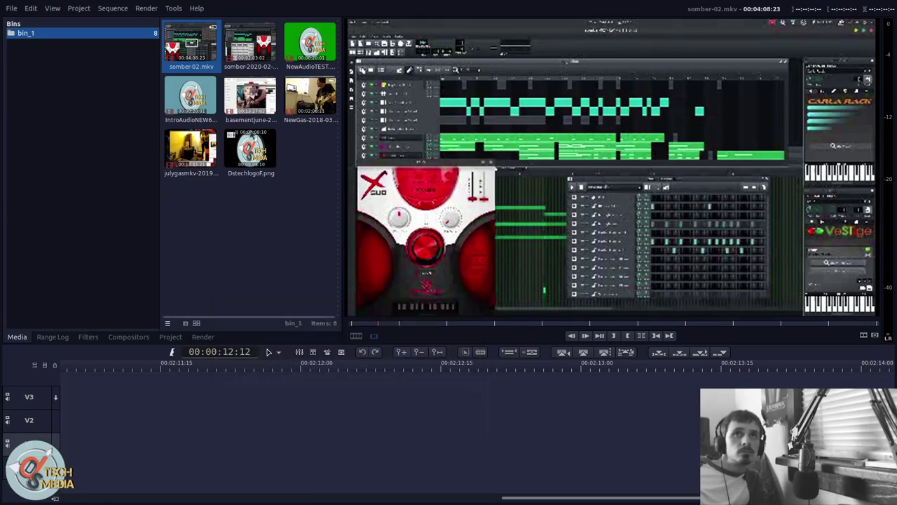
- Compare the somber-02.mkv and somber-2020-02-09 clips from bin_1 in the monitor
{"action": "left_click", "coordinate": [242, 42]}
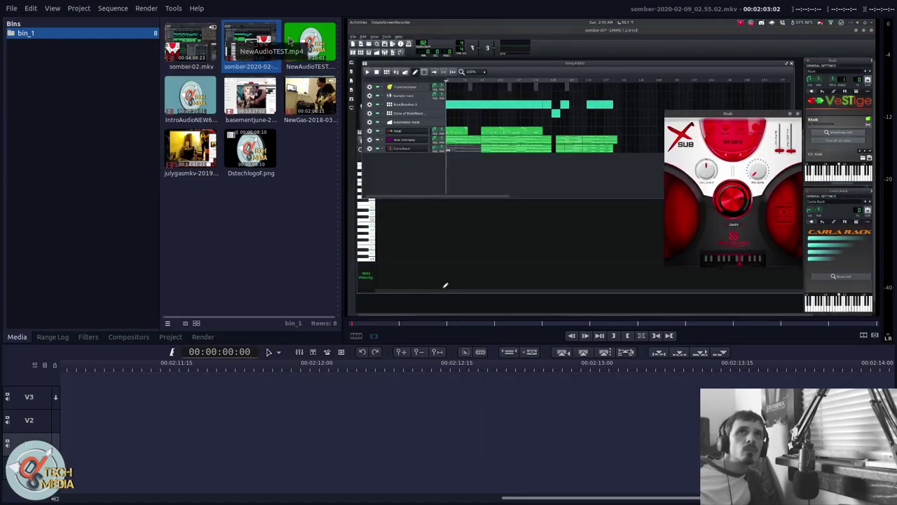
{"action": "left_click", "coordinate": [211, 38]}
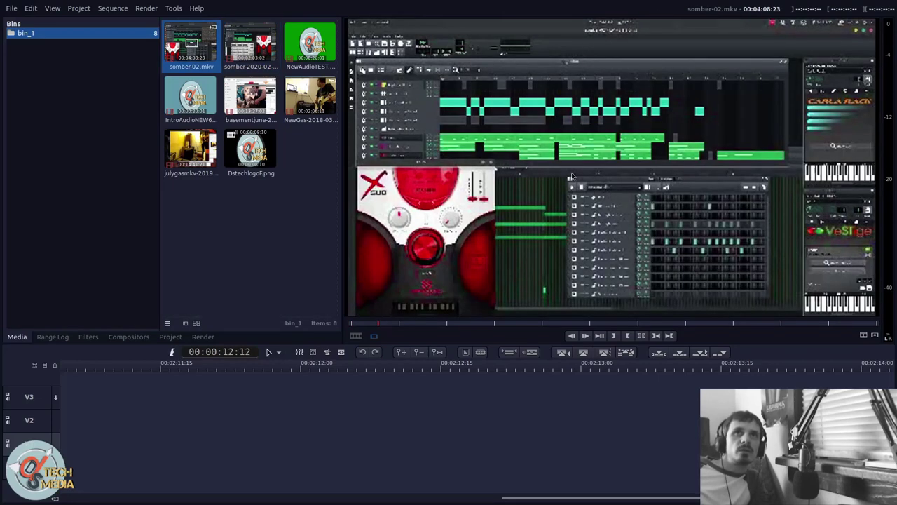
{"action": "left_click", "coordinate": [237, 43]}
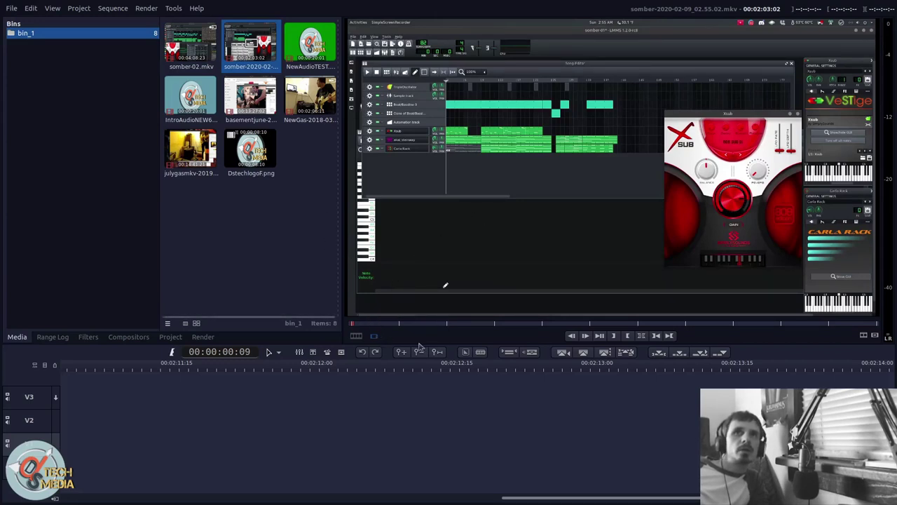
- Place the basementjune clip from bin_1 at the start of the timeline track directly below V2
{"action": "left_click_drag", "start_coordinate": [251, 98], "coordinate": [85, 443]}
{"action": "left_click_drag", "start_coordinate": [206, 448], "coordinate": [148, 444]}
{"action": "scroll", "coordinate": [180, 445], "scroll_direction": "up", "scroll_amount": 1}
{"action": "scroll", "coordinate": [180, 441], "scroll_direction": "down", "scroll_amount": 15}
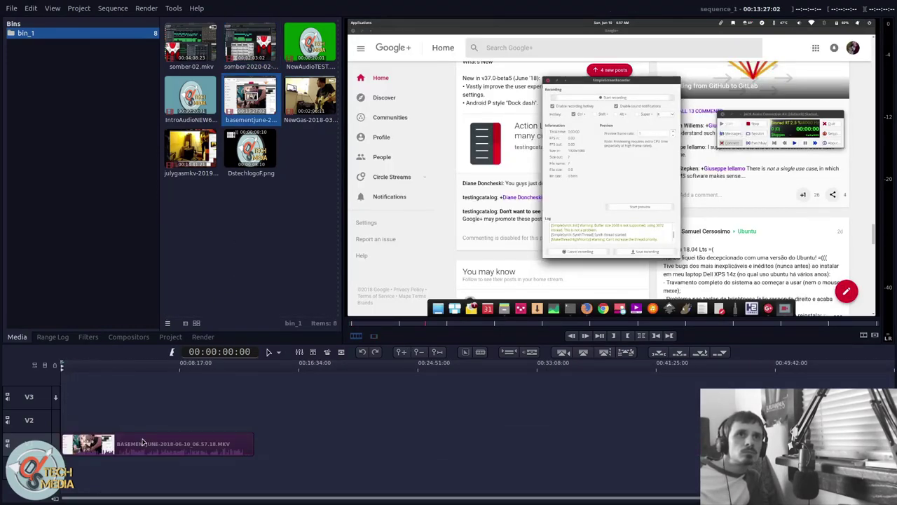
- Examine the view options for window mode, middlebar layout, tabs position and monitor playback interpolation
{"action": "left_click", "coordinate": [53, 7]}
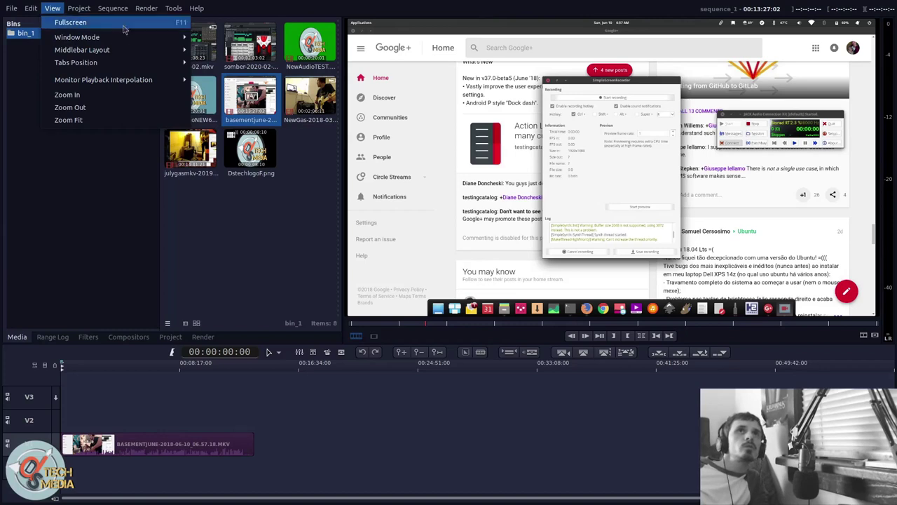
{"action": "mouse_move", "coordinate": [121, 36]}
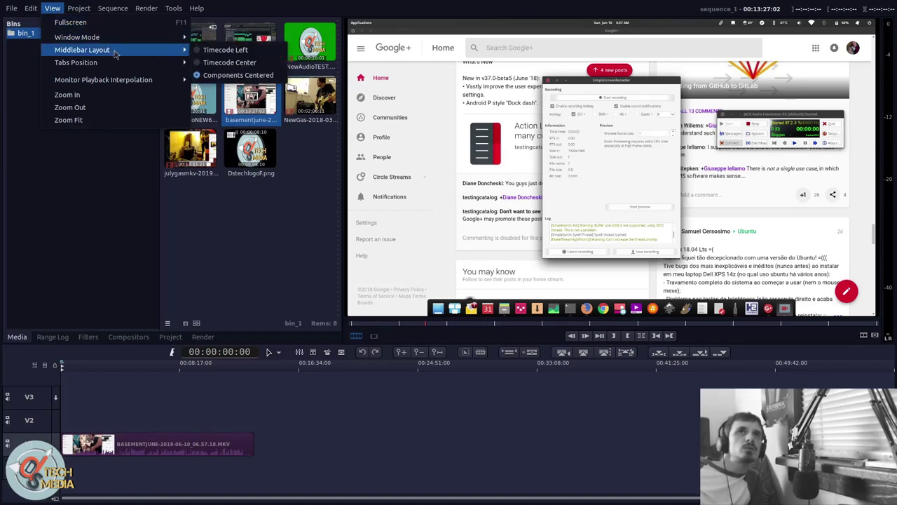
{"action": "mouse_move", "coordinate": [139, 48]}
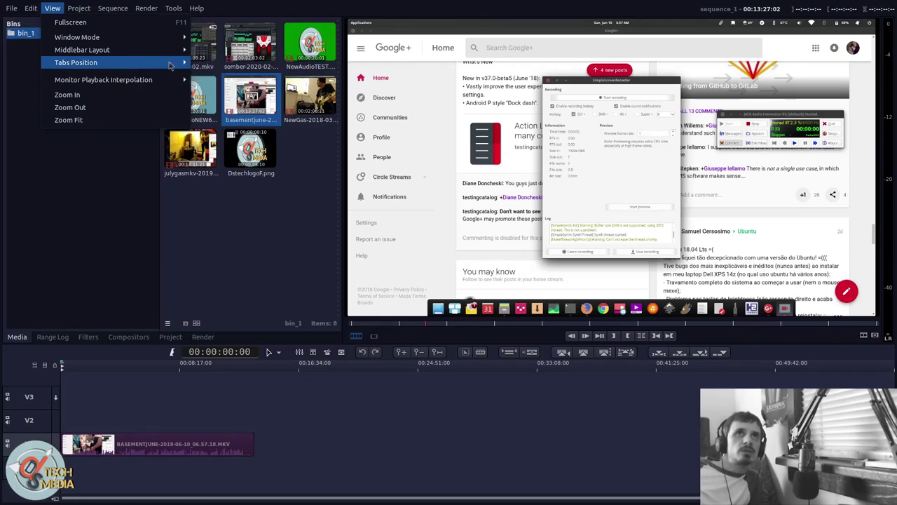
{"action": "left_click", "coordinate": [208, 63]}
{"action": "left_click", "coordinate": [53, 8]}
{"action": "mouse_move", "coordinate": [98, 65]}
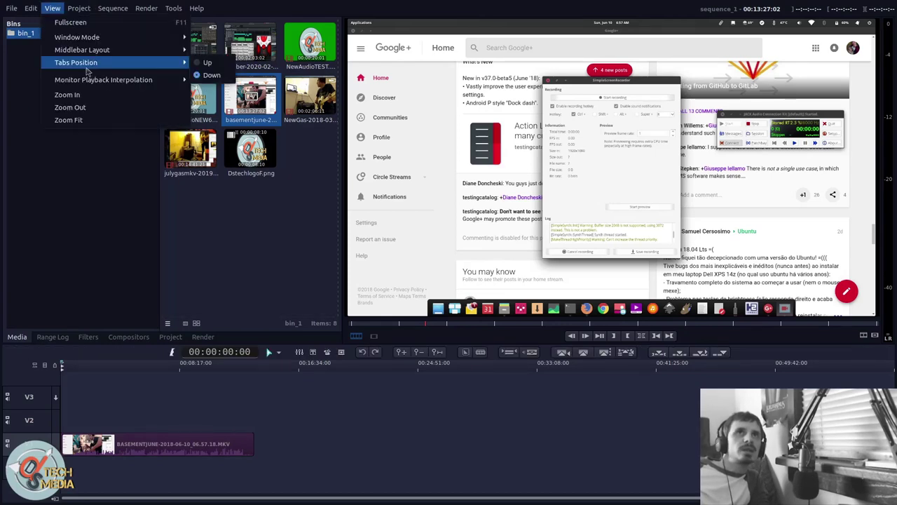
{"action": "left_click", "coordinate": [122, 153]}
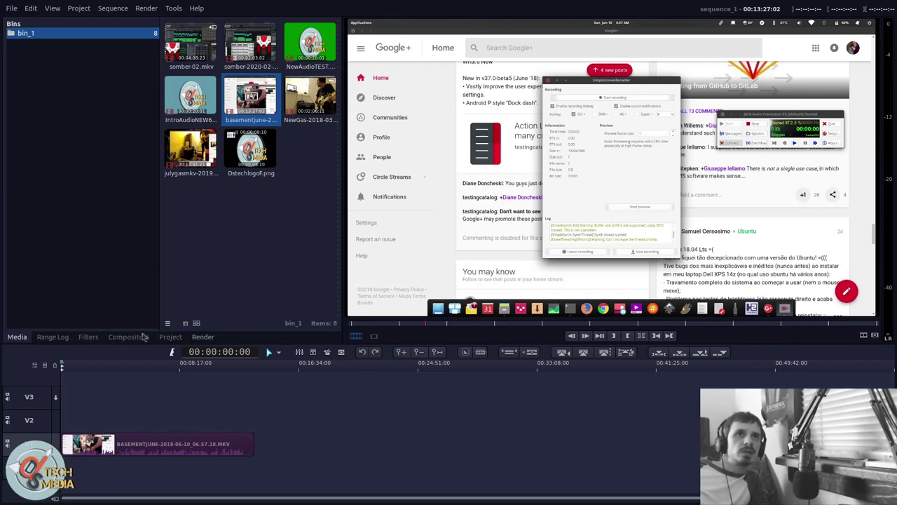
{"action": "left_click", "coordinate": [112, 8]}
{"action": "mouse_move", "coordinate": [140, 80]}
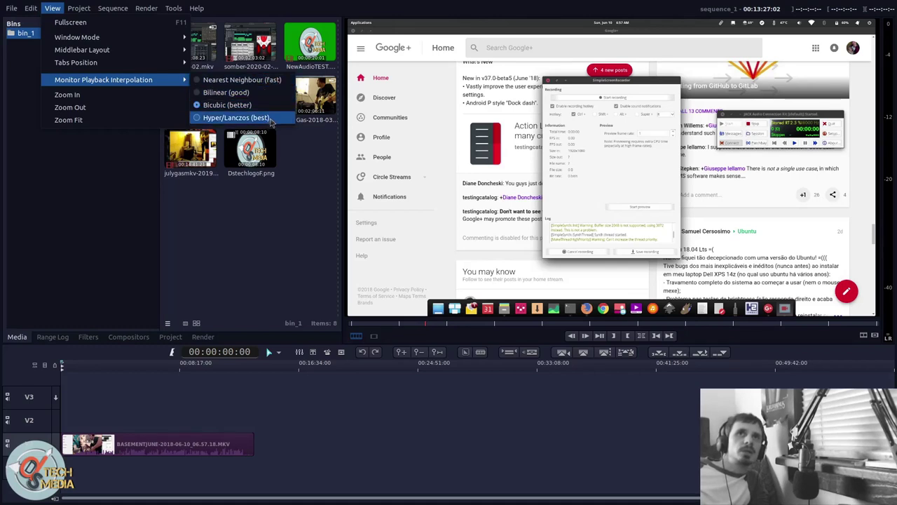
- Look over the available editing commands, and review the cached data categories in the Disk Cache Manager before closing it
{"action": "mouse_move", "coordinate": [31, 8]}
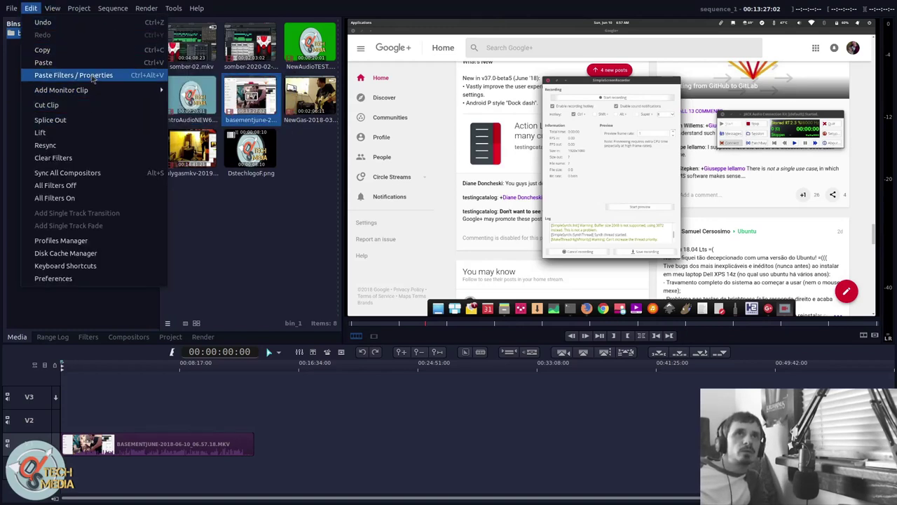
{"action": "mouse_move", "coordinate": [102, 90]}
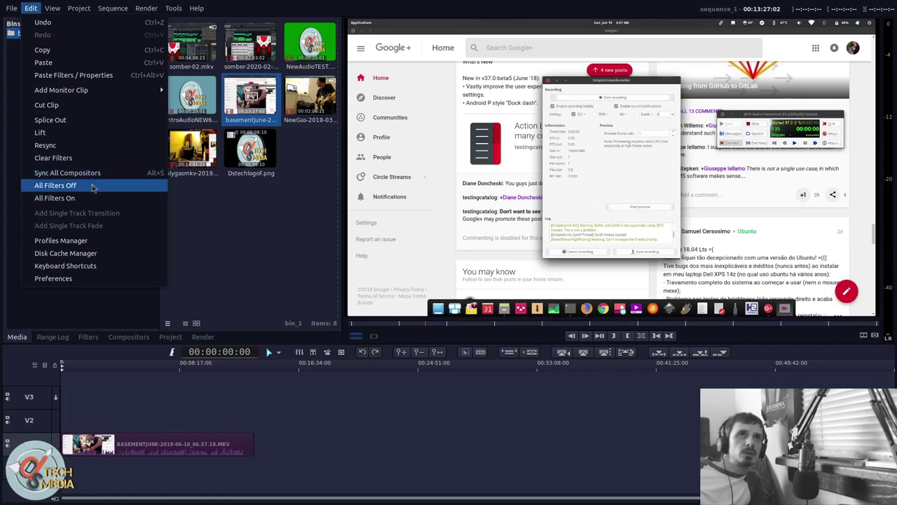
{"action": "left_click", "coordinate": [95, 253]}
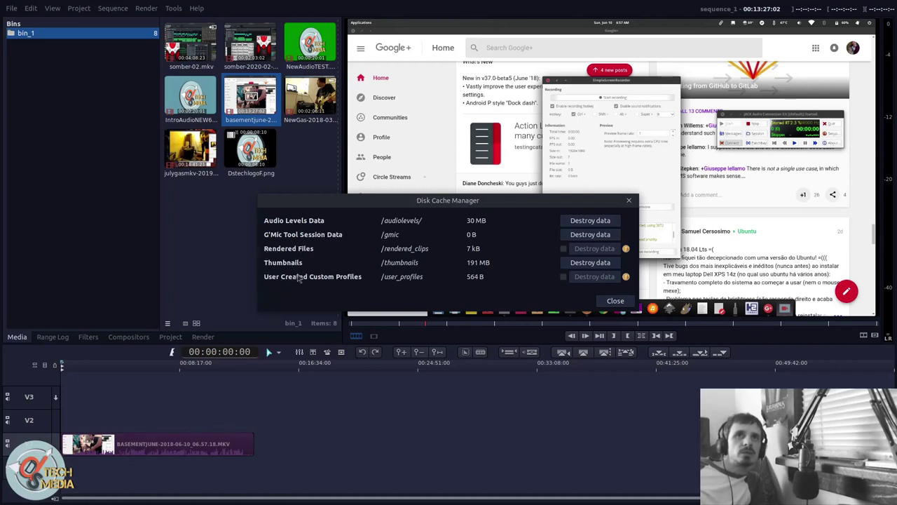
{"action": "left_click", "coordinate": [614, 300]}
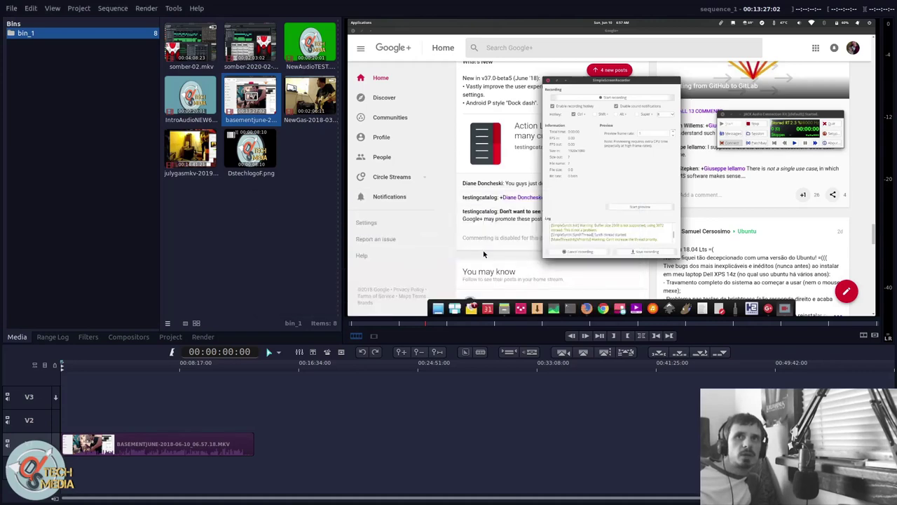
- Compare the Flowblade Default and Premiere-ish/ US keyboard shortcut presets, and close the shortcuts dialog without applying a change
{"action": "left_click", "coordinate": [30, 8]}
{"action": "left_click", "coordinate": [120, 262]}
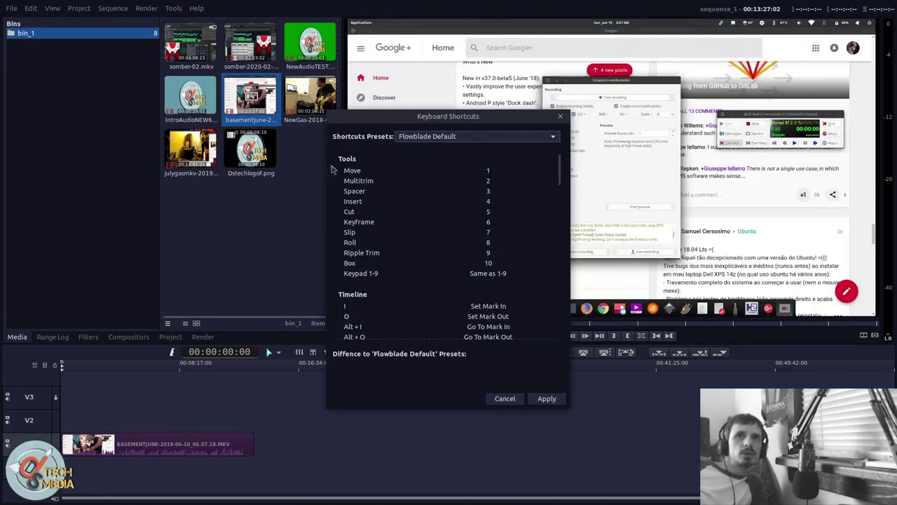
{"action": "scroll", "coordinate": [335, 166], "scroll_direction": "down", "scroll_amount": 5}
{"action": "left_click", "coordinate": [472, 140]}
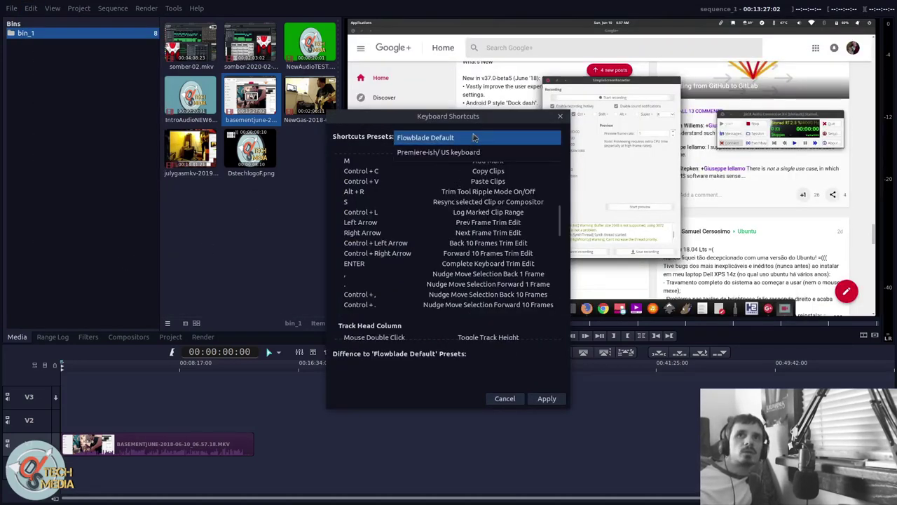
{"action": "left_click", "coordinate": [476, 152]}
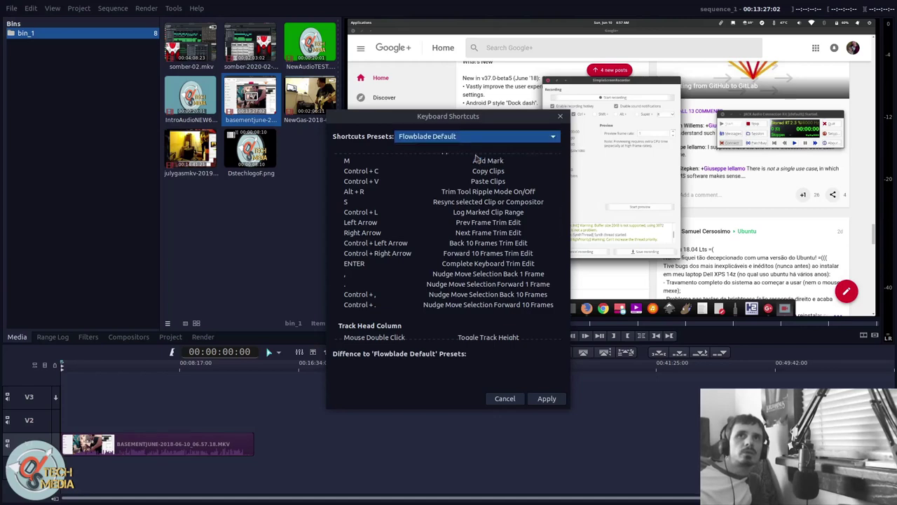
{"action": "mouse_move", "coordinate": [561, 162]}
{"action": "left_mouse_down"}
{"action": "mouse_move", "coordinate": [564, 280]}
{"action": "mouse_move", "coordinate": [582, 330]}
{"action": "mouse_move", "coordinate": [551, 249]}
{"action": "mouse_move", "coordinate": [559, 202]}
{"action": "mouse_move", "coordinate": [552, 169]}
{"action": "left_mouse_up"}
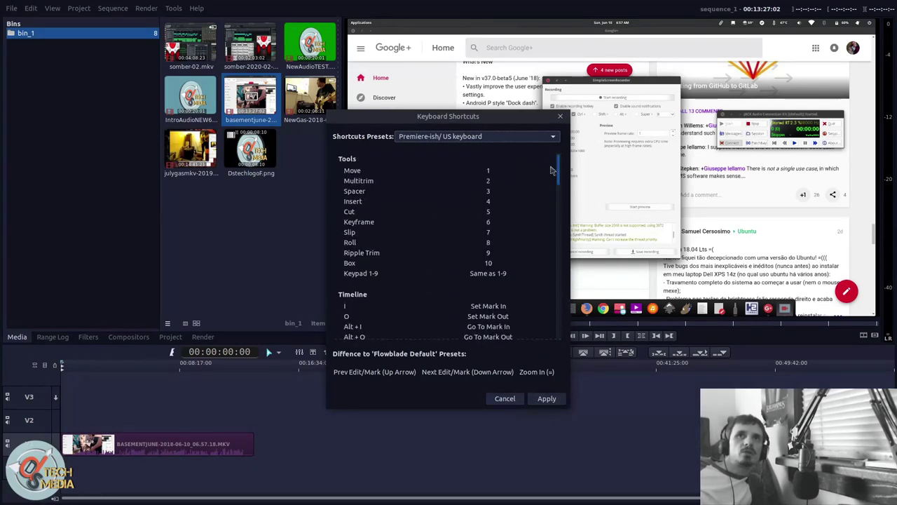
{"action": "left_click", "coordinate": [413, 136]}
{"action": "left_click", "coordinate": [425, 145]}
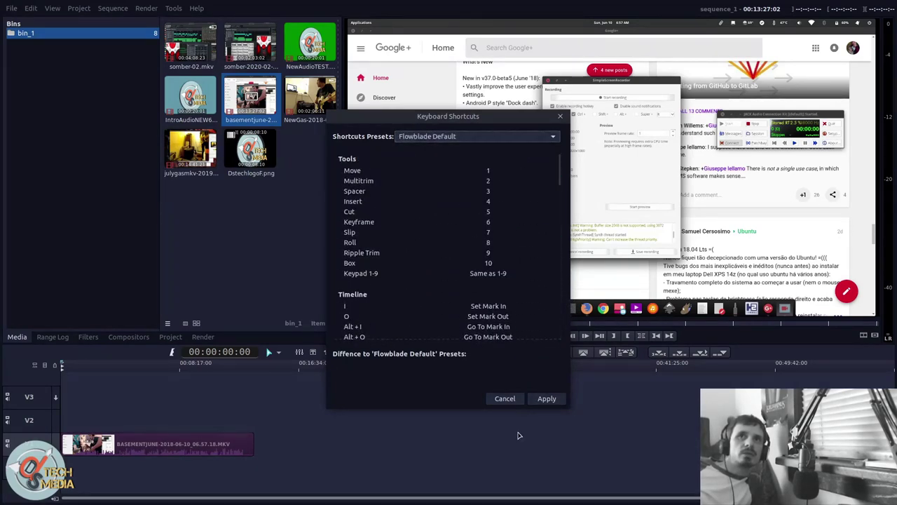
{"action": "left_click", "coordinate": [505, 398]}
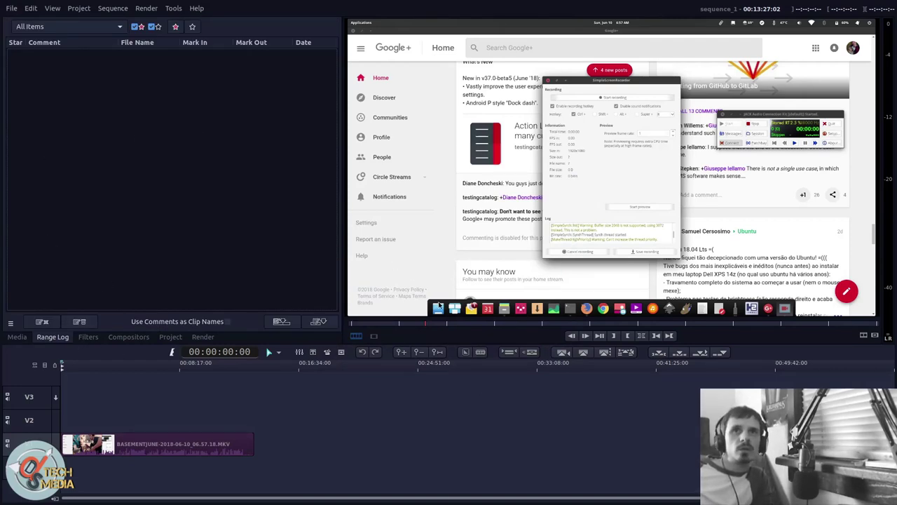
- Set the sequence's mark in at 00:02:59:15 and its mark out at 00:04:02:13
{"action": "left_click_drag", "start_coordinate": [423, 324], "coordinate": [469, 326]}
{"action": "key", "text": "i"}
{"action": "left_click", "coordinate": [510, 325]}
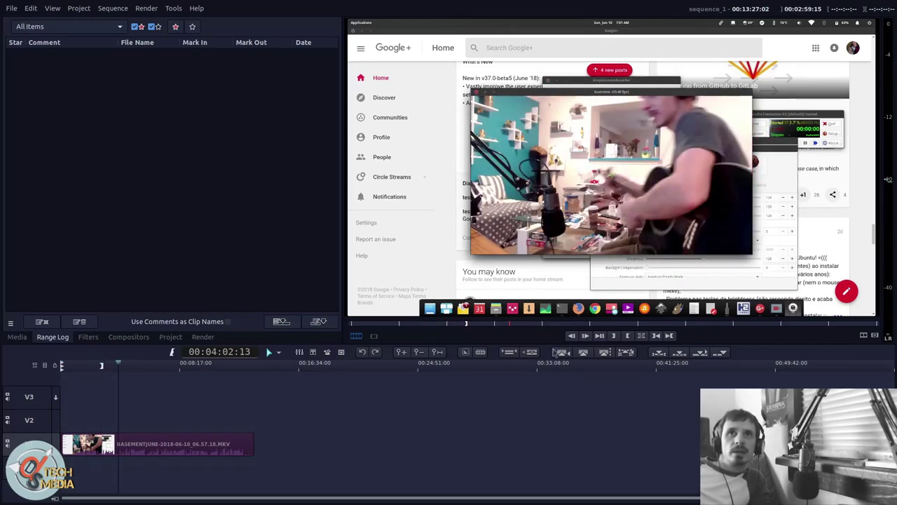
{"action": "left_click", "coordinate": [627, 336]}
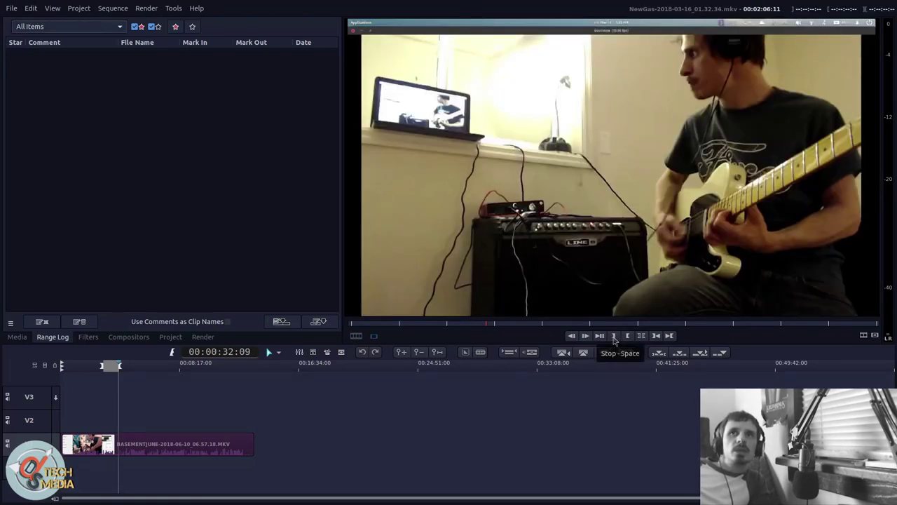
- Mark the NewGas clip from 00:00:32:09 to 00:00:43:00 and add that range to the range log
{"action": "left_click", "coordinate": [614, 336]}
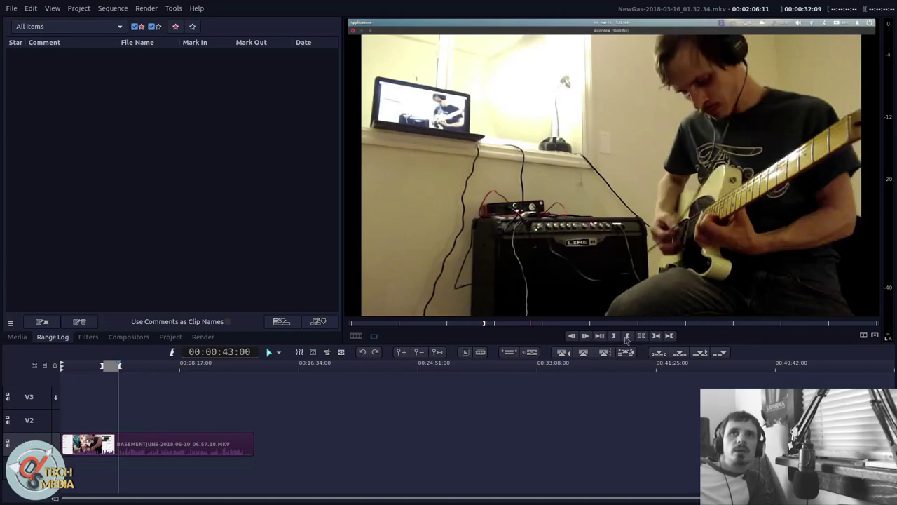
{"action": "left_click", "coordinate": [629, 337]}
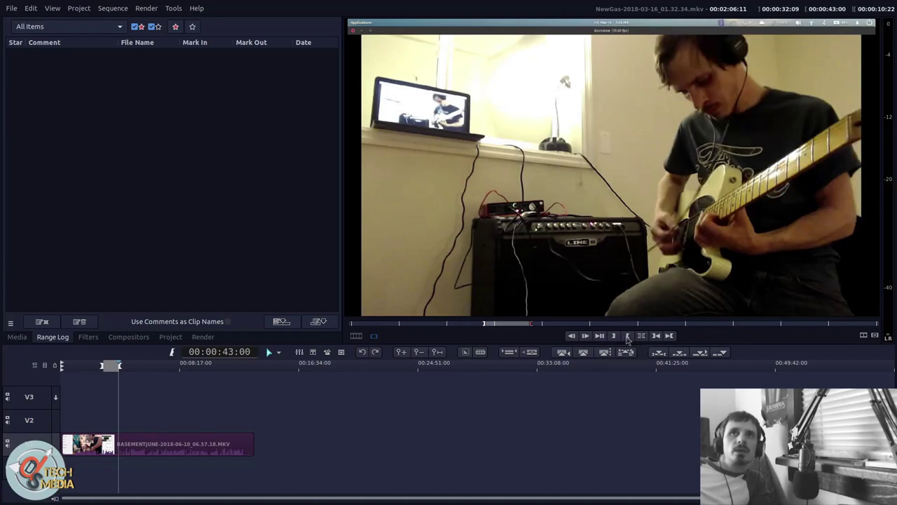
{"action": "left_click", "coordinate": [49, 322]}
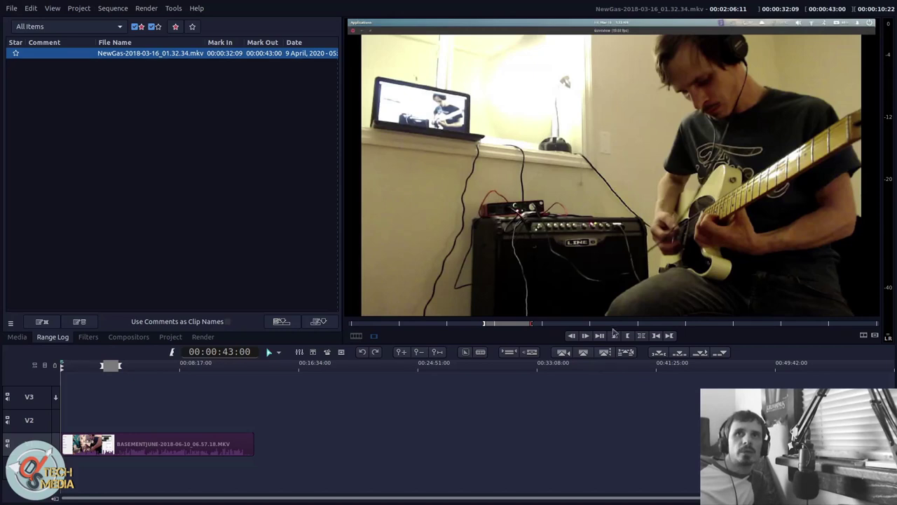
- Try placing the logged NewGas range on the timeline after the basementjune clip, and undo the placement
{"action": "left_click", "coordinate": [638, 325]}
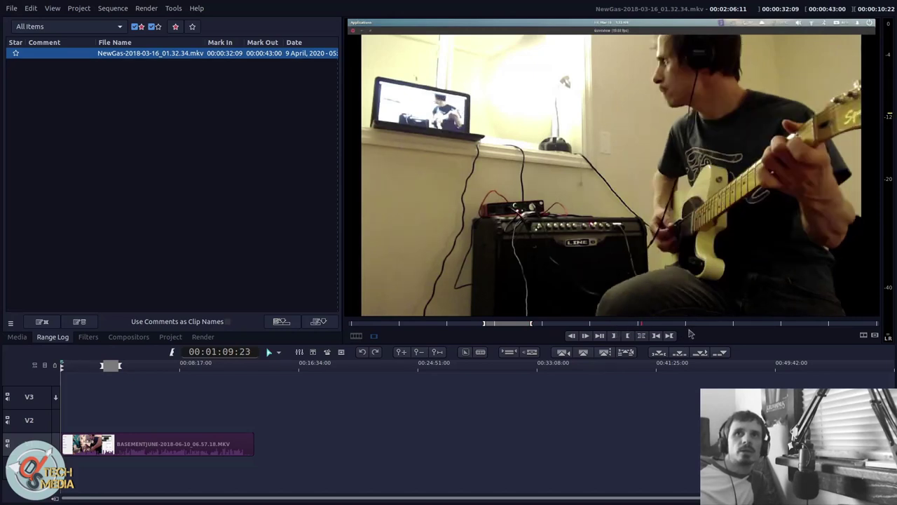
{"action": "left_click", "coordinate": [726, 325]}
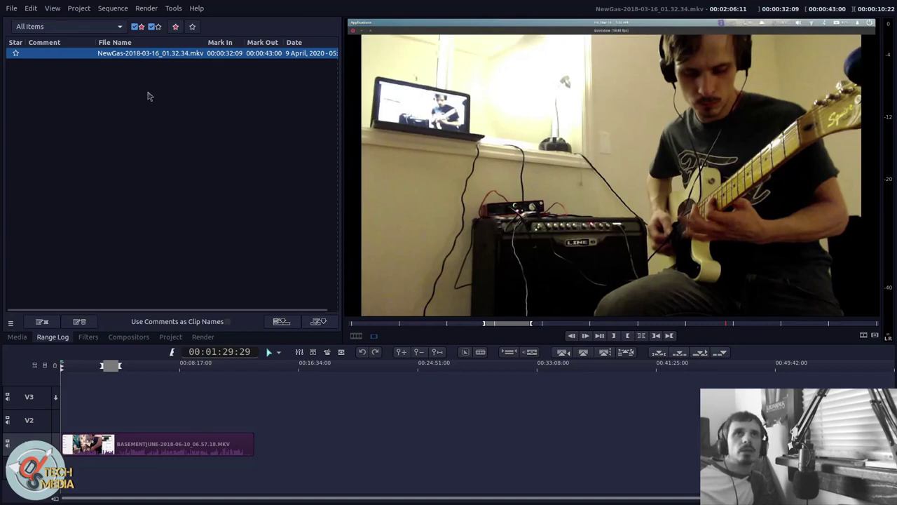
{"action": "left_click", "coordinate": [280, 321]}
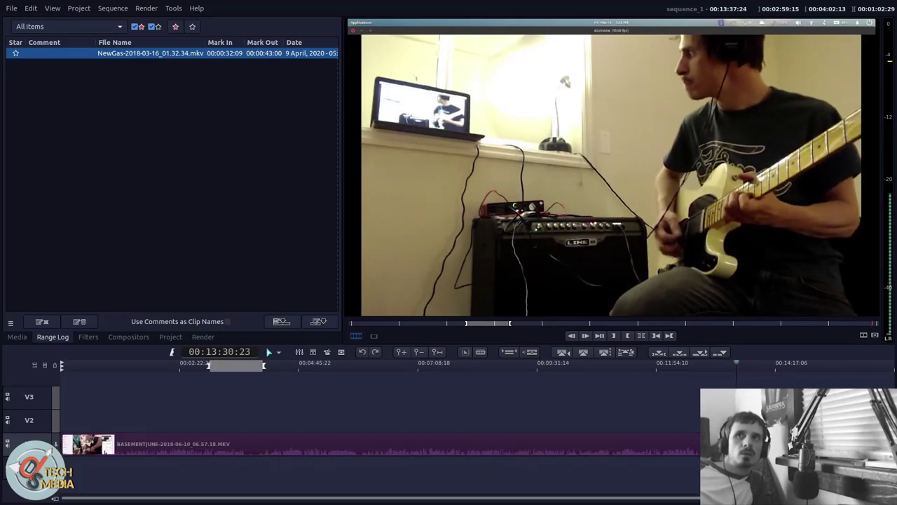
{"action": "key", "text": "ctrl+z"}
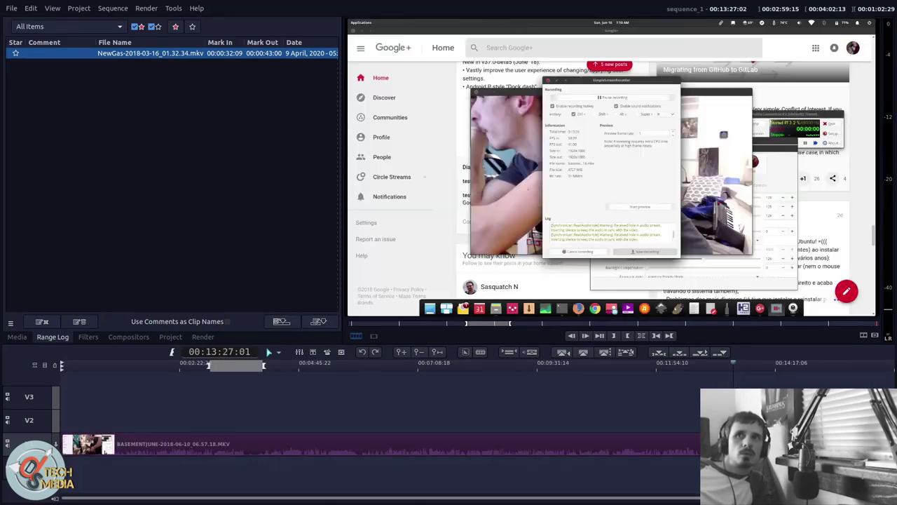
- Review the compositor editor, the project's sequence options, the render settings and the range log
{"action": "left_click", "coordinate": [129, 335]}
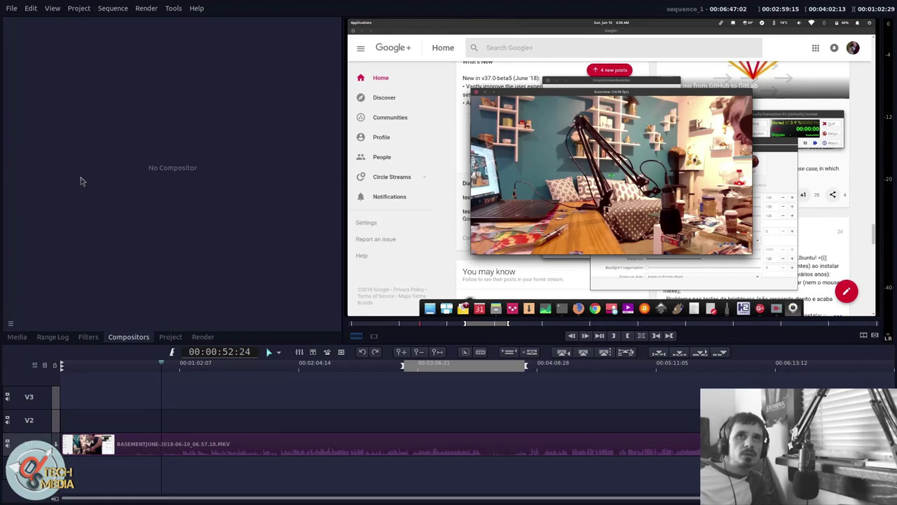
{"action": "left_click", "coordinate": [171, 337]}
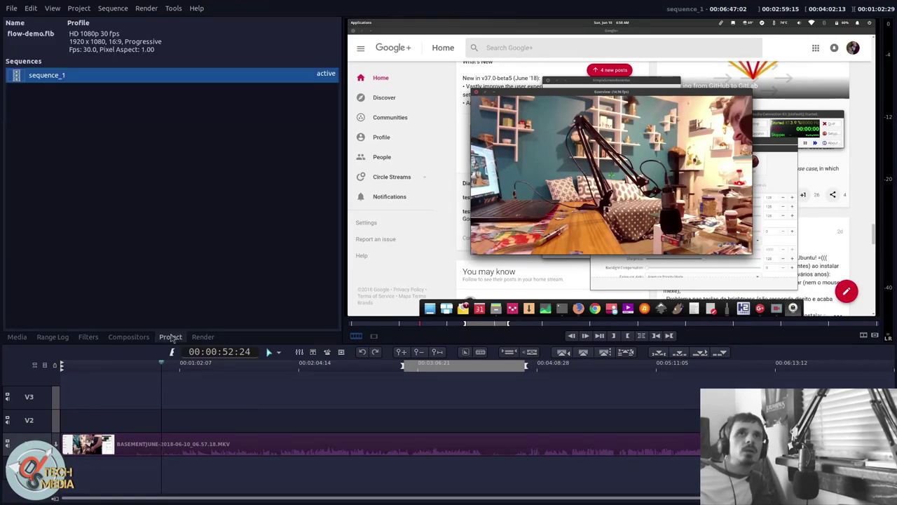
{"action": "right_click", "coordinate": [100, 82]}
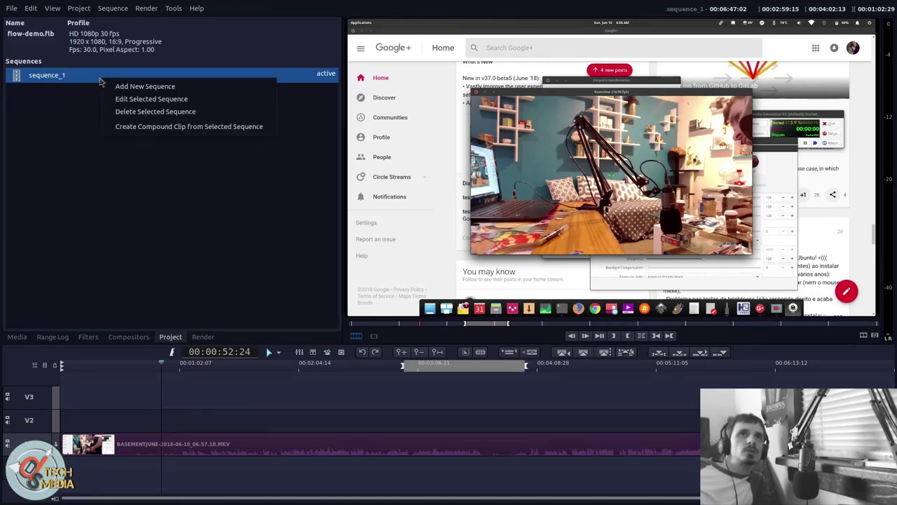
{"action": "left_click", "coordinate": [55, 79]}
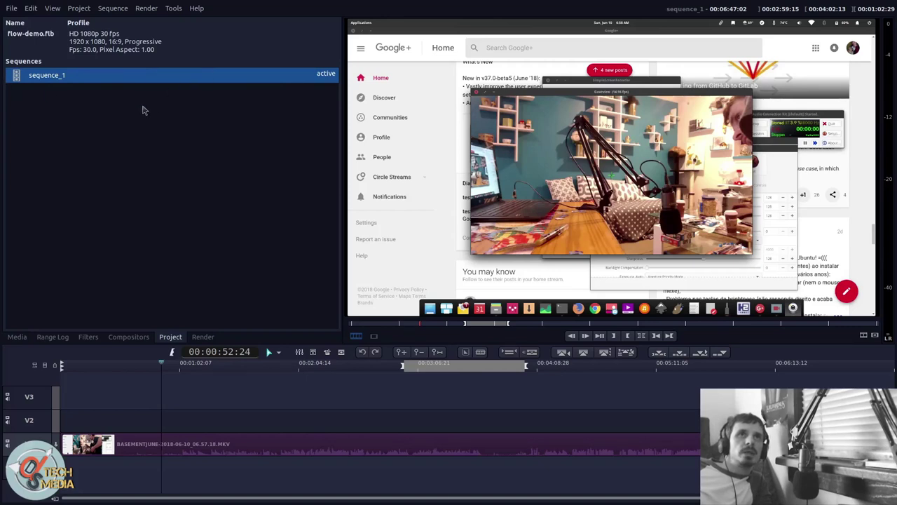
{"action": "left_click", "coordinate": [202, 337]}
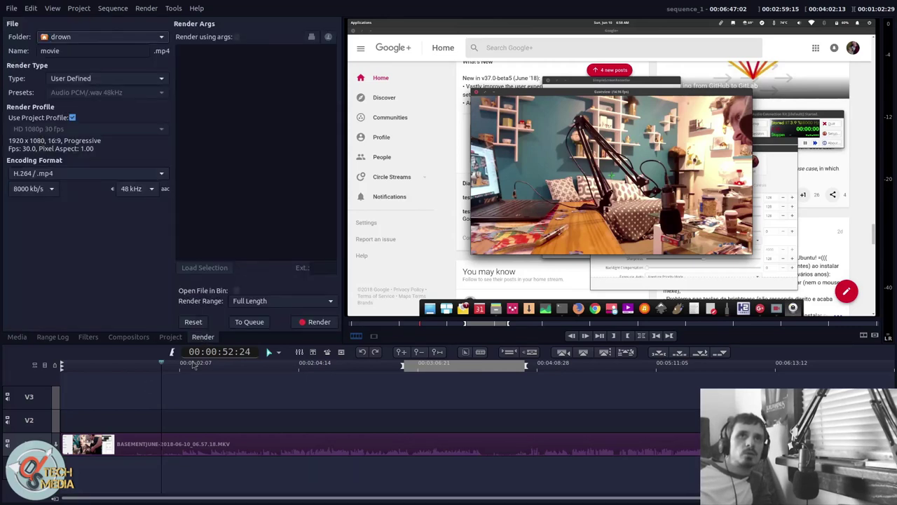
{"action": "left_click", "coordinate": [53, 337]}
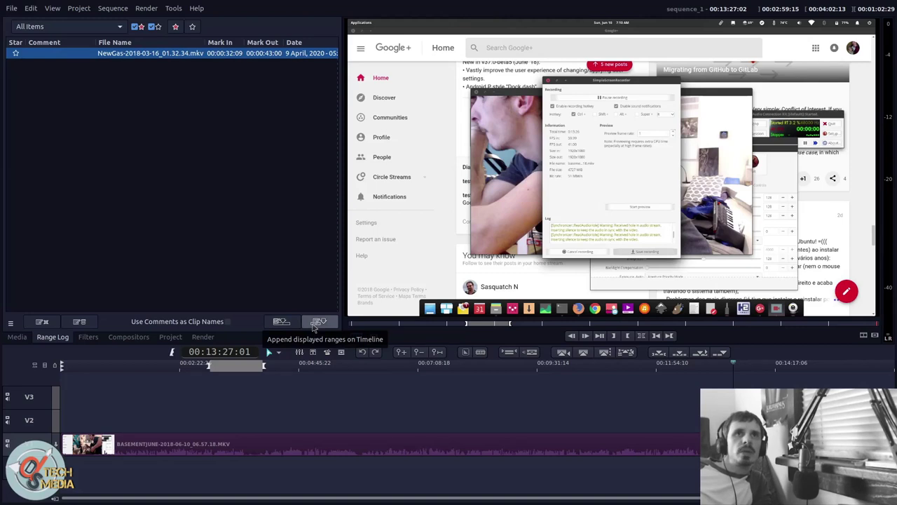
- Open the filter stack of the basementjune clip on V1 and look over the available filter categories
{"action": "left_click", "coordinate": [88, 337]}
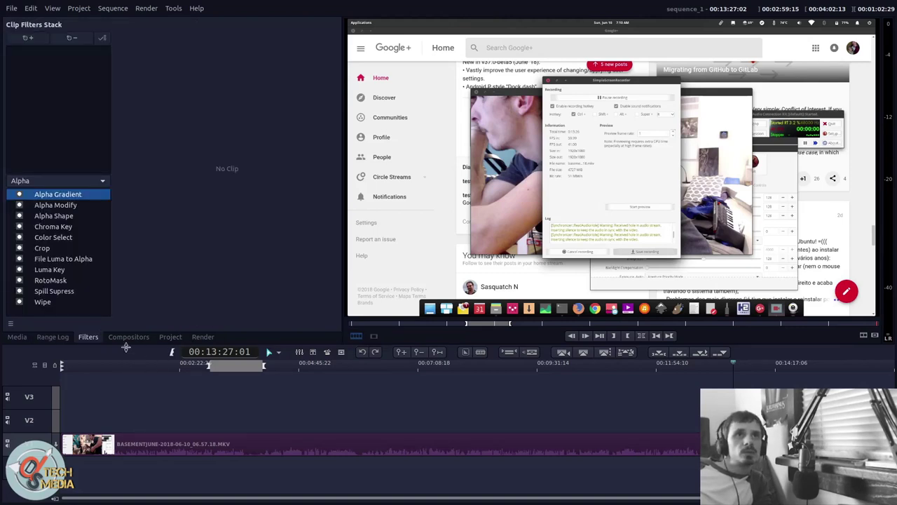
{"action": "left_click", "coordinate": [299, 440]}
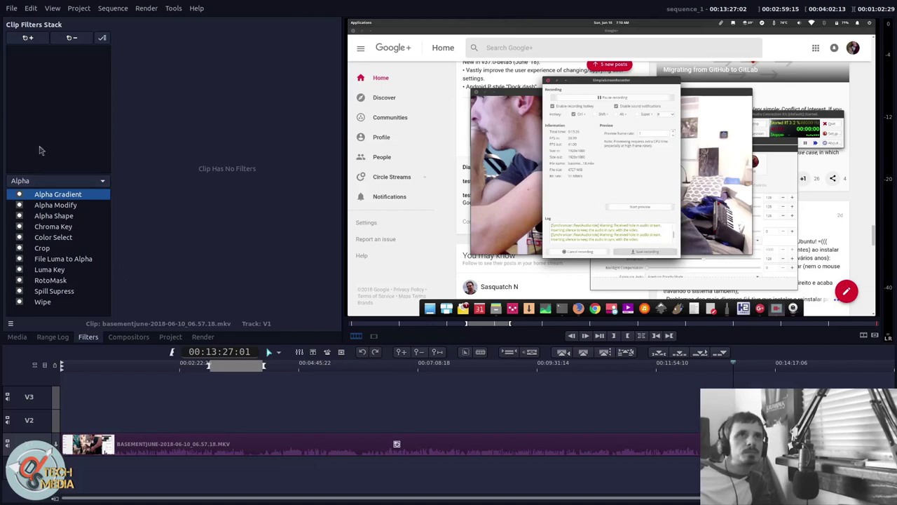
{"action": "left_click", "coordinate": [56, 181]}
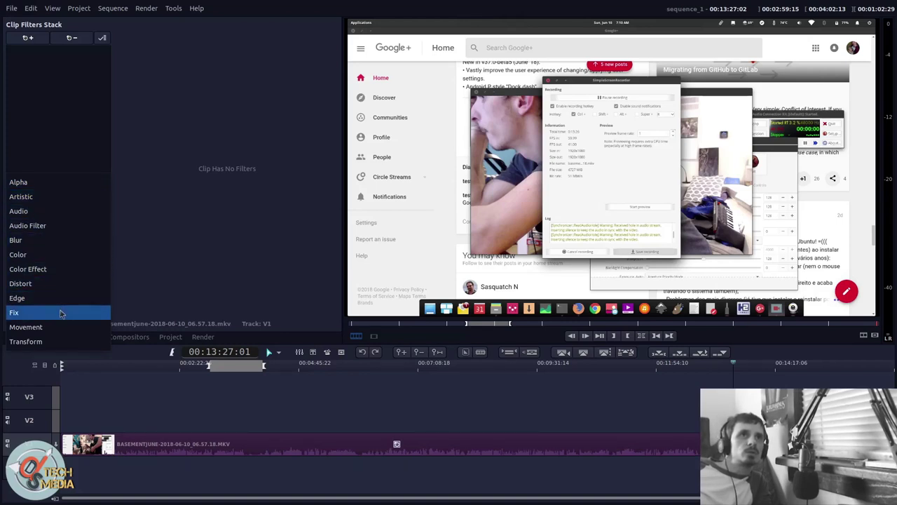
{"action": "left_click", "coordinate": [183, 217]}
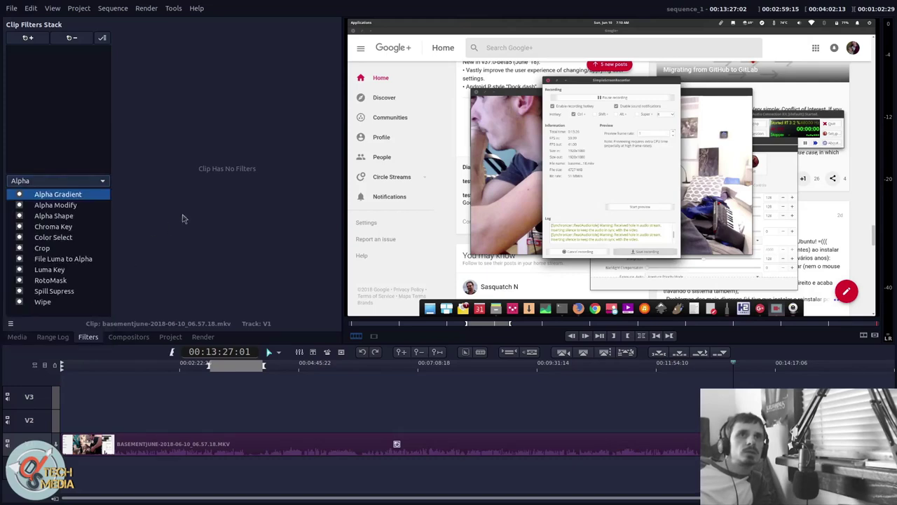
- Place DstechlogoF.png from bin_1 on track V2 above the basementjune clip, at about 00:03:19
{"action": "left_click", "coordinate": [144, 339]}
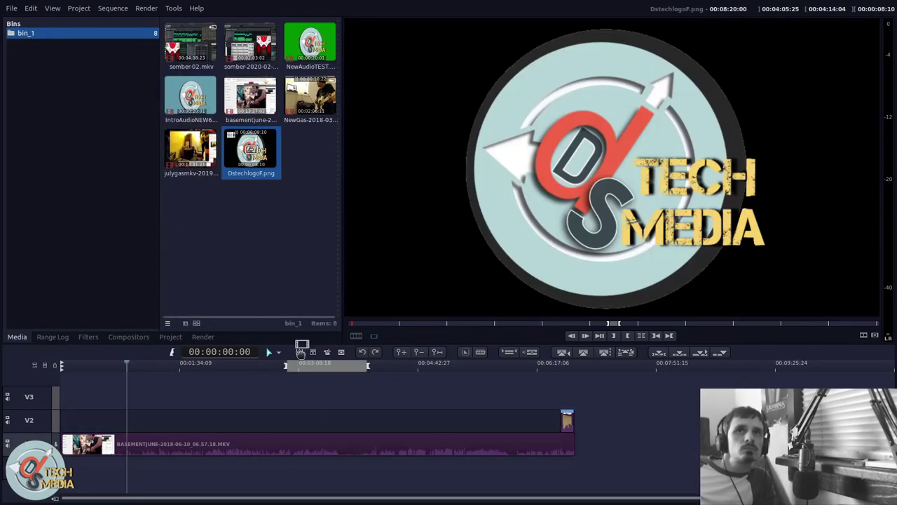
{"action": "left_click", "coordinate": [314, 416]}
{"action": "scroll", "coordinate": [314, 417], "scroll_direction": "up", "scroll_amount": 3}
{"action": "key", "text": "space"}
{"action": "left_click", "coordinate": [476, 421]}
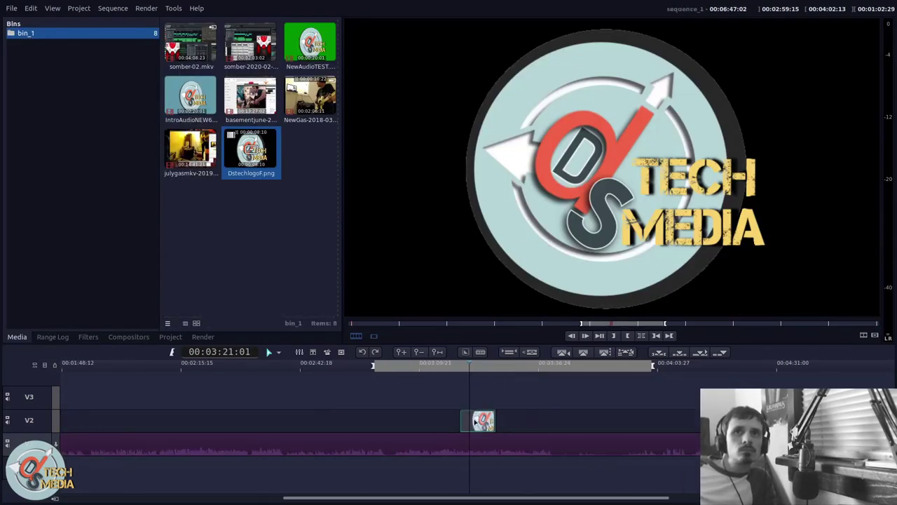
- Add a Wipe Clip Length compositor to the DstechlogoF.png clip on V2
{"action": "right_click", "coordinate": [475, 421]}
{"action": "key", "text": "Escape"}
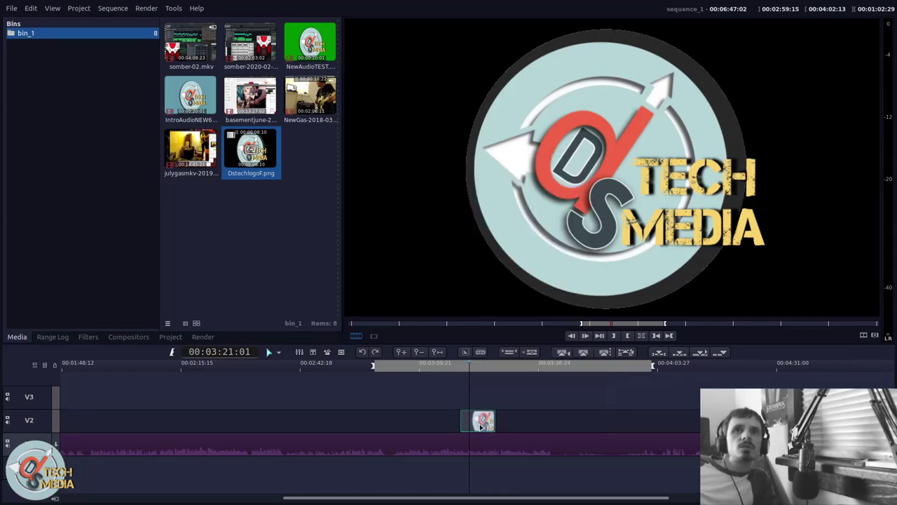
{"action": "right_click", "coordinate": [470, 422]}
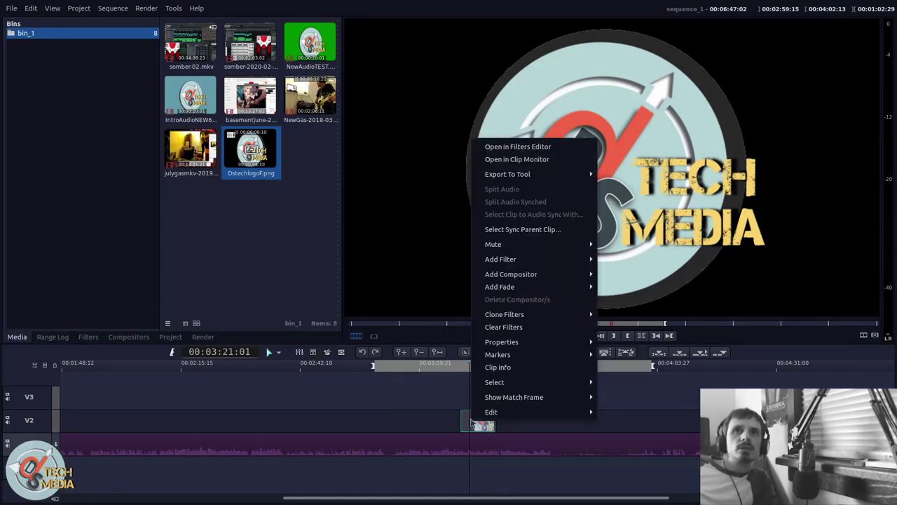
{"action": "mouse_move", "coordinate": [552, 279]}
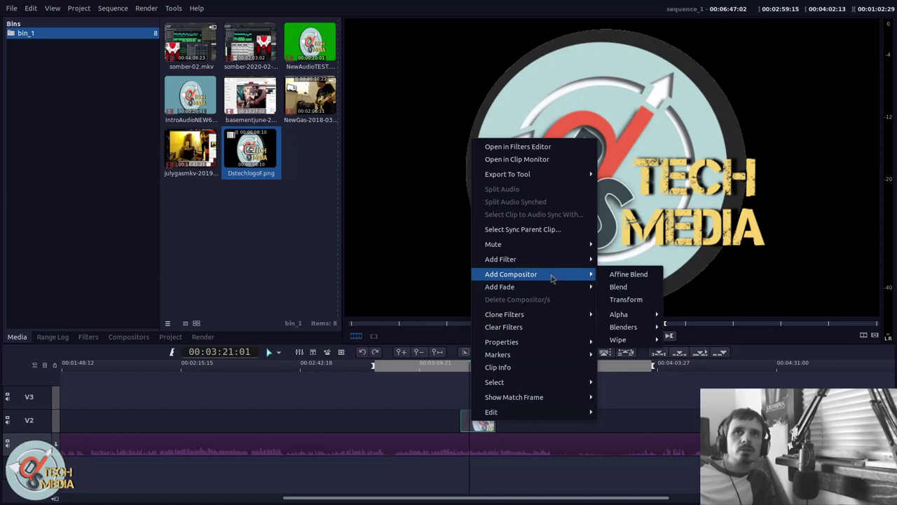
{"action": "mouse_move", "coordinate": [558, 261]}
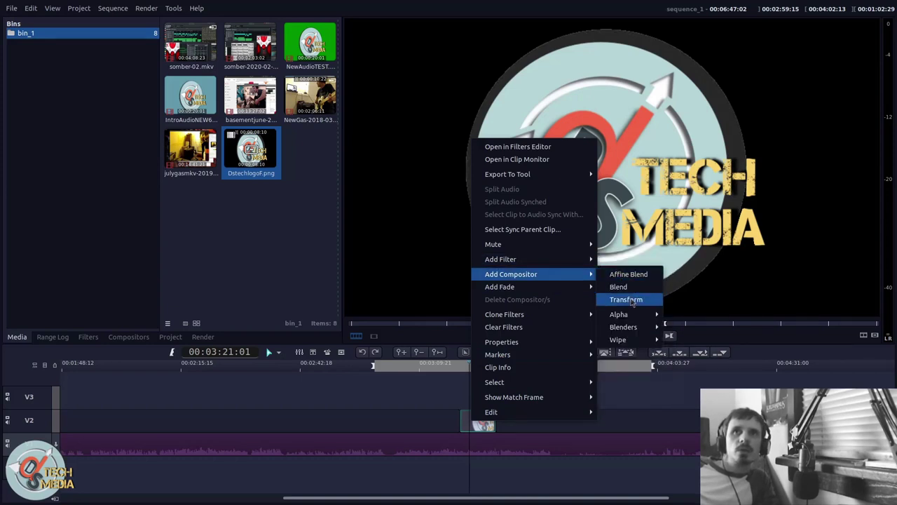
{"action": "mouse_move", "coordinate": [642, 329]}
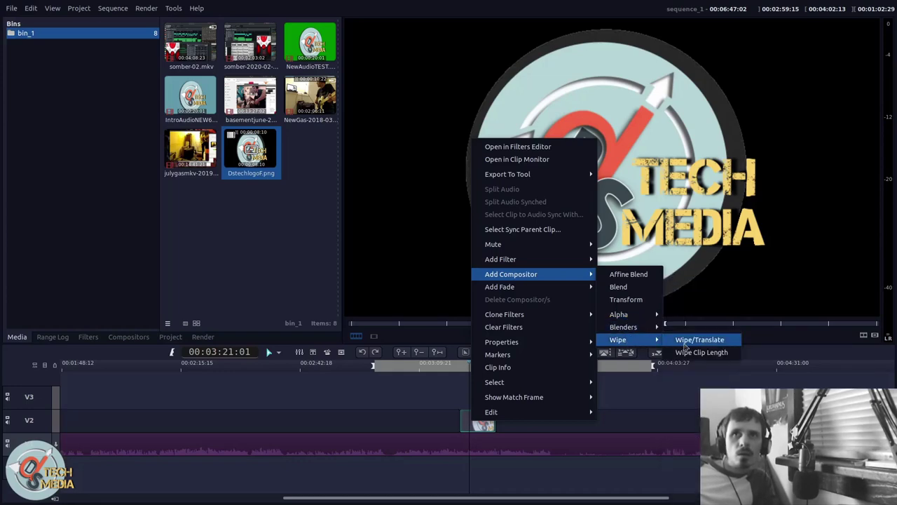
{"action": "left_click", "coordinate": [701, 352]}
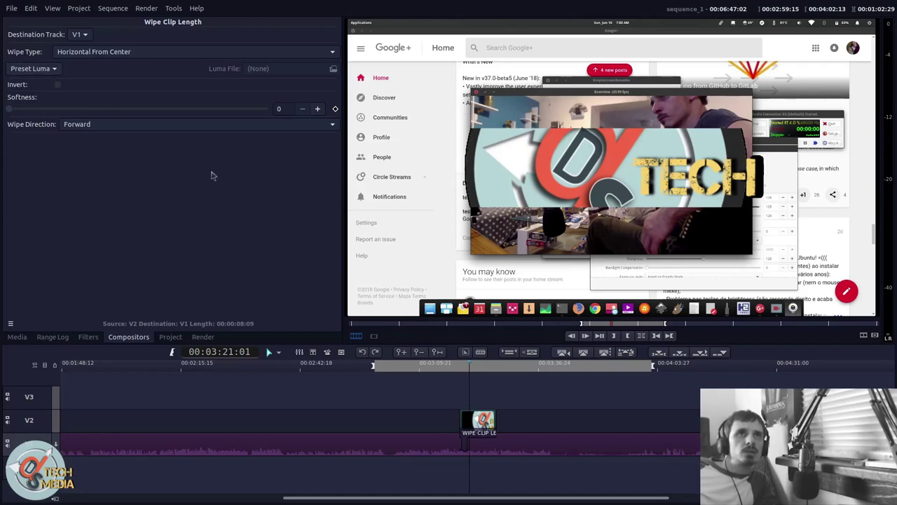
- Play back the wipe over the logo clip and shorten its compositor to end near the clip's middle
{"action": "left_click", "coordinate": [460, 372]}
{"action": "key", "text": "space"}
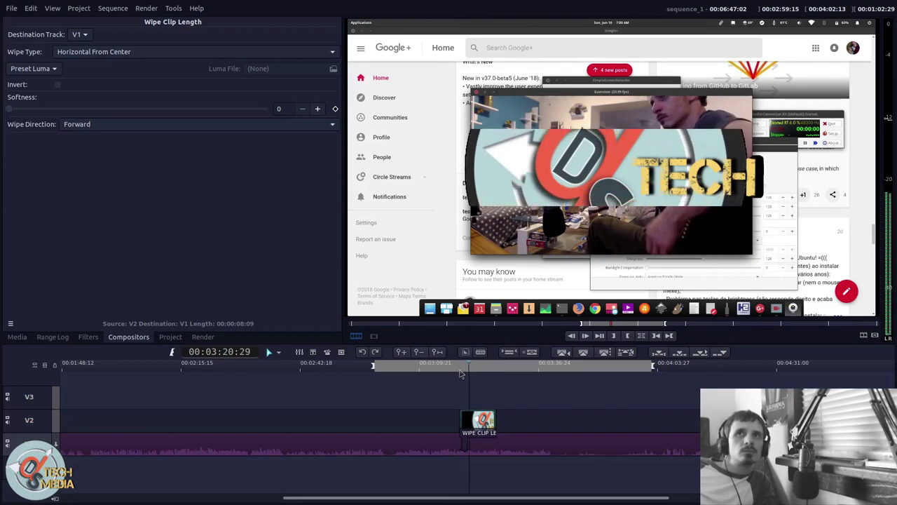
{"action": "left_click_drag", "start_coordinate": [494, 432], "coordinate": [478, 442]}
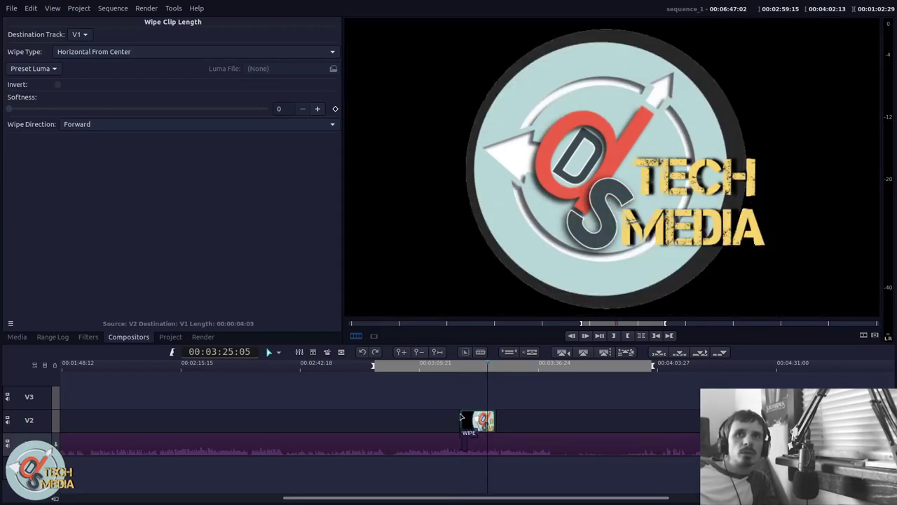
- Set the wipe's softness to 40 and its wipe direction to Backward, previewing the transition over the logo clip
{"action": "left_click", "coordinate": [464, 373]}
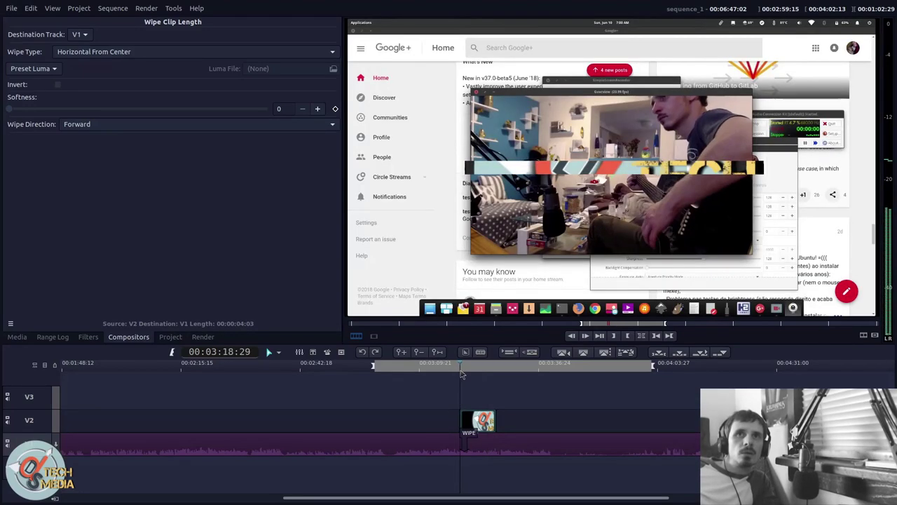
{"action": "key", "text": "space"}
{"action": "key", "text": "space"}
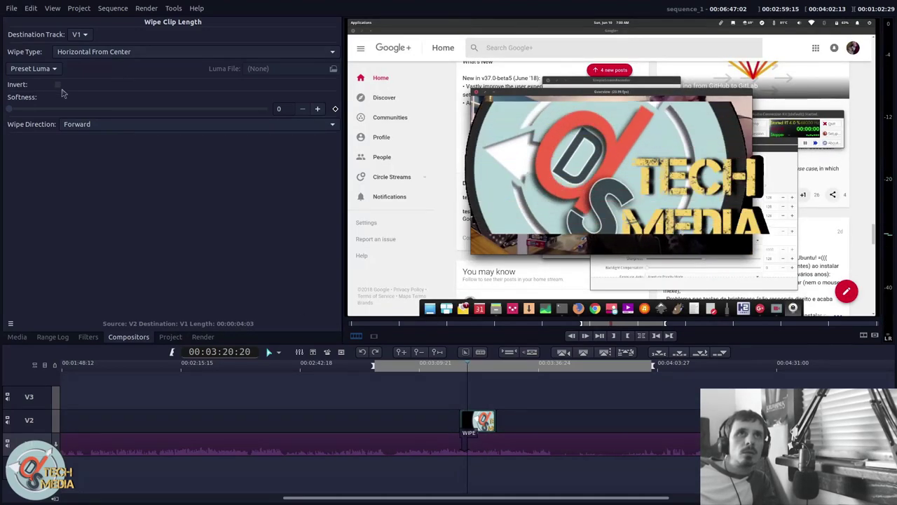
{"action": "left_click", "coordinate": [110, 109]}
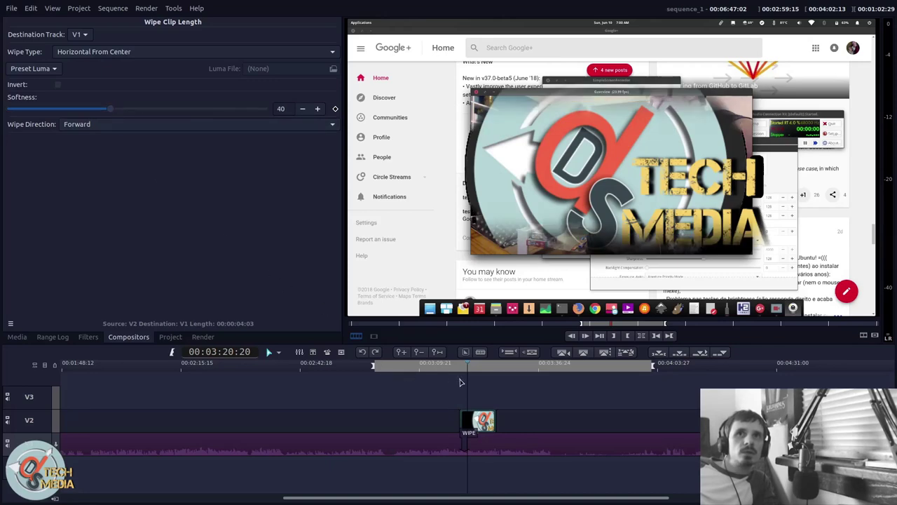
{"action": "key", "text": "space"}
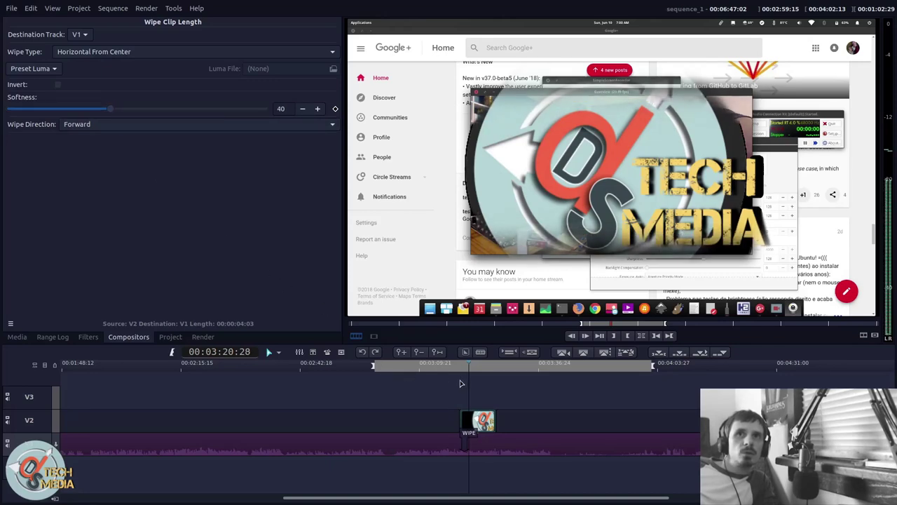
{"action": "left_click", "coordinate": [459, 375]}
{"action": "key", "text": "space"}
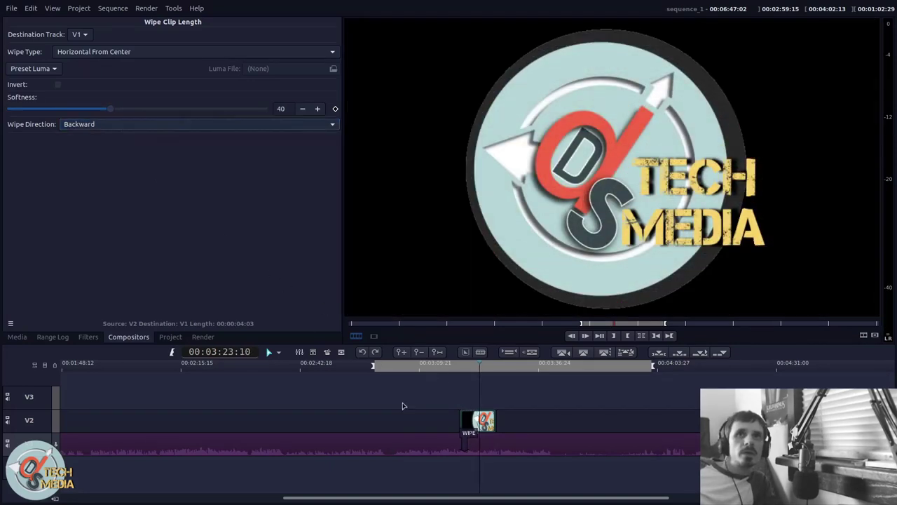
{"action": "mouse_move", "coordinate": [467, 373]}
{"action": "left_mouse_down"}
{"action": "mouse_move", "coordinate": [481, 375]}
{"action": "mouse_move", "coordinate": [457, 375]}
{"action": "mouse_move", "coordinate": [477, 386]}
{"action": "left_mouse_up"}
- Try the Rectangle Bars and Sphere wipe types, ending on Spiral, and preview the transition on the logo clip
{"action": "left_click", "coordinate": [132, 56]}
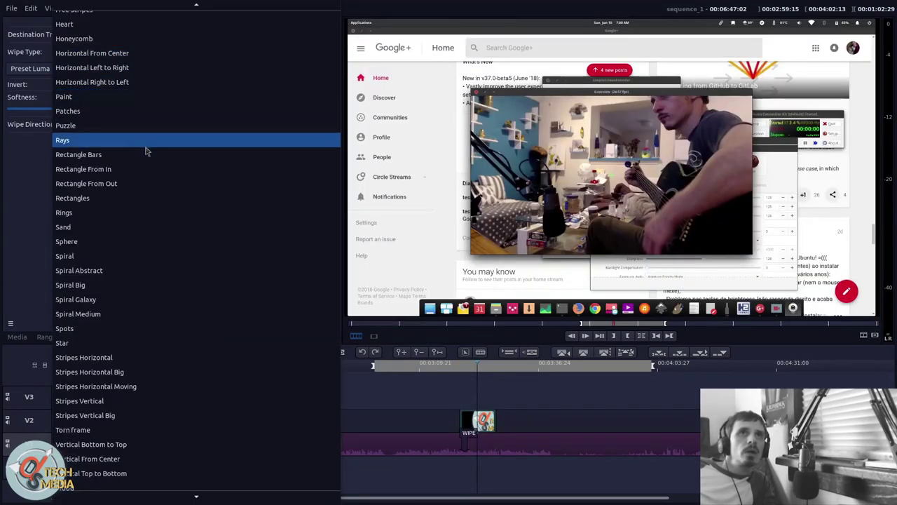
{"action": "left_click", "coordinate": [148, 160]}
{"action": "left_click", "coordinate": [147, 162]}
{"action": "mouse_move", "coordinate": [472, 376]}
{"action": "left_mouse_down"}
{"action": "mouse_move", "coordinate": [461, 372]}
{"action": "mouse_move", "coordinate": [470, 372]}
{"action": "left_mouse_up"}
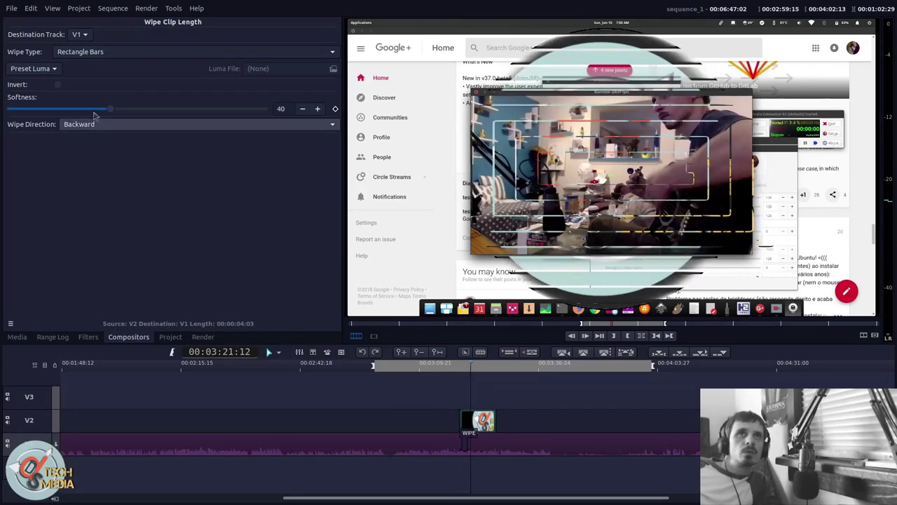
{"action": "scroll", "coordinate": [107, 56], "scroll_direction": "down", "scroll_amount": 4}
{"action": "scroll", "coordinate": [105, 53], "scroll_direction": "down", "scroll_amount": 1}
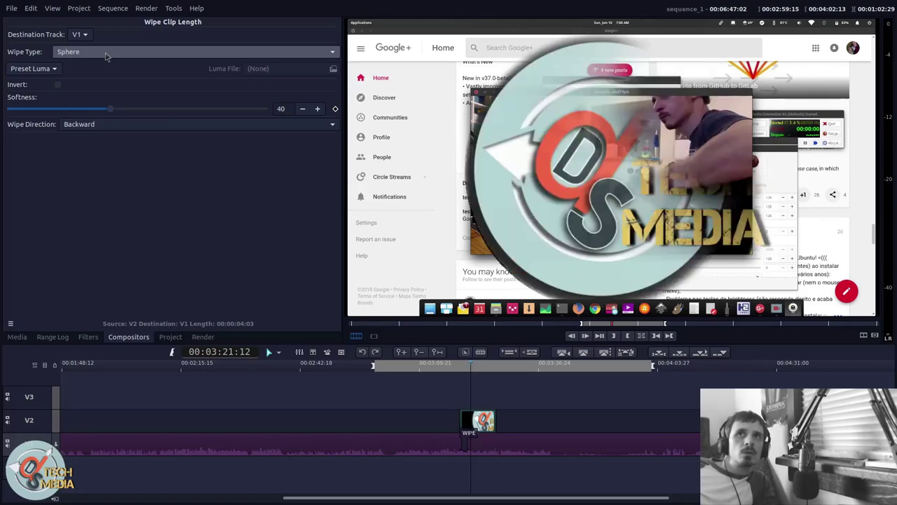
{"action": "left_click", "coordinate": [464, 373]}
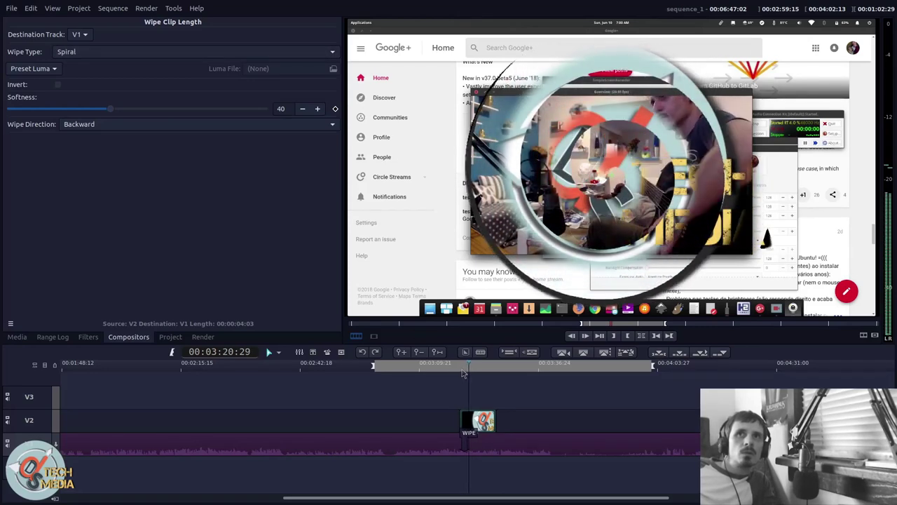
- Replace the wipe on the DstechlogoF.png clip on V2 with a Transform compositor
{"action": "right_click", "coordinate": [477, 421]}
{"action": "mouse_move", "coordinate": [571, 268]}
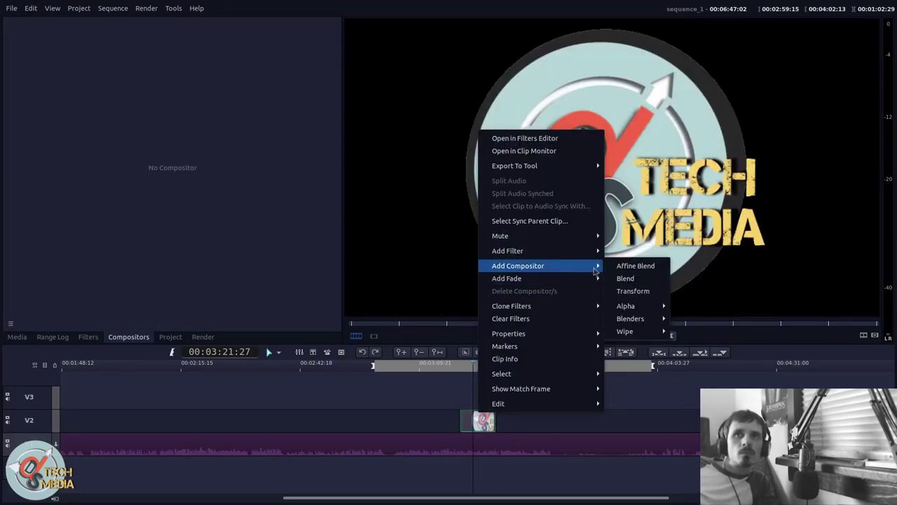
{"action": "left_click", "coordinate": [634, 291]}
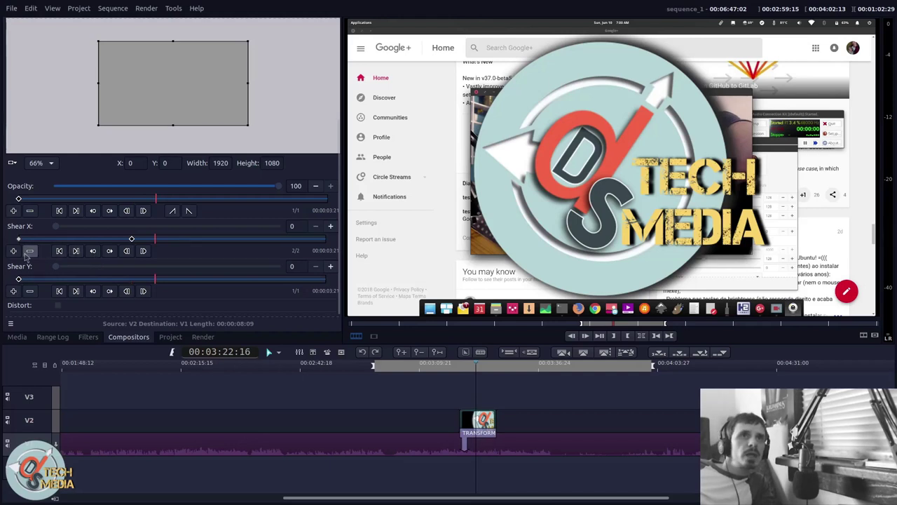
- Add a Shear X keyframe at 00:03:22:16, step back through the keyframes and try to raise the shear
{"action": "left_click", "coordinate": [13, 250]}
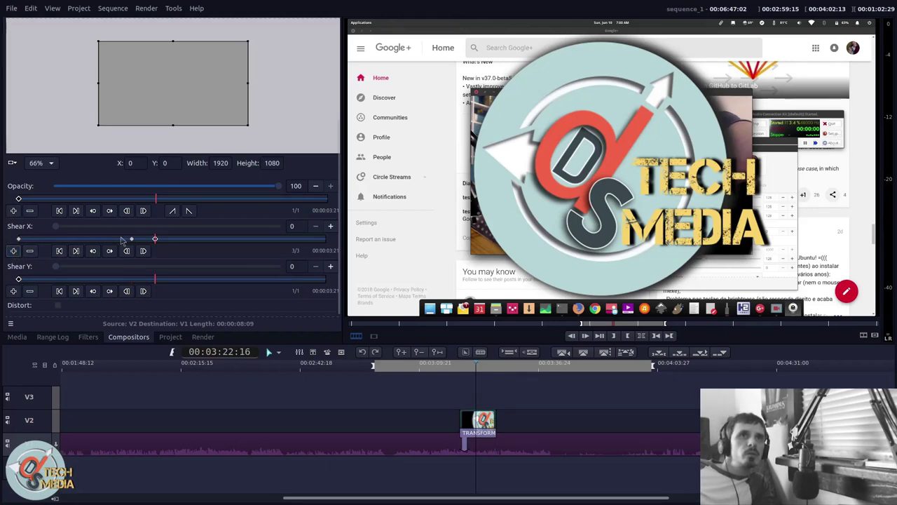
{"action": "left_click", "coordinate": [130, 239]}
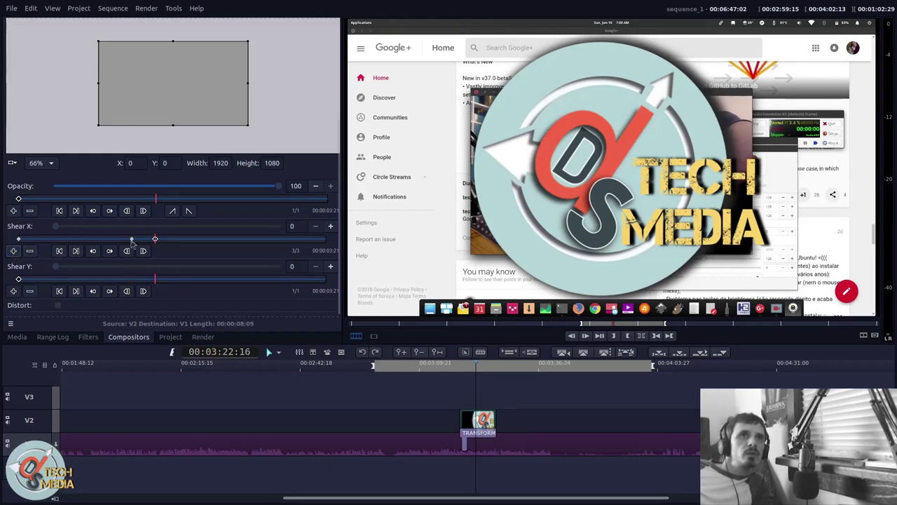
{"action": "left_click", "coordinate": [63, 240]}
{"action": "key", "text": "space"}
{"action": "left_click", "coordinate": [59, 250]}
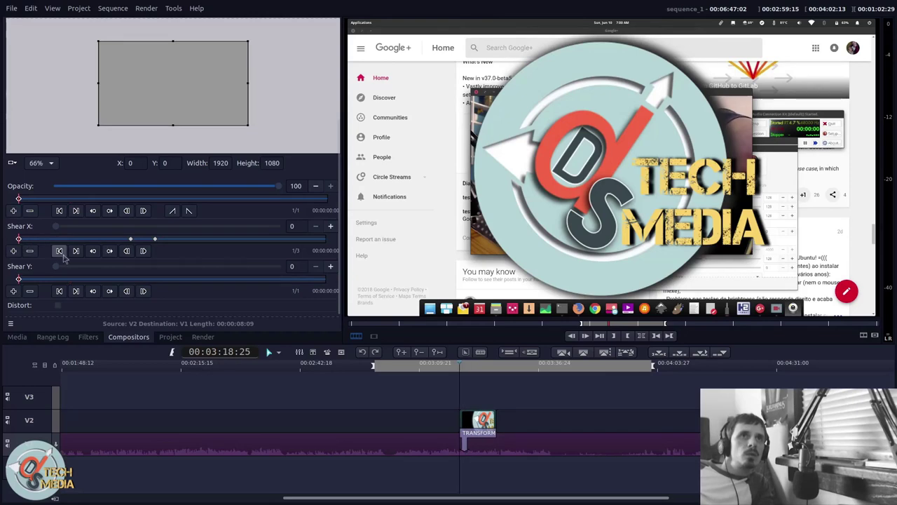
{"action": "left_click", "coordinate": [76, 251]}
{"action": "left_click_drag", "start_coordinate": [56, 226], "coordinate": [83, 229]}
{"action": "left_click", "coordinate": [26, 199]}
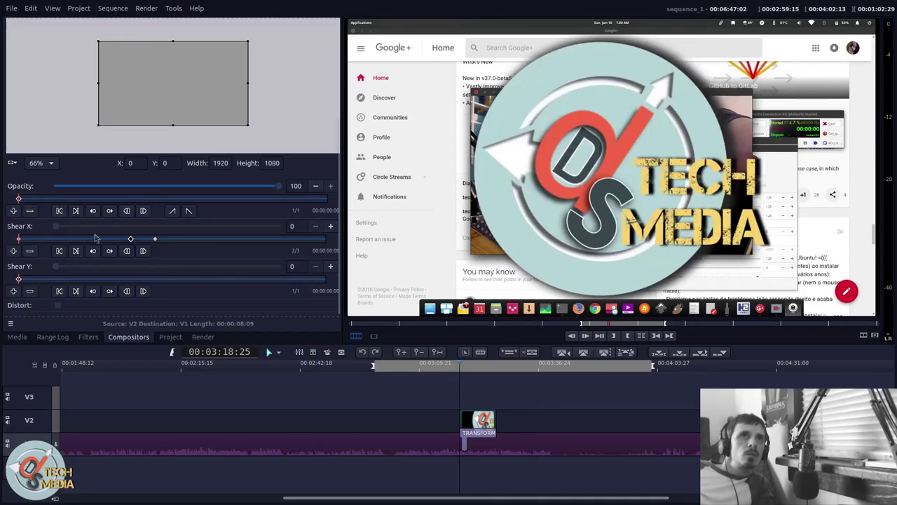
- Keyframe the compositor's opacity at 0 at the clip's start, 57 at the middle keyframe and 100 at 00:03:22:16
{"action": "left_click", "coordinate": [75, 251]}
{"action": "left_click", "coordinate": [182, 186]}
{"action": "left_click", "coordinate": [76, 250]}
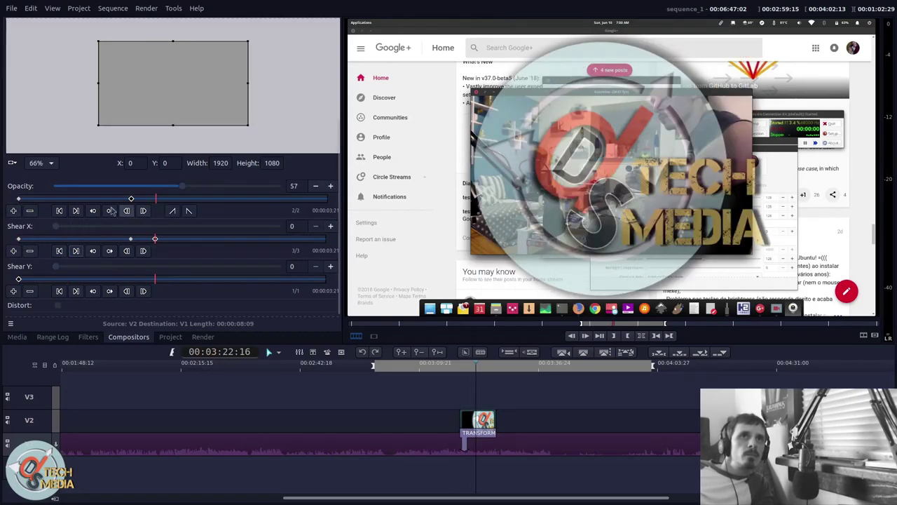
{"action": "left_click_drag", "start_coordinate": [181, 186], "coordinate": [279, 186]}
{"action": "left_click", "coordinate": [60, 210]}
{"action": "left_click", "coordinate": [60, 210]}
{"action": "left_click", "coordinate": [56, 186]}
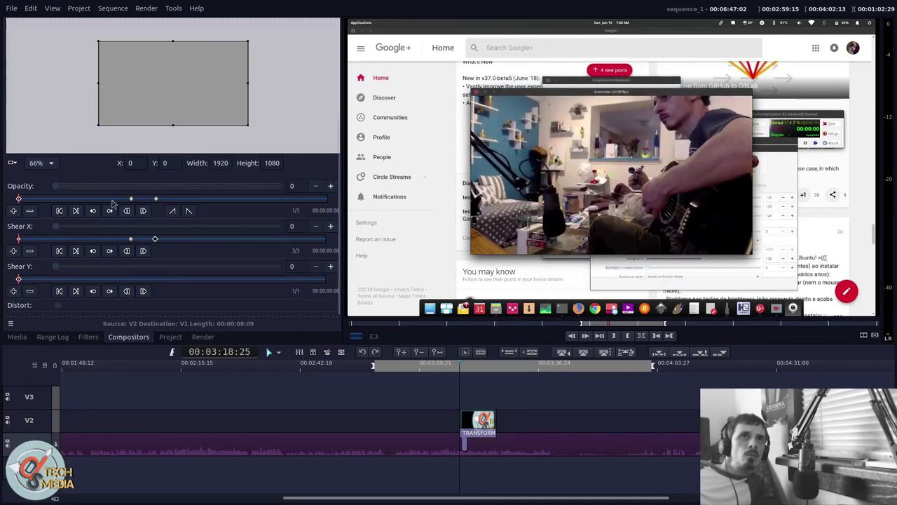
{"action": "left_click", "coordinate": [76, 210]}
{"action": "left_click", "coordinate": [76, 210]}
- Open the logo clip's filter stack, add the Glow filter from the Artistic group and disable it
{"action": "left_click", "coordinate": [482, 424]}
{"action": "double_click", "coordinate": [482, 425]}
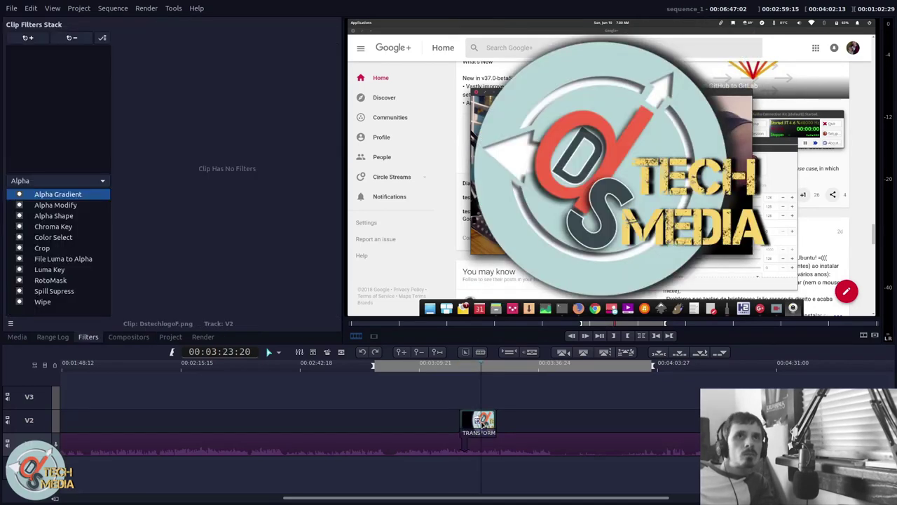
{"action": "left_click", "coordinate": [31, 181]}
{"action": "left_click", "coordinate": [37, 194]}
{"action": "left_click", "coordinate": [67, 208]}
{"action": "left_click", "coordinate": [44, 226]}
{"action": "double_click", "coordinate": [42, 248]}
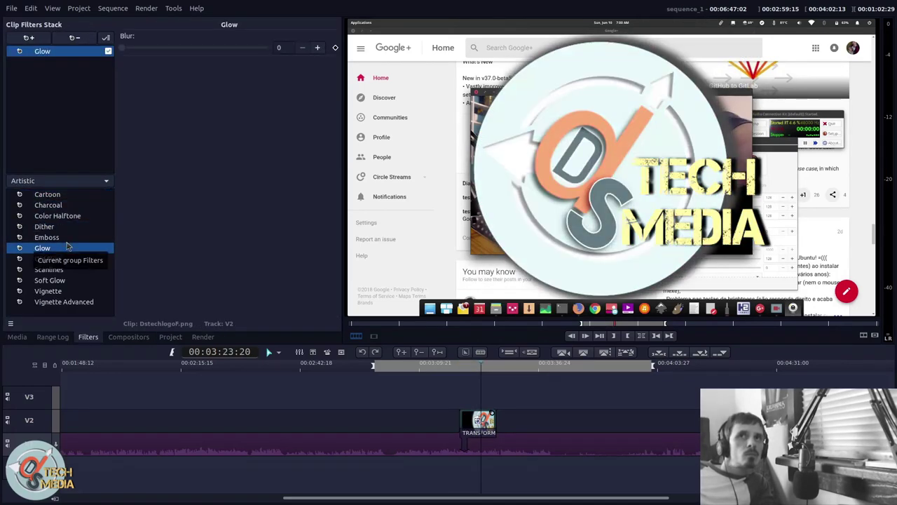
{"action": "left_click", "coordinate": [109, 52]}
- Add the Old Film filter with Delta 105, Bright. up 55 and Bright. down 78, preview it, and remove the Glow filter
{"action": "double_click", "coordinate": [66, 260]}
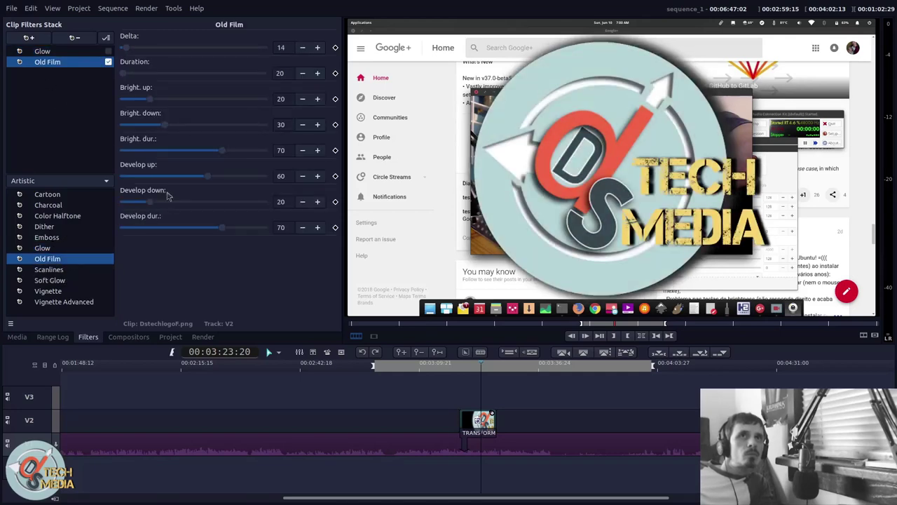
{"action": "left_click_drag", "start_coordinate": [450, 371], "coordinate": [472, 372]}
{"action": "left_click", "coordinate": [160, 47]}
{"action": "left_click", "coordinate": [201, 99]}
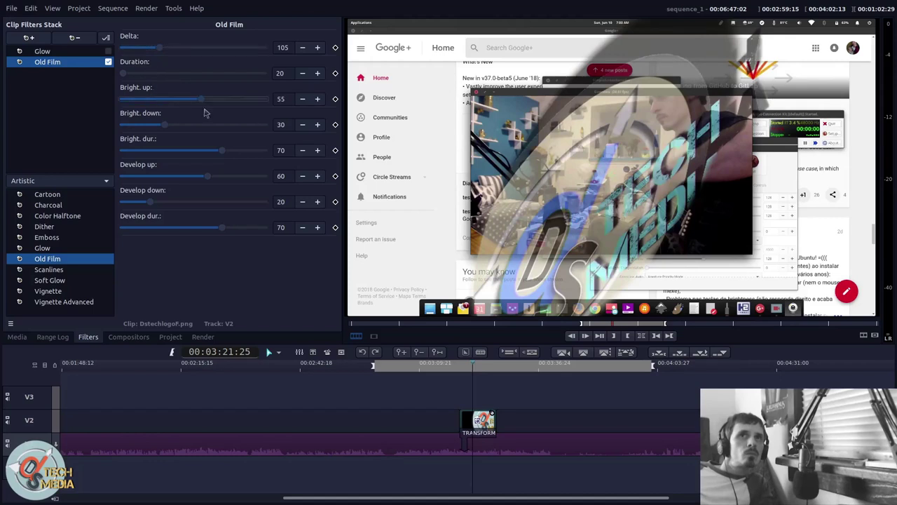
{"action": "left_click", "coordinate": [234, 125]}
{"action": "left_click", "coordinate": [460, 368]}
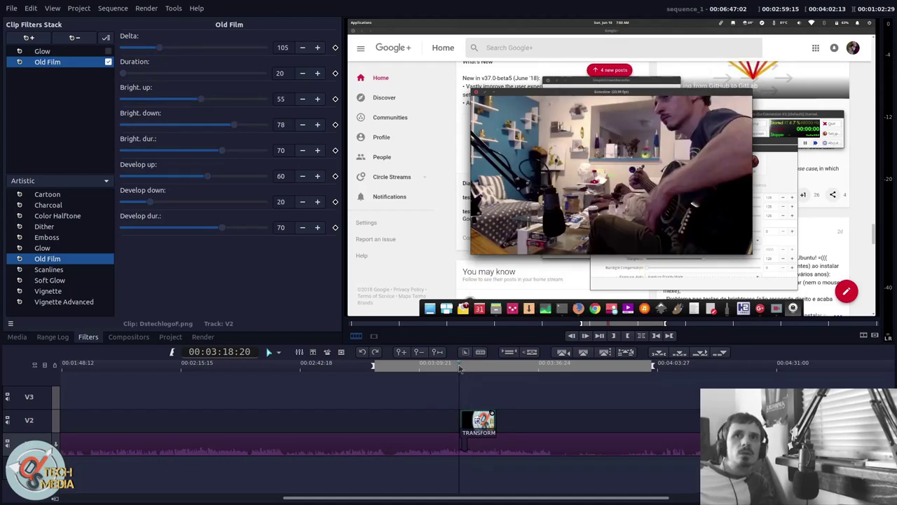
{"action": "left_click_drag", "start_coordinate": [460, 367], "coordinate": [462, 368]}
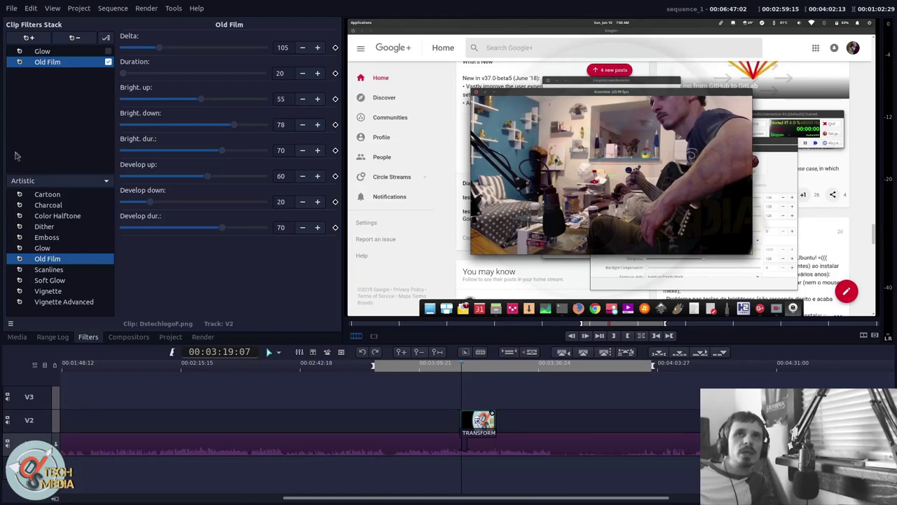
{"action": "left_click", "coordinate": [60, 53]}
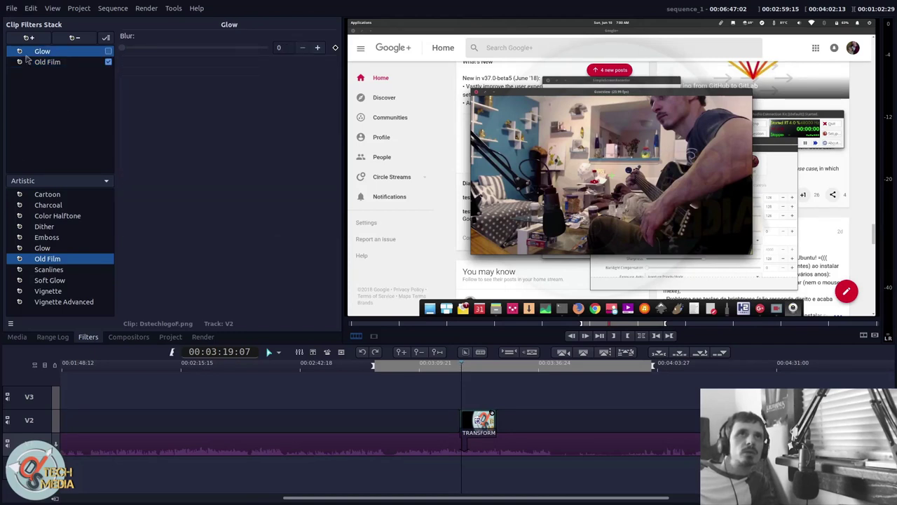
{"action": "left_click", "coordinate": [74, 37]}
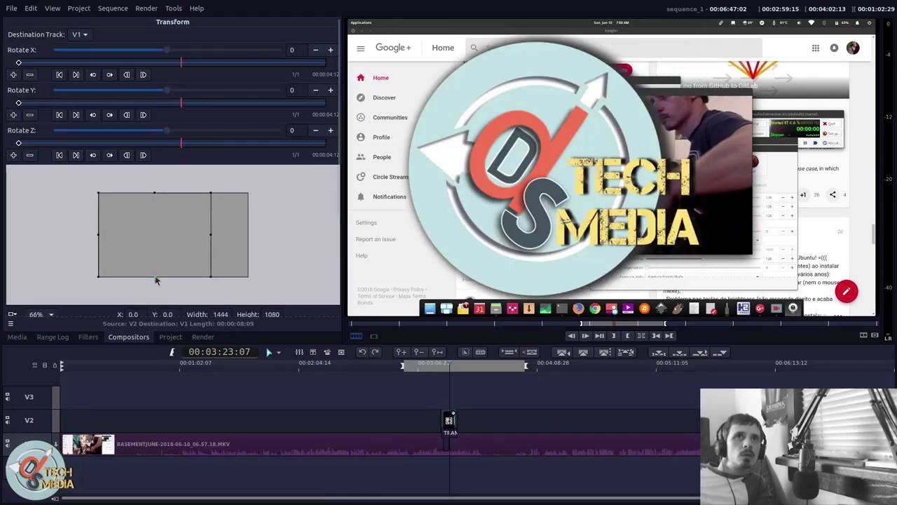
- Shrink and move the logo in the Transform compositor to about 966 by 461 at X 442, Y 353, and play it back
{"action": "left_click_drag", "start_coordinate": [156, 278], "coordinate": [181, 247]}
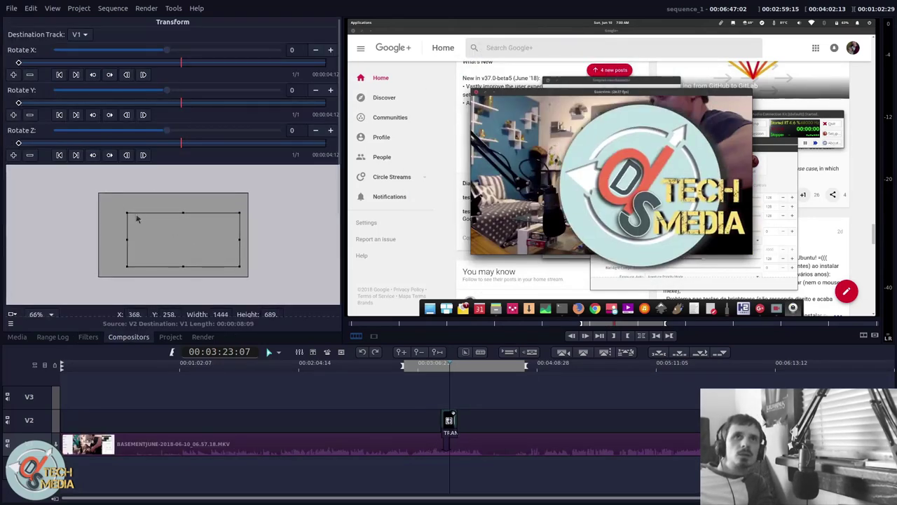
{"action": "left_click_drag", "start_coordinate": [126, 215], "coordinate": [181, 247]}
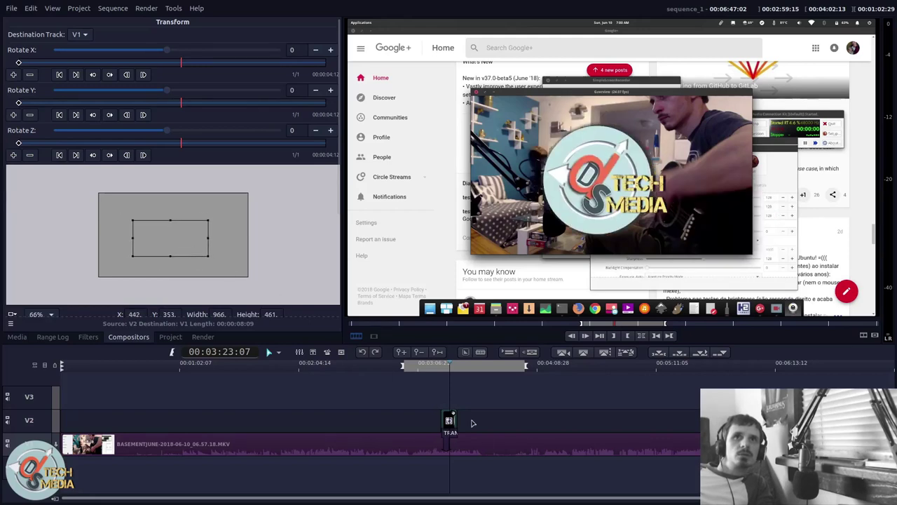
{"action": "left_click", "coordinate": [441, 374]}
{"action": "key", "text": "space"}
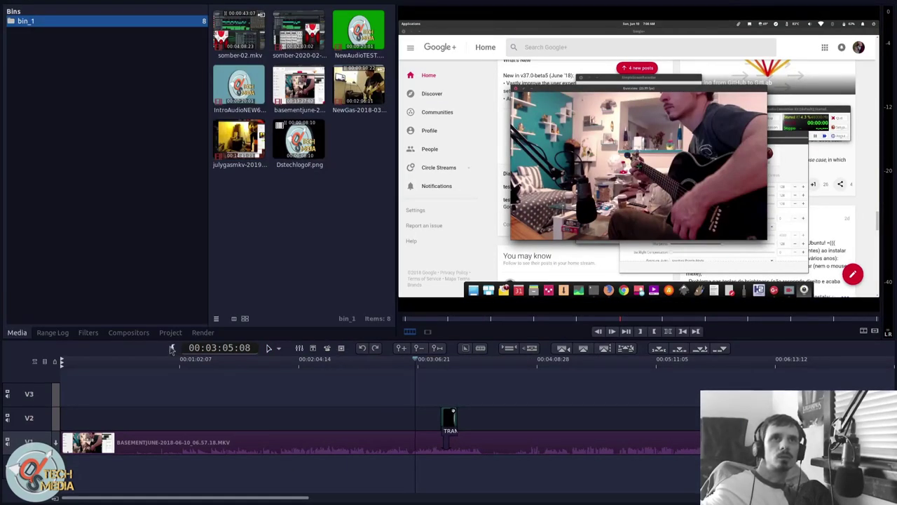
- Examine the timeline tool settings, including the workflow presets and the drag'n'drop action options under Behaviours
{"action": "right_click", "coordinate": [171, 349]}
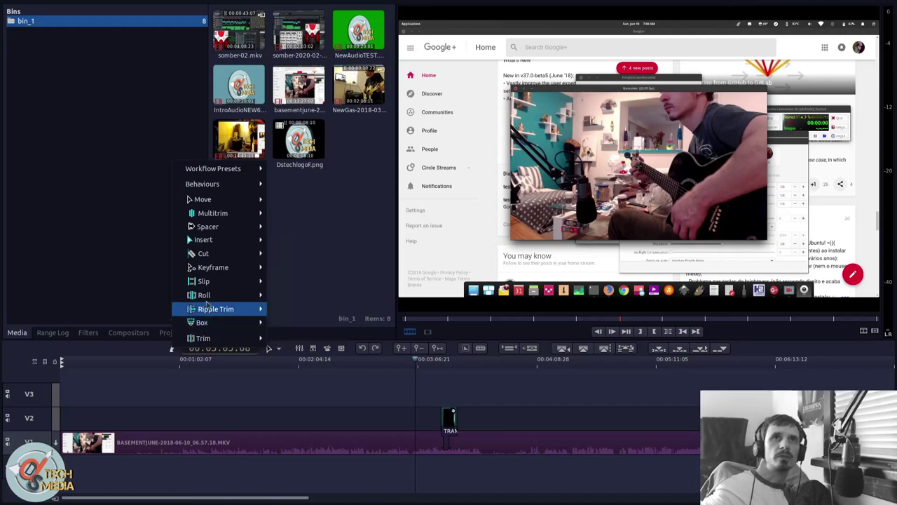
{"action": "mouse_move", "coordinate": [220, 326]}
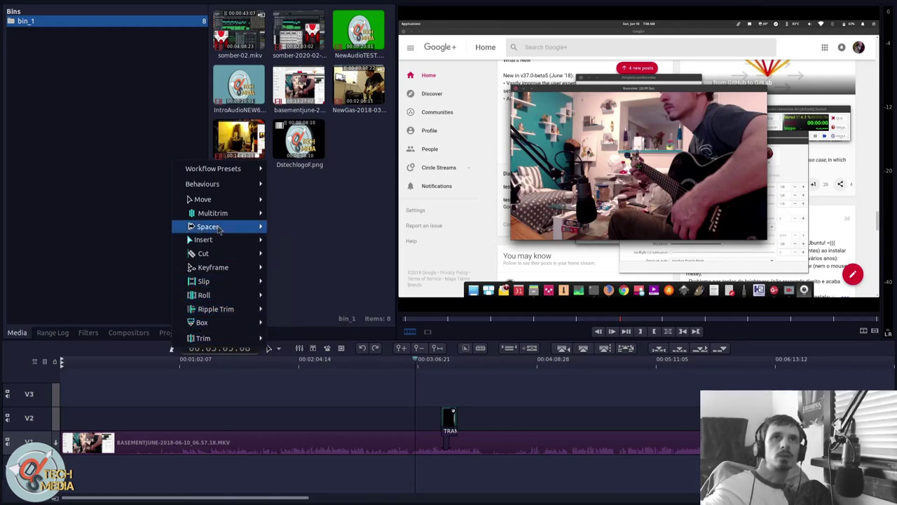
{"action": "mouse_move", "coordinate": [222, 204]}
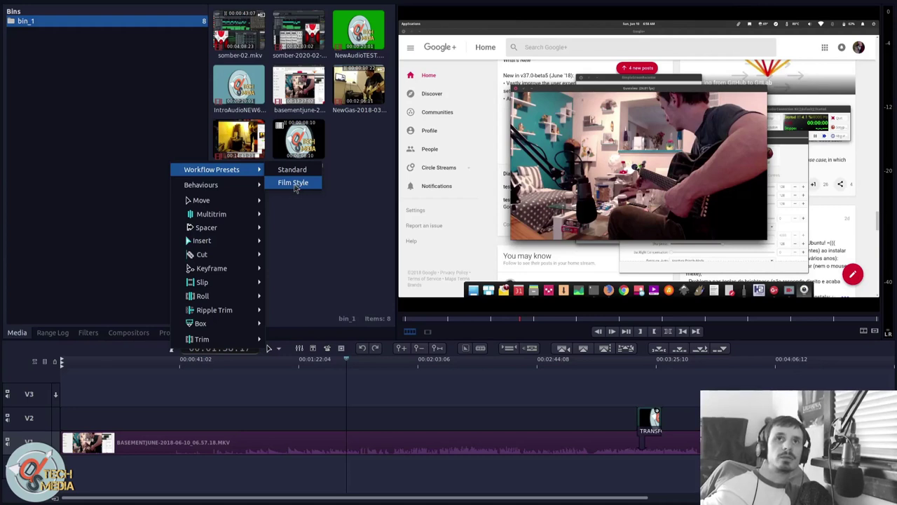
{"action": "mouse_move", "coordinate": [201, 185]}
{"action": "mouse_move", "coordinate": [322, 183]}
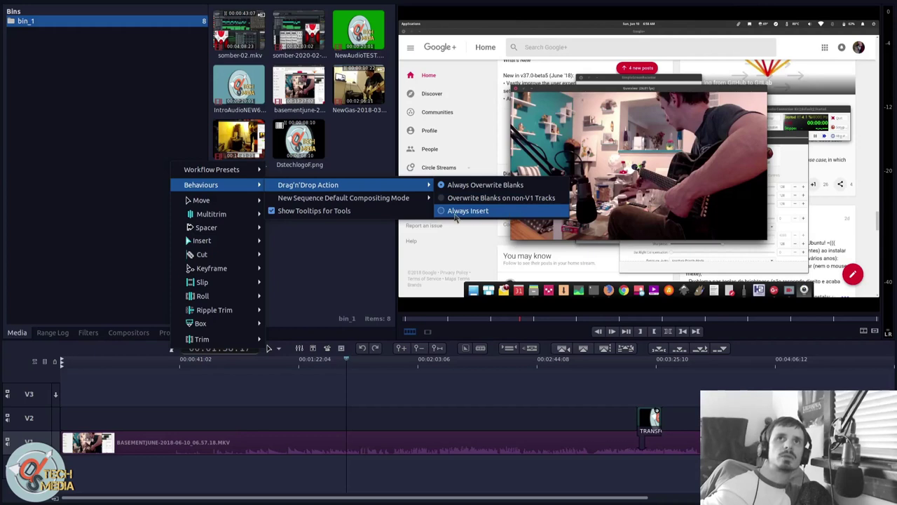
{"action": "mouse_move", "coordinate": [331, 201]}
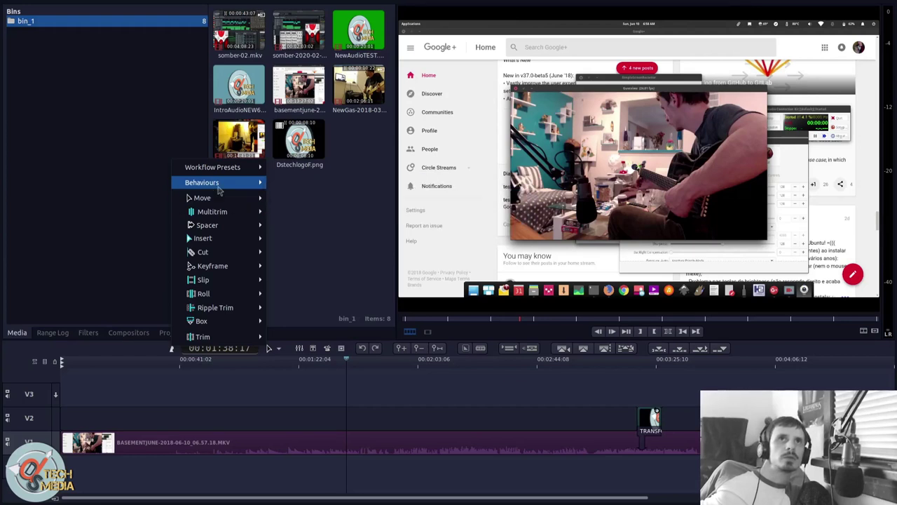
- Examine the individual timeline tools from Move to Trim and the Roll tool's position options
{"action": "mouse_move", "coordinate": [214, 201]}
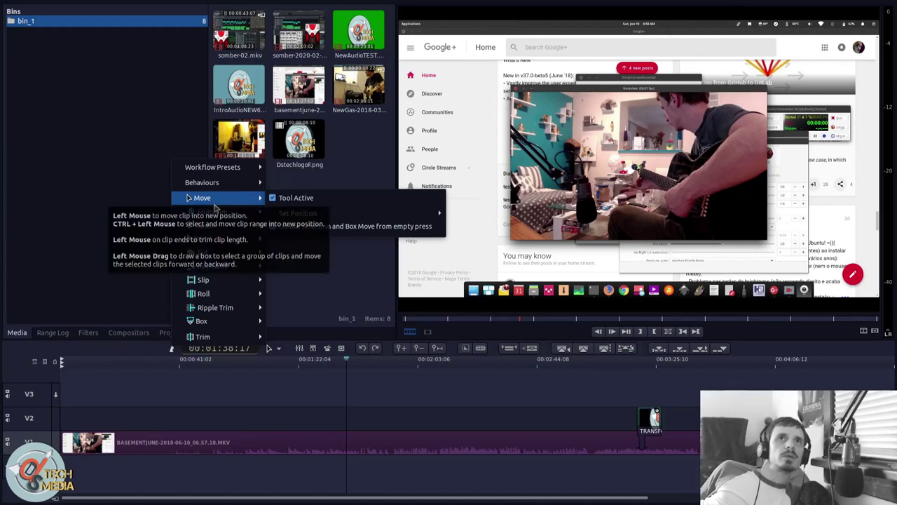
{"action": "mouse_move", "coordinate": [239, 229]}
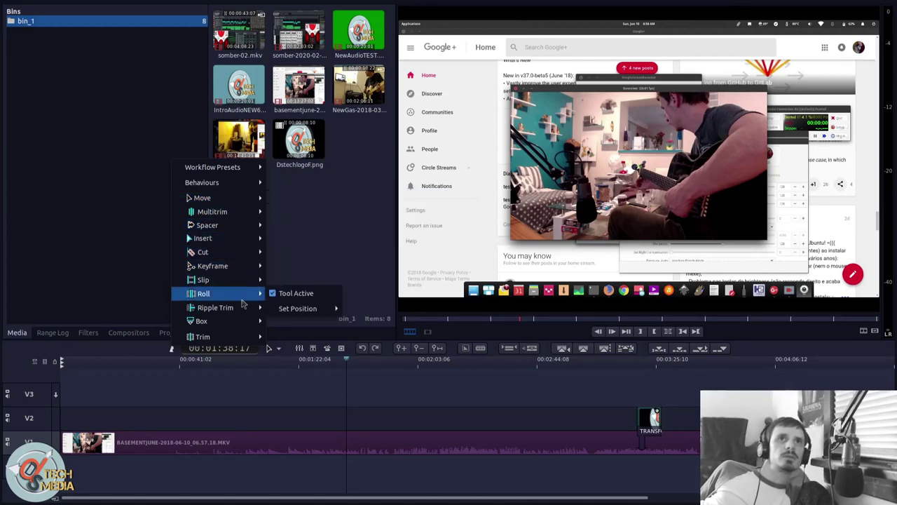
{"action": "mouse_move", "coordinate": [240, 315]}
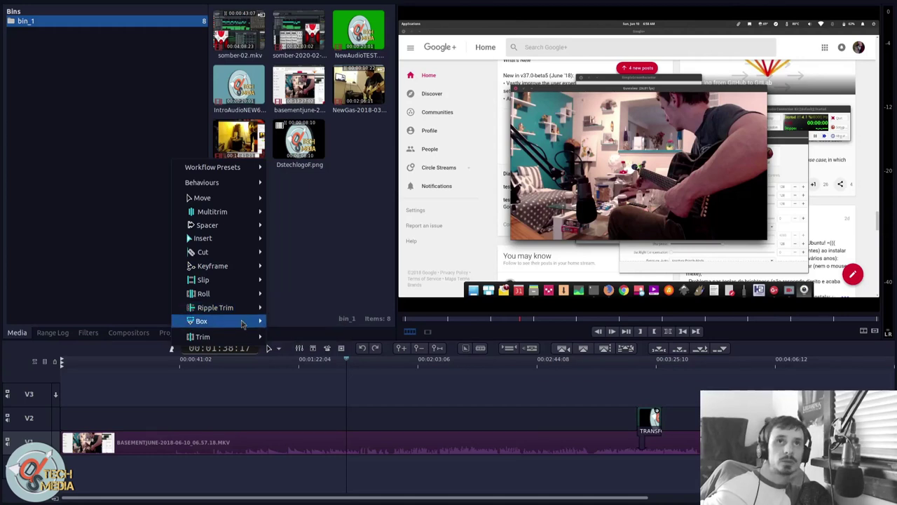
{"action": "mouse_move", "coordinate": [237, 331]}
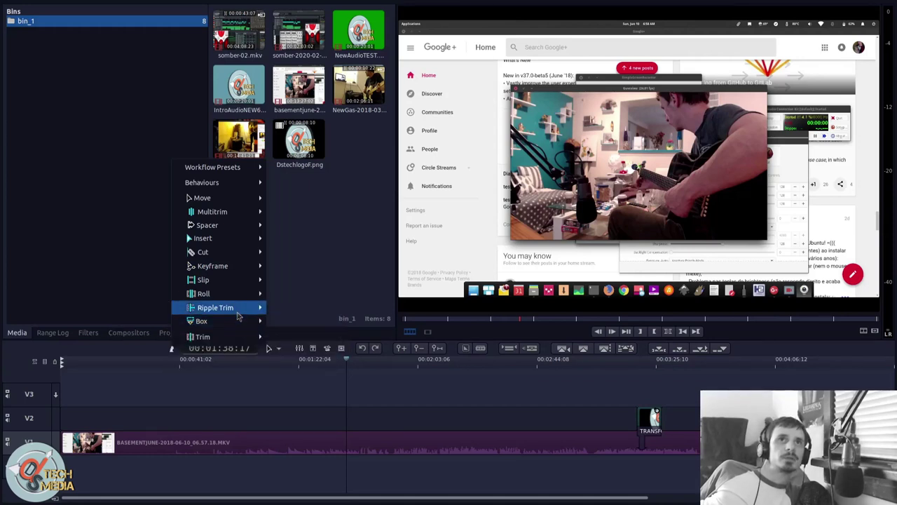
{"action": "mouse_move", "coordinate": [242, 293]}
{"action": "mouse_move", "coordinate": [297, 311]}
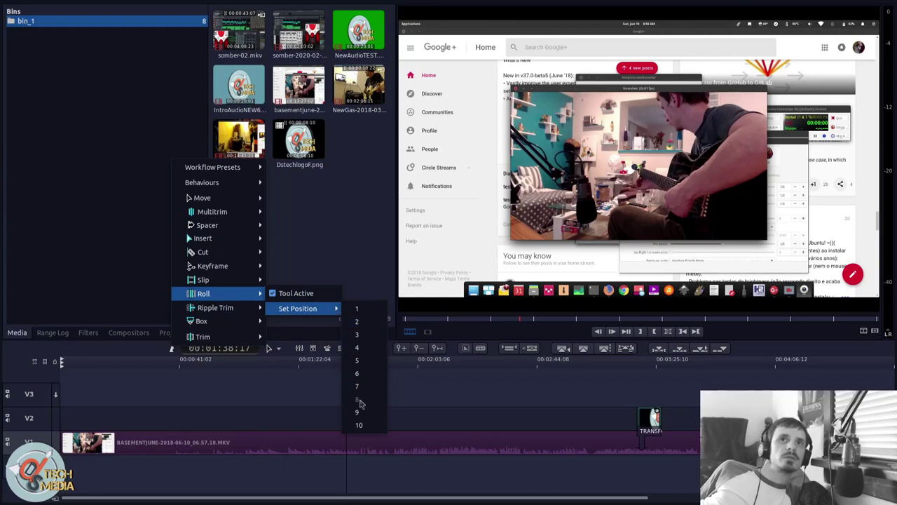
- Try the Spacer tool by shifting the clips on V1 and V2 forward and backward along the timeline
{"action": "left_click", "coordinate": [278, 348]}
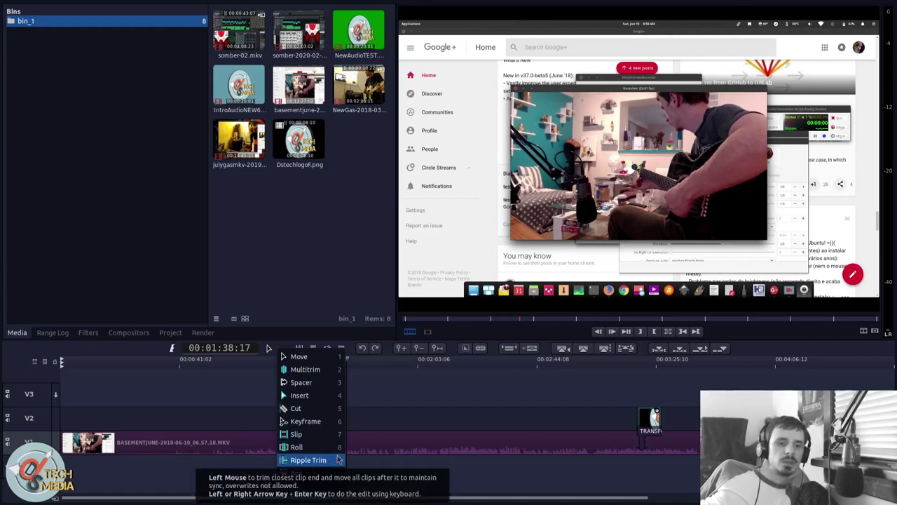
{"action": "left_click", "coordinate": [394, 374]}
{"action": "left_click_drag", "start_coordinate": [229, 443], "coordinate": [329, 436]}
{"action": "scroll", "coordinate": [331, 435], "scroll_direction": "down", "scroll_amount": 4}
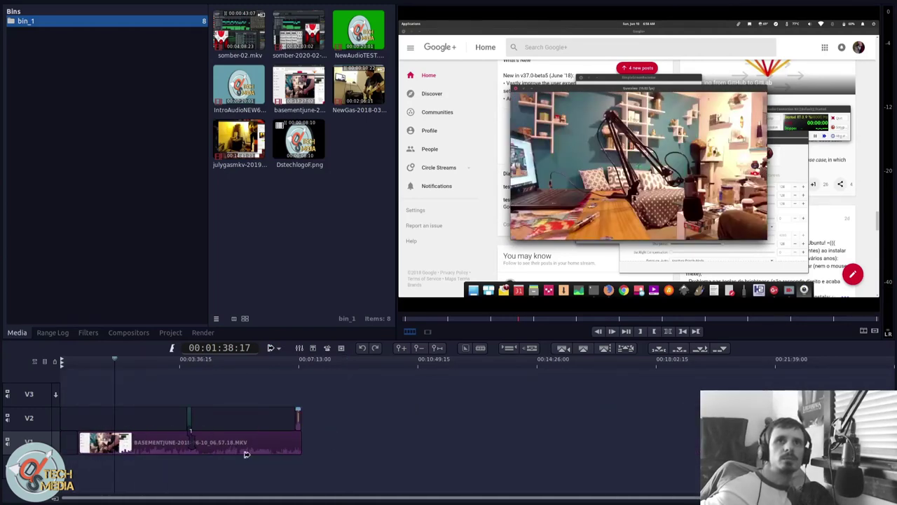
{"action": "left_click_drag", "start_coordinate": [222, 442], "coordinate": [265, 444]}
{"action": "left_click_drag", "start_coordinate": [195, 447], "coordinate": [139, 445]}
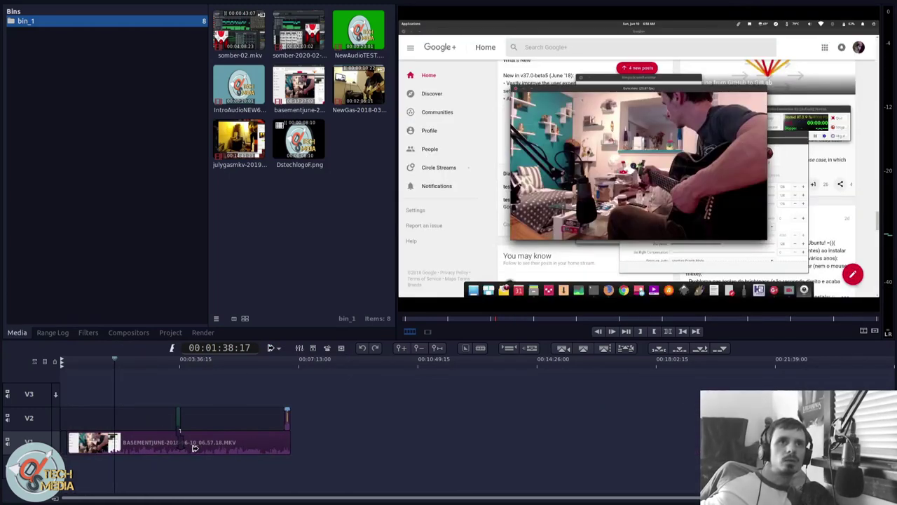
{"action": "scroll", "coordinate": [139, 444], "scroll_direction": "up", "scroll_amount": 3}
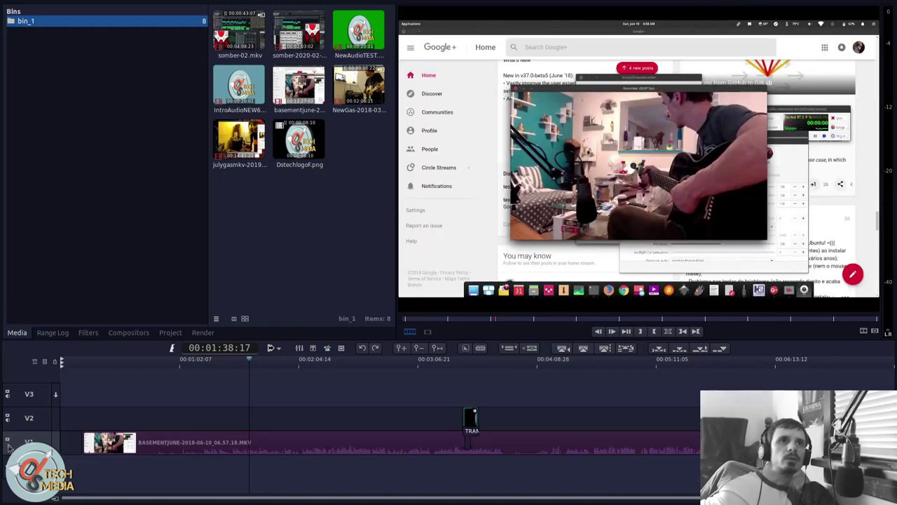
- Try to split the audio from the BASEMENTJUNE clip on V1
{"action": "right_click", "coordinate": [184, 447]}
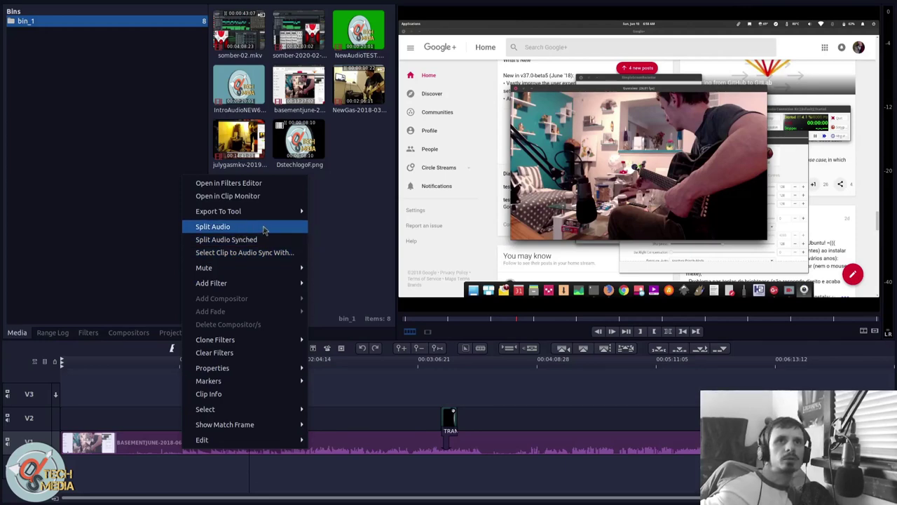
{"action": "left_click", "coordinate": [264, 230]}
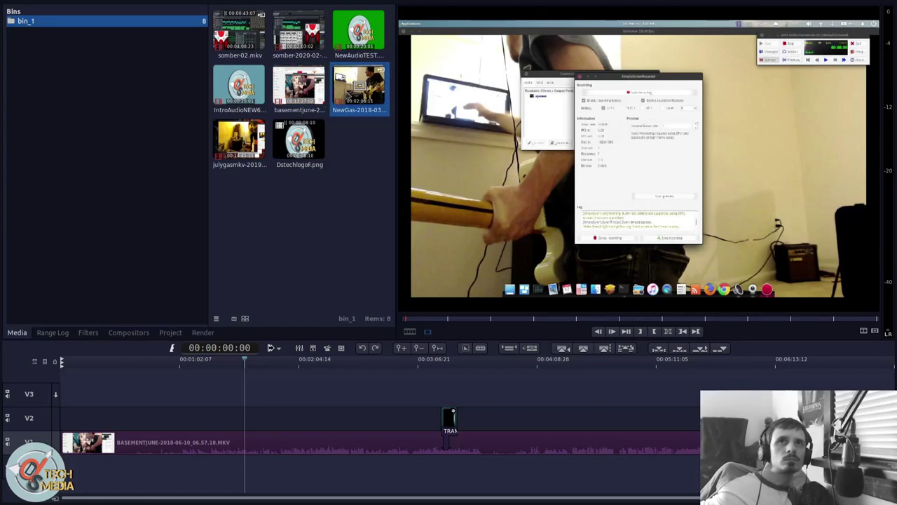
- Place the NewGas-2018-03 clip on V2 from about 00:00:56 and the somber-2020-02 clip on V3 from about 00:01:07
{"action": "left_click_drag", "start_coordinate": [349, 96], "coordinate": [168, 418]}
{"action": "left_click_drag", "start_coordinate": [309, 31], "coordinate": [190, 395]}
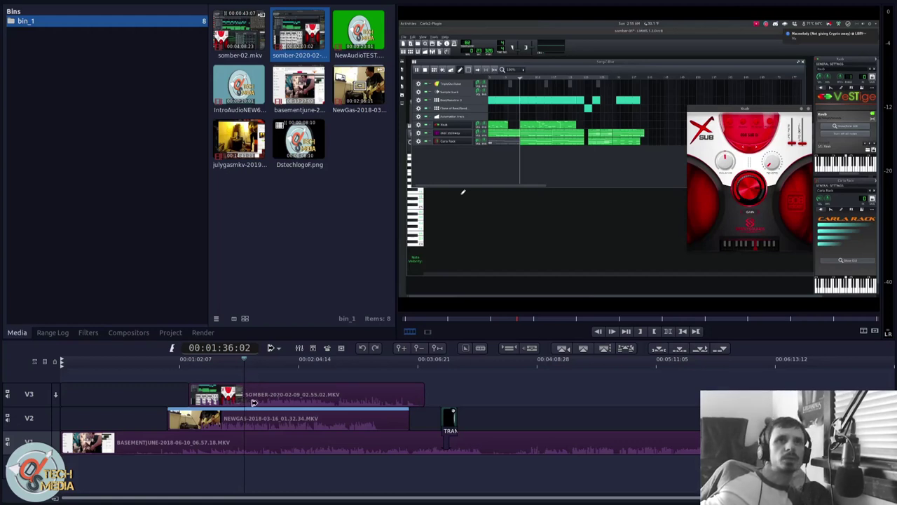
- Cut the clips on all tracks at 00:01:36:02 and undo the cut
{"action": "key", "text": "ctrl+shift+r"}
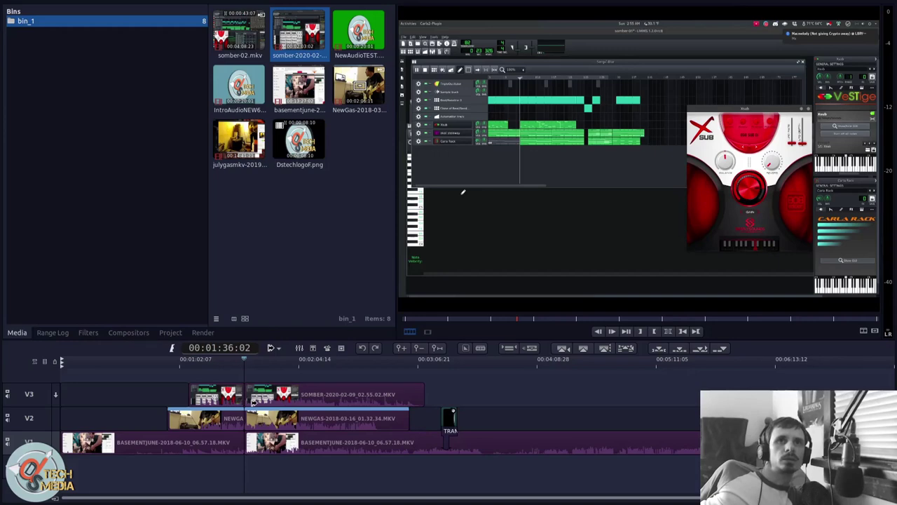
{"action": "key", "text": "ctrl+z"}
{"action": "key", "text": "ctrl+z"}
{"action": "key", "text": "ctrl+z"}
{"action": "key", "text": "ctrl+z"}
{"action": "key", "text": "ctrl+y"}
- Deactivate track V2, cut only the V1 and V3 clips at 00:01:36:02, and undo the edits
{"action": "left_click", "coordinate": [56, 419]}
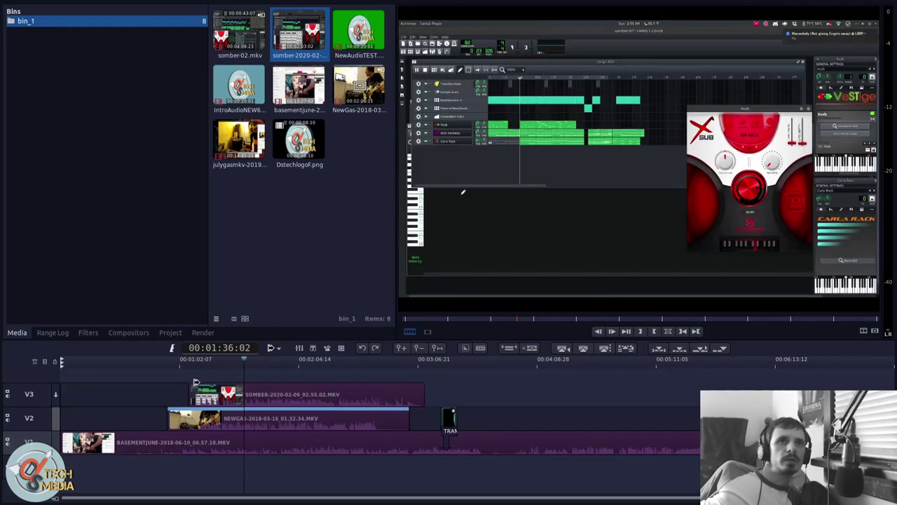
{"action": "key", "text": "x"}
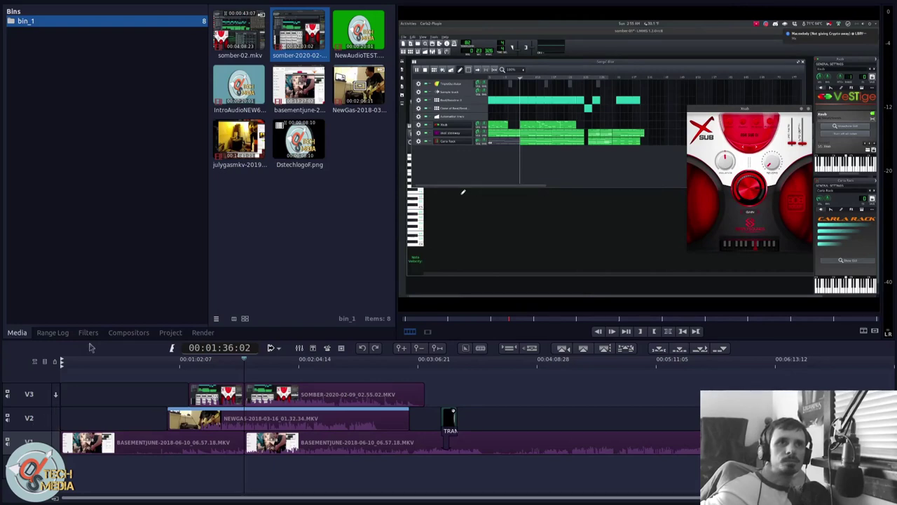
{"action": "left_click_drag", "start_coordinate": [272, 399], "coordinate": [244, 401]}
{"action": "key", "text": "ctrl+z"}
{"action": "key", "text": "ctrl+z"}
{"action": "key", "text": "ctrl+z"}
{"action": "key", "text": "ctrl+z"}
{"action": "key", "text": "ctrl+z"}
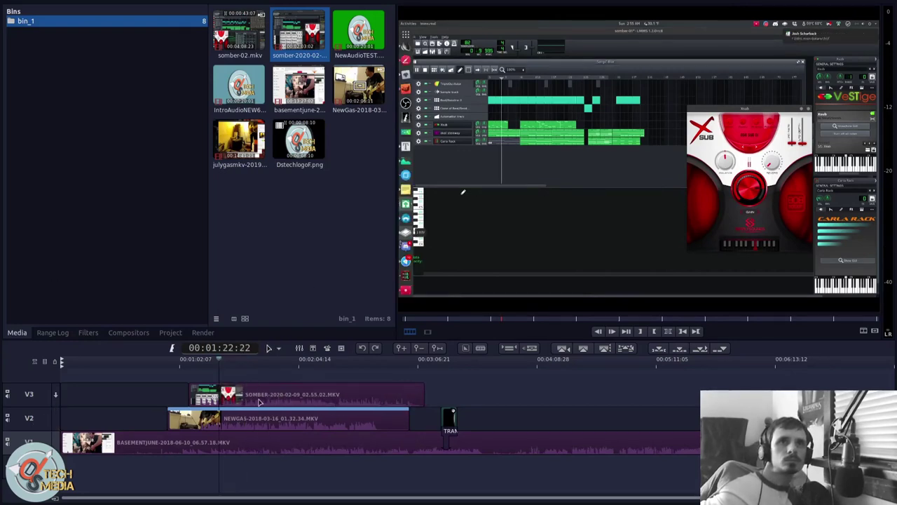
- Trim the end of the SOMBER clip on V3 back to about 00:02:27 with the Multitrim tool
{"action": "key", "text": "2"}
{"action": "left_click", "coordinate": [274, 348]}
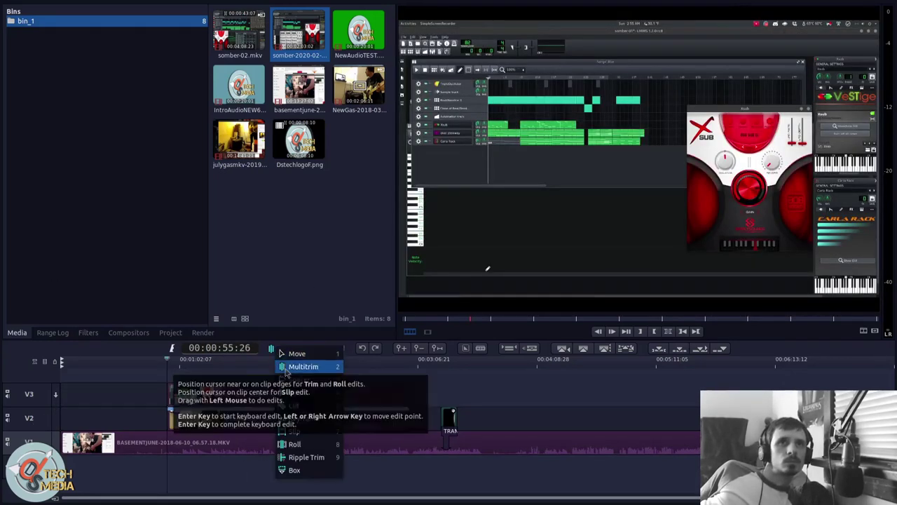
{"action": "left_click", "coordinate": [294, 367]}
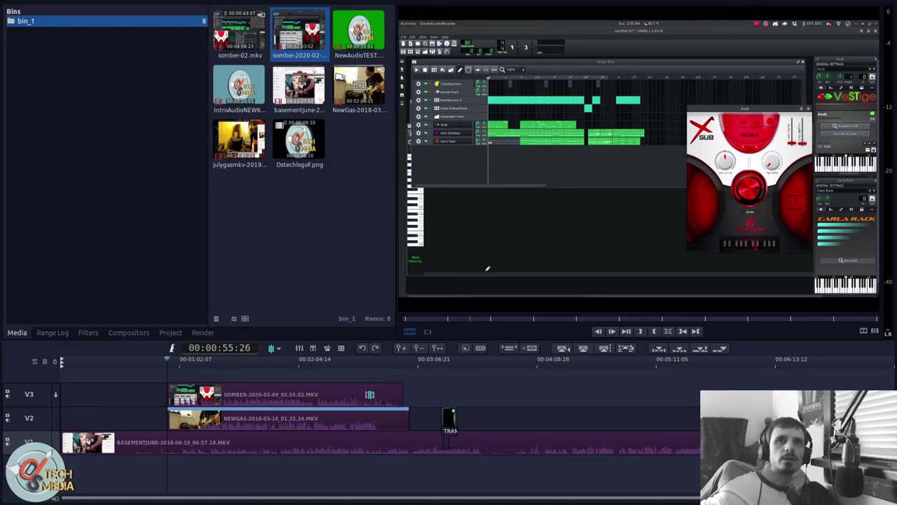
{"action": "mouse_move", "coordinate": [394, 393]}
{"action": "left_mouse_down"}
{"action": "mouse_move", "coordinate": [372, 396]}
{"action": "mouse_move", "coordinate": [403, 395]}
{"action": "left_mouse_up"}
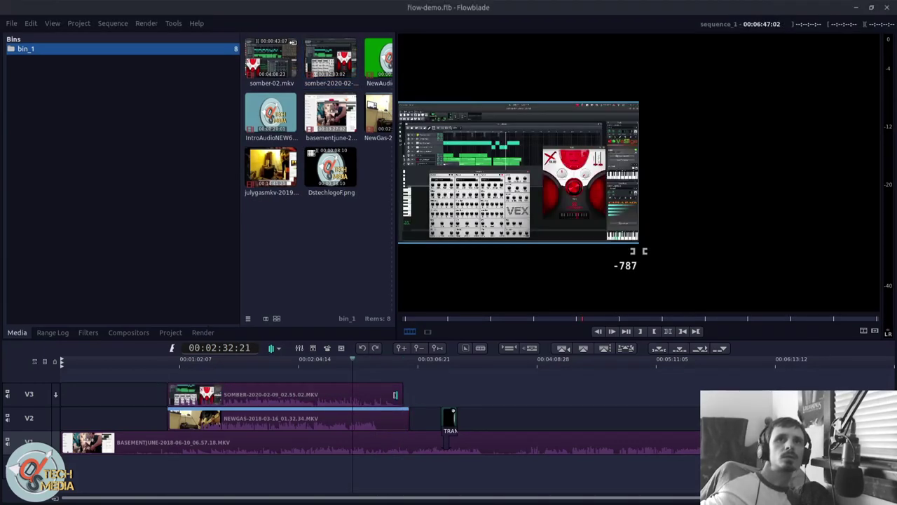
{"action": "left_click_drag", "start_coordinate": [401, 395], "coordinate": [341, 403]}
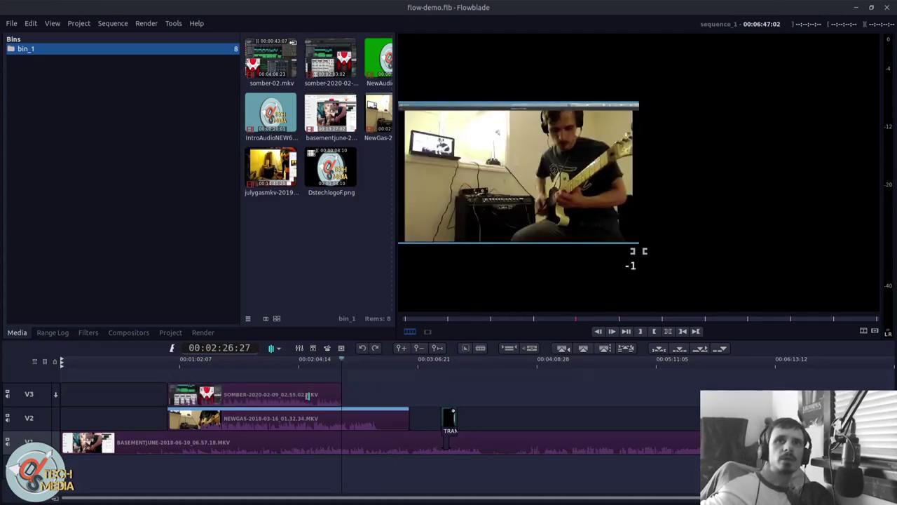
- Try slipping the contents of the SOMBER clip on V3 by 362 frames with the Multitrim tool
{"action": "left_click", "coordinate": [253, 391]}
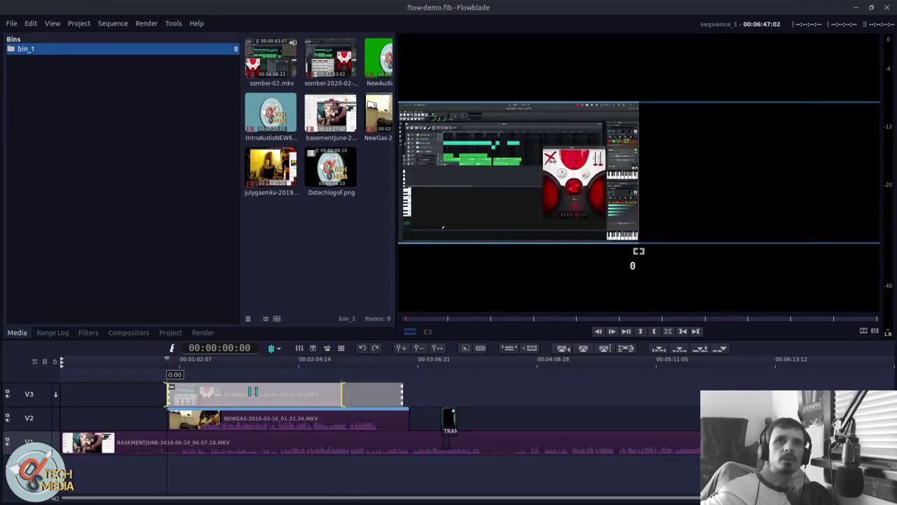
{"action": "left_click_drag", "start_coordinate": [253, 391], "coordinate": [227, 399]}
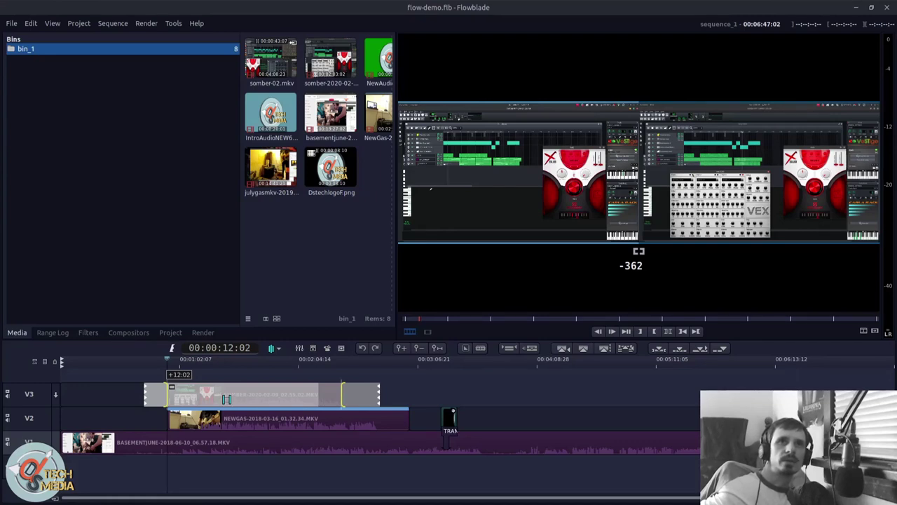
{"action": "left_click_drag", "start_coordinate": [227, 399], "coordinate": [226, 400]}
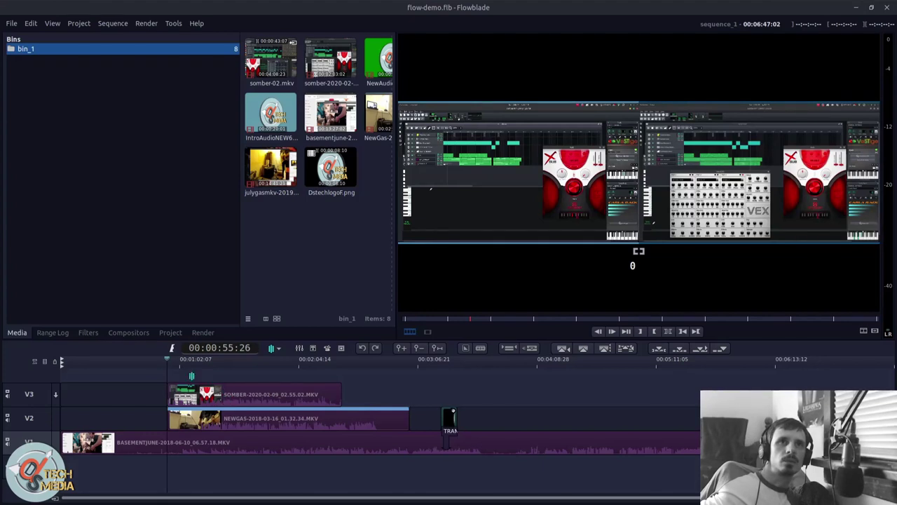
- Cut the SOMBER clip on V3 at 00:02:10:02, insert its end piece before the NEWGAS clip on V2, and undo that insertion
{"action": "left_click_drag", "start_coordinate": [172, 361], "coordinate": [270, 360]}
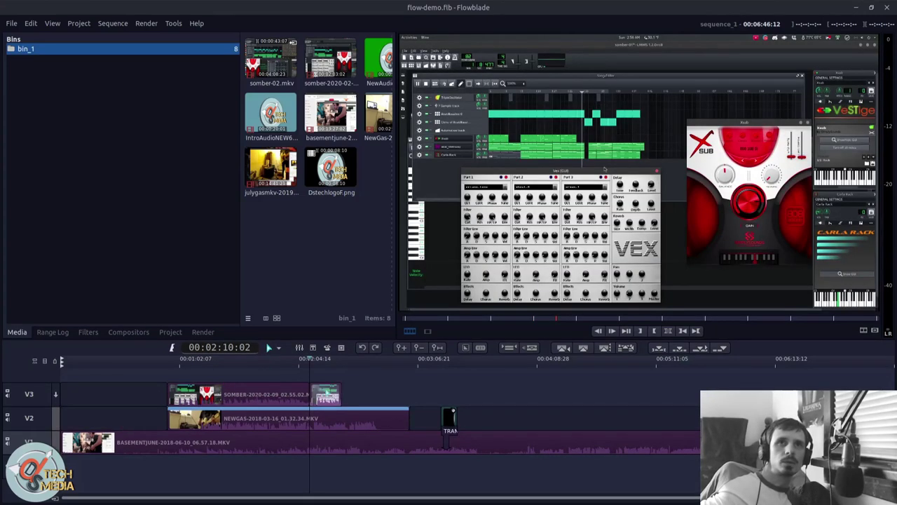
{"action": "left_click_drag", "start_coordinate": [326, 394], "coordinate": [497, 442]}
{"action": "left_click_drag", "start_coordinate": [453, 412], "coordinate": [397, 424]}
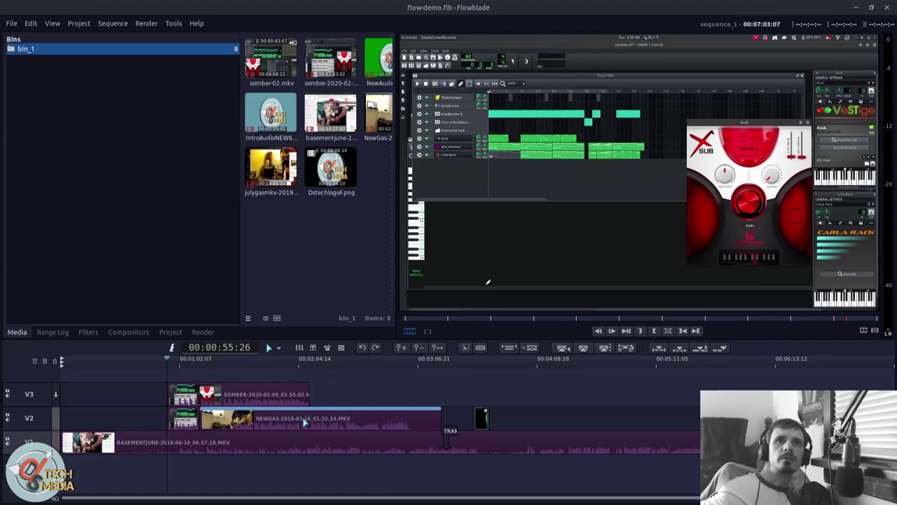
{"action": "key", "text": "ctrl+z"}
- Open the volume keyframes of the SOMBER clip on V3 with the Keyframe tool
{"action": "left_click", "coordinate": [272, 347]}
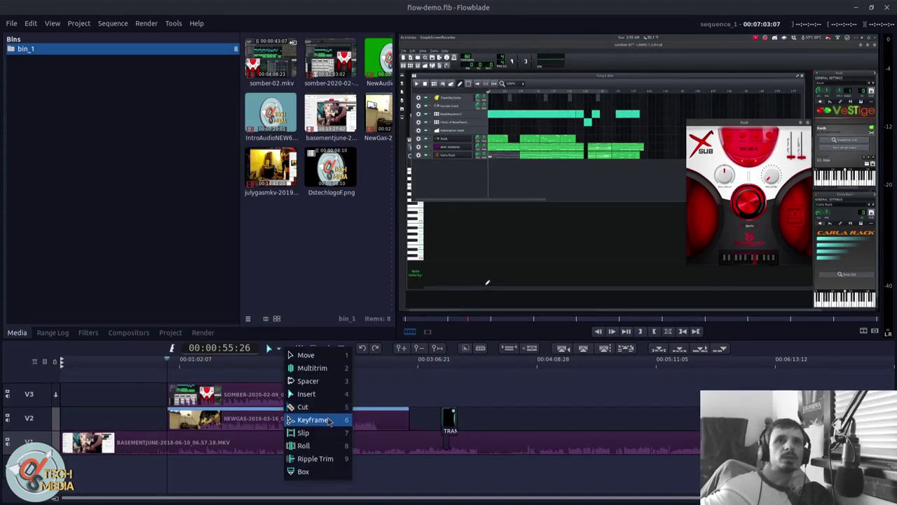
{"action": "left_click", "coordinate": [330, 420]}
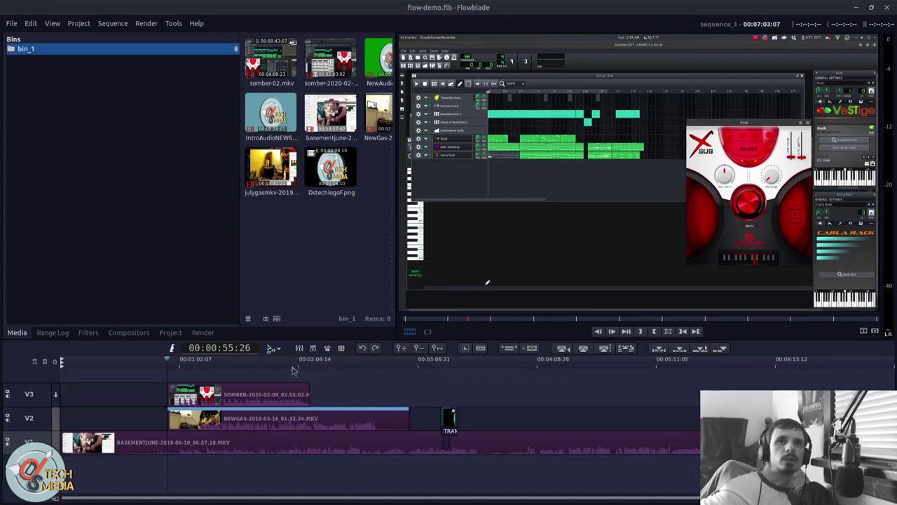
{"action": "left_click", "coordinate": [279, 349]}
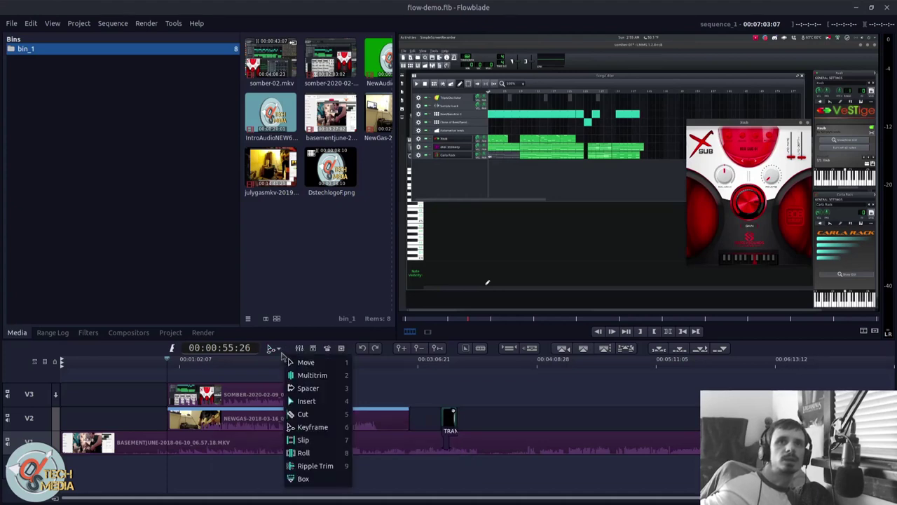
{"action": "left_click", "coordinate": [315, 426]}
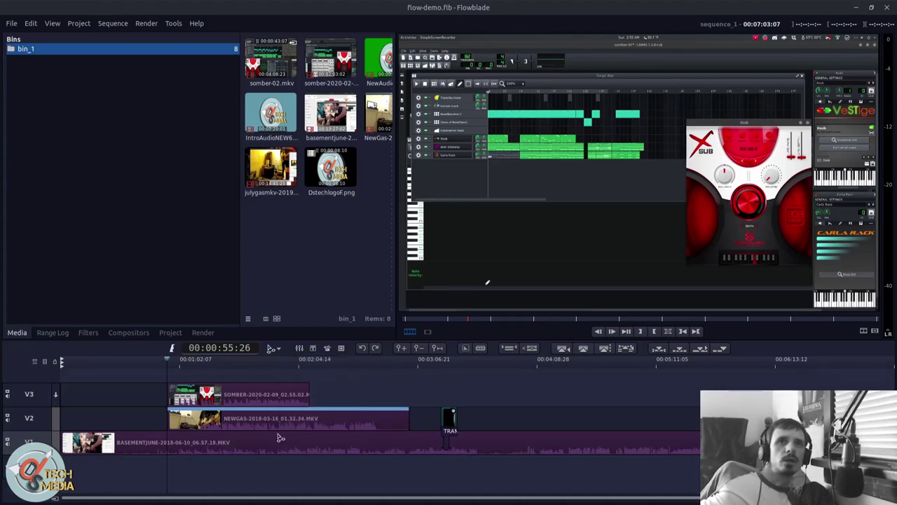
{"action": "left_click", "coordinate": [245, 394]}
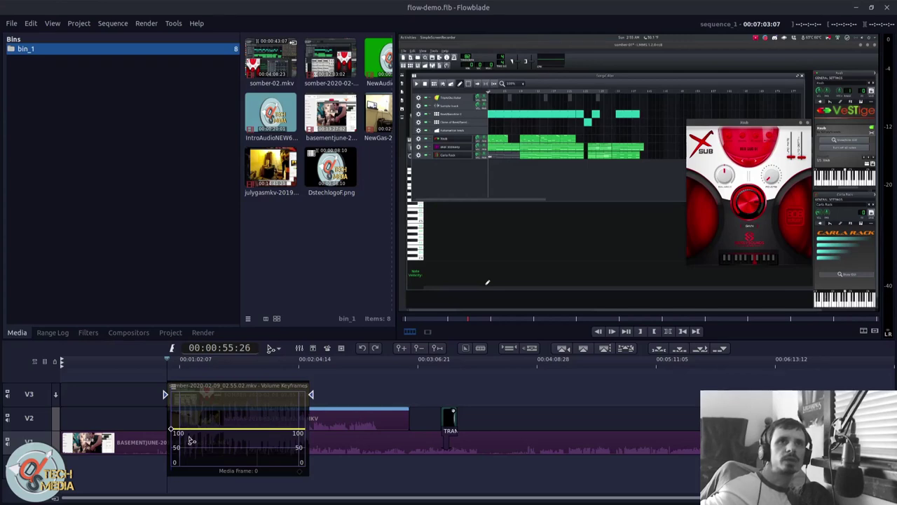
- Create a volume dip near the start of the NEWGAS clip on V2 with keyframes and play it from 00:00:26:18
{"action": "left_click_drag", "start_coordinate": [188, 423], "coordinate": [186, 412]}
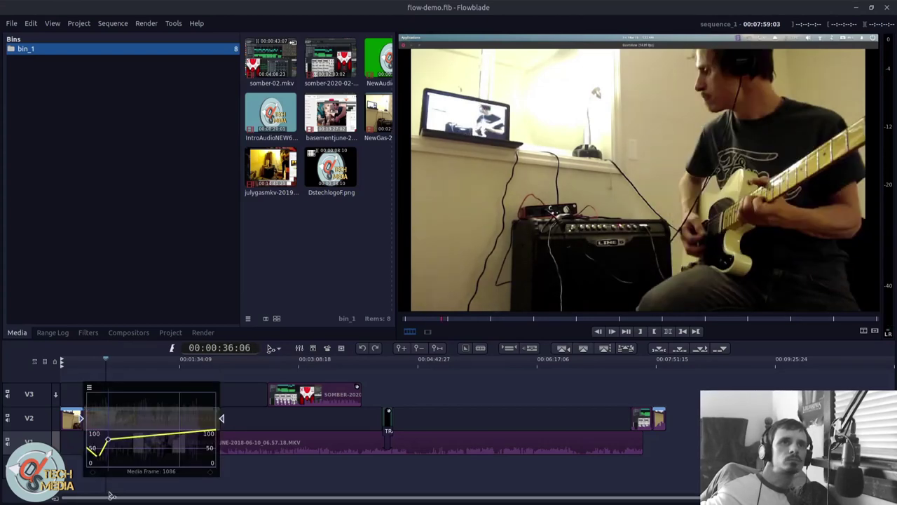
{"action": "left_click", "coordinate": [100, 363]}
{"action": "left_click_drag", "start_coordinate": [100, 360], "coordinate": [94, 361]}
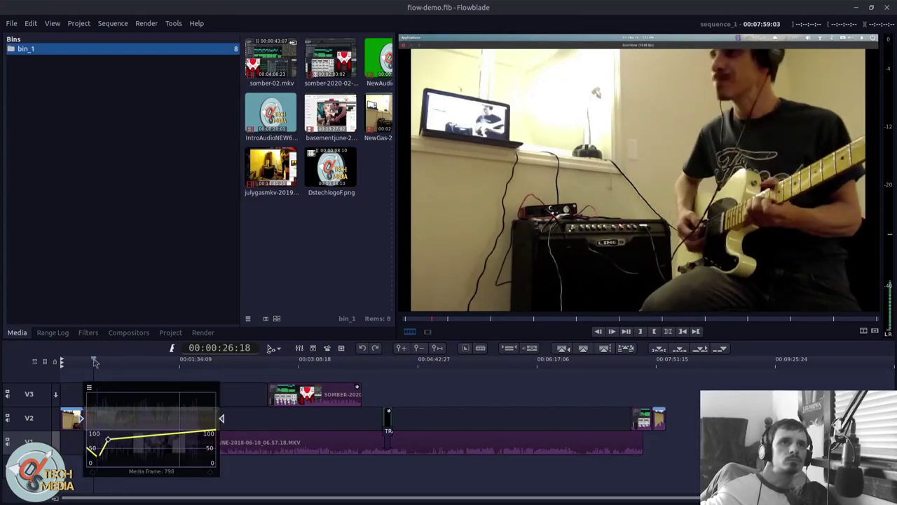
{"action": "key", "text": "space"}
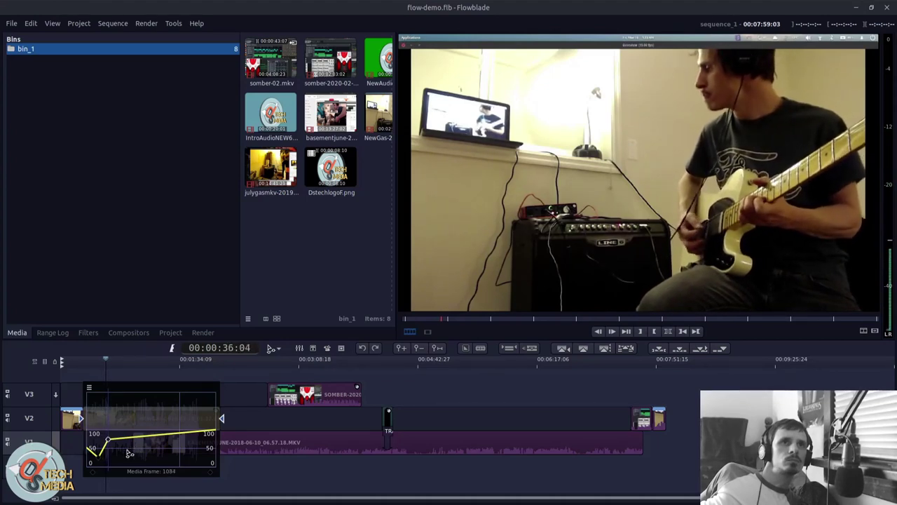
- Raise the NEWGAS clip's volume keyframe to 100 at 00:00:44:14 and add a low-volume keyframe at 00:00:46:18
{"action": "left_click_drag", "start_coordinate": [119, 434], "coordinate": [117, 430]}
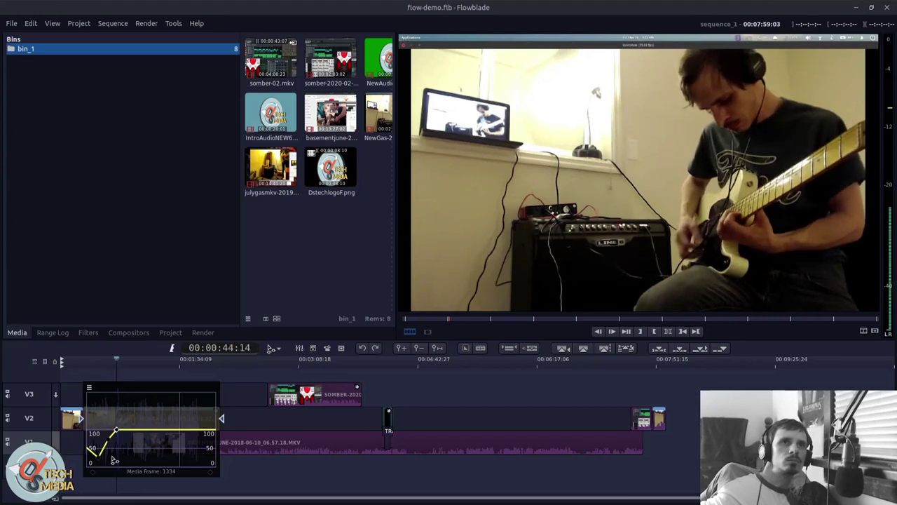
{"action": "left_click", "coordinate": [131, 453]}
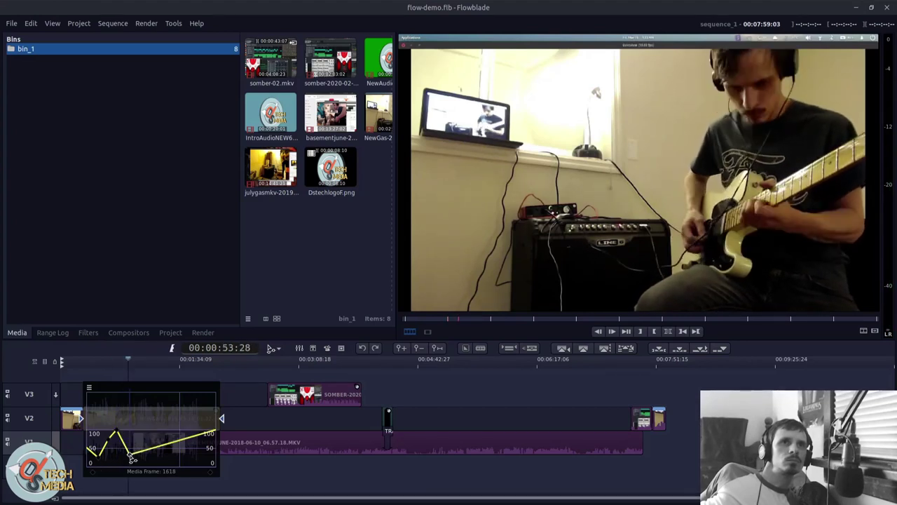
{"action": "left_click", "coordinate": [115, 361]}
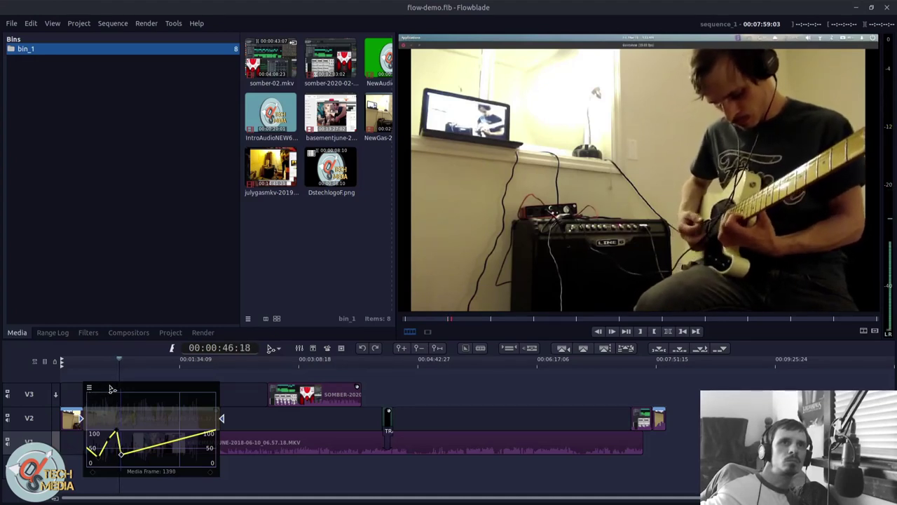
- Slip the contents of the NEWGAS clip on V2 with the Slip tool and return to the Move tool
{"action": "key", "text": "2"}
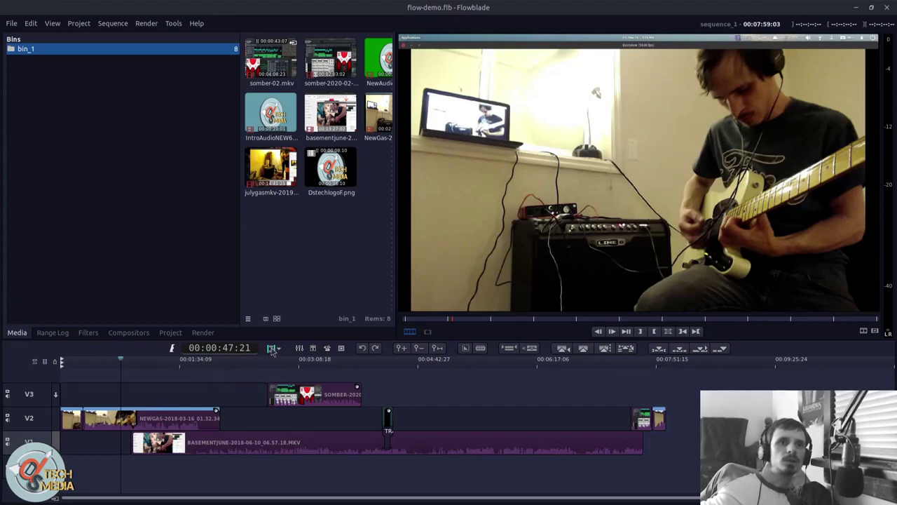
{"action": "left_click", "coordinate": [273, 350]}
{"action": "left_click", "coordinate": [311, 419]}
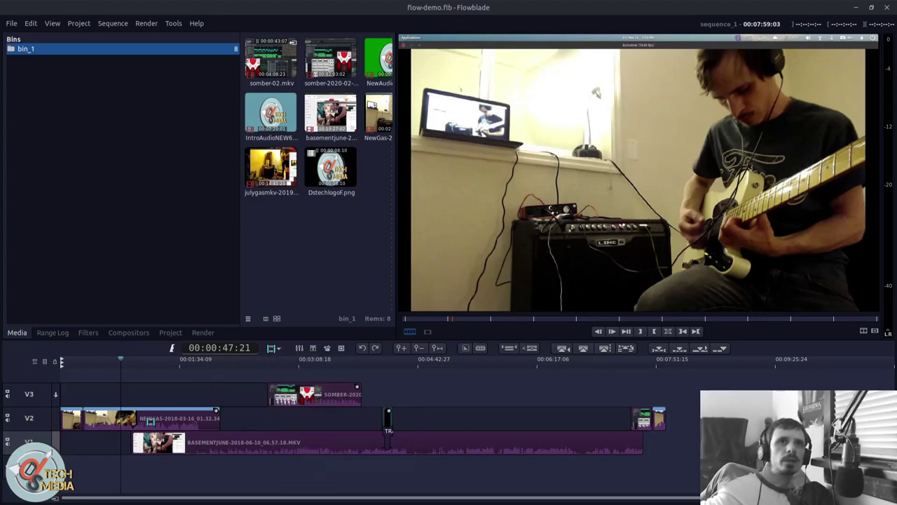
{"action": "left_click_drag", "start_coordinate": [132, 419], "coordinate": [97, 425]}
{"action": "key", "text": "space"}
{"action": "key", "text": "1"}
{"action": "key", "text": "space"}
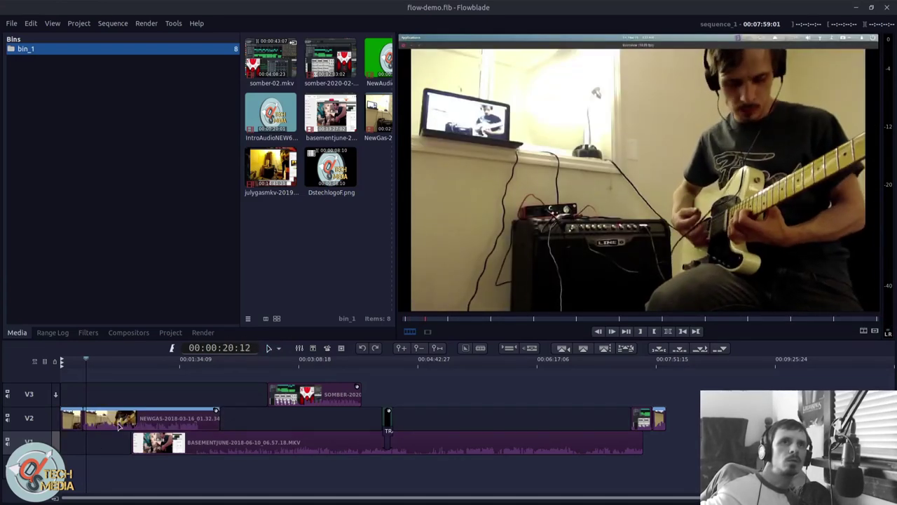
- Try the Roll tool on the NEWGAS clip on V2 toward 00:01:54:29 and undo the attempt
{"action": "left_click", "coordinate": [279, 348]}
{"action": "left_click", "coordinate": [310, 446]}
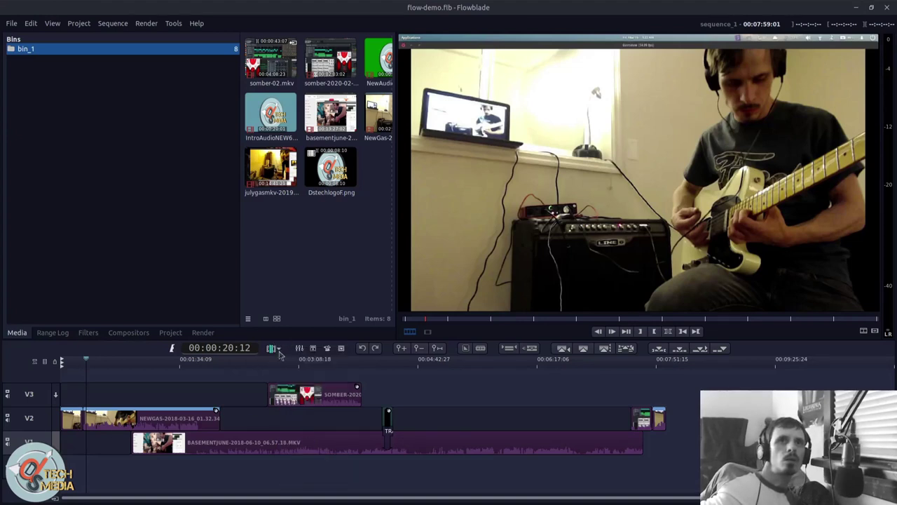
{"action": "left_click", "coordinate": [279, 349]}
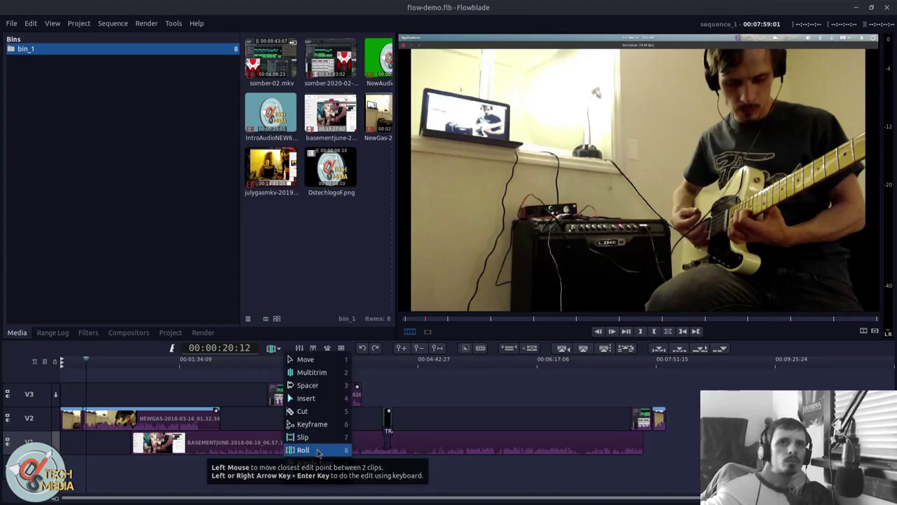
{"action": "left_click", "coordinate": [308, 450]}
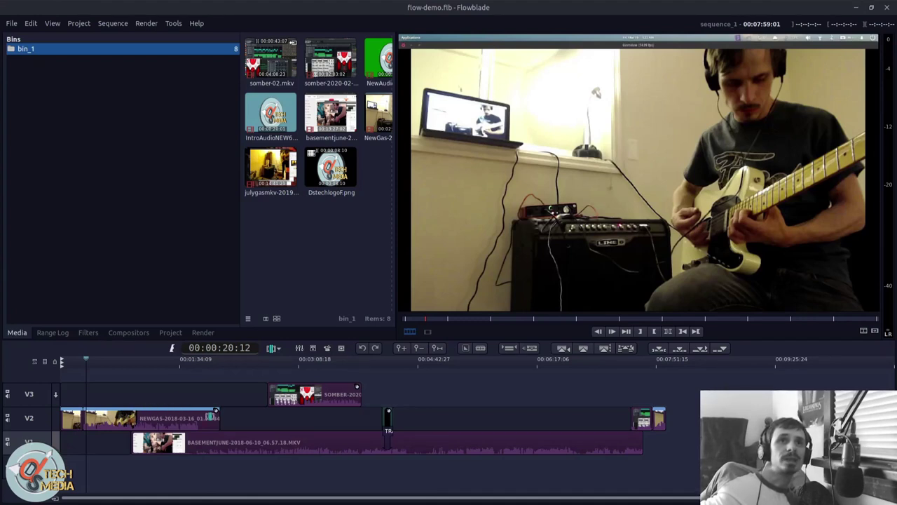
{"action": "left_click_drag", "start_coordinate": [139, 415], "coordinate": [207, 444]}
{"action": "key", "text": "ctrl+z"}
{"action": "key", "text": "5"}
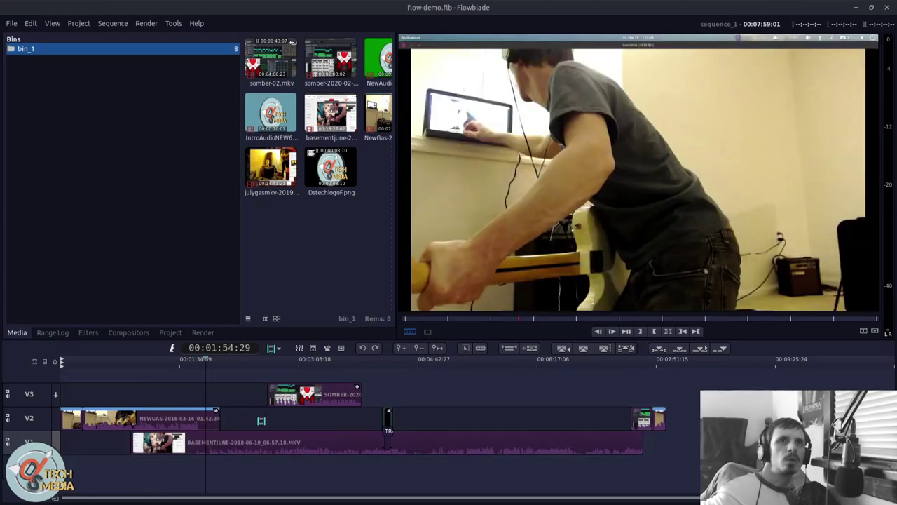
- Place a NEWGAS clip directly before BASEMENTJUNE on V1 and roll their shared edit point to 00:01:14:16
{"action": "key", "text": "2"}
{"action": "left_click_drag", "start_coordinate": [287, 395], "coordinate": [231, 419]}
{"action": "key", "text": "3"}
{"action": "key", "text": "4"}
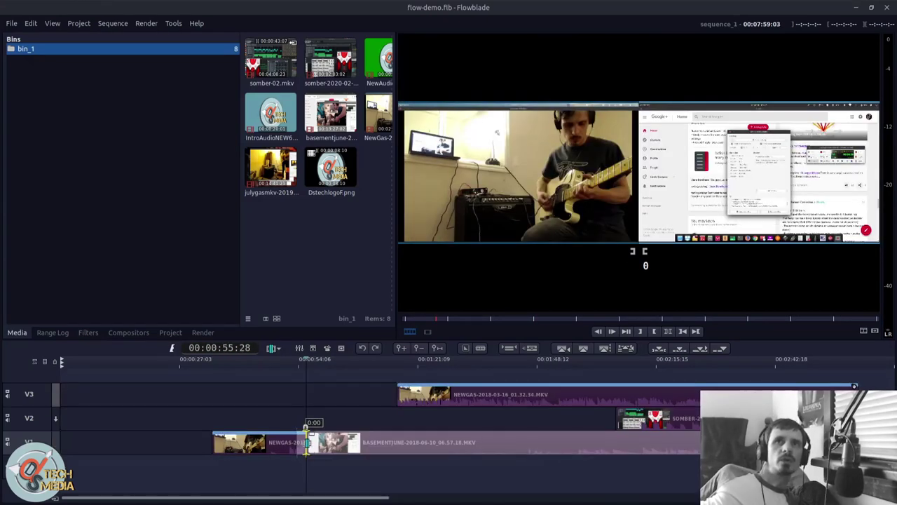
{"action": "left_click_drag", "start_coordinate": [307, 441], "coordinate": [387, 442]}
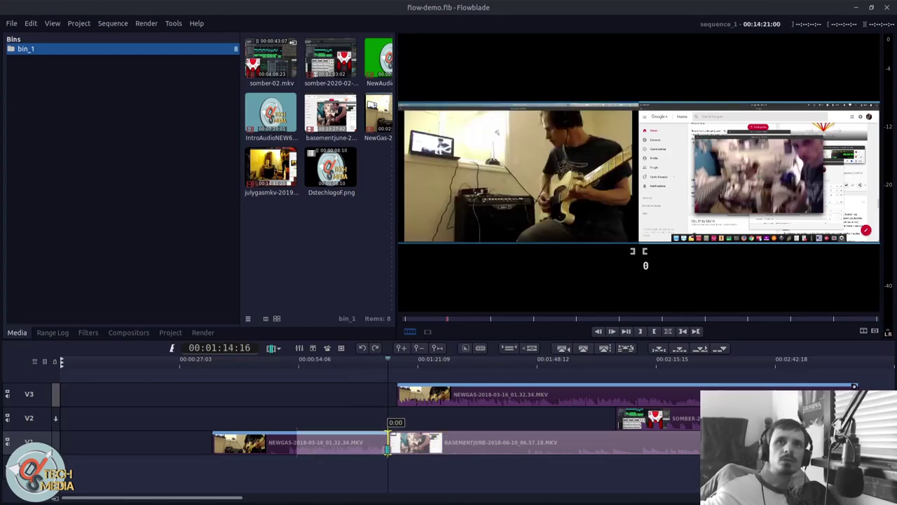
- Make V3 the active track and try to ripple trim the edit between the NEWGAS and BASEMENTJUNE clips on V1
{"action": "left_click", "coordinate": [275, 347]}
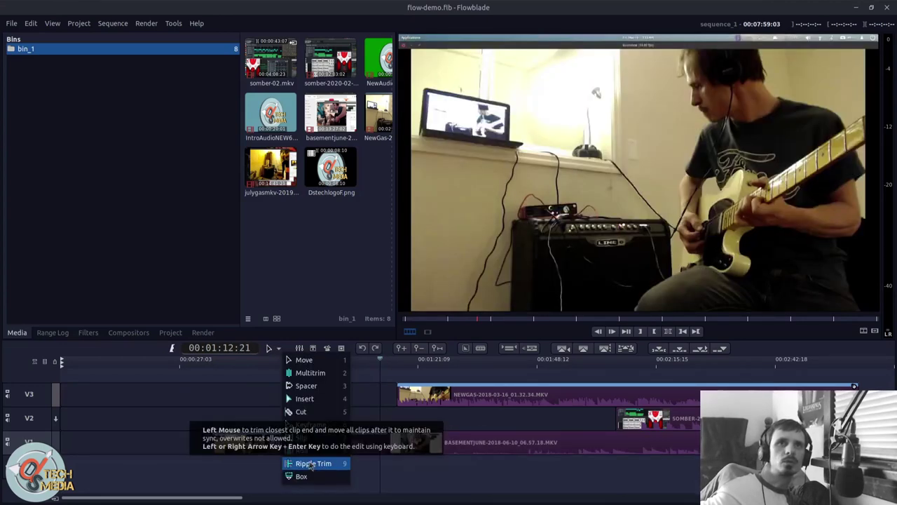
{"action": "left_click", "coordinate": [312, 464]}
{"action": "scroll", "coordinate": [400, 418], "scroll_direction": "down", "scroll_amount": 5}
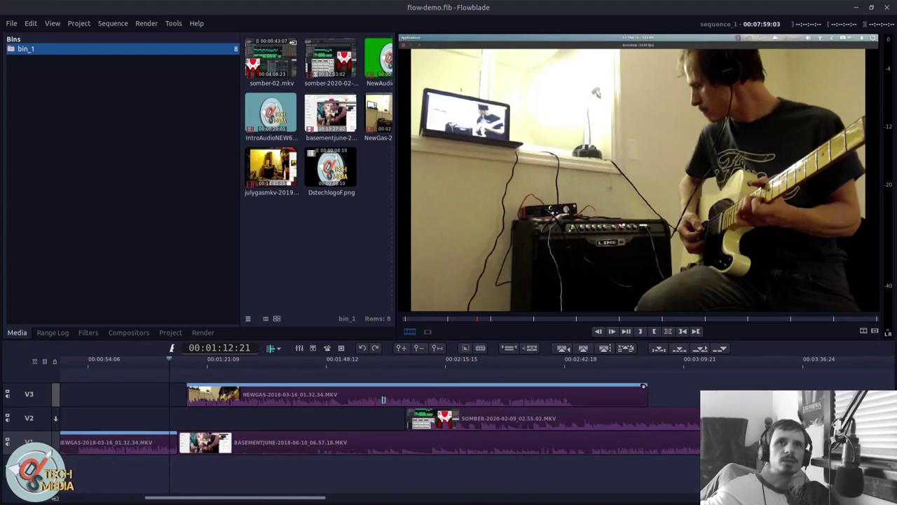
{"action": "left_click", "coordinate": [57, 399]}
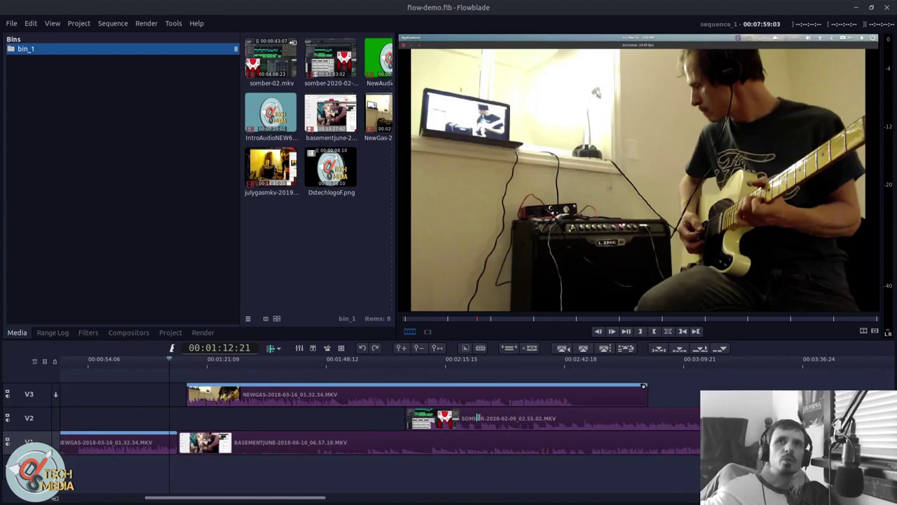
{"action": "scroll", "coordinate": [188, 446], "scroll_direction": "up", "scroll_amount": 2}
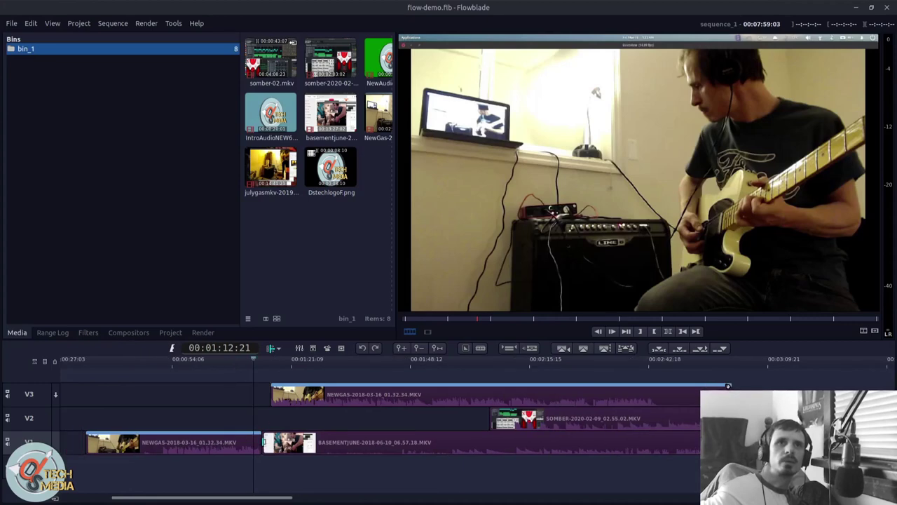
{"action": "left_click_drag", "start_coordinate": [262, 442], "coordinate": [204, 443]}
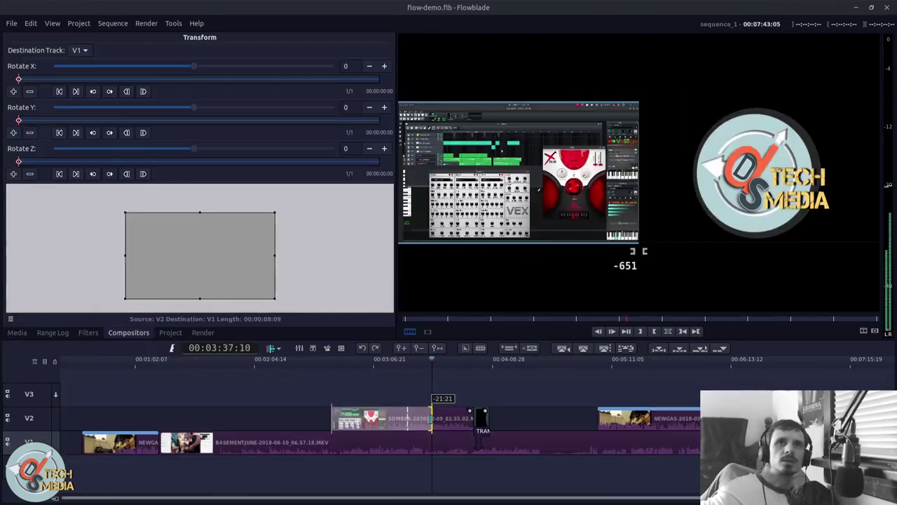
- Ripple trim the end of the SOMBER clip on V2 back by 1036 frames to 00:03:24:15 and undo the trim
{"action": "mouse_move", "coordinate": [417, 419]}
{"action": "left_mouse_down"}
{"action": "mouse_move", "coordinate": [427, 419]}
{"action": "mouse_move", "coordinate": [407, 419]}
{"action": "left_mouse_up"}
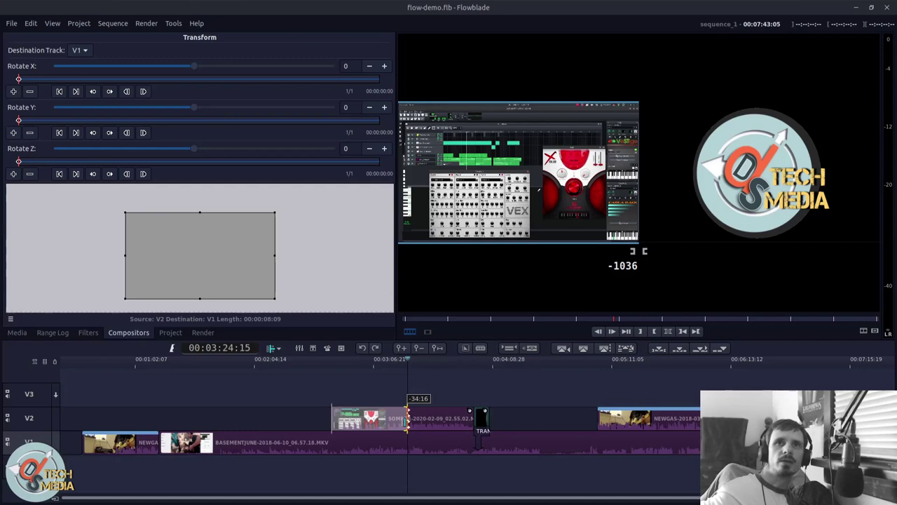
{"action": "left_click_drag", "start_coordinate": [407, 419], "coordinate": [407, 419]}
{"action": "scroll", "coordinate": [337, 450], "scroll_direction": "down", "scroll_amount": 3}
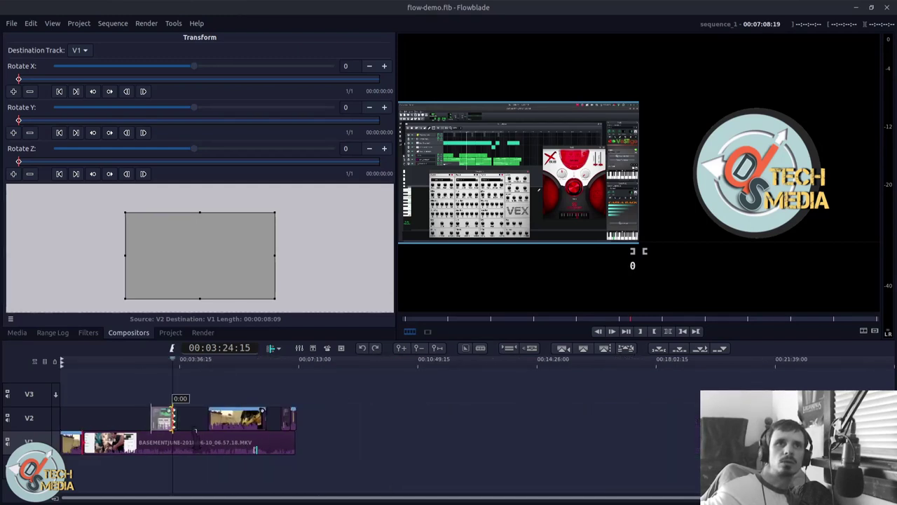
{"action": "key", "text": "ctrl+z"}
{"action": "key", "text": "ctrl+y"}
{"action": "scroll", "coordinate": [186, 438], "scroll_direction": "up", "scroll_amount": 2}
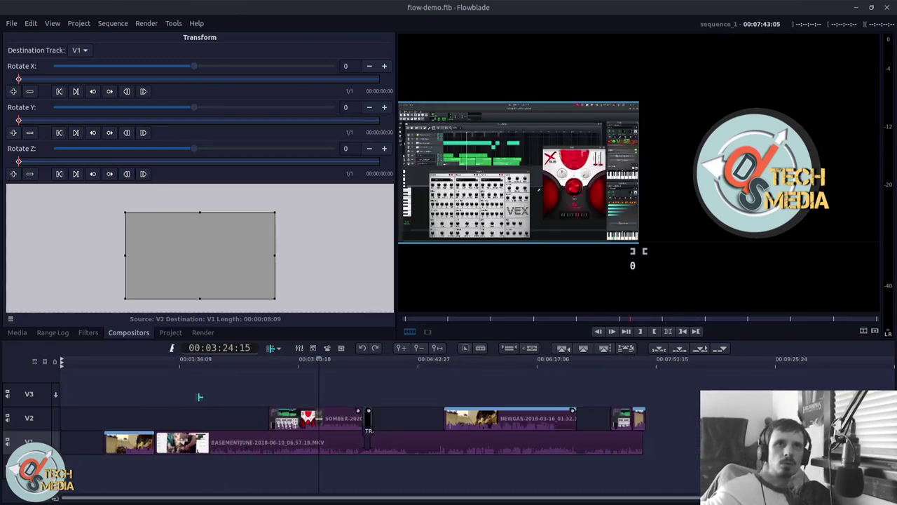
- Move the SOMBER clip and the logo clip after it on V2 with the Box tool so SOMBER starts at about 00:02:16
{"action": "left_click", "coordinate": [277, 347]}
{"action": "left_click", "coordinate": [336, 468]}
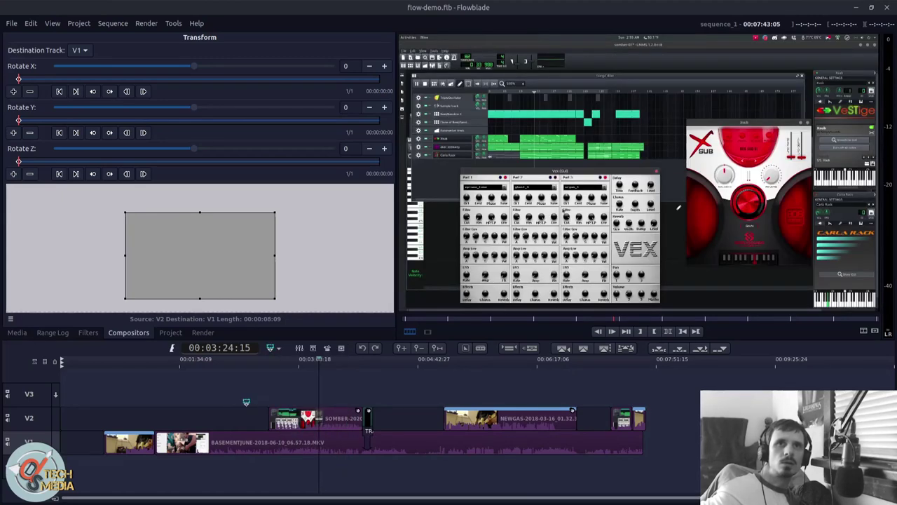
{"action": "left_click_drag", "start_coordinate": [89, 396], "coordinate": [261, 470]}
{"action": "left_click", "coordinate": [118, 406]}
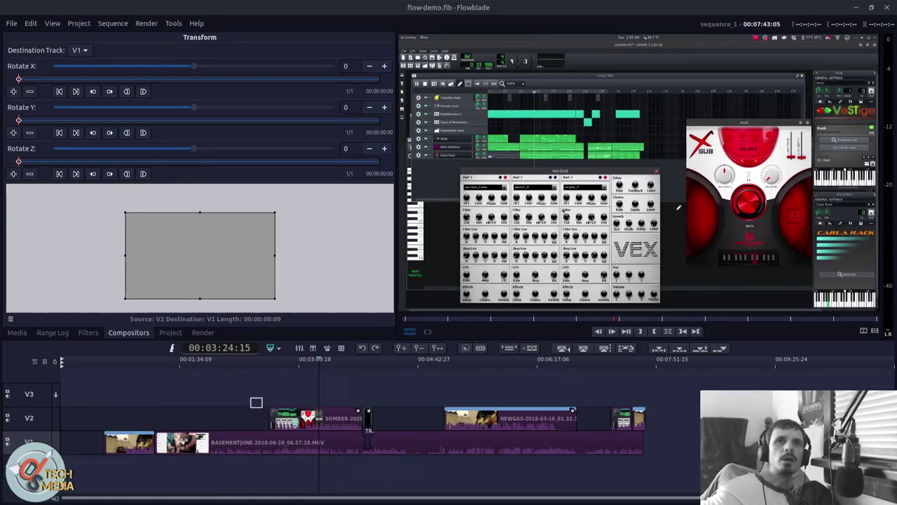
{"action": "left_click_drag", "start_coordinate": [256, 403], "coordinate": [442, 484]}
{"action": "left_click_drag", "start_coordinate": [368, 424], "coordinate": [422, 423]}
{"action": "left_click", "coordinate": [364, 418]}
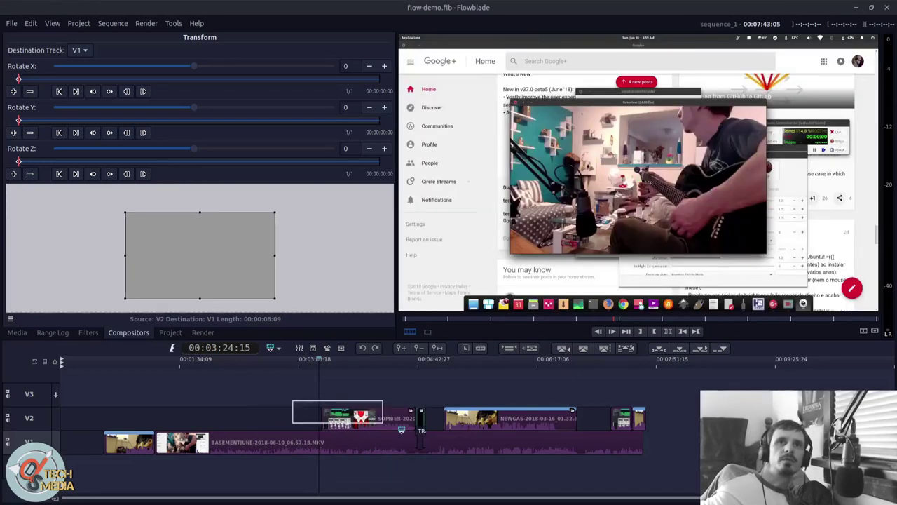
{"action": "left_click_drag", "start_coordinate": [370, 423], "coordinate": [344, 422]}
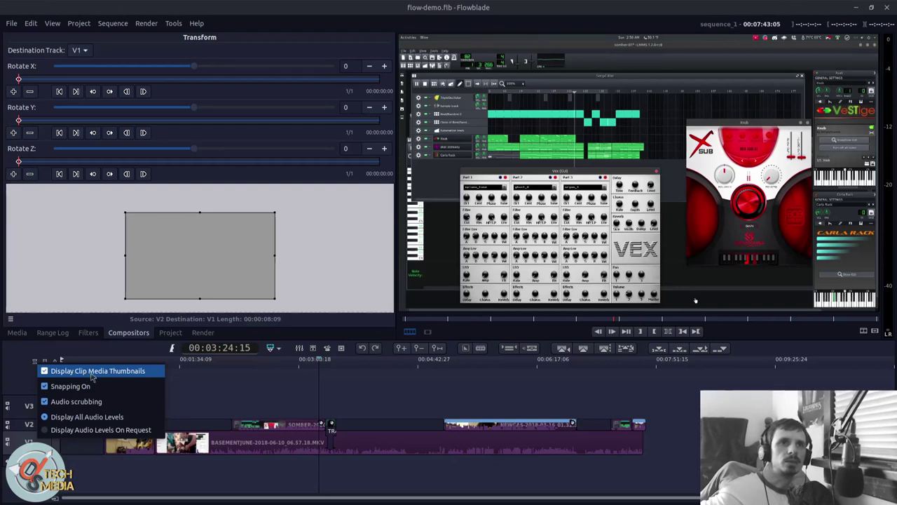
- Turn the display of clip media thumbnails off and back on in the timeline
{"action": "left_click", "coordinate": [109, 377]}
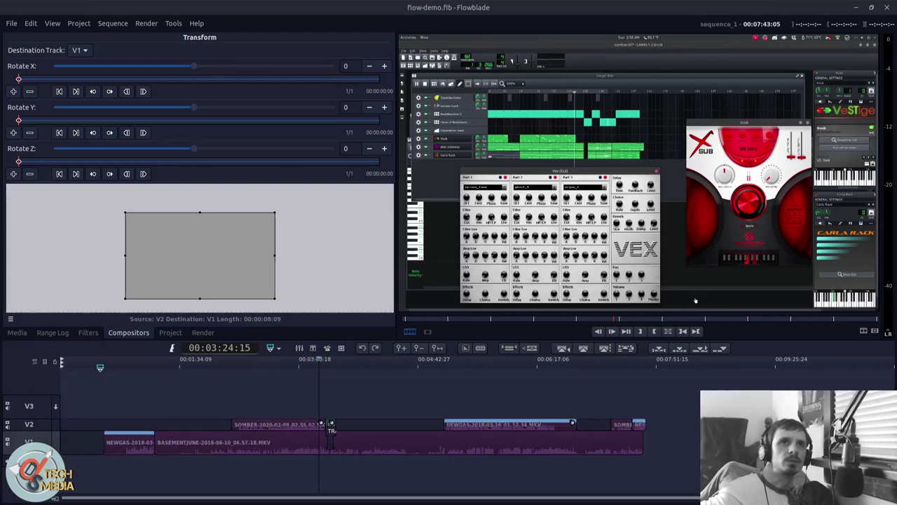
{"action": "left_click", "coordinate": [33, 361]}
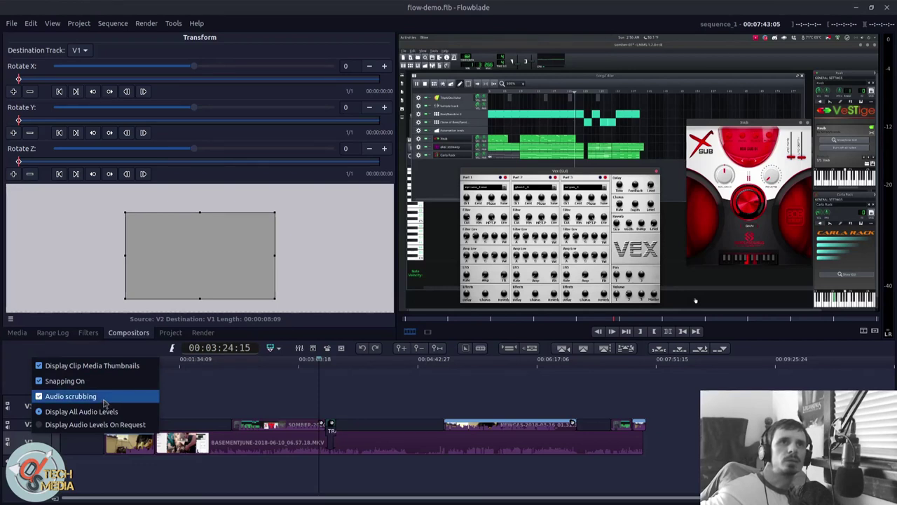
{"action": "left_click", "coordinate": [202, 382]}
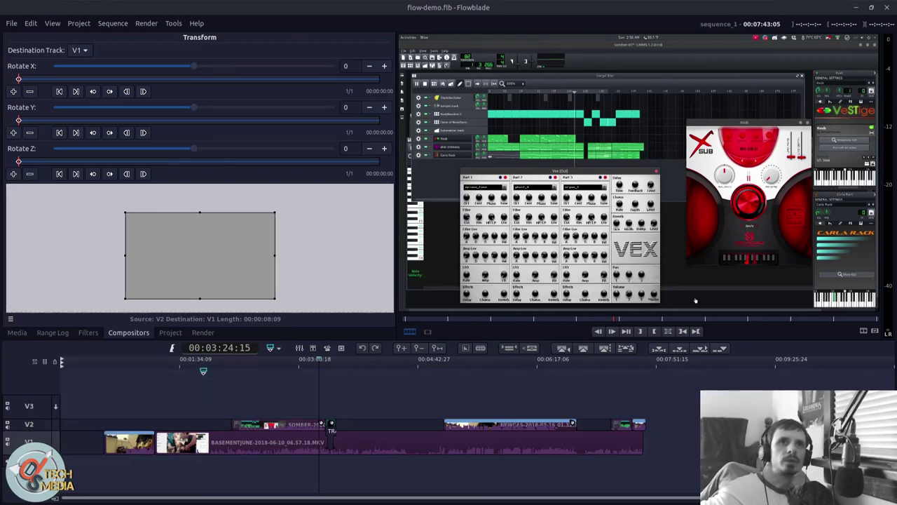
- Scrub the timeline with audio scrubbing on, and repeat with it turned off, stopping at 00:03:11:13
{"action": "left_click", "coordinate": [205, 370]}
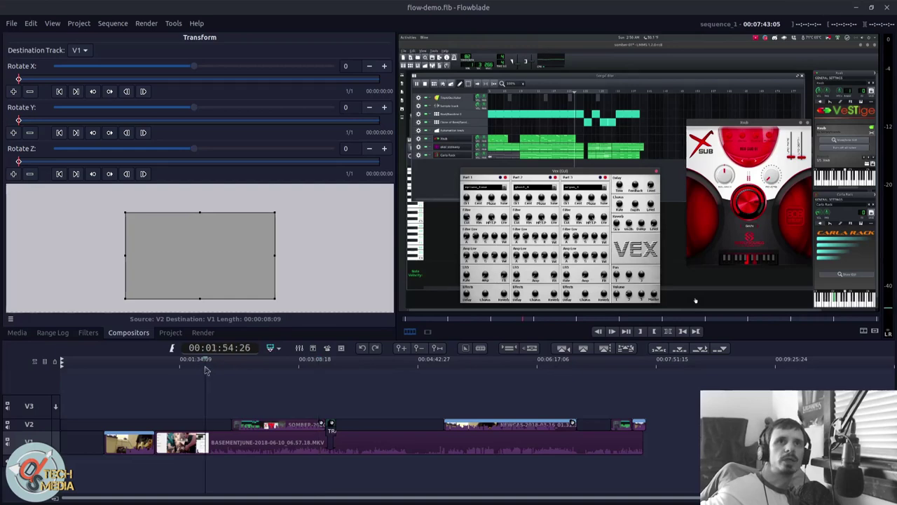
{"action": "left_click_drag", "start_coordinate": [206, 370], "coordinate": [334, 382]}
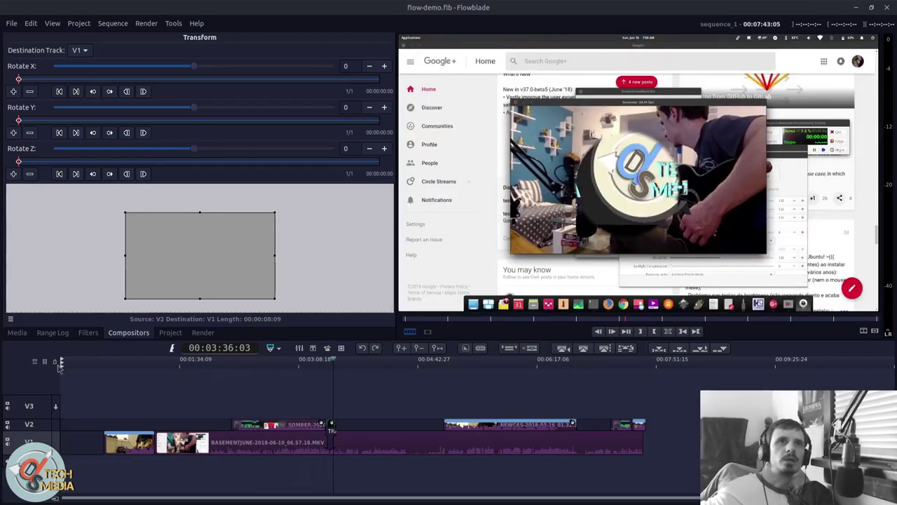
{"action": "left_click", "coordinate": [34, 361]}
{"action": "left_click", "coordinate": [73, 398]}
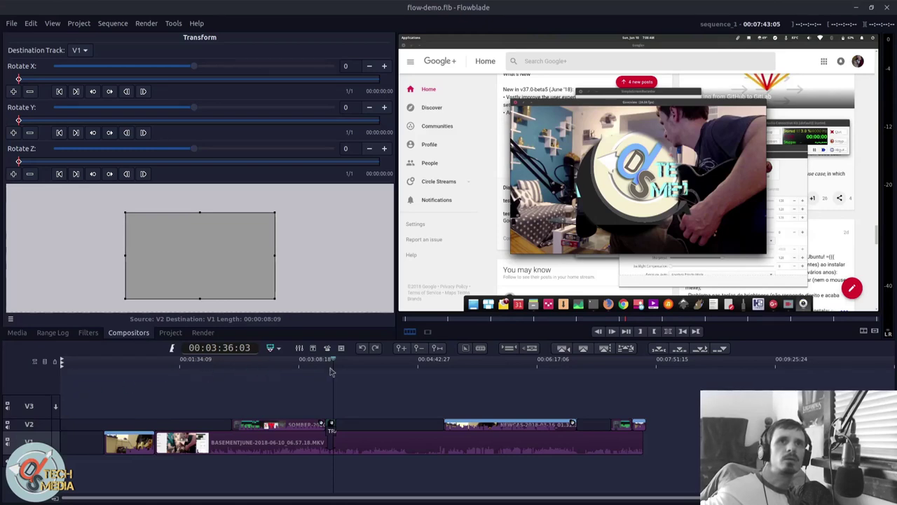
{"action": "left_click_drag", "start_coordinate": [332, 371], "coordinate": [302, 405]}
- Expand the V2 track's height and turn on the display of all audio levels in the timeline
{"action": "double_click", "coordinate": [28, 424]}
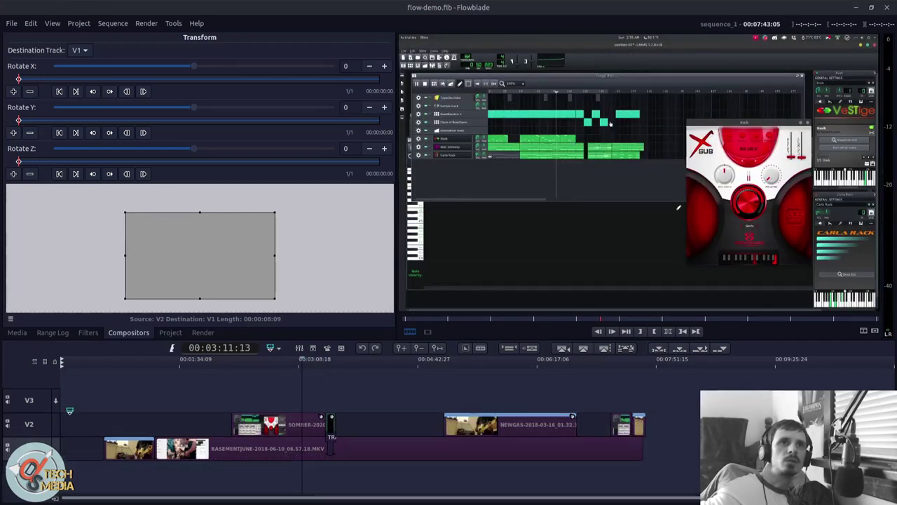
{"action": "left_click", "coordinate": [40, 360]}
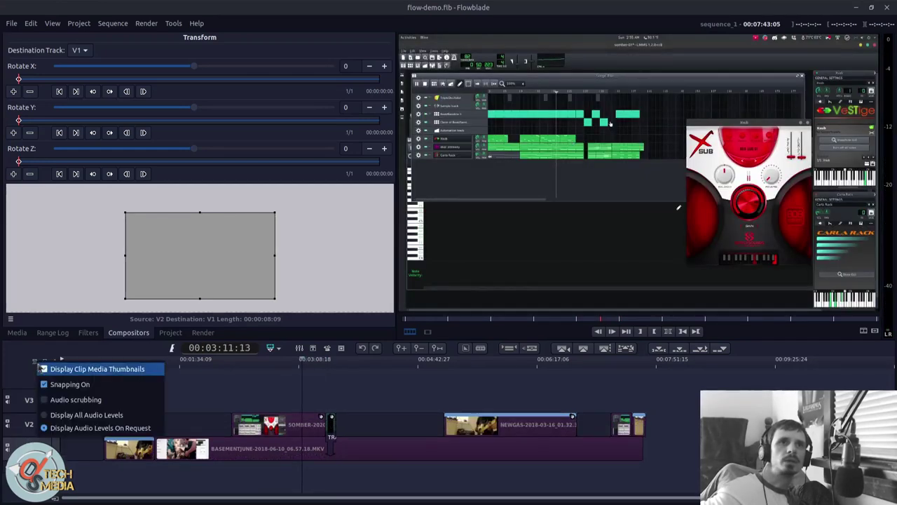
{"action": "left_click", "coordinate": [85, 415]}
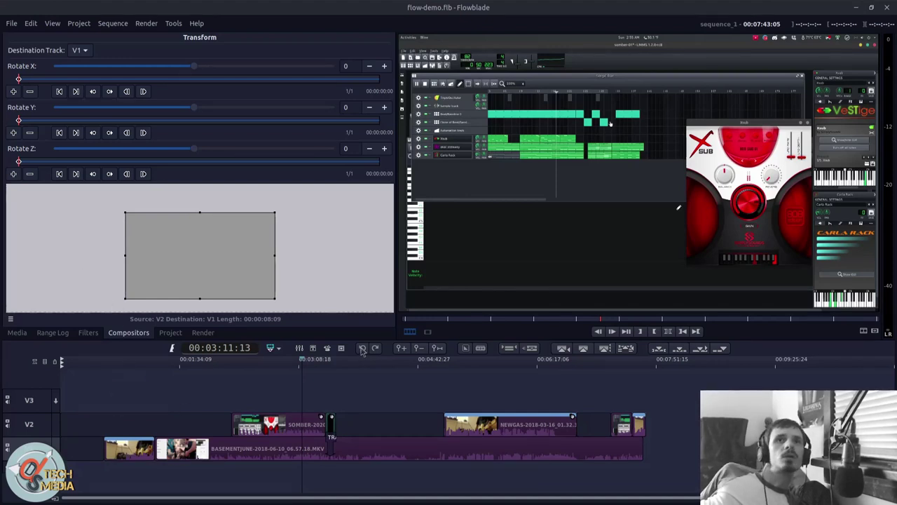
- Redo the last timeline edit
{"action": "left_click", "coordinate": [401, 349]}
{"action": "left_click", "coordinate": [437, 348]}
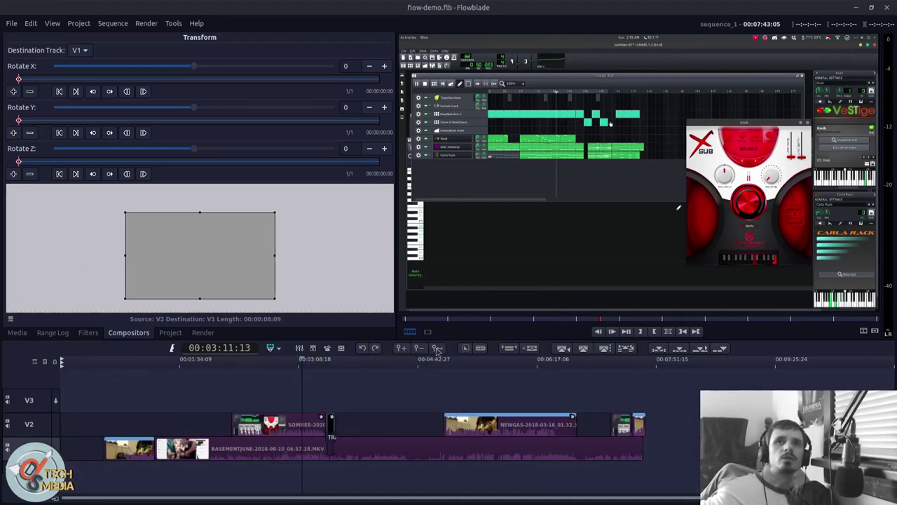
{"action": "left_click", "coordinate": [377, 348]}
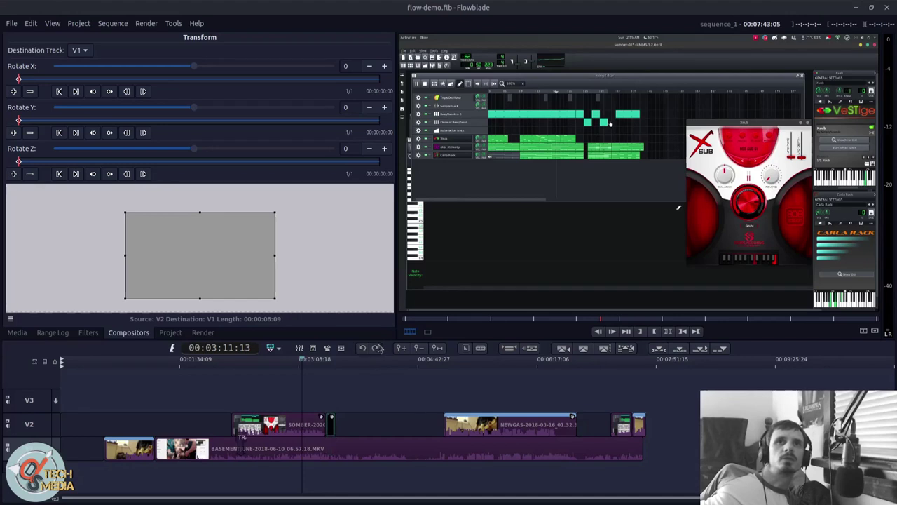
- Try to add a black 30-frame Fade In to the SOMBER clip on V2, encoded as H.264/.mp4 at 8000 kb/s
{"action": "left_click", "coordinate": [466, 348]}
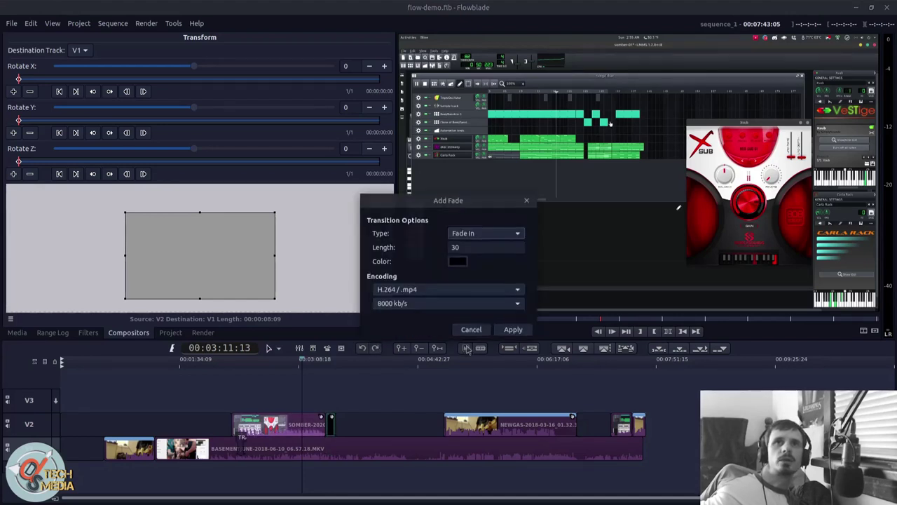
{"action": "left_click", "coordinate": [484, 232]}
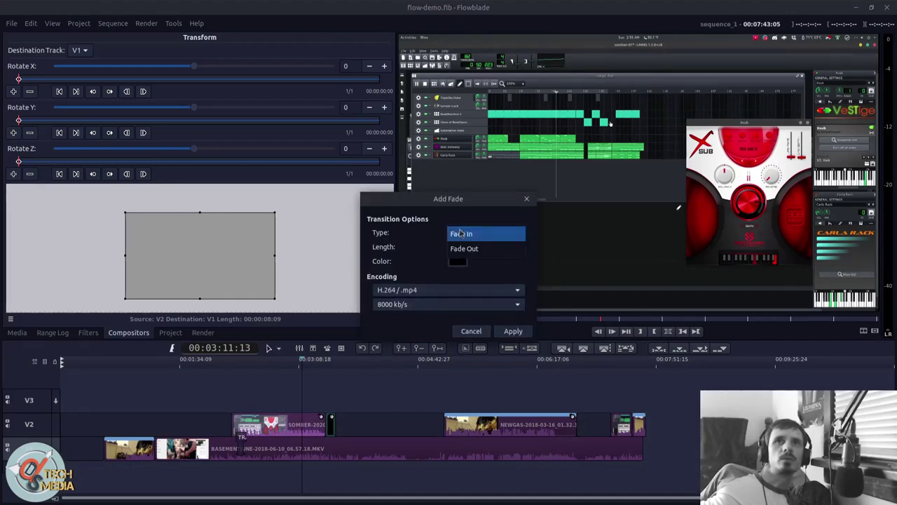
{"action": "left_click", "coordinate": [466, 232]}
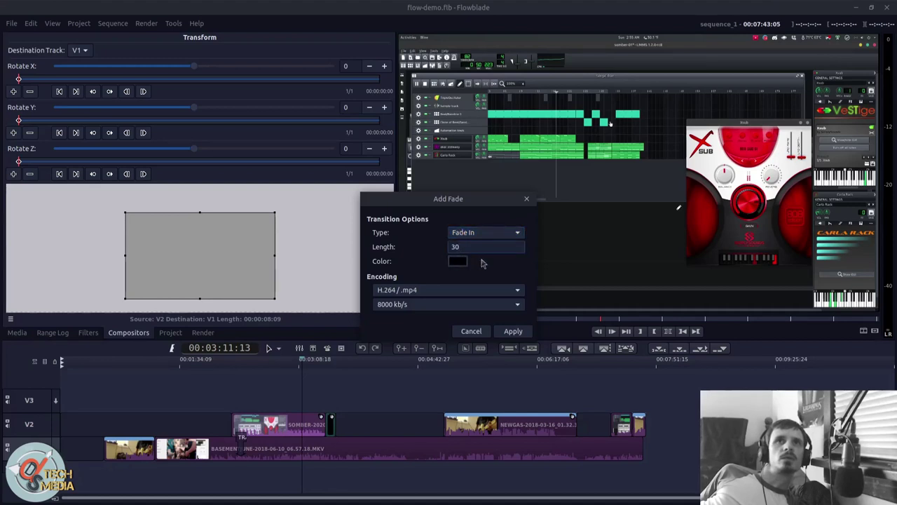
{"action": "left_click", "coordinate": [514, 331]}
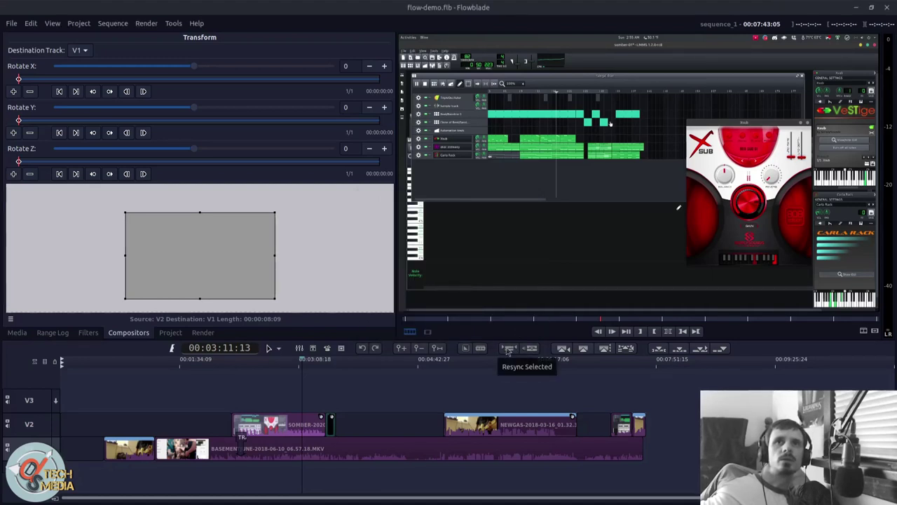
- Move the SOMBER clip on V2 to about 00:01:00:18 and set the V1 BASEMENTJUNE clip as the logo clip's sync parent
{"action": "left_click", "coordinate": [269, 418]}
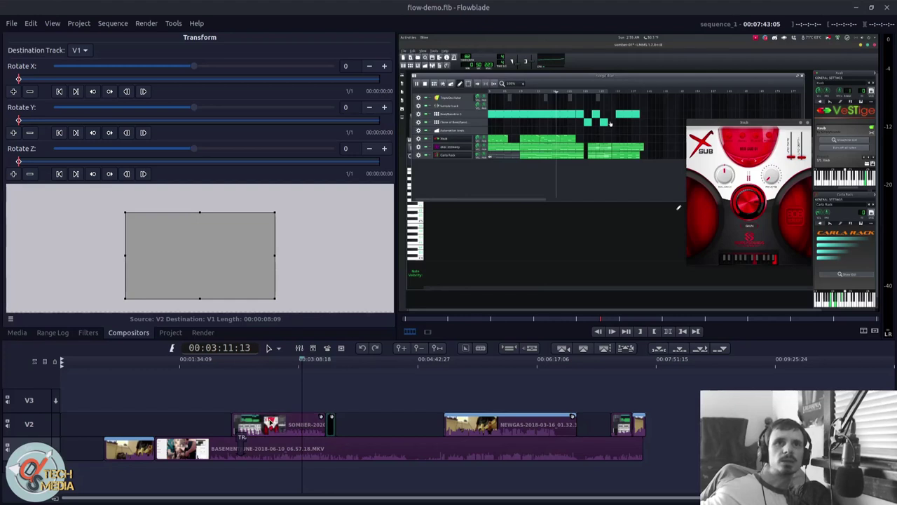
{"action": "right_click", "coordinate": [470, 424]}
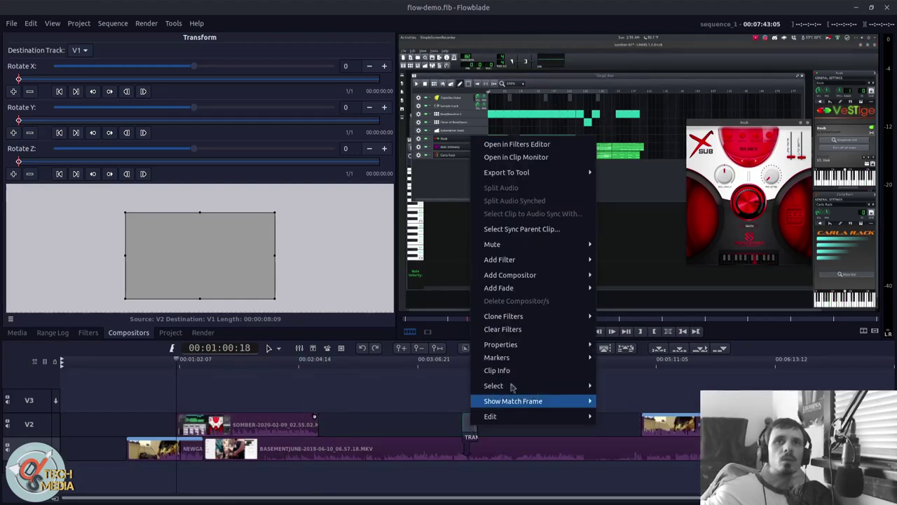
{"action": "left_click", "coordinate": [525, 231]}
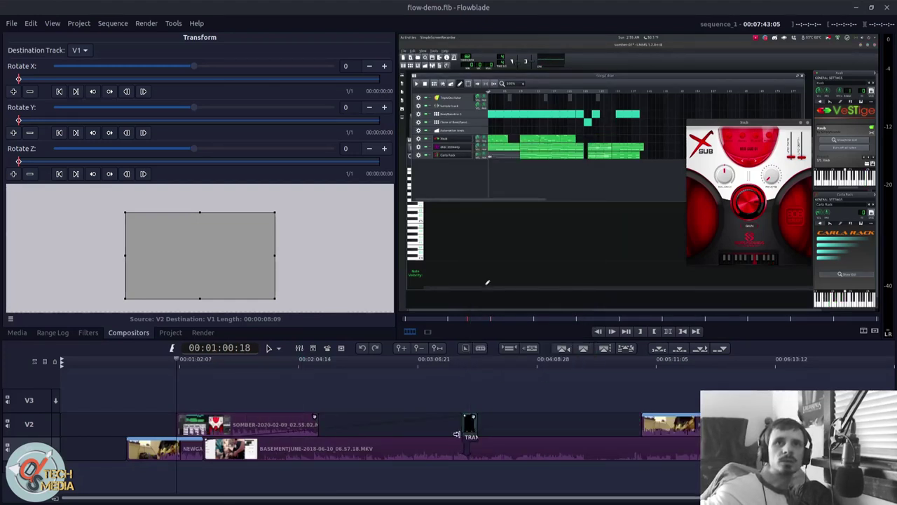
{"action": "left_click_drag", "start_coordinate": [438, 448], "coordinate": [472, 448]}
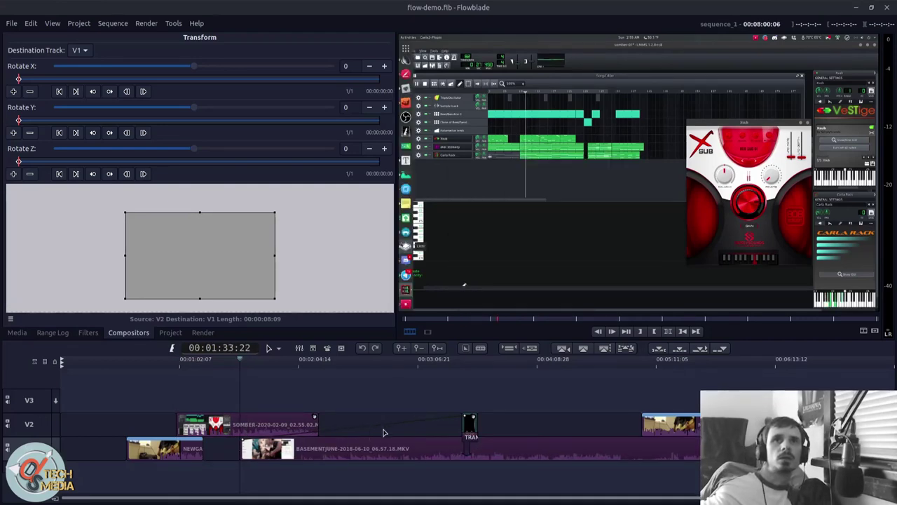
- Move the BASEMENTJUNE clip on V1 to start at 00:02:52:23 and resync the logo clip on V2 with it
{"action": "left_click_drag", "start_coordinate": [372, 448], "coordinate": [512, 459]}
{"action": "scroll", "coordinate": [609, 442], "scroll_direction": "right", "scroll_amount": 8}
{"action": "right_click", "coordinate": [362, 449]}
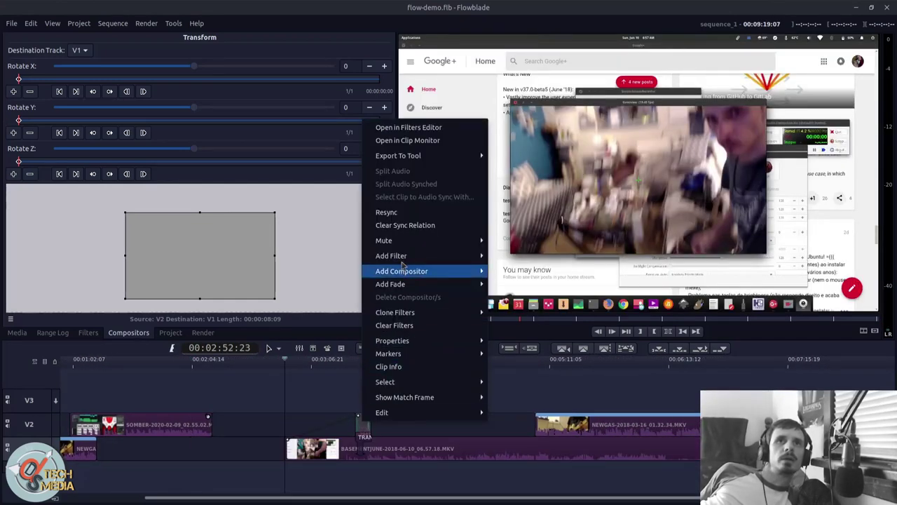
{"action": "left_click", "coordinate": [401, 217]}
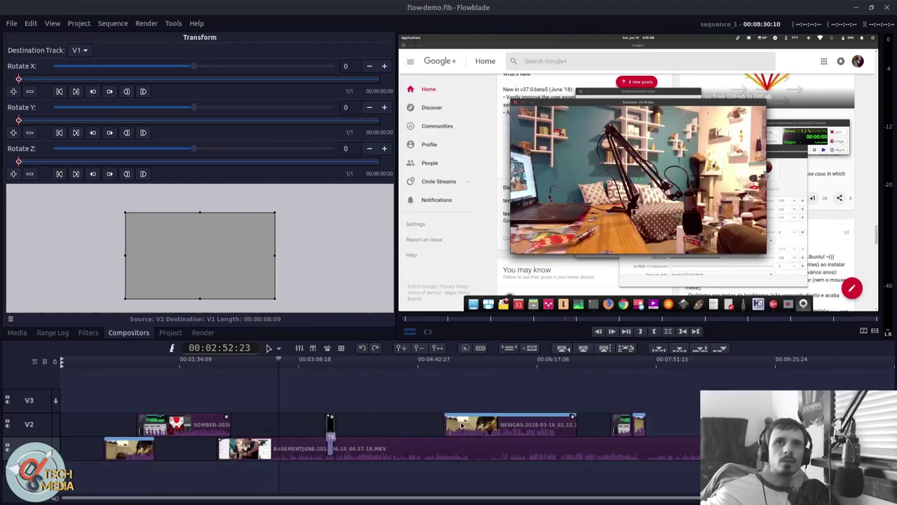
- Move the NEWGAS clip on V2 directly after the logo clip and set BASEMENTJUNE on V1 as its sync parent
{"action": "left_click_drag", "start_coordinate": [463, 426], "coordinate": [355, 435]}
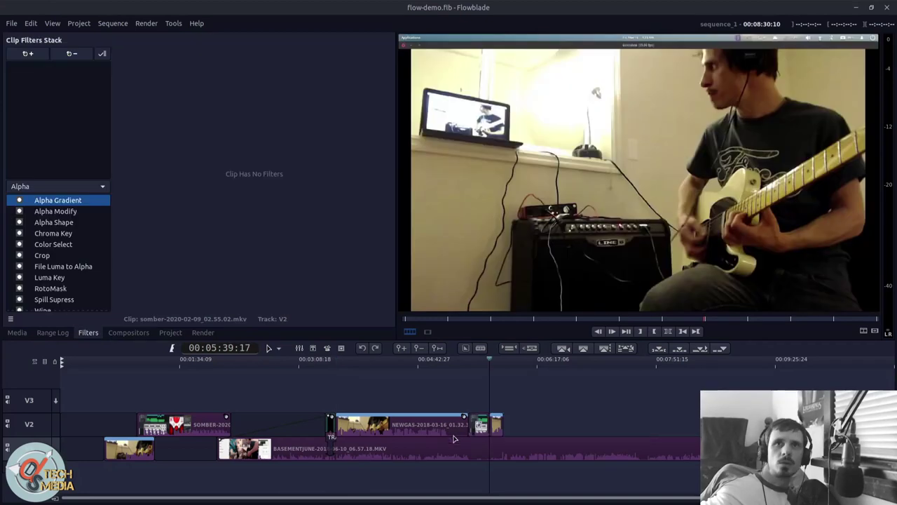
{"action": "left_click", "coordinate": [440, 427]}
{"action": "right_click", "coordinate": [430, 426]}
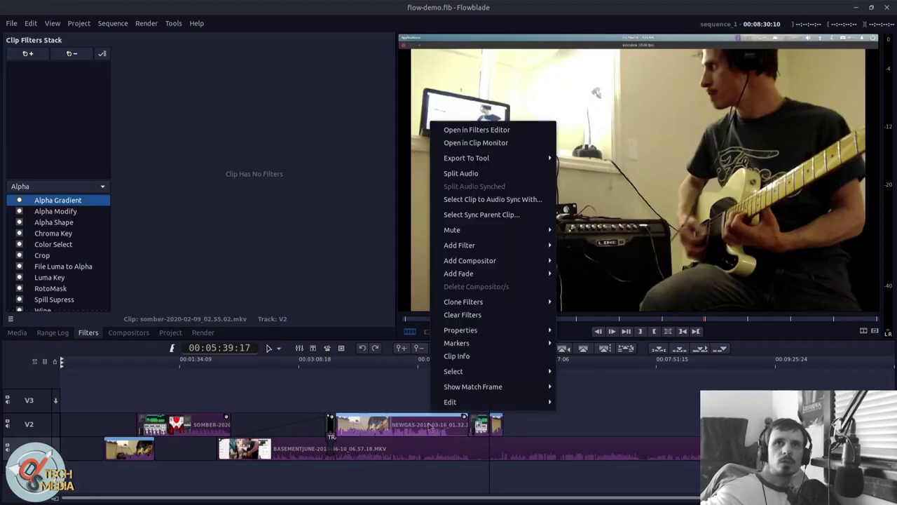
- Move the BASEMENTJUNE clip on V1 earlier so it starts at 00:01:14:16, directly after the first clip
{"action": "left_click_drag", "start_coordinate": [311, 450], "coordinate": [267, 448]}
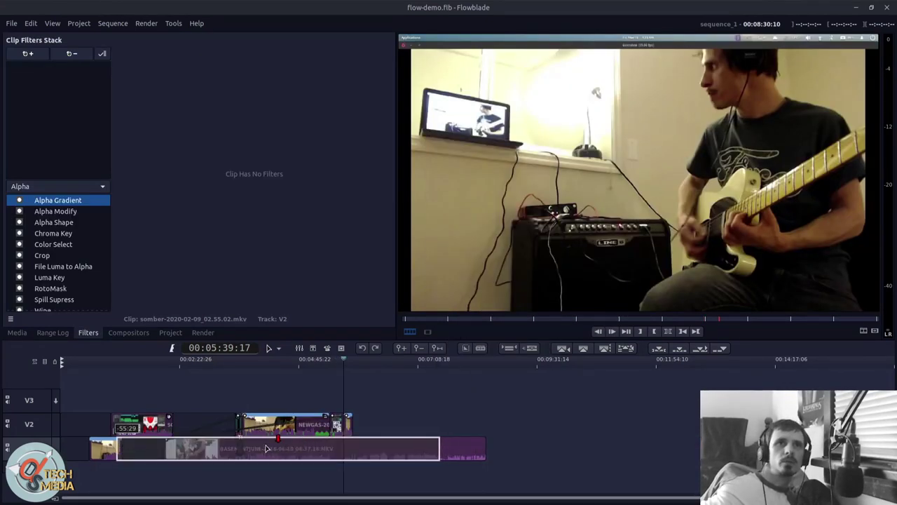
{"action": "right_click", "coordinate": [269, 449]}
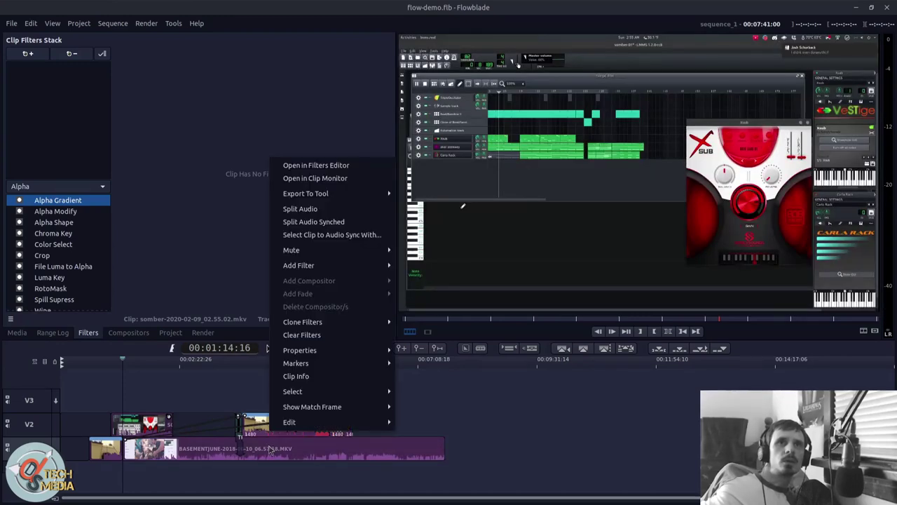
{"action": "key", "text": "Escape"}
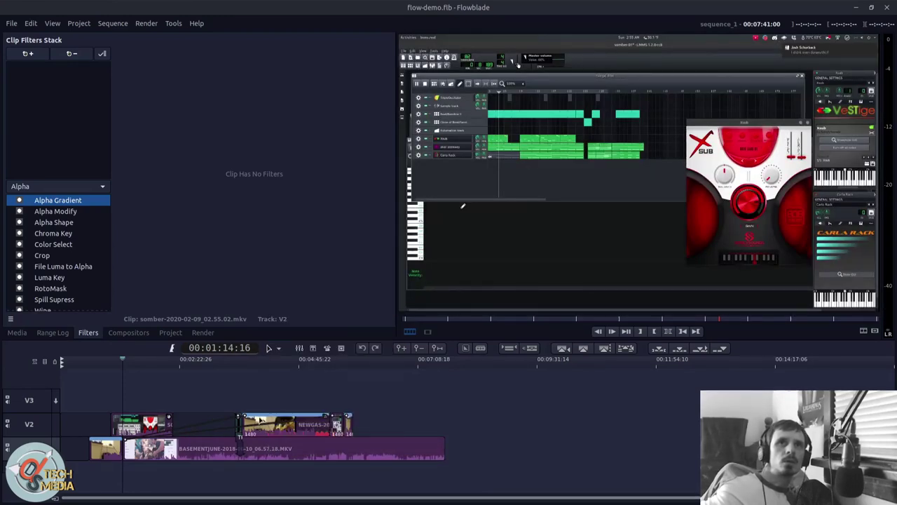
- Resync the NEWGAS clip with its sync parent, and repeat the resync with the logo, NEWGAS and following V2 clips box-selected
{"action": "right_click", "coordinate": [258, 419]}
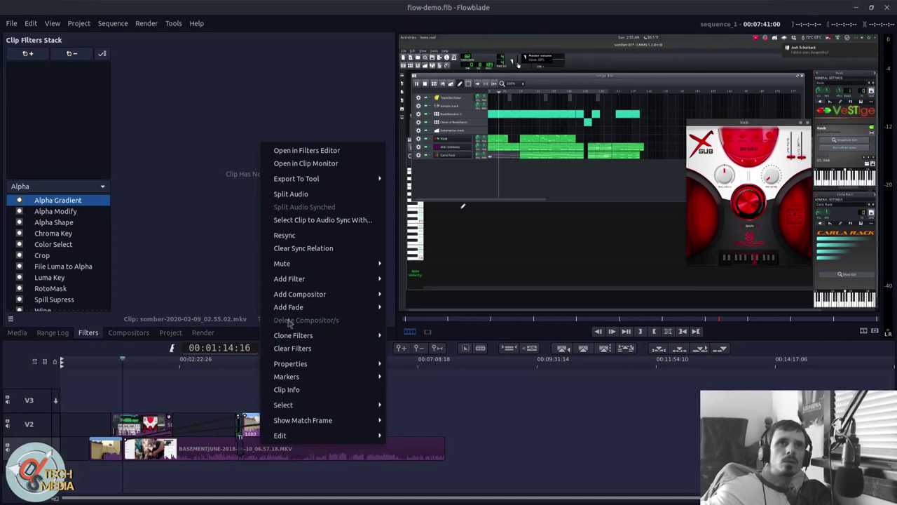
{"action": "left_click", "coordinate": [309, 242]}
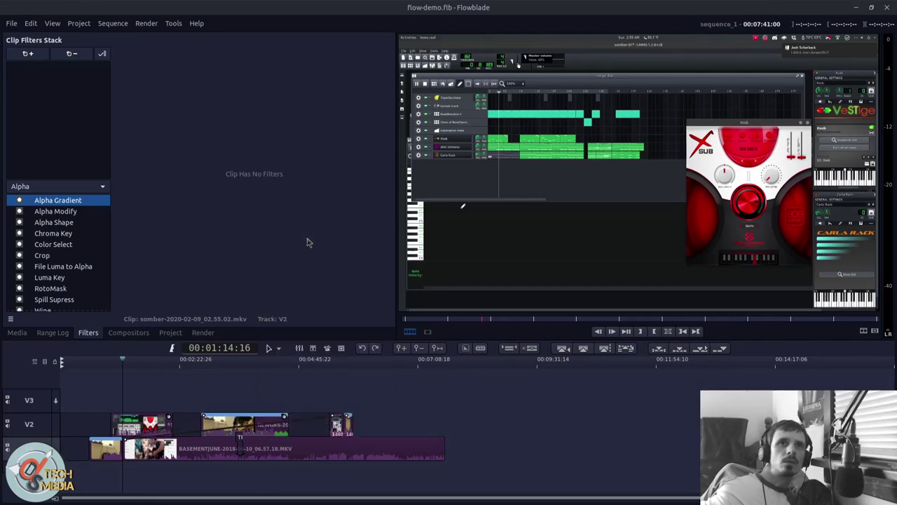
{"action": "right_click", "coordinate": [274, 420]}
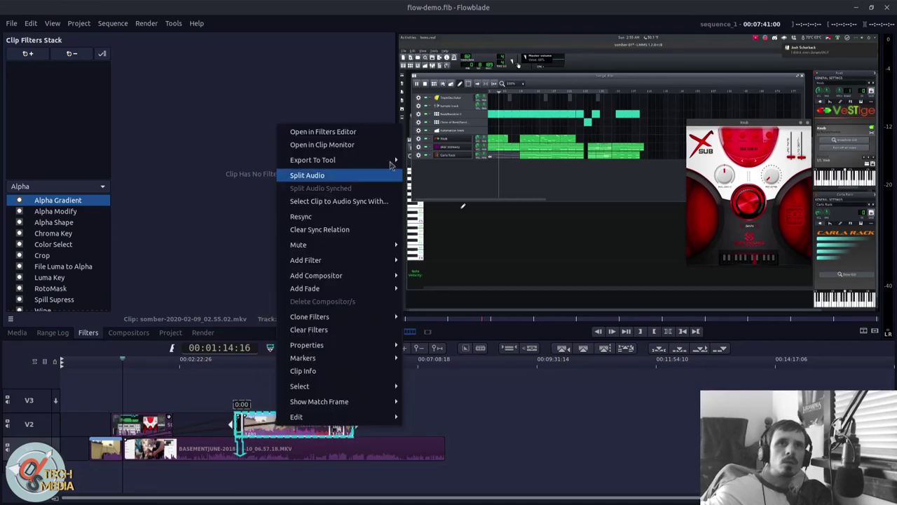
{"action": "left_click", "coordinate": [340, 222]}
{"action": "scroll", "coordinate": [712, 372], "scroll_direction": "up", "scroll_amount": 2}
- Move the SOMBER clip from V2 to V3 at about 00:02:43:25 and split the audio from the BASEMENTJUNE clip on V1
{"action": "right_click", "coordinate": [717, 425]}
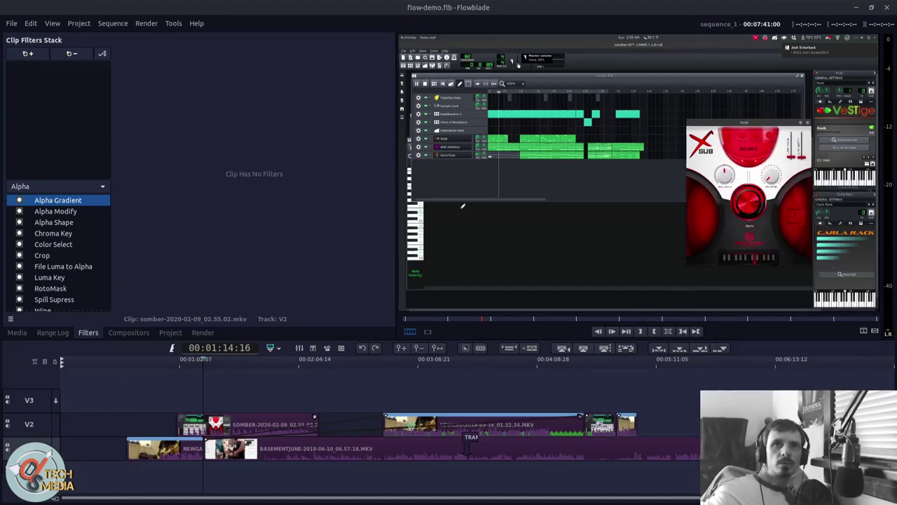
{"action": "right_click", "coordinate": [219, 424]}
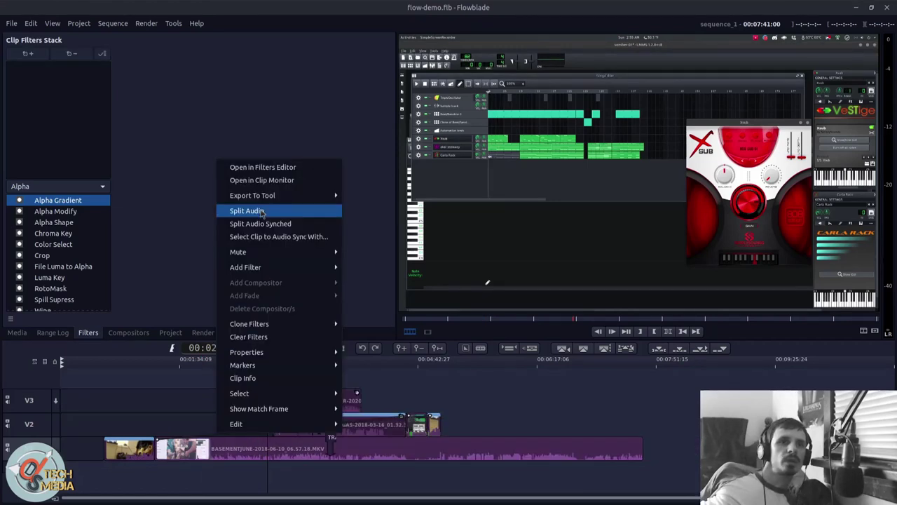
{"action": "left_click", "coordinate": [260, 212]}
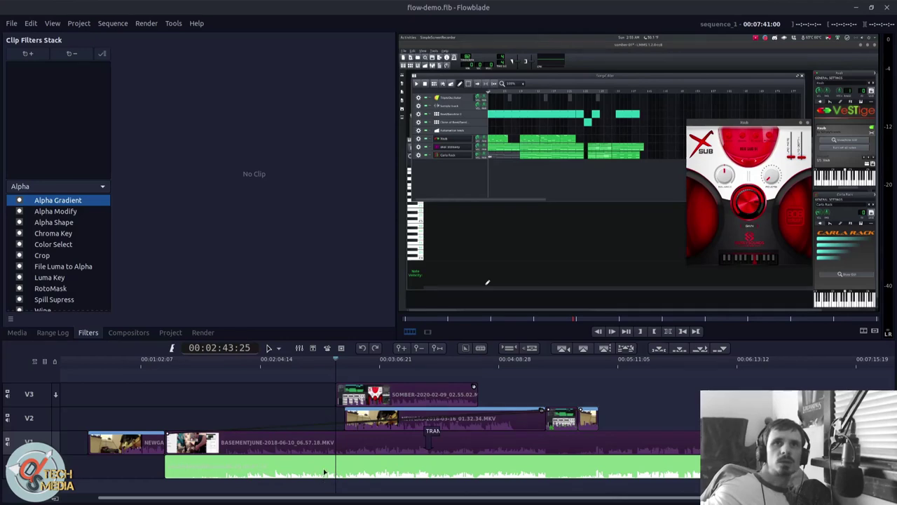
- Examine the mute options of the BASEMENTJUNE clip on V1 and move the playhead to 00:02:12:21
{"action": "key", "text": "minus"}
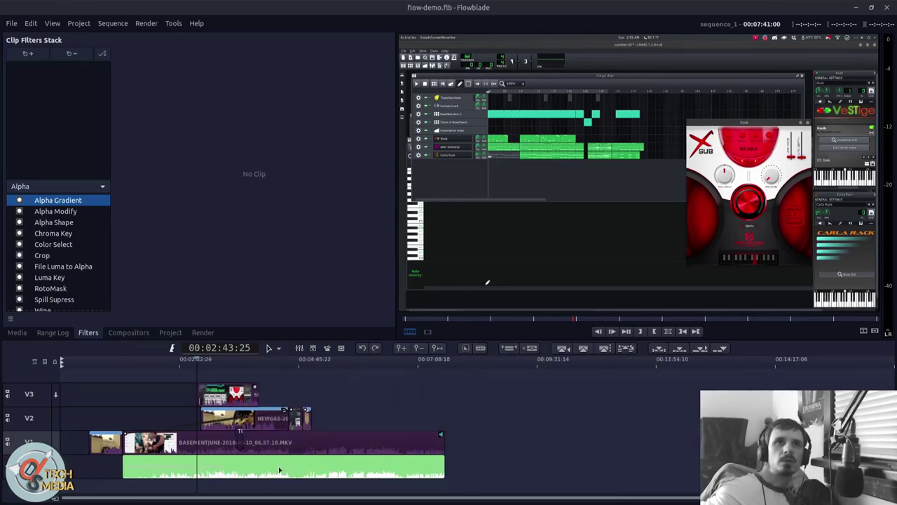
{"action": "key", "text": "plus"}
{"action": "left_click", "coordinate": [324, 360]}
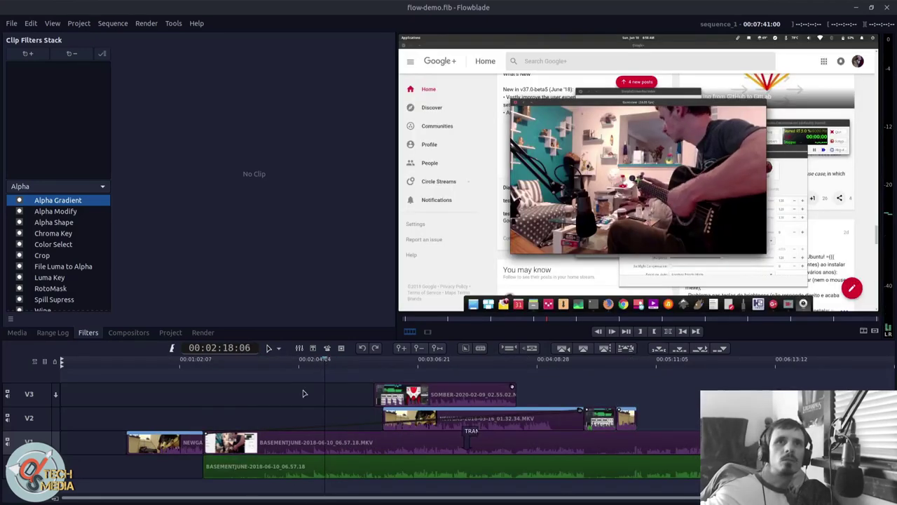
{"action": "right_click", "coordinate": [313, 445]}
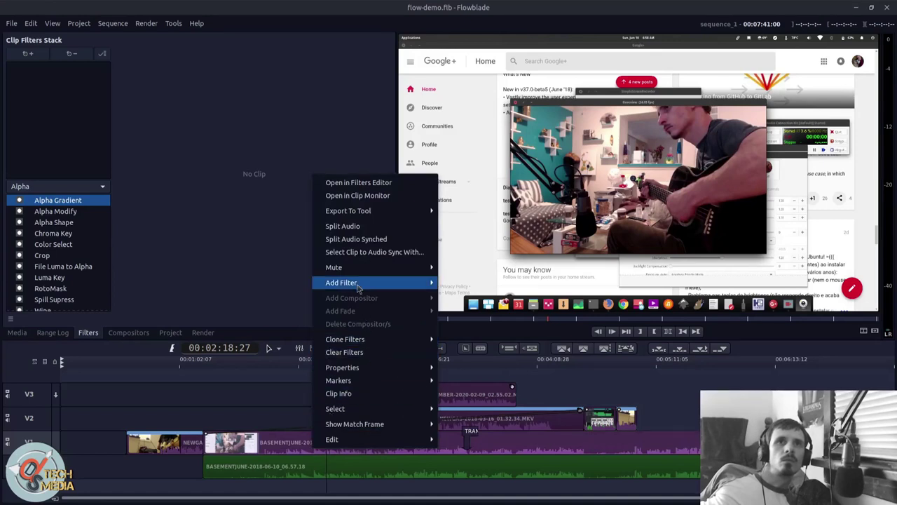
{"action": "mouse_move", "coordinate": [362, 270]}
{"action": "left_click", "coordinate": [454, 269]}
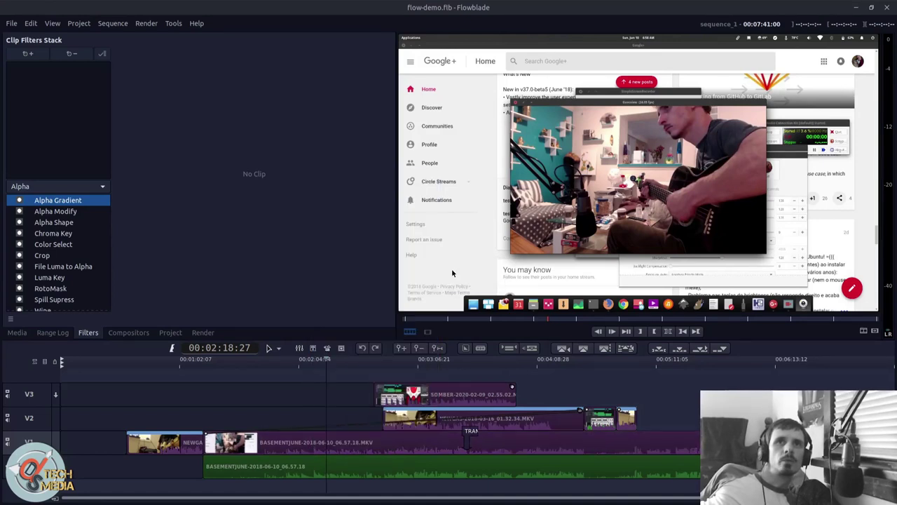
{"action": "left_click_drag", "start_coordinate": [310, 447], "coordinate": [305, 397]}
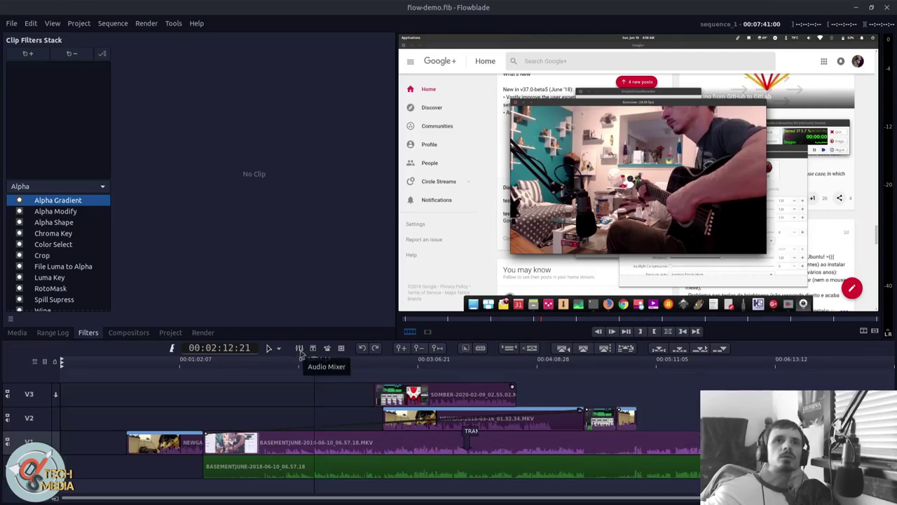
- Lower the Master level in the Audio Mixer to 23.3 while playing the timeline, and stop playback at 00:03:09:07
{"action": "left_click", "coordinate": [300, 350]}
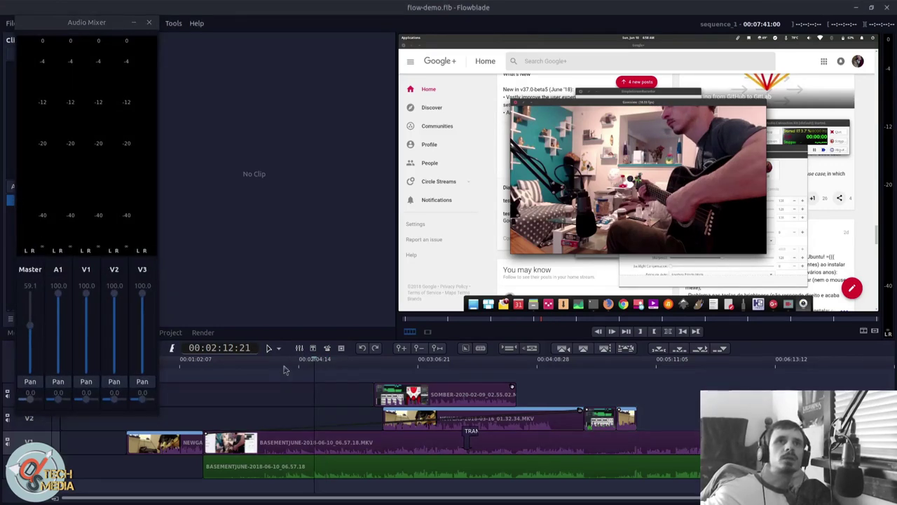
{"action": "mouse_move", "coordinate": [284, 367]}
{"action": "left_mouse_down"}
{"action": "mouse_move", "coordinate": [248, 365]}
{"action": "mouse_move", "coordinate": [283, 371]}
{"action": "left_mouse_up"}
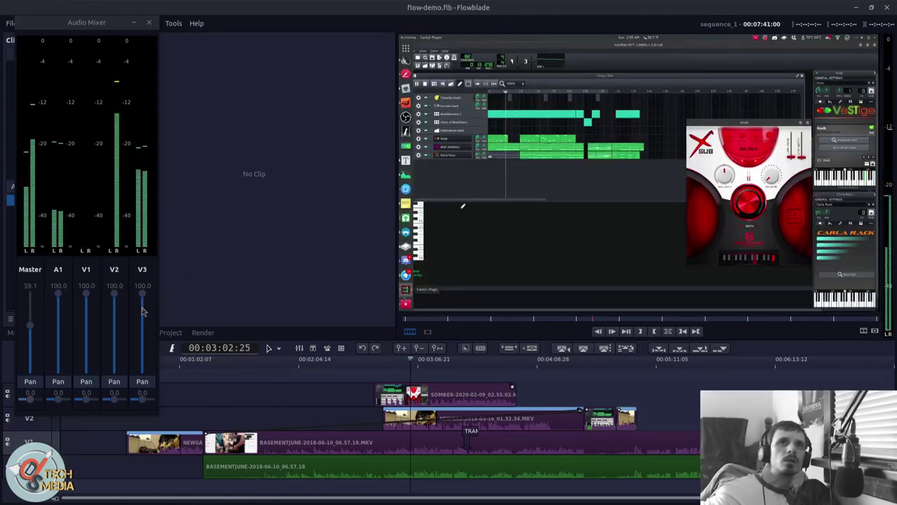
{"action": "left_click_drag", "start_coordinate": [30, 324], "coordinate": [33, 357]}
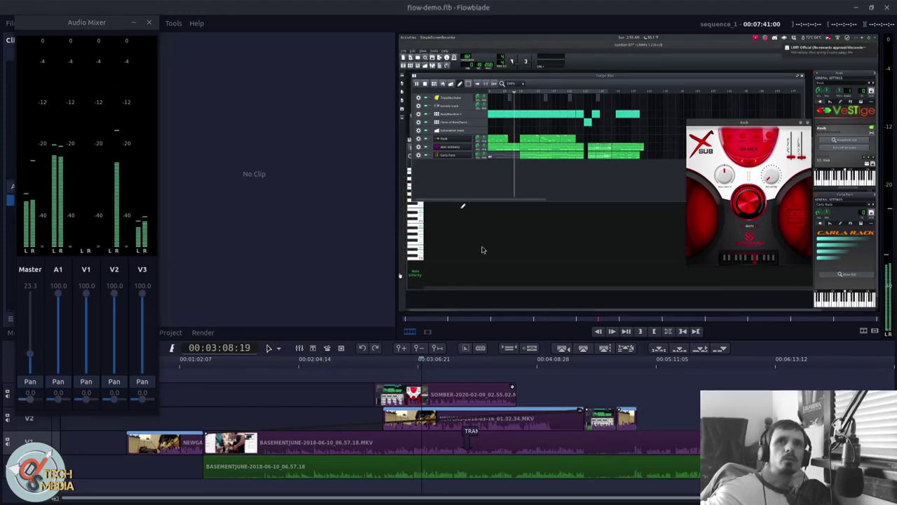
{"action": "key", "text": "space"}
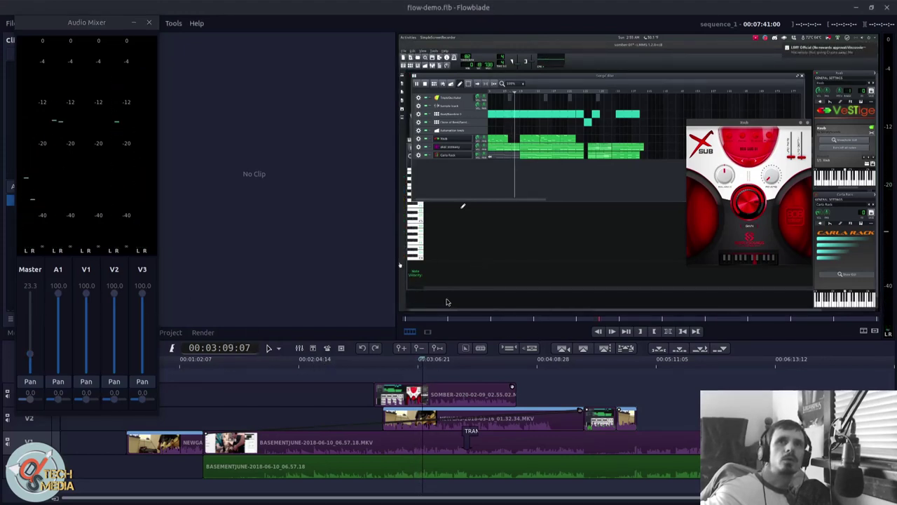
- Set the Master level in the Audio Mixer to 53.5 and close the mixer
{"action": "left_click", "coordinate": [33, 335]}
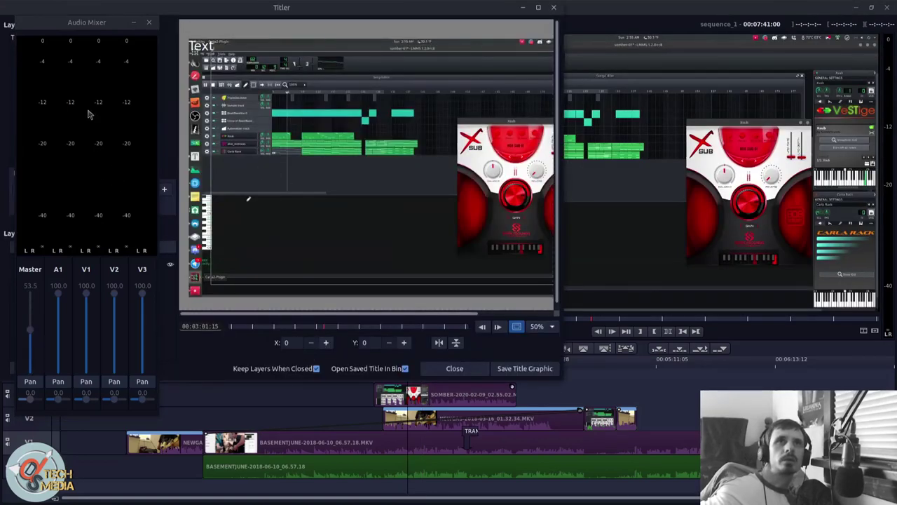
{"action": "left_click", "coordinate": [149, 22]}
- Select the Text layer in the Titler and move it to about X 521, Y 604 on the frame
{"action": "left_click_drag", "start_coordinate": [209, 15], "coordinate": [283, 63]}
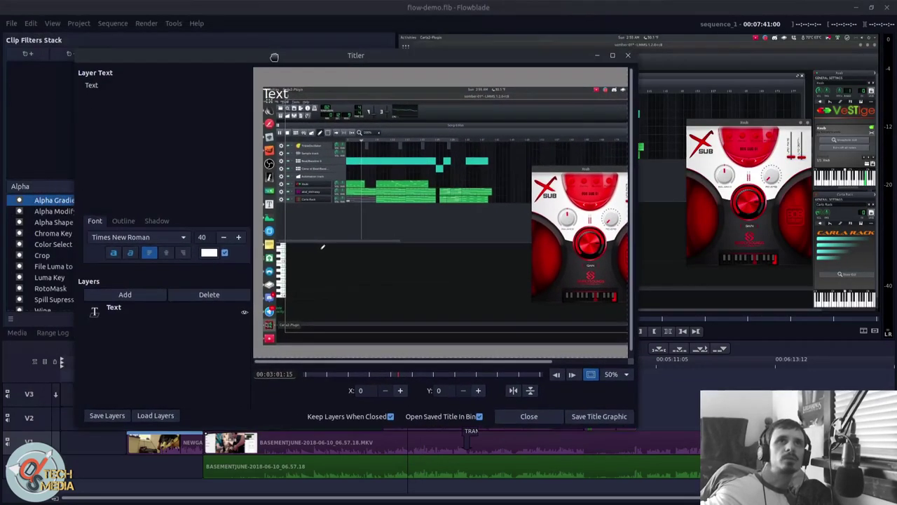
{"action": "left_click", "coordinate": [226, 309]}
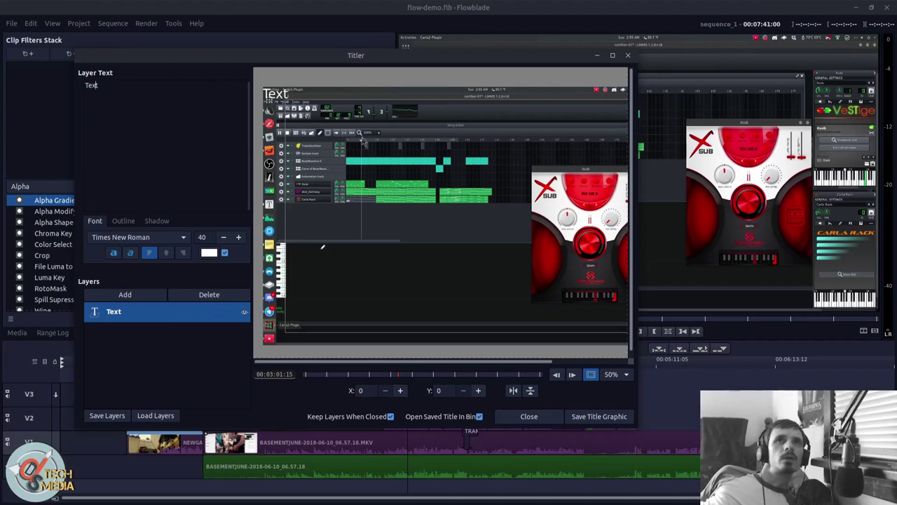
{"action": "left_click_drag", "start_coordinate": [281, 99], "coordinate": [413, 256]}
- Examine the outline, shadow and font settings of the title text, and close the Titler
{"action": "left_click", "coordinate": [123, 221]}
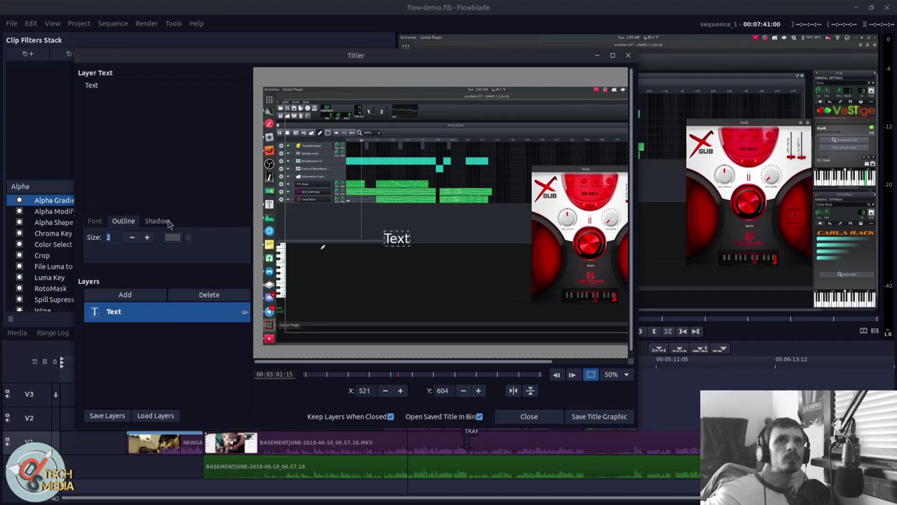
{"action": "left_click", "coordinate": [157, 220]}
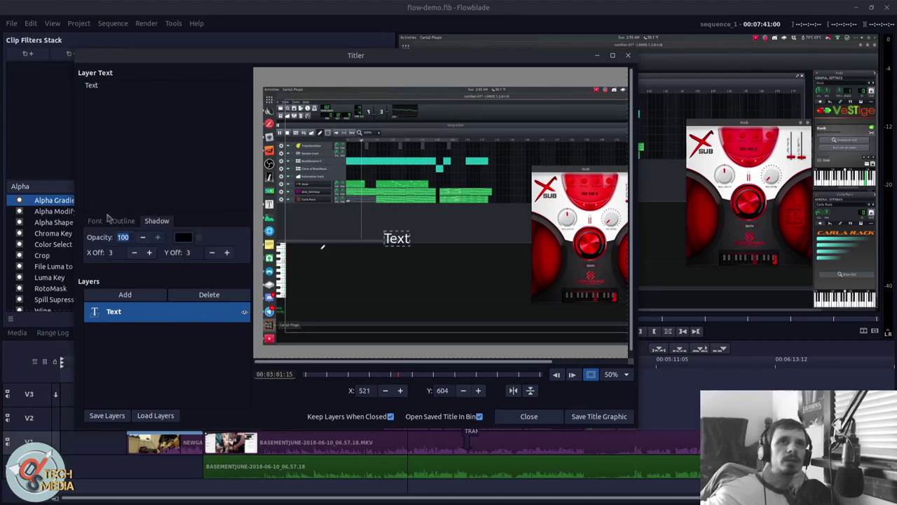
{"action": "left_click", "coordinate": [96, 221]}
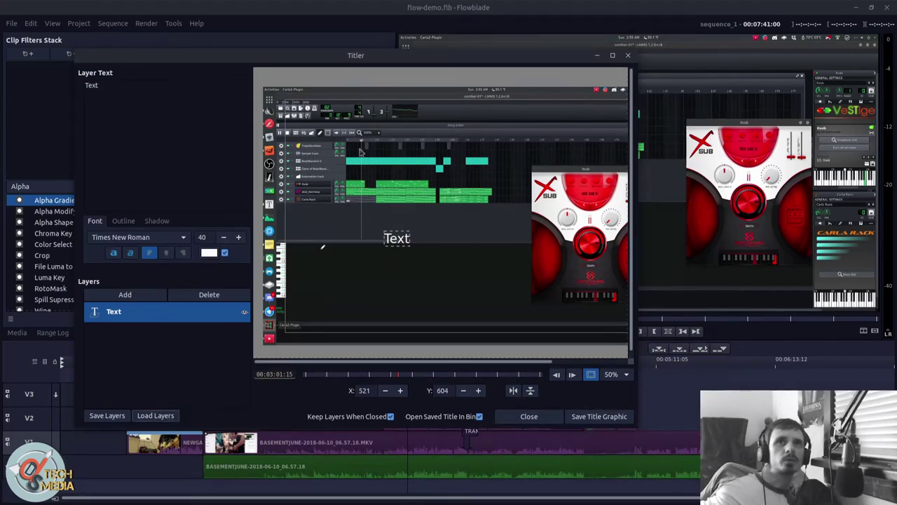
{"action": "left_click", "coordinate": [628, 56]}
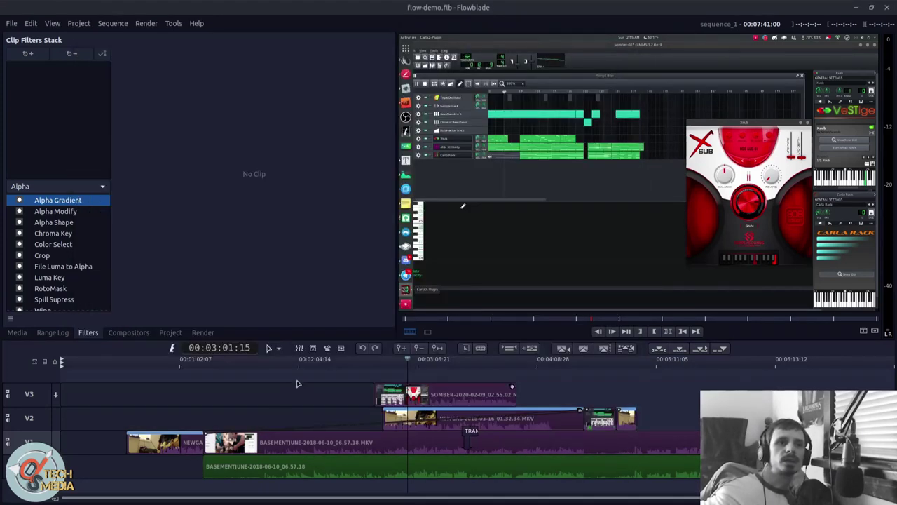
- Open the G'MIC Effects tool with the NewGas clip and preview the Glow 2 effect on frame 00:01:05:09
{"action": "left_click", "coordinate": [327, 349]}
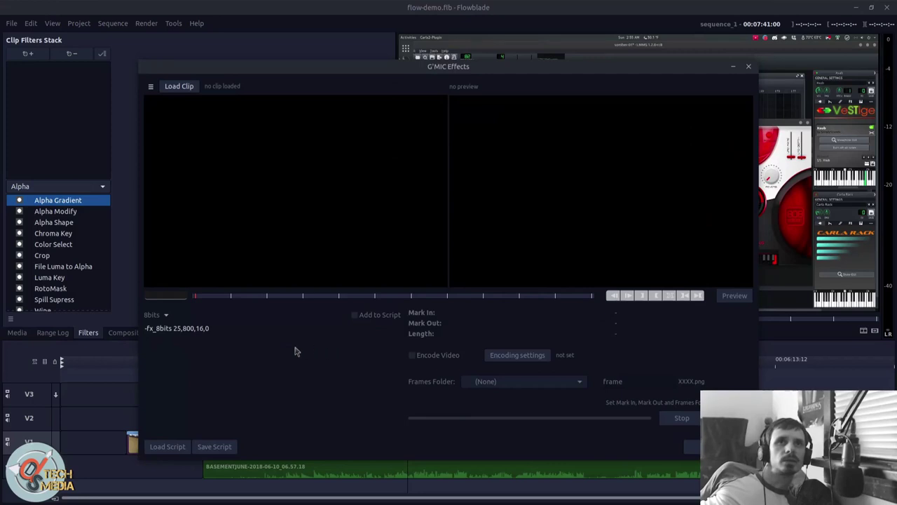
{"action": "left_click", "coordinate": [14, 228]}
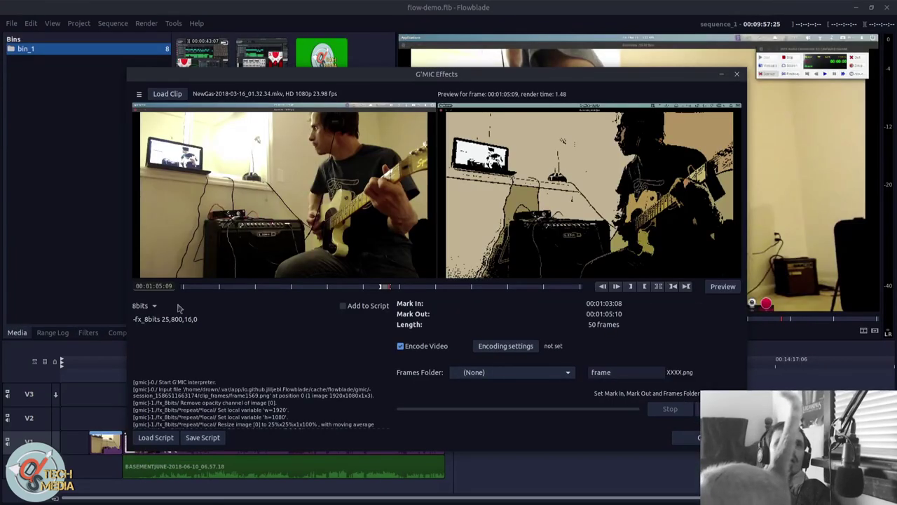
{"action": "left_click", "coordinate": [153, 307]}
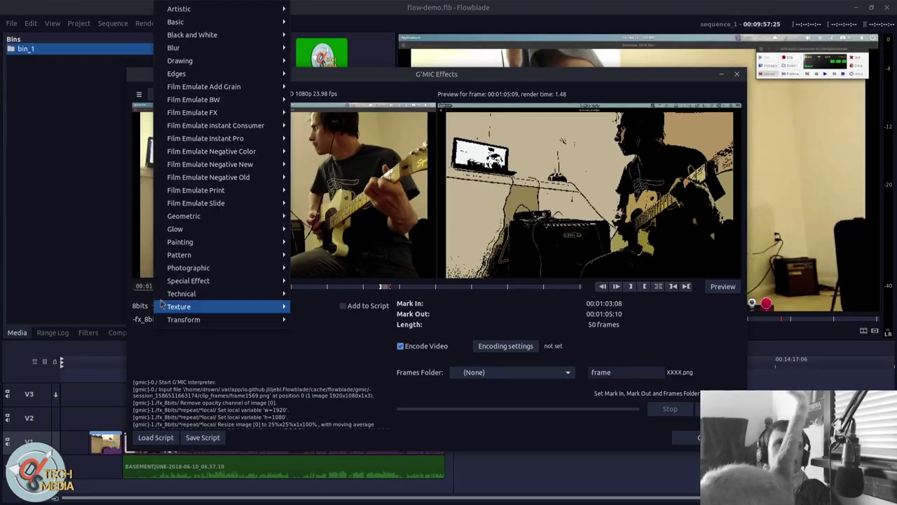
{"action": "mouse_move", "coordinate": [210, 231]}
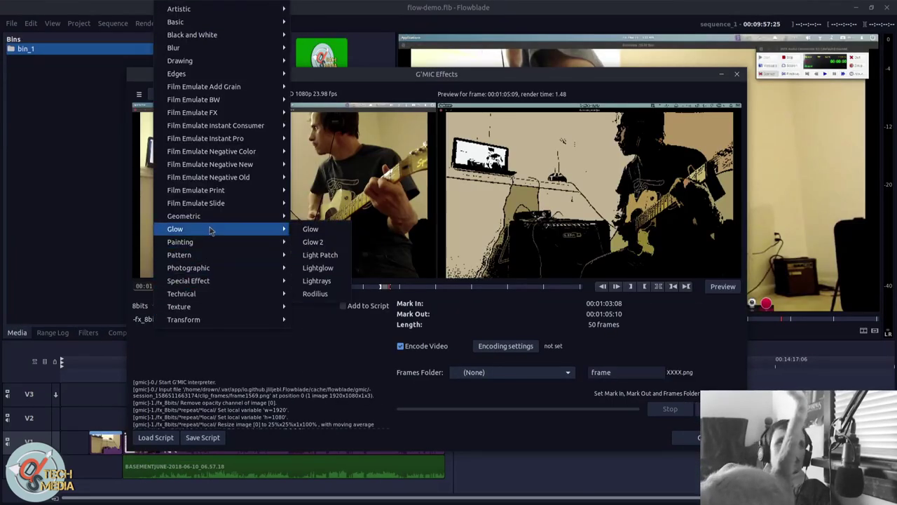
{"action": "left_click", "coordinate": [311, 242]}
{"action": "left_click", "coordinate": [729, 286]}
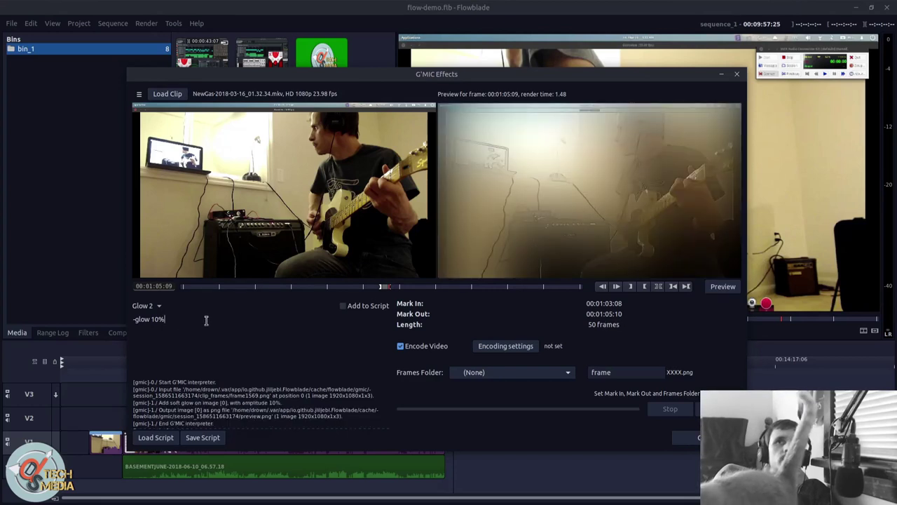
- Render the basementjune clip from 00:06:30:20 to 00:06:33:06 with the Pencil Portrait effect into the GMIC frames folder, with video encoding enabled
{"action": "left_click", "coordinate": [147, 306]}
{"action": "mouse_move", "coordinate": [205, 294]}
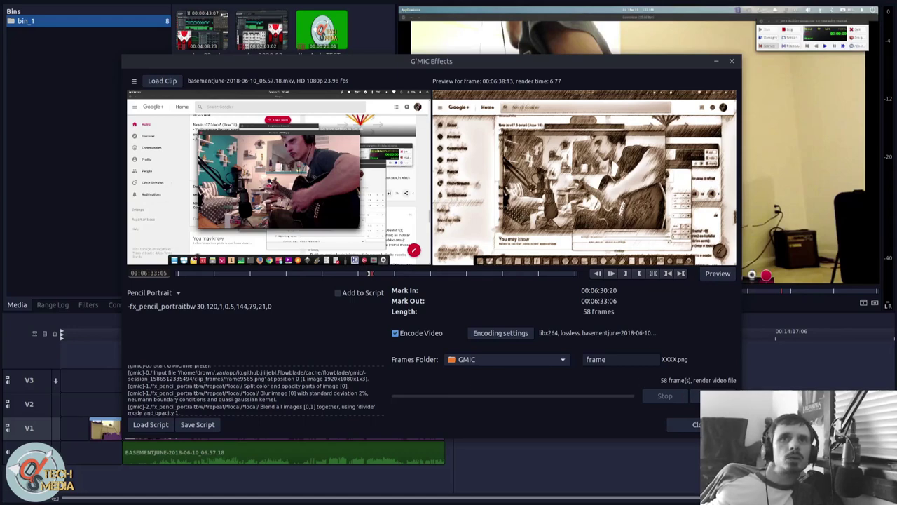
{"action": "left_click", "coordinate": [712, 395]}
{"action": "scroll", "coordinate": [247, 397], "scroll_direction": "down", "scroll_amount": 3}
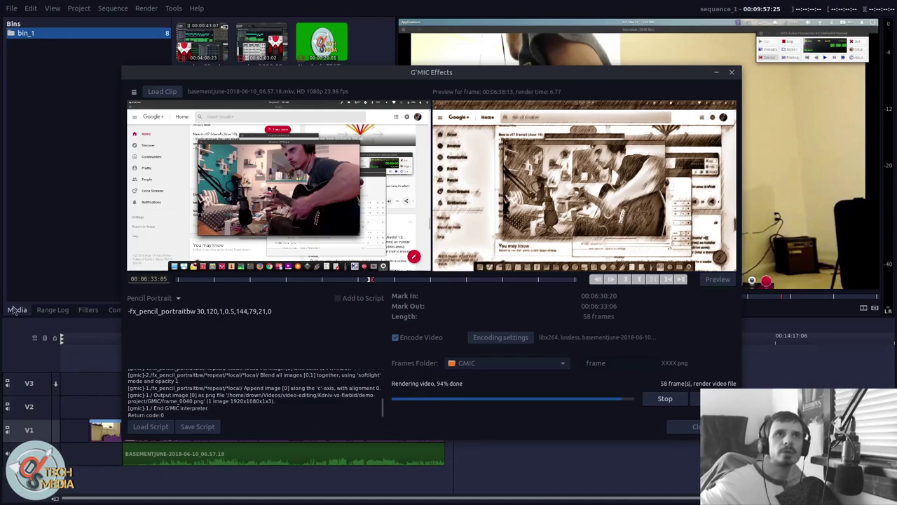
- Switch to the file manager and examine the rendered frame images in the demo project's GMIC folder
{"action": "key", "text": "alt+Tab"}
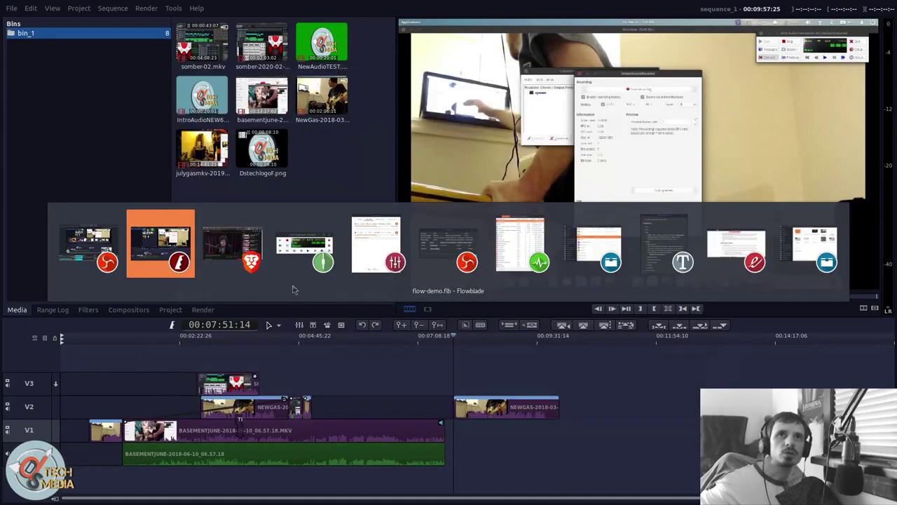
{"action": "key", "text": "alt+Tab"}
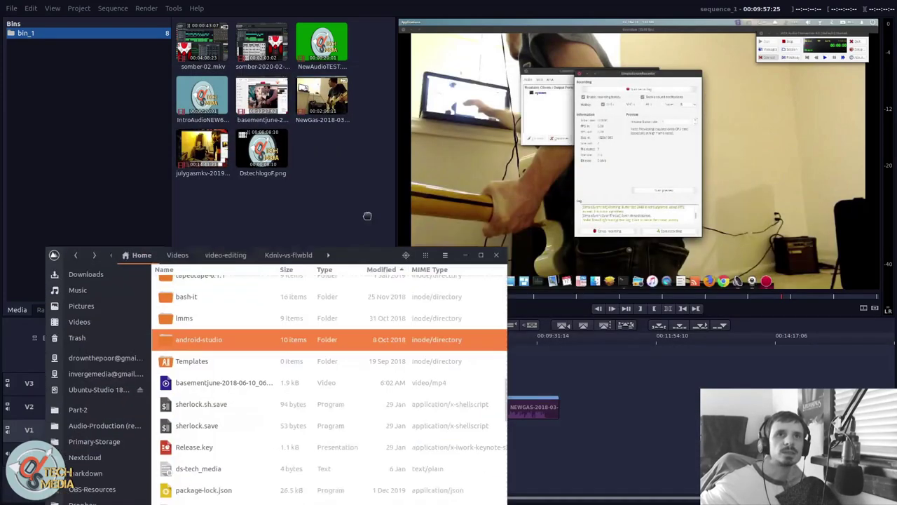
{"action": "scroll", "coordinate": [151, 354], "scroll_direction": "down", "scroll_amount": 2}
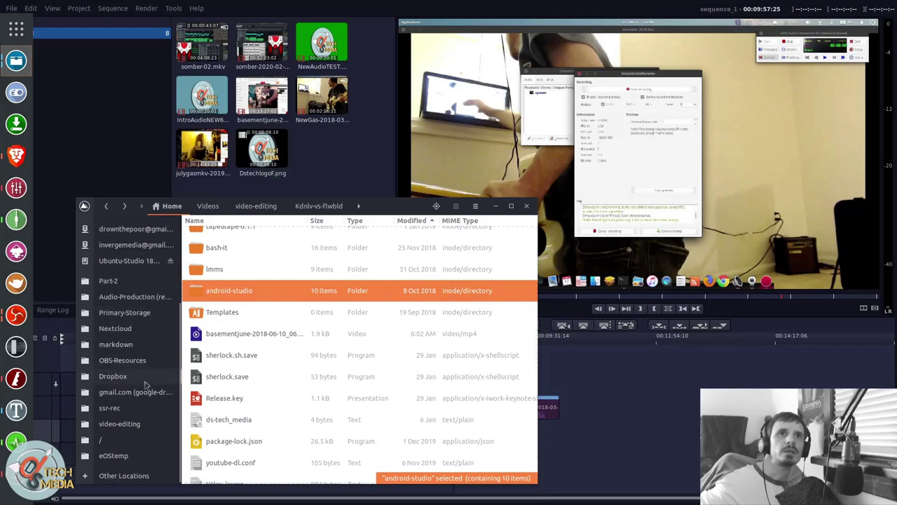
{"action": "left_click", "coordinate": [141, 423]}
{"action": "double_click", "coordinate": [248, 238]}
{"action": "scroll", "coordinate": [248, 321], "scroll_direction": "down", "scroll_amount": 3}
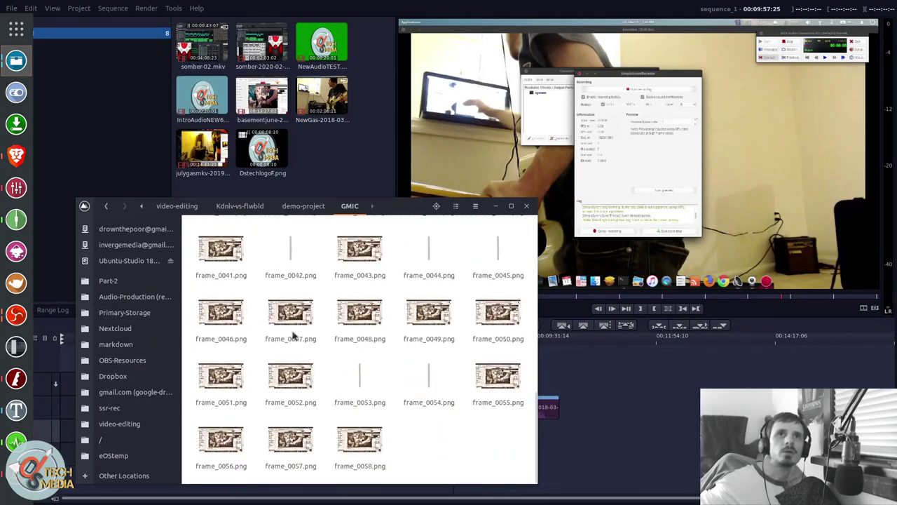
{"action": "scroll", "coordinate": [287, 319], "scroll_direction": "up", "scroll_amount": 10}
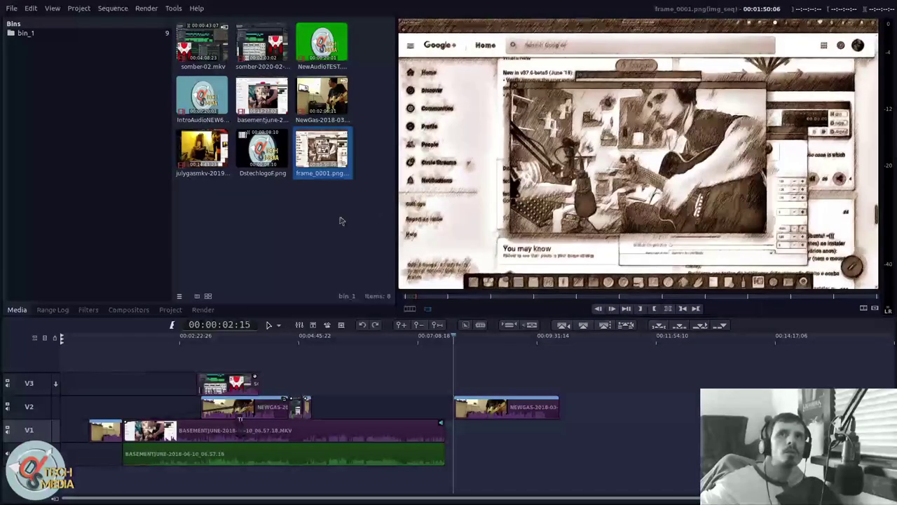
- Return the monitor to the start of the timeline, and open the frame_0001.png image sequence in the clip monitor
{"action": "left_click", "coordinate": [410, 308]}
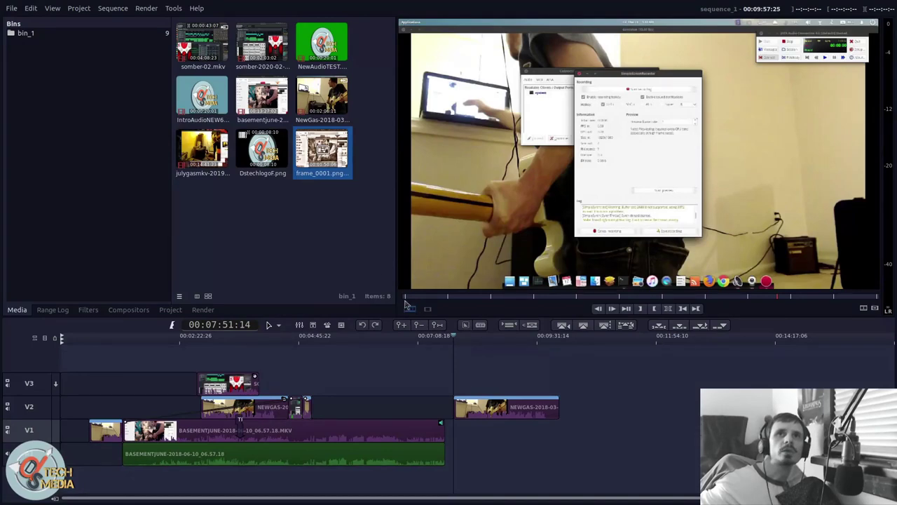
{"action": "left_click", "coordinate": [406, 297]}
{"action": "double_click", "coordinate": [333, 156]}
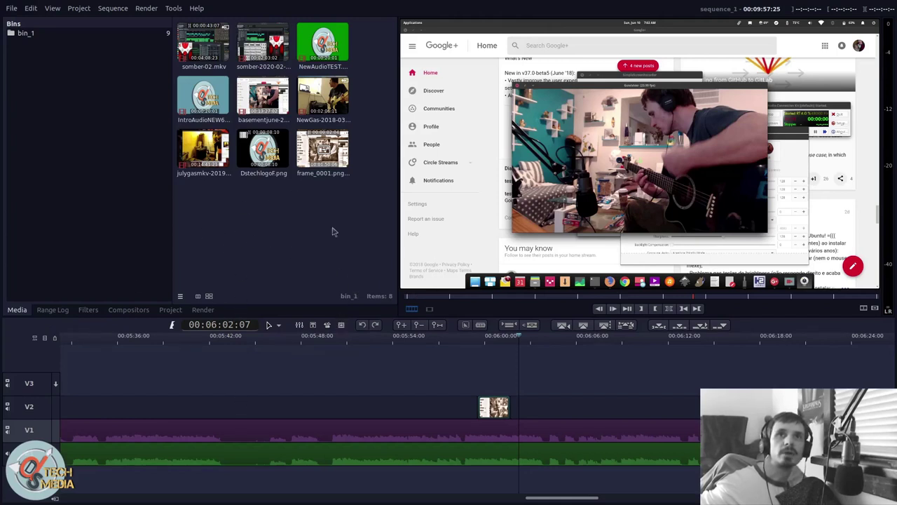
- Open the Volume Keyframes editor on the BASEMENTJUNE clip on V1, examine its level line and close it
{"action": "scroll", "coordinate": [378, 386], "scroll_direction": "right", "scroll_amount": 1}
{"action": "right_click", "coordinate": [329, 428]}
{"action": "mouse_move", "coordinate": [418, 422]}
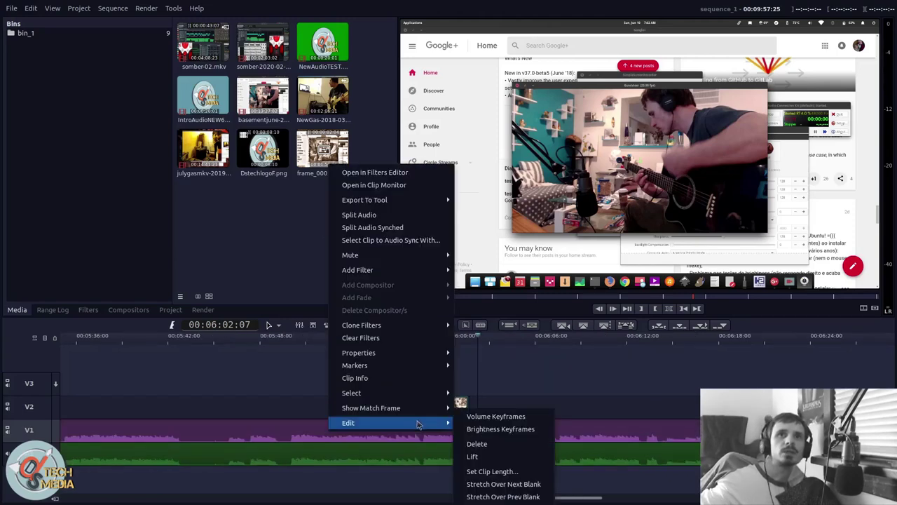
{"action": "left_click", "coordinate": [472, 421]}
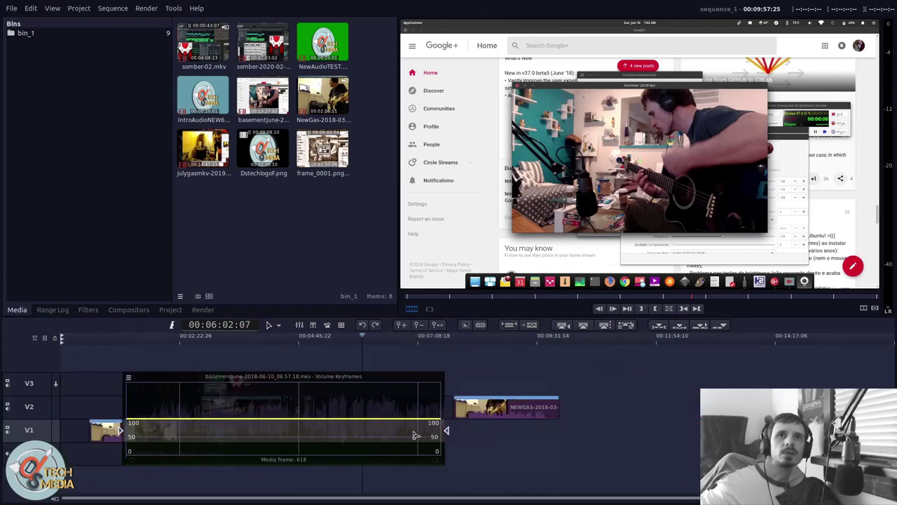
{"action": "scroll", "coordinate": [337, 424], "scroll_direction": "up", "scroll_amount": 2}
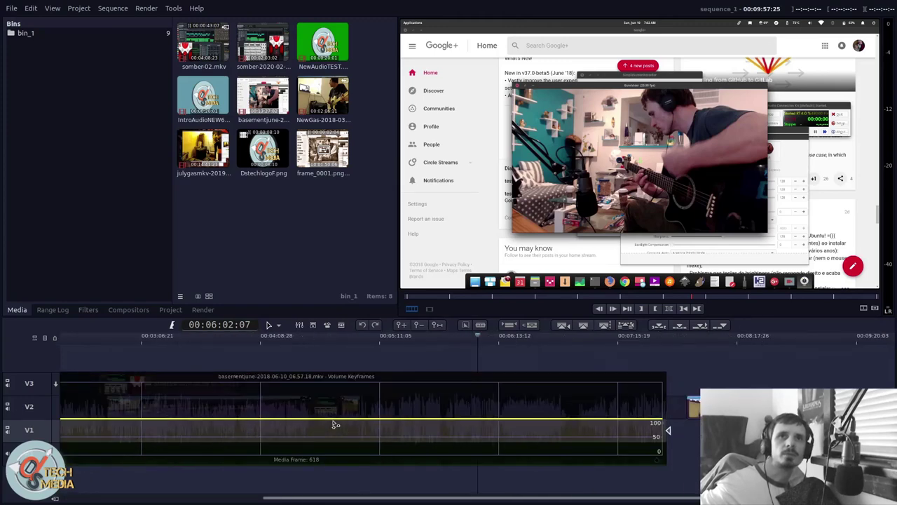
{"action": "key", "text": "Escape"}
- Open the Brightness Keyframes editor on the BASEMENTJUNE clip on V1, examine it and close it
{"action": "right_click", "coordinate": [327, 437]}
{"action": "left_click", "coordinate": [481, 436]}
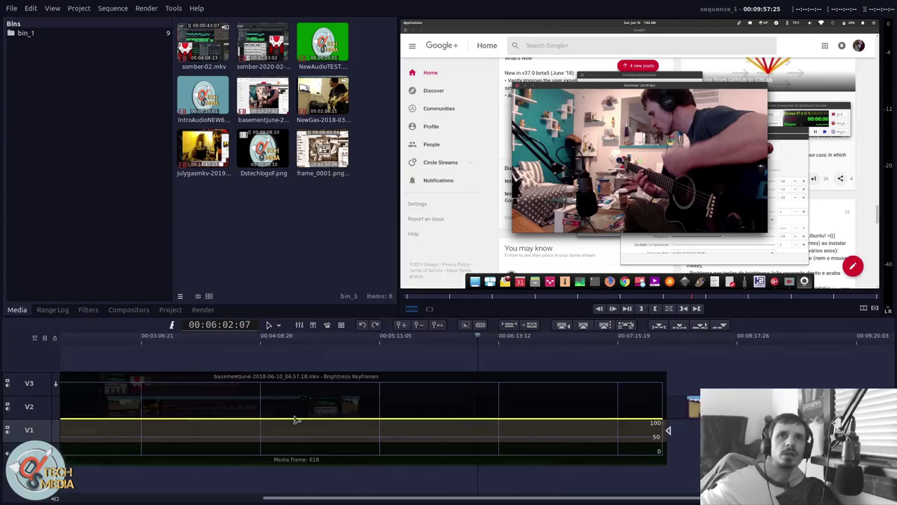
{"action": "scroll", "coordinate": [255, 424], "scroll_direction": "down", "scroll_amount": 2}
{"action": "key", "text": "Escape"}
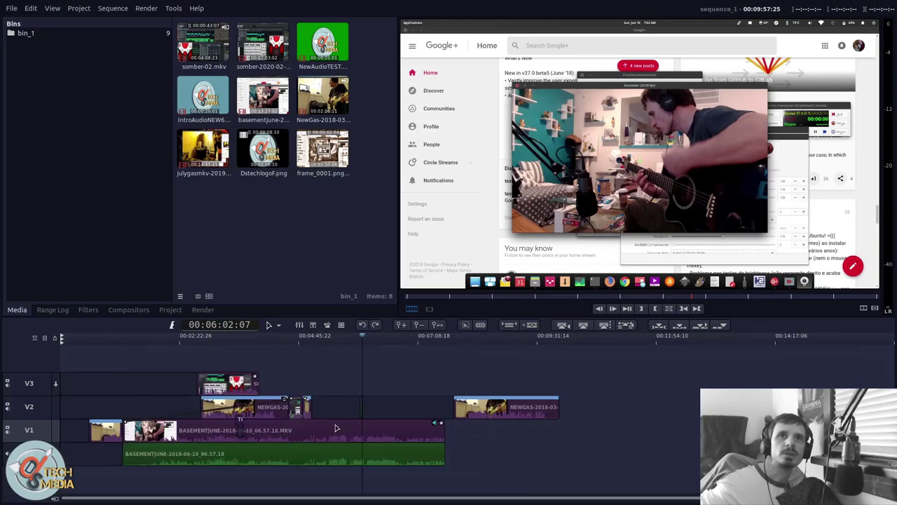
- Examine the keyframe editor of the frame_0001.png clip on V2, and play the timeline from 00:06:01:03
{"action": "scroll", "coordinate": [350, 417], "scroll_direction": "up", "scroll_amount": 4}
{"action": "left_click", "coordinate": [421, 407]}
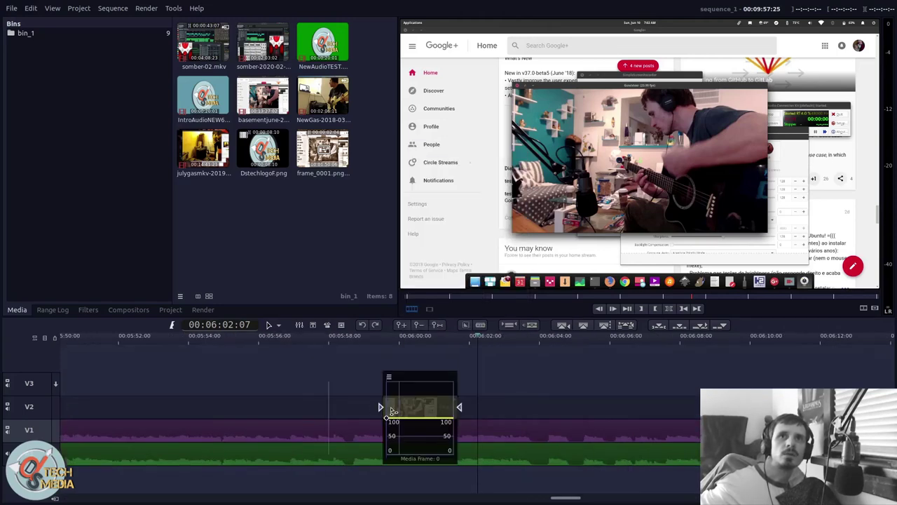
{"action": "left_click", "coordinate": [395, 411]}
{"action": "left_click", "coordinate": [427, 408]}
{"action": "left_click", "coordinate": [440, 404]}
{"action": "left_click", "coordinate": [389, 377]}
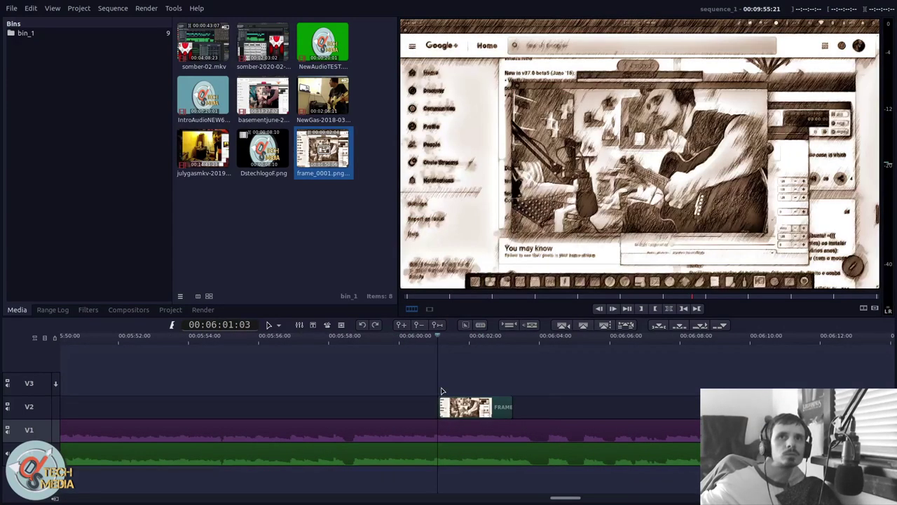
{"action": "key", "text": "space"}
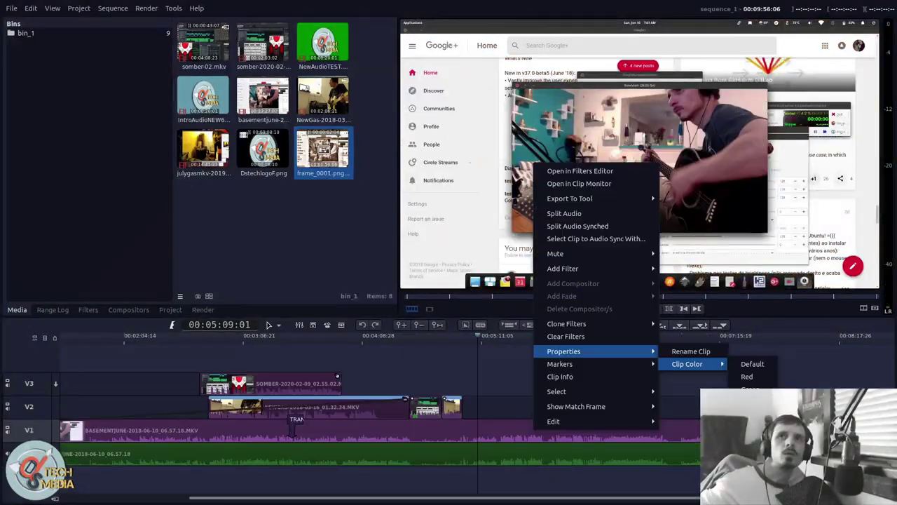
- Set the clip color of the BASEMENTJUNE clip on V1 to blue
{"action": "key", "text": "Escape"}
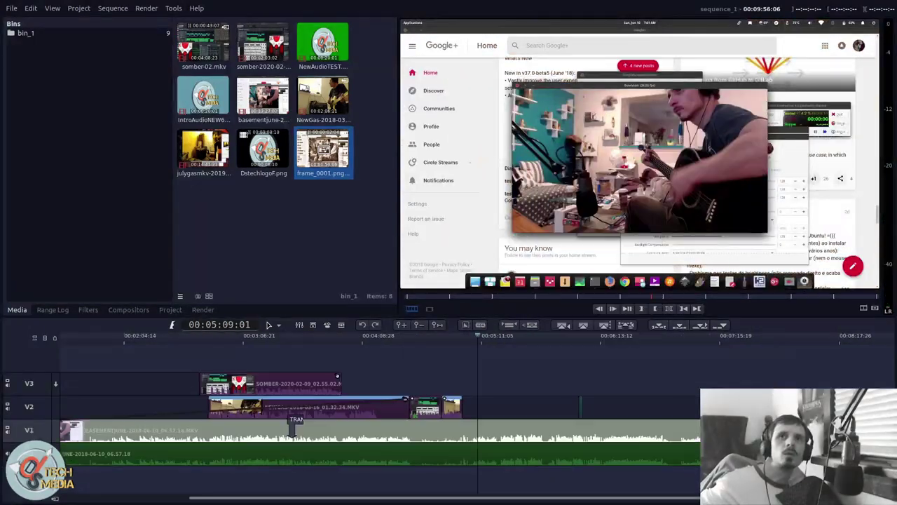
{"action": "right_click", "coordinate": [507, 434]}
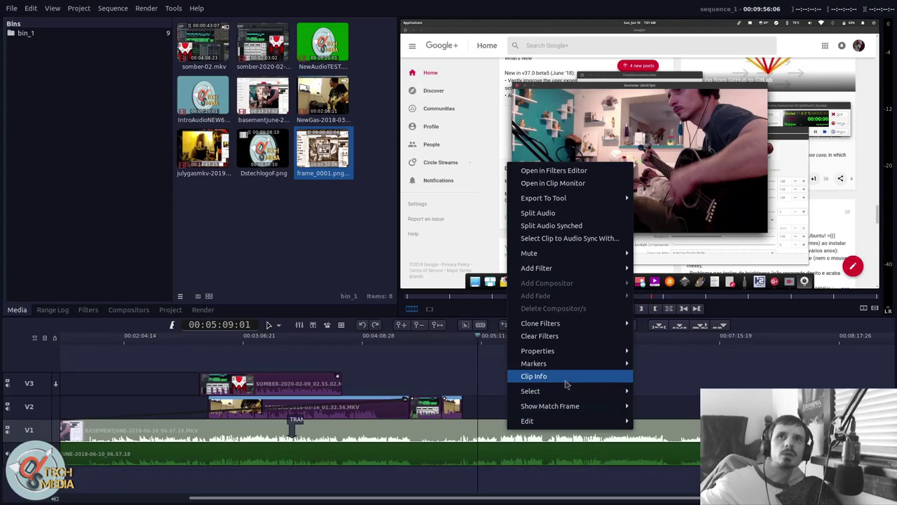
{"action": "mouse_move", "coordinate": [561, 350]}
{"action": "mouse_move", "coordinate": [667, 364]}
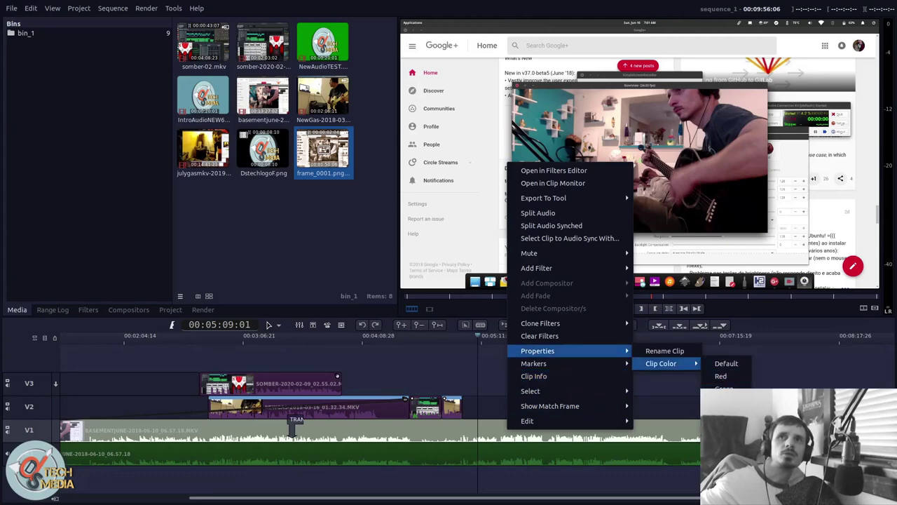
{"action": "left_click", "coordinate": [722, 401]}
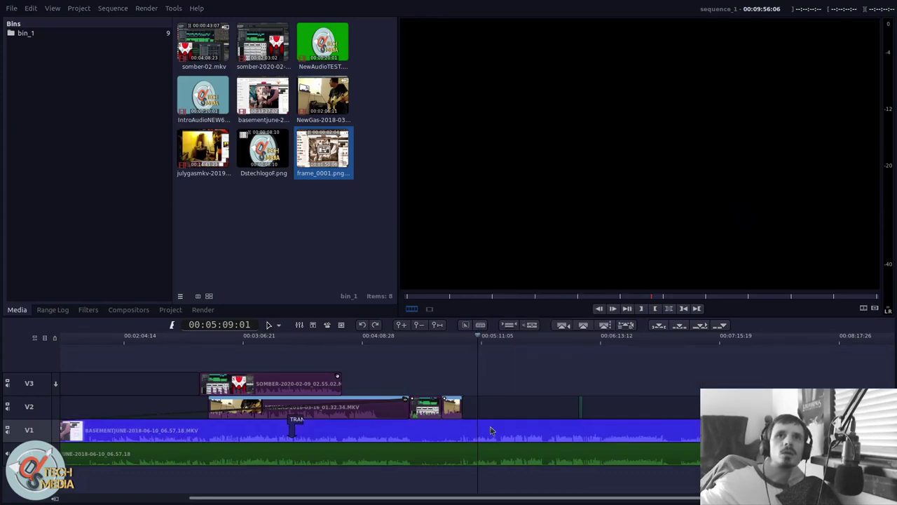
- View the BASEMENTJUNE clip in the G'MIC Effects tool and close the tool
{"action": "key", "text": "alt+Tab"}
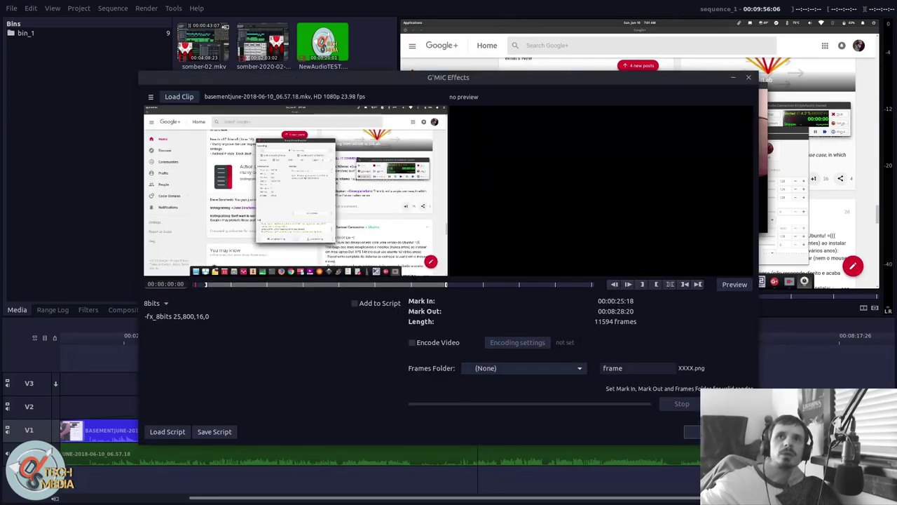
{"action": "left_click", "coordinate": [719, 431]}
- Export the NewGas clip on V2 to the Slow/Fast Motion tool and set the speed to 202%
{"action": "right_click", "coordinate": [490, 433]}
{"action": "mouse_move", "coordinate": [577, 199]}
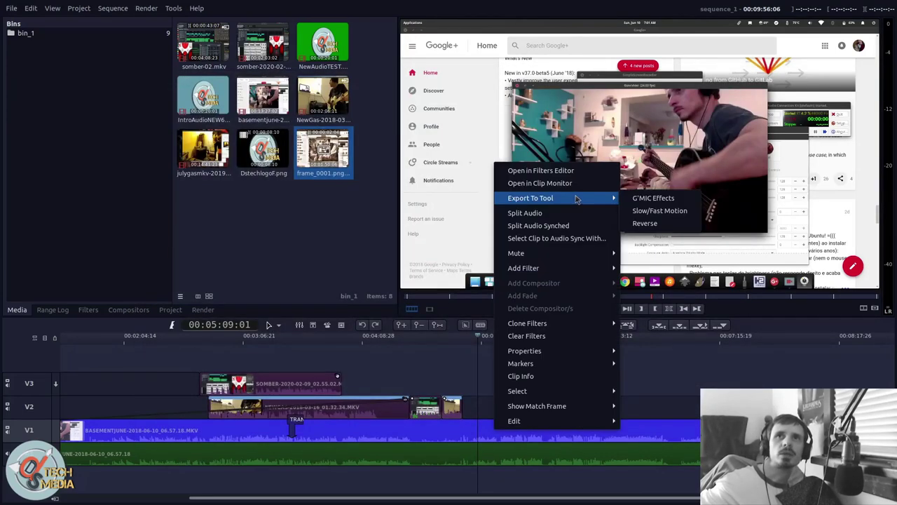
{"action": "left_click", "coordinate": [660, 211]}
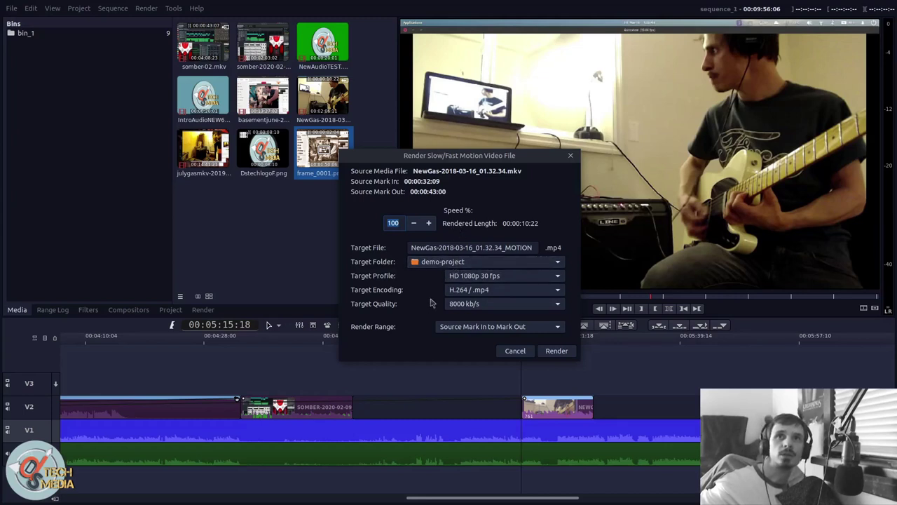
{"action": "left_click", "coordinate": [429, 223]}
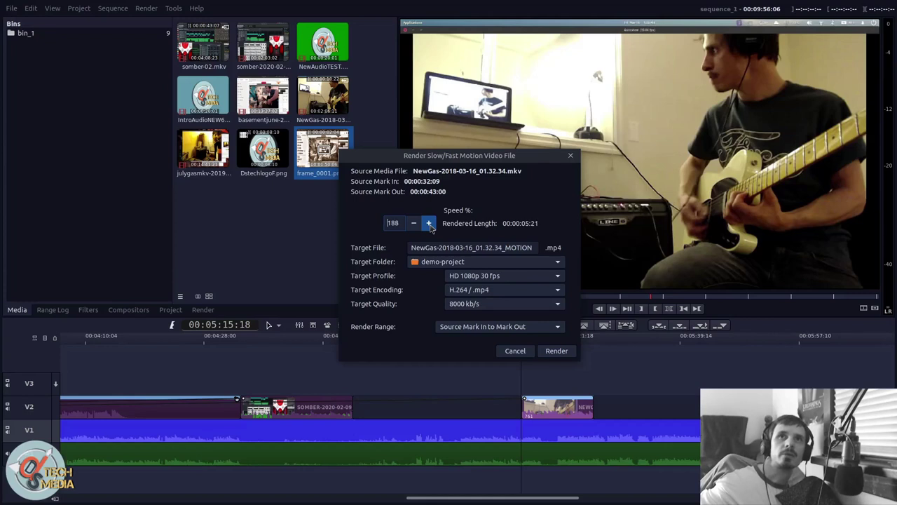
{"action": "left_click", "coordinate": [429, 224]}
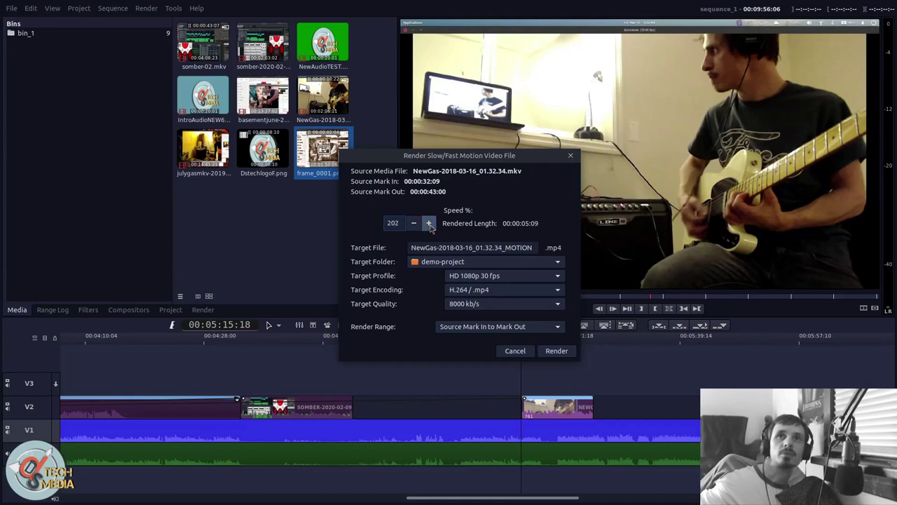
- Check the available target encodings, keep H.264 / .mp4, and render the NewGas motion file from source mark in to mark out
{"action": "left_click", "coordinate": [491, 262]}
{"action": "left_click", "coordinate": [490, 262]}
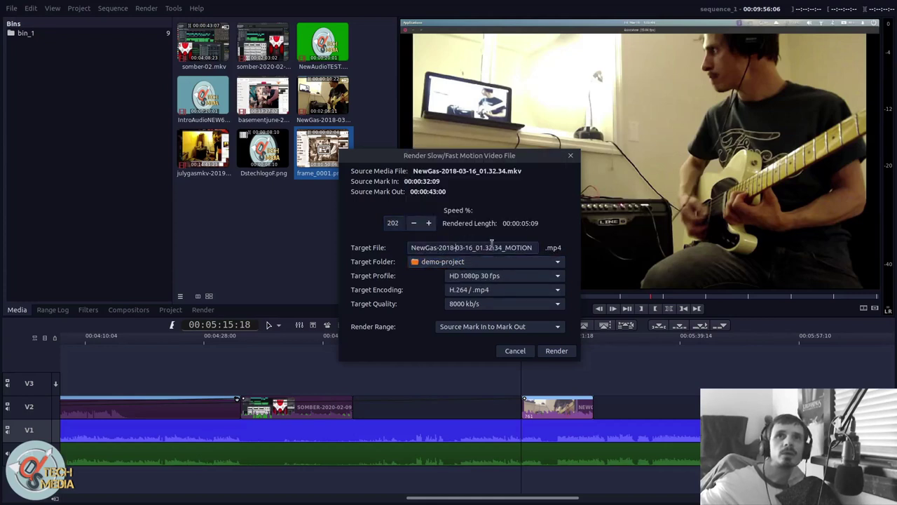
{"action": "left_click", "coordinate": [522, 290]}
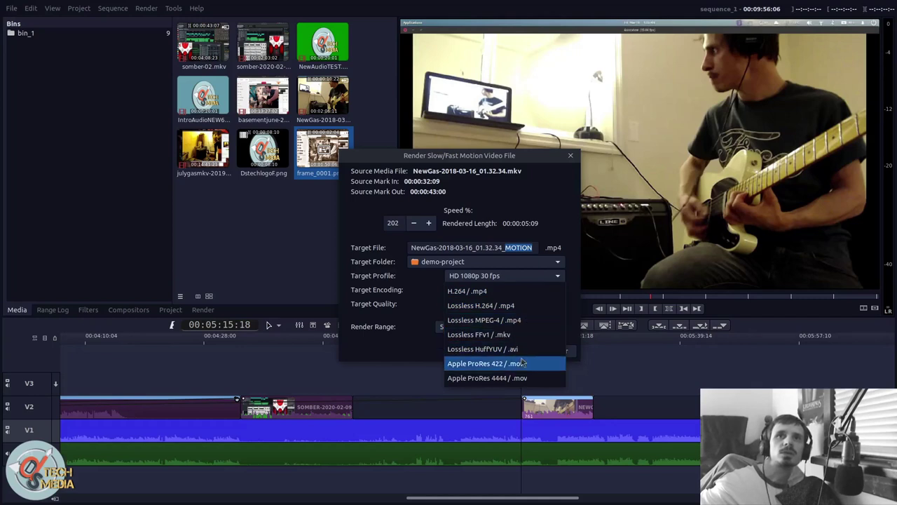
{"action": "left_click", "coordinate": [415, 300]}
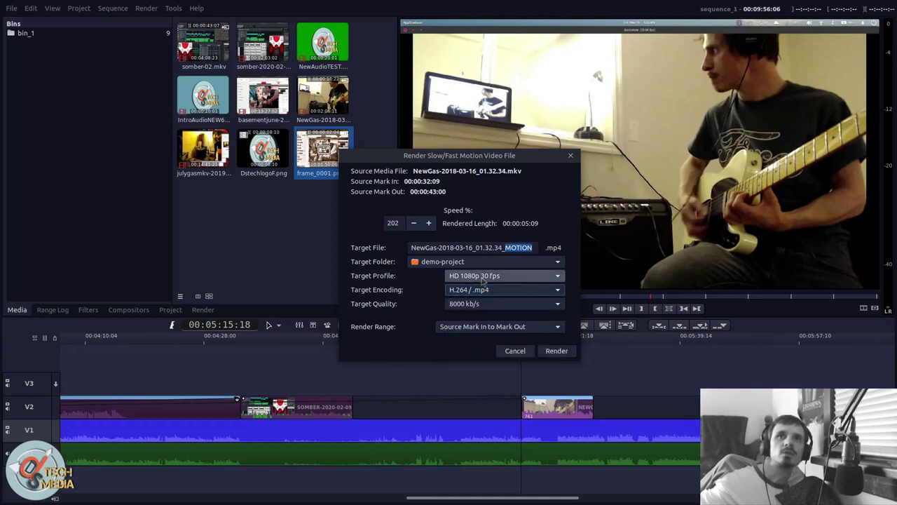
{"action": "left_click", "coordinate": [556, 350]}
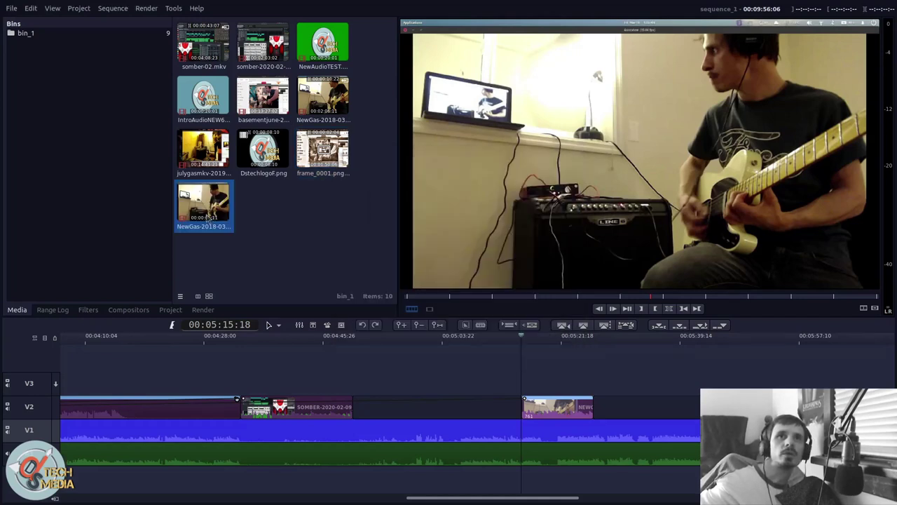
- Place the rendered NewGas motion clip on V2 just before the existing NewGas clip, and delete that existing clip
{"action": "left_click_drag", "start_coordinate": [209, 218], "coordinate": [491, 392]}
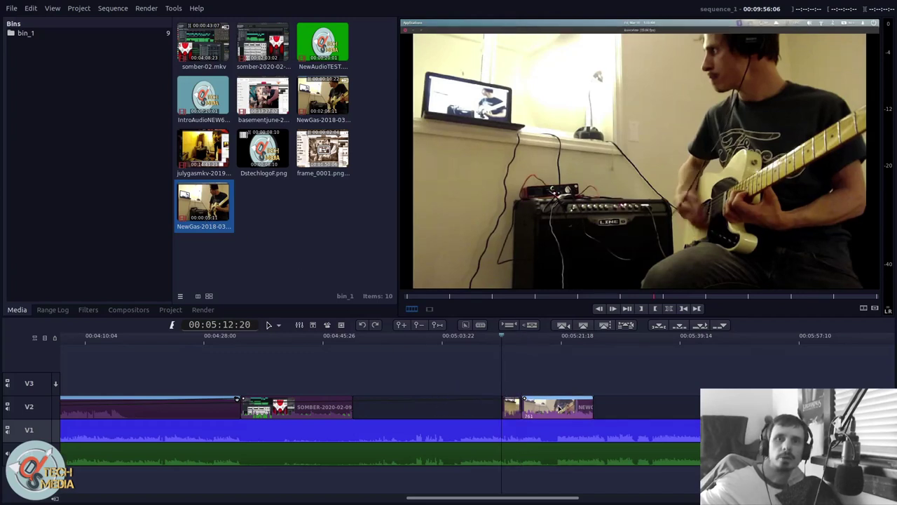
{"action": "key", "text": "Delete"}
{"action": "key", "text": "space"}
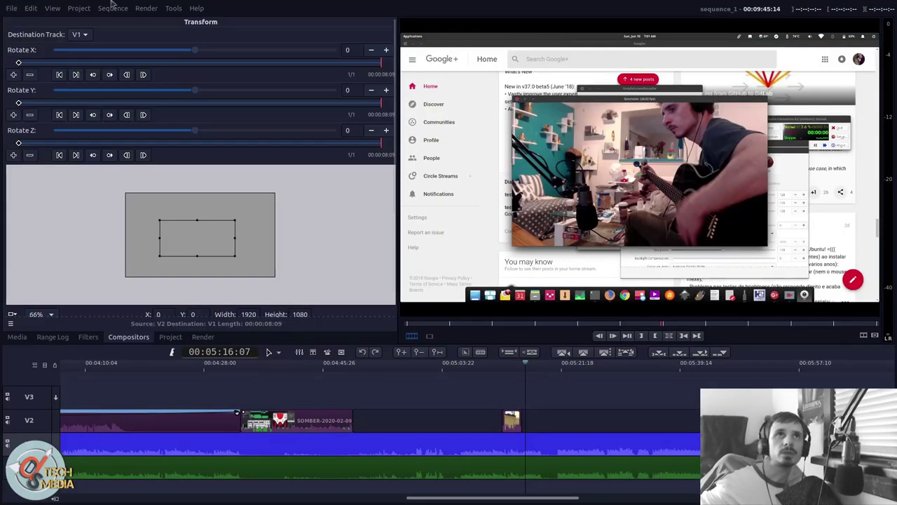
- Examine the project export formats, including MLT XML and EDL
{"action": "left_click", "coordinate": [13, 8]}
{"action": "mouse_move", "coordinate": [96, 103]}
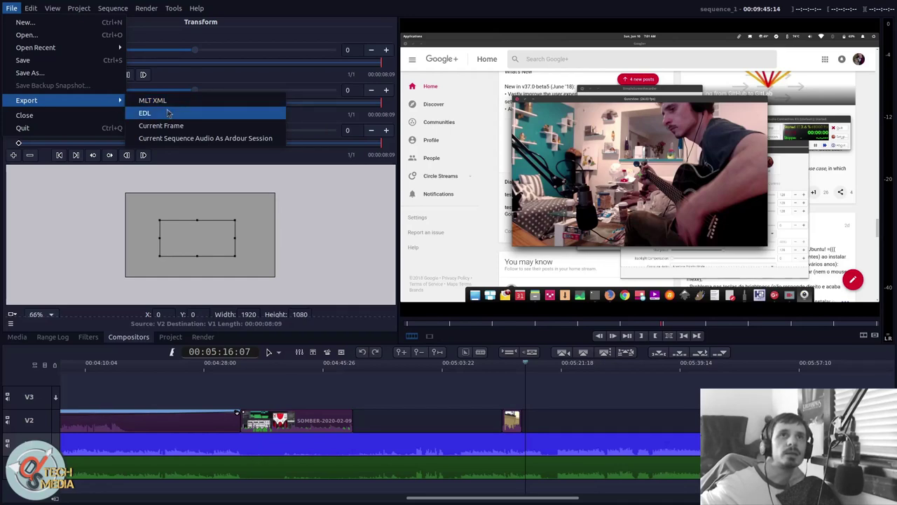
{"action": "key", "text": "Escape"}
{"action": "left_click", "coordinate": [10, 11]}
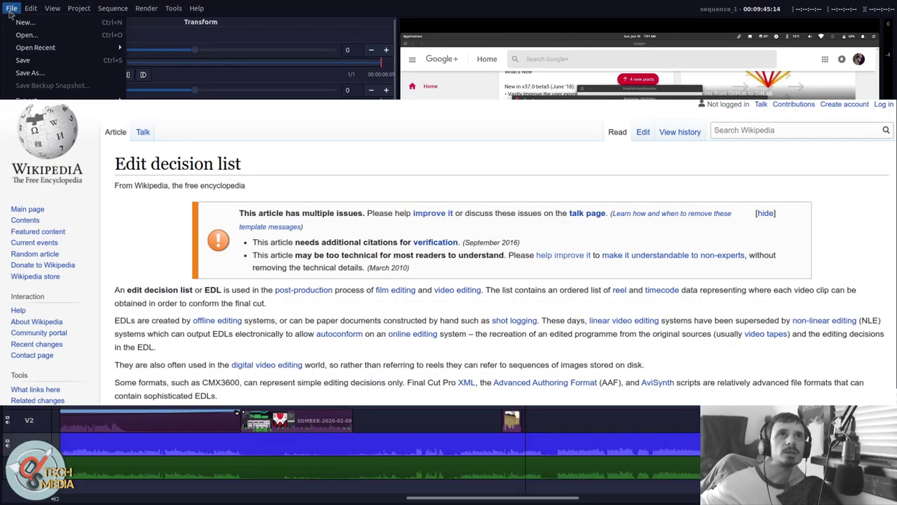
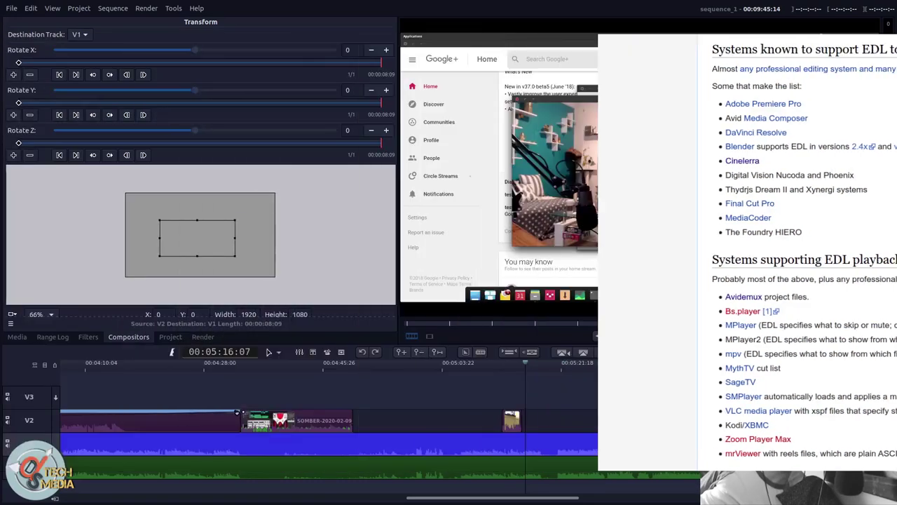
- Export the current sequence's audio as an Ardour session into the flowblade folder inside Music
{"action": "left_click", "coordinate": [11, 8]}
{"action": "mouse_move", "coordinate": [26, 101]}
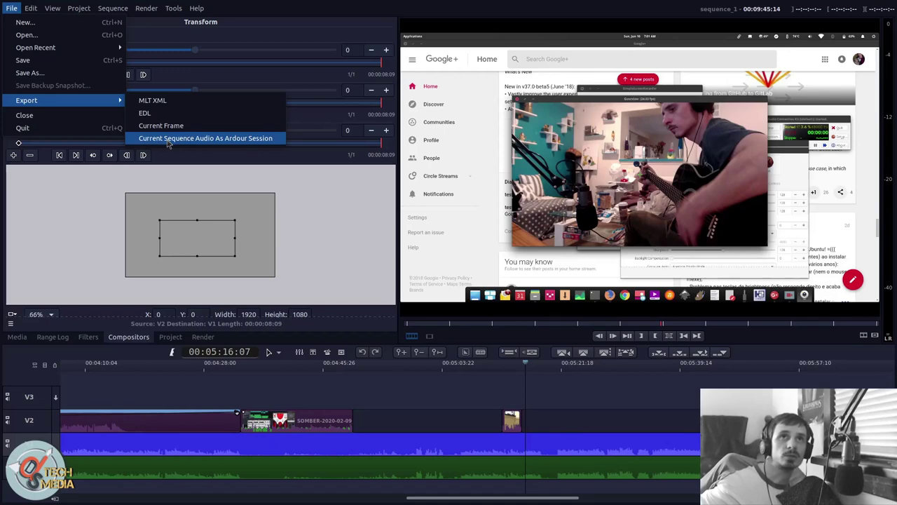
{"action": "left_click", "coordinate": [169, 138]}
{"action": "left_click", "coordinate": [500, 373]}
{"action": "left_click", "coordinate": [464, 367]}
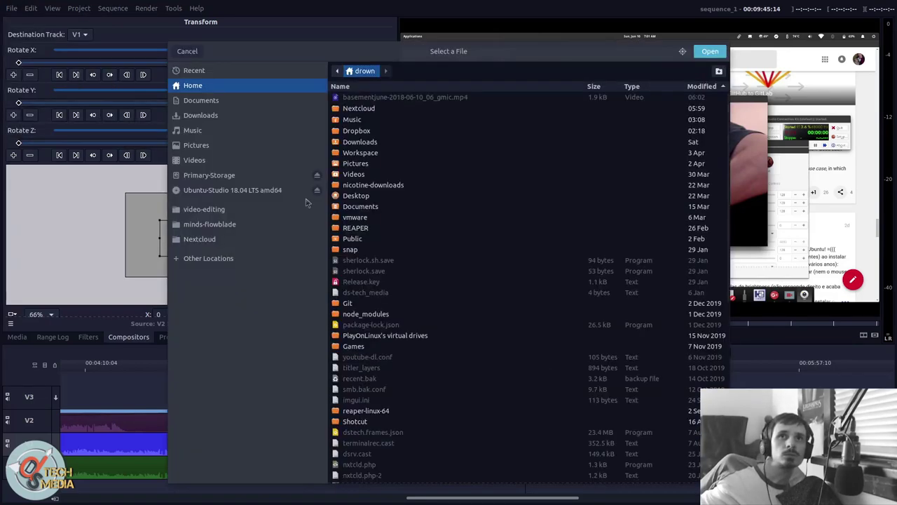
{"action": "left_click", "coordinate": [237, 133]}
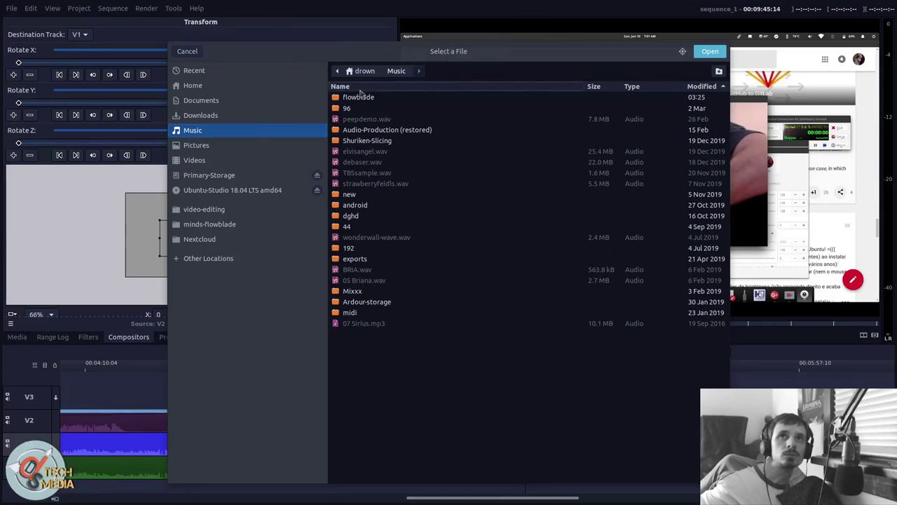
{"action": "double_click", "coordinate": [356, 186]}
{"action": "left_click", "coordinate": [710, 51]}
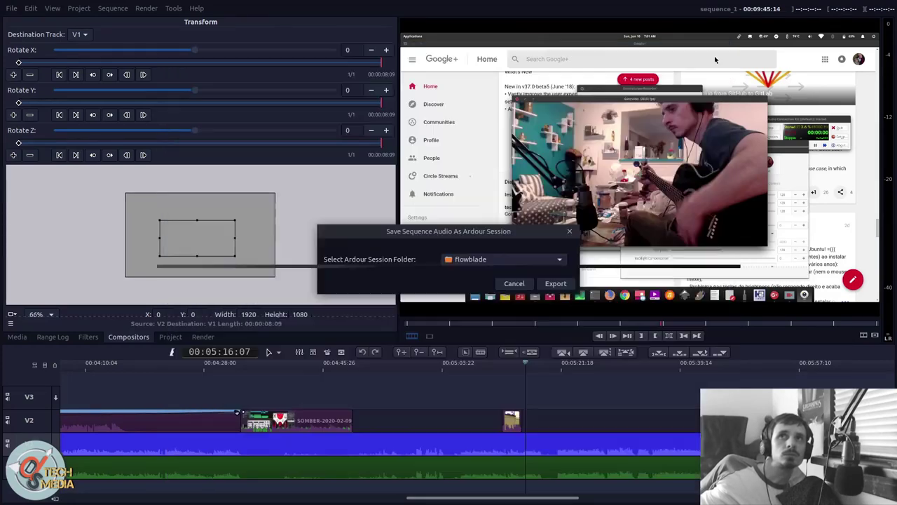
{"action": "left_click", "coordinate": [558, 284]}
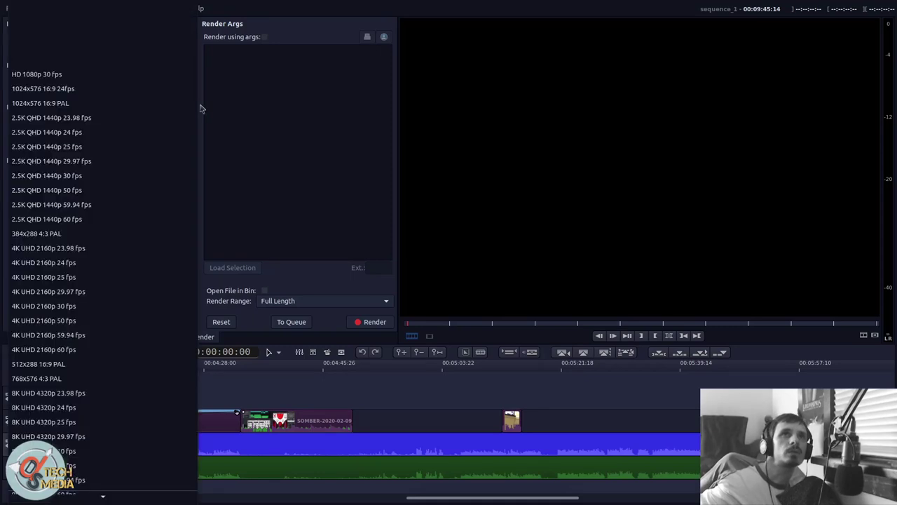
- Examine the list of available render profiles, from 4K and 8K UHD down to HD, NTSC and SVCD, and close it
{"action": "left_click", "coordinate": [199, 107]}
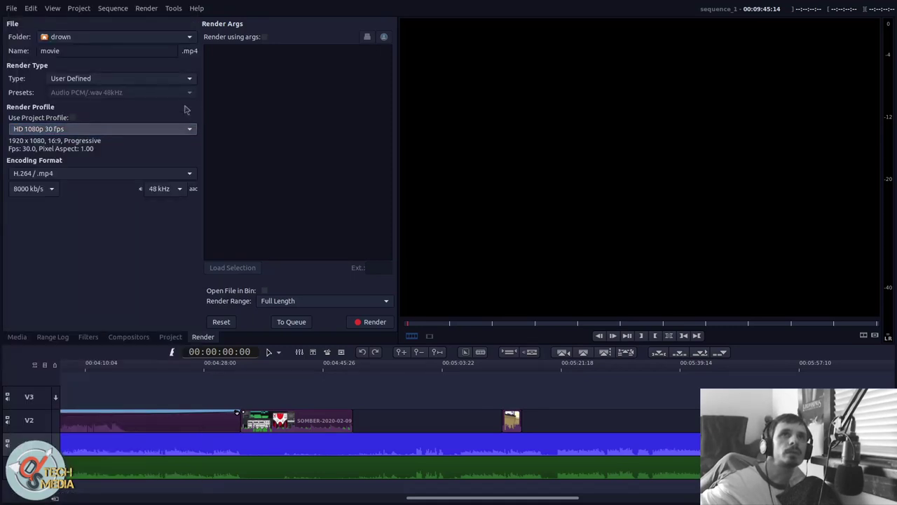
{"action": "left_click", "coordinate": [150, 126]}
{"action": "scroll", "coordinate": [159, 149], "scroll_direction": "down", "scroll_amount": 5}
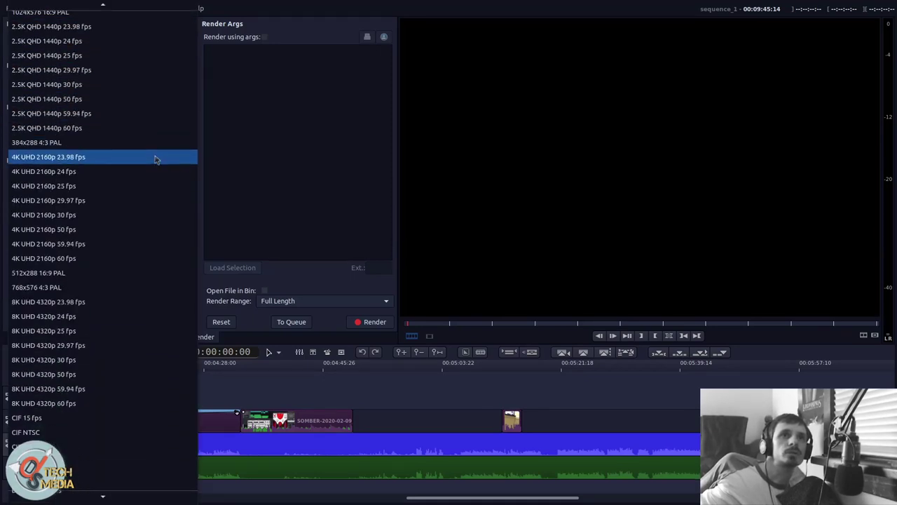
{"action": "scroll", "coordinate": [155, 162], "scroll_direction": "down", "scroll_amount": 15}
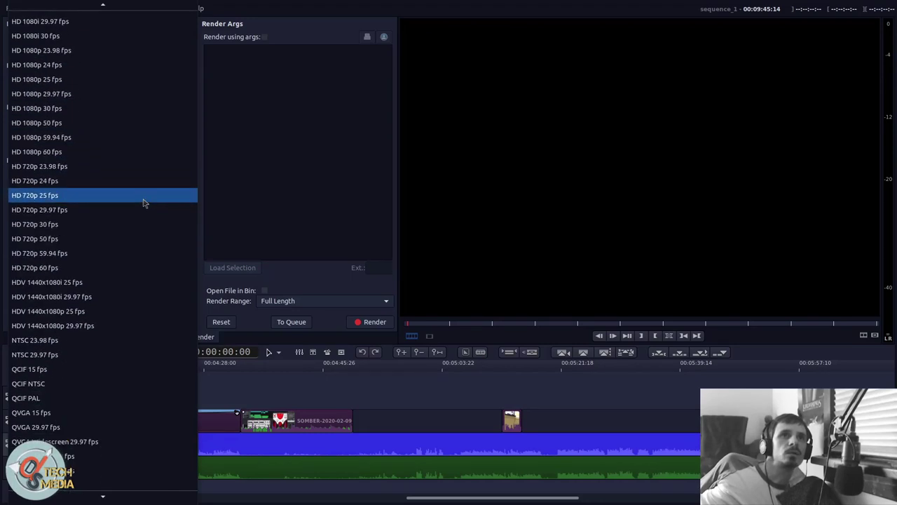
{"action": "scroll", "coordinate": [141, 235], "scroll_direction": "down", "scroll_amount": 2}
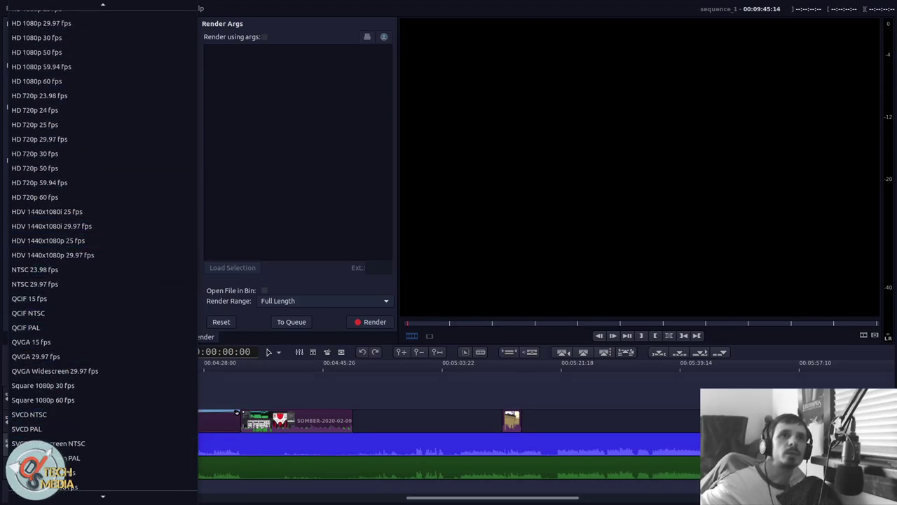
{"action": "mouse_move", "coordinate": [109, 502]}
{"action": "key", "text": "Escape"}
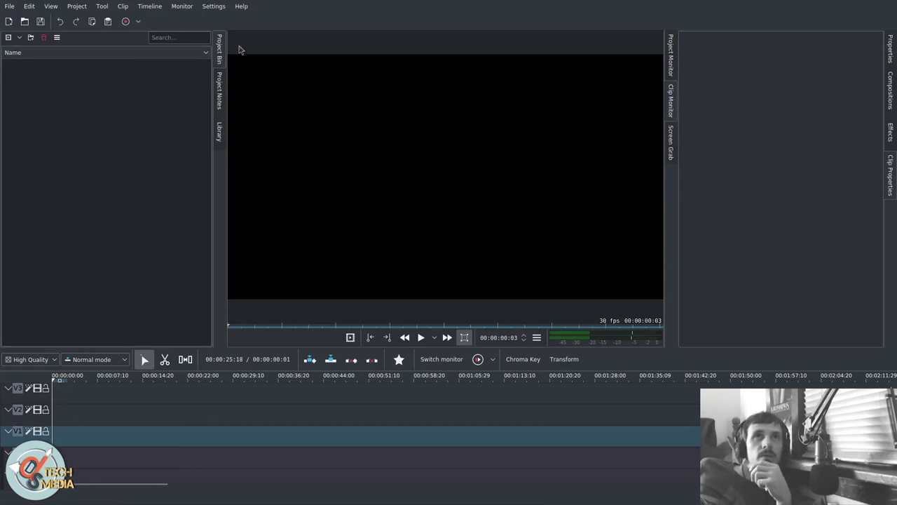
- Switch to Kdenlive, run its config wizard to view the codec and hardware acceleration check, and close the wizard
{"action": "left_click", "coordinate": [215, 6]}
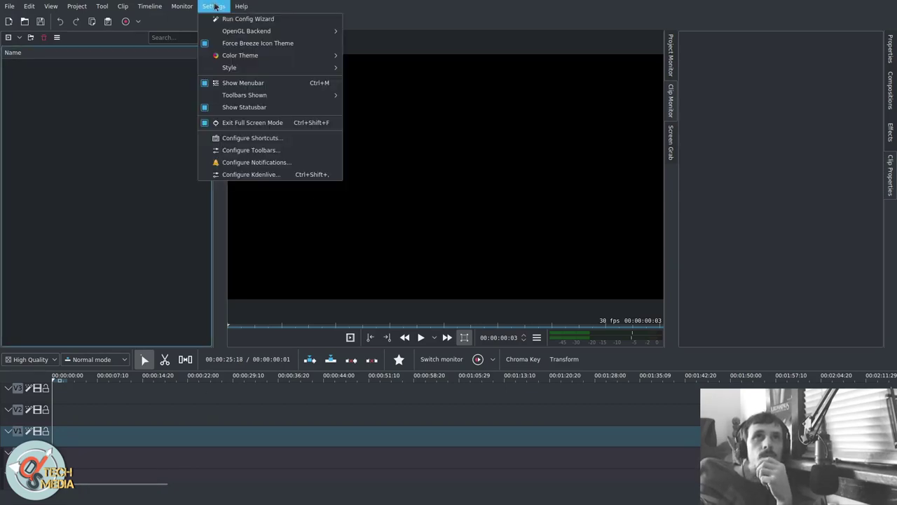
{"action": "left_click", "coordinate": [221, 19]}
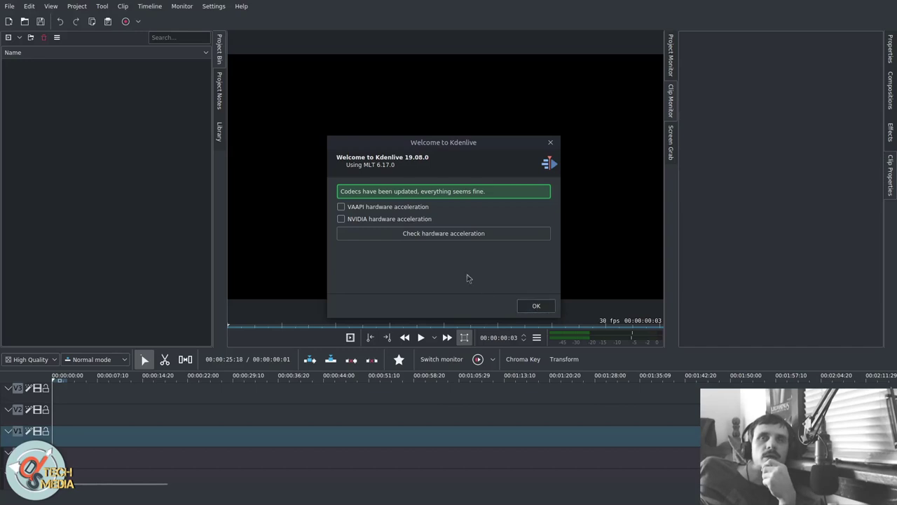
{"action": "left_click", "coordinate": [544, 305]}
- Open Kdenlive's configuration and examine the Misc settings, including tab position and default durations
{"action": "left_click", "coordinate": [214, 7]}
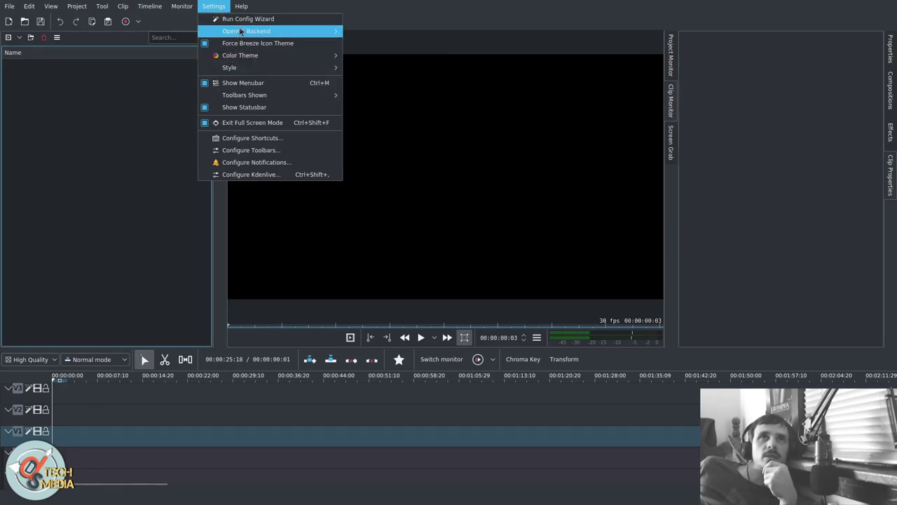
{"action": "mouse_move", "coordinate": [238, 101]}
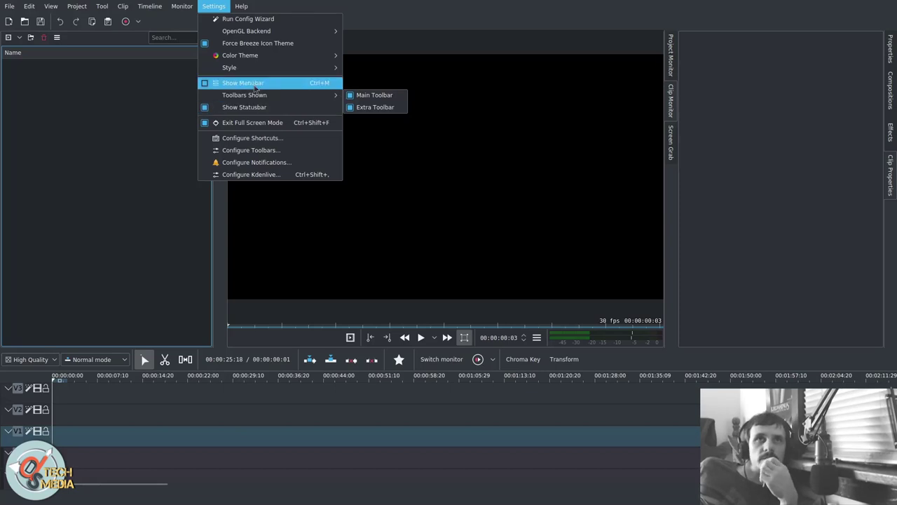
{"action": "left_click", "coordinate": [301, 174]}
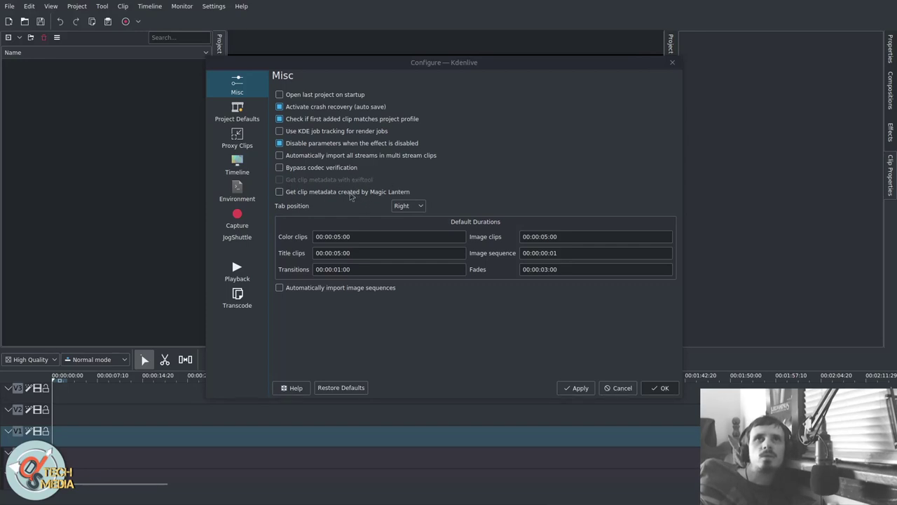
{"action": "left_click", "coordinate": [314, 205]}
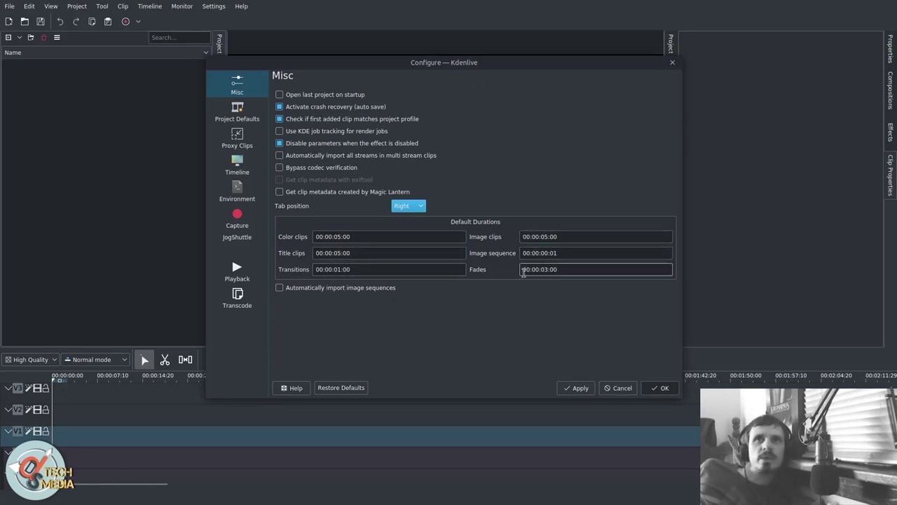
- Examine the Project Defaults settings, including the default profile presets and the timeline preview options
{"action": "left_click", "coordinate": [237, 112]}
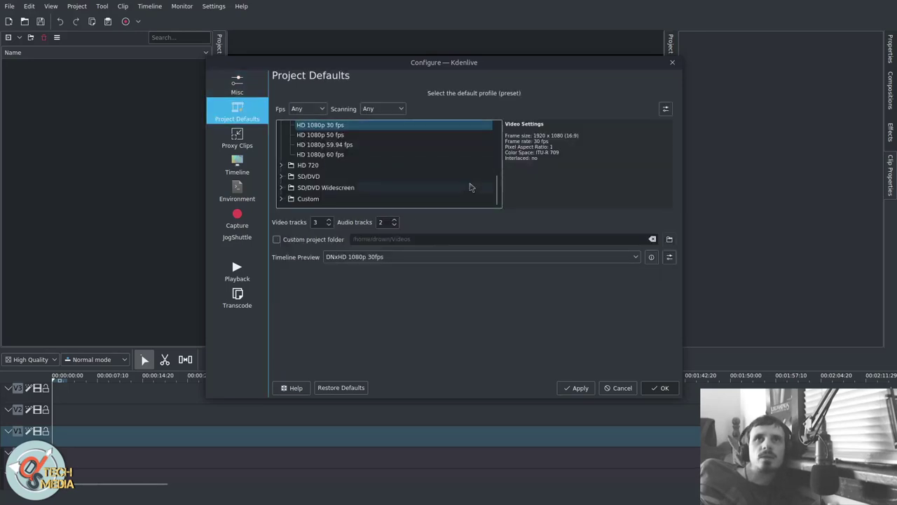
{"action": "scroll", "coordinate": [471, 187], "scroll_direction": "up", "scroll_amount": 1}
{"action": "scroll", "coordinate": [381, 172], "scroll_direction": "up", "scroll_amount": 5}
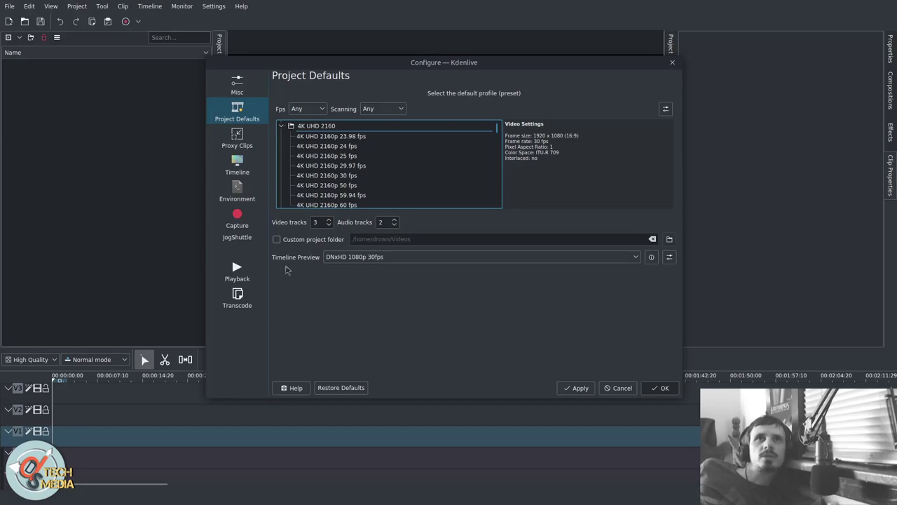
{"action": "left_click", "coordinate": [392, 257]}
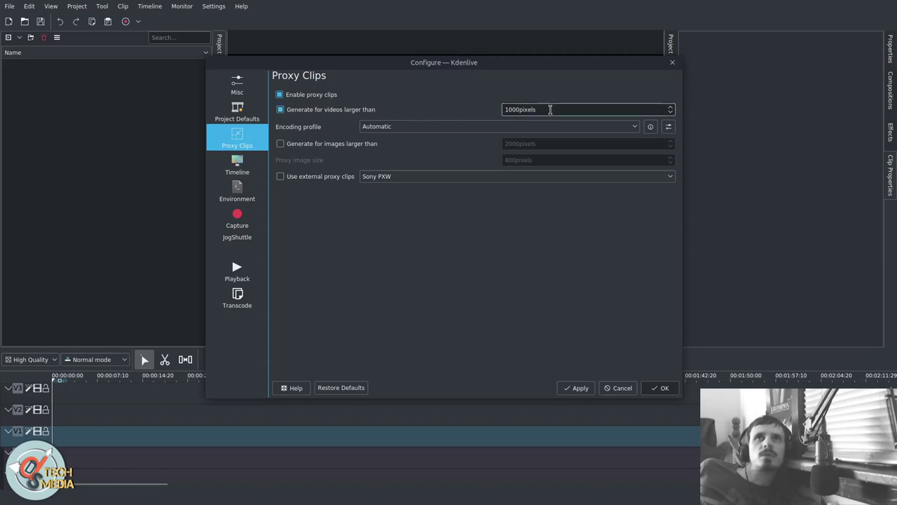
- Examine the Proxy Clips settings, including the video size threshold, the encoding profiles and the external proxy clip options
{"action": "left_click", "coordinate": [550, 109]}
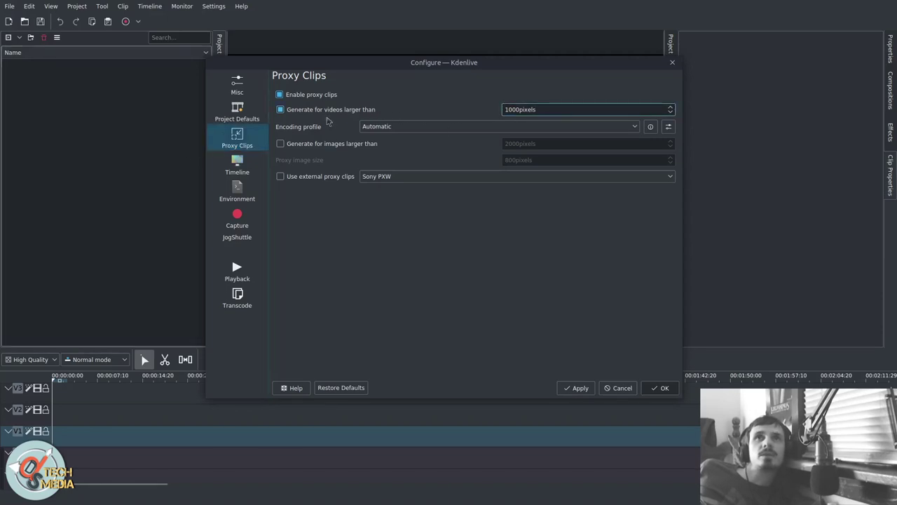
{"action": "left_click", "coordinate": [399, 129]}
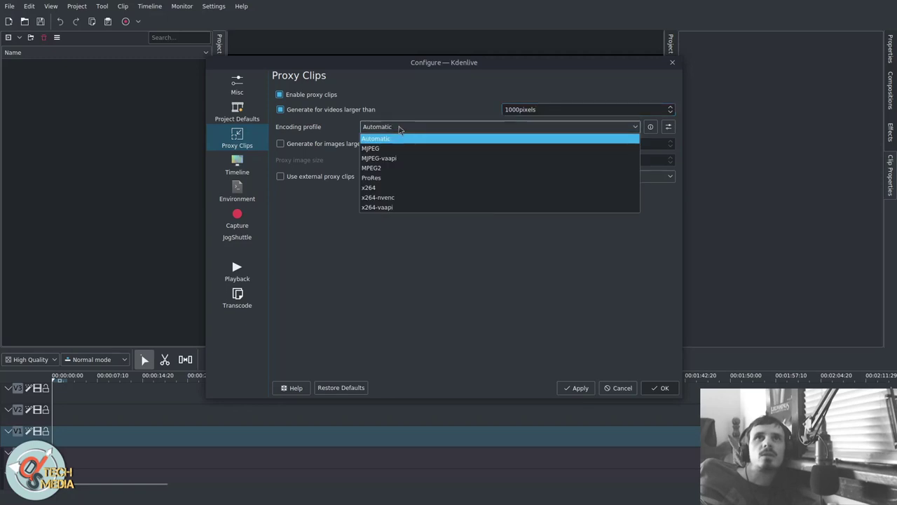
{"action": "left_click", "coordinate": [303, 151]}
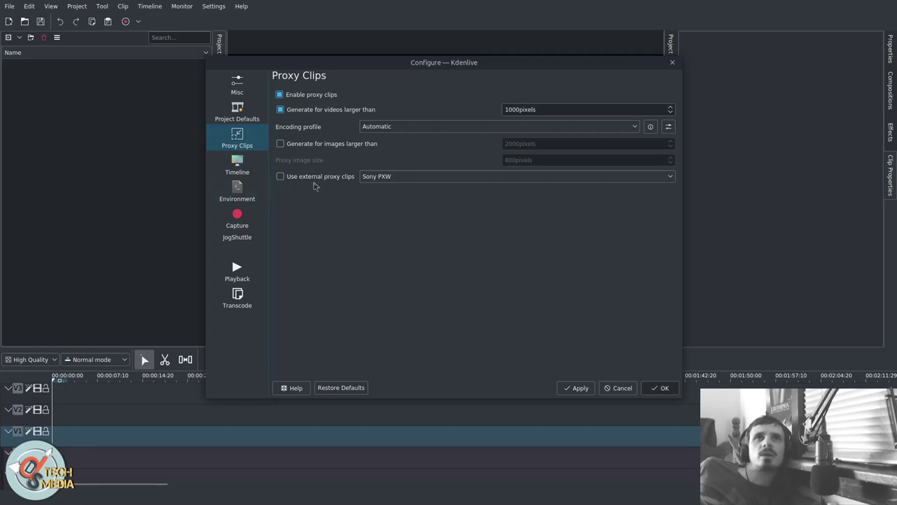
{"action": "left_click", "coordinate": [382, 179]}
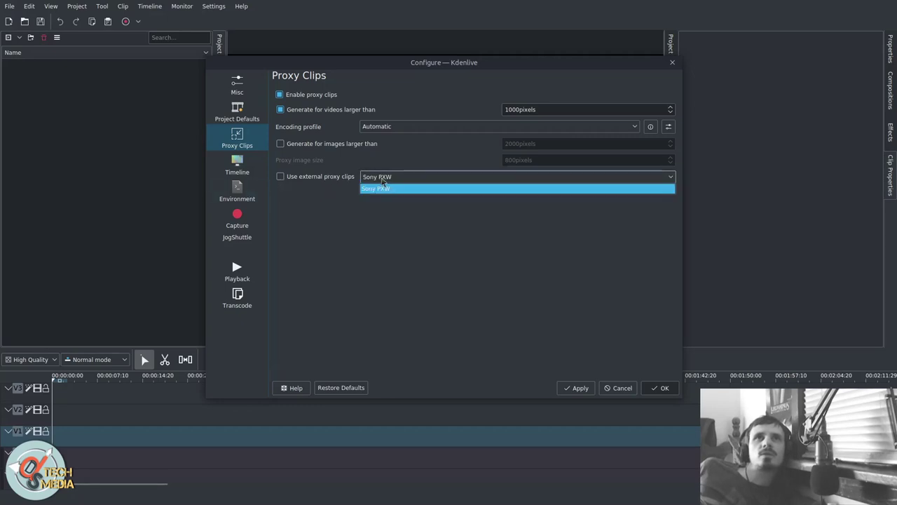
{"action": "left_click", "coordinate": [382, 181]}
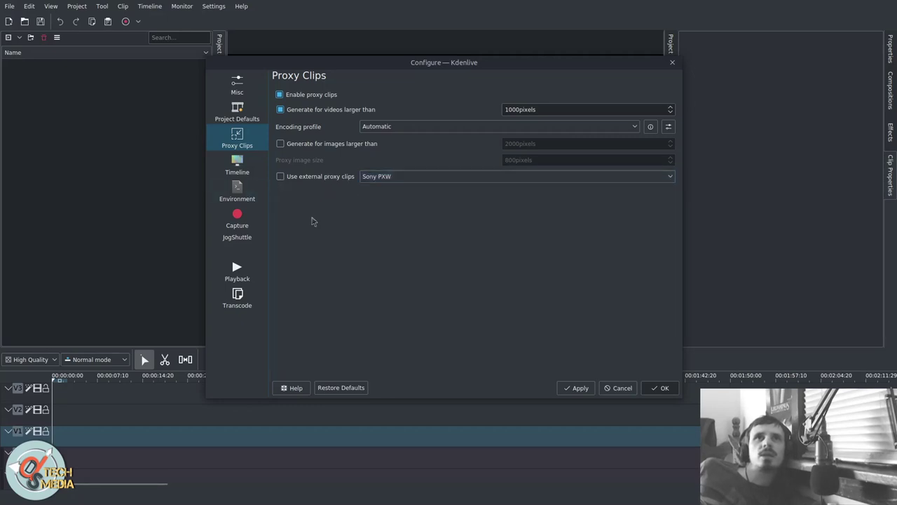
- Examine the Timeline settings and the Environment settings, including the concurrent proxy threads and the MLT processing threads
{"action": "left_click", "coordinate": [242, 167]}
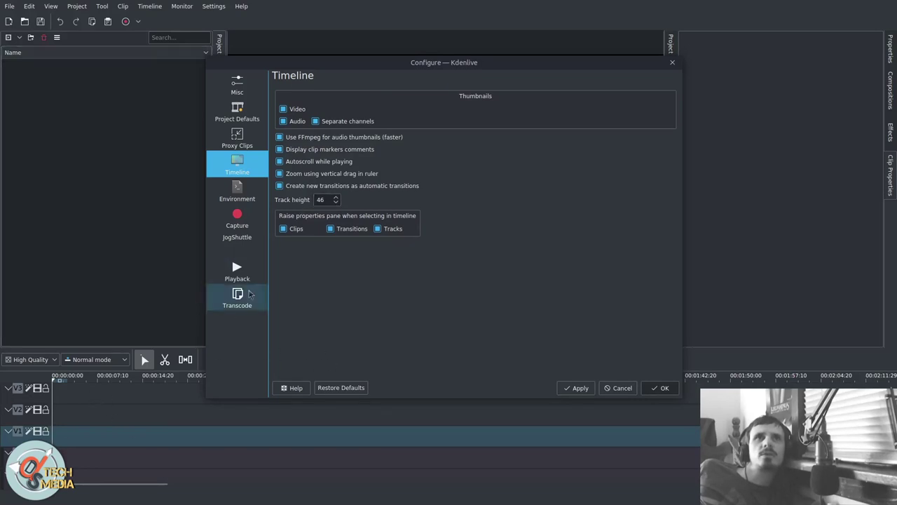
{"action": "left_click", "coordinate": [237, 191]}
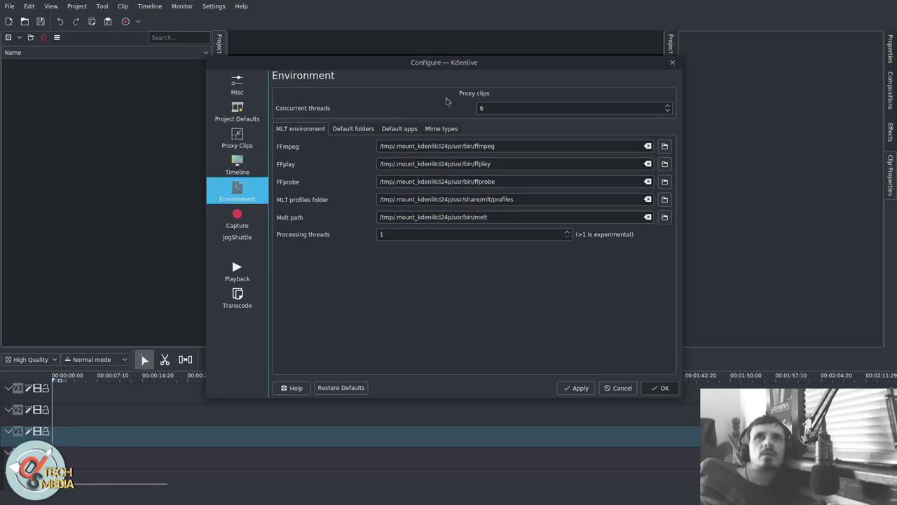
{"action": "left_click", "coordinate": [564, 108]}
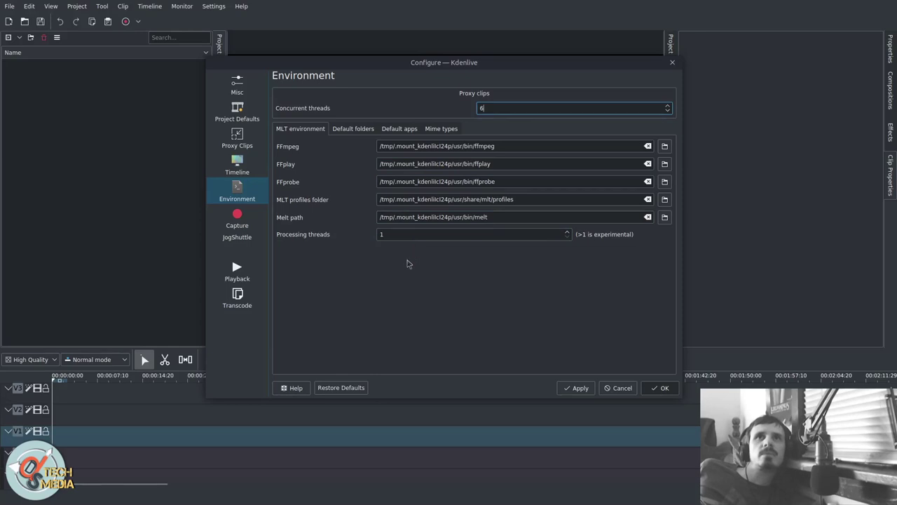
{"action": "left_click", "coordinate": [503, 235]}
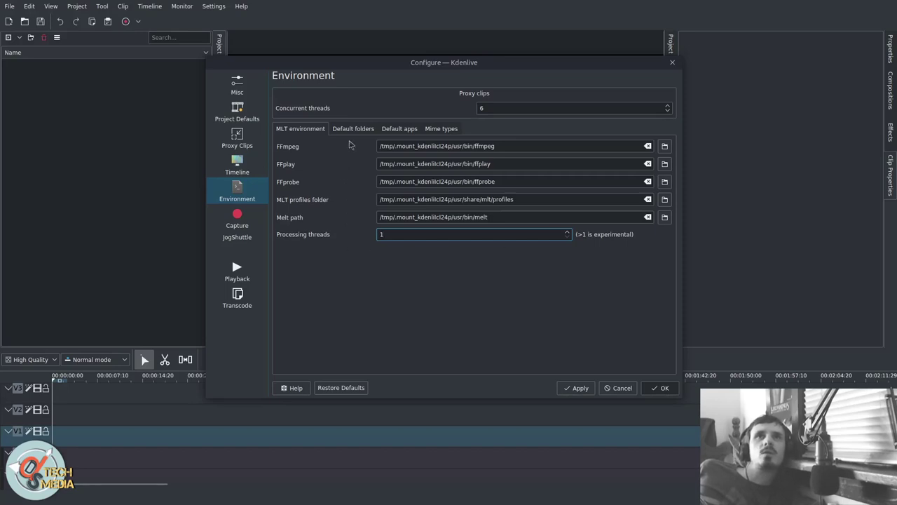
- Review the supported MIME types and the default image and audio editing apps in the Environment settings
{"action": "left_click", "coordinate": [441, 129]}
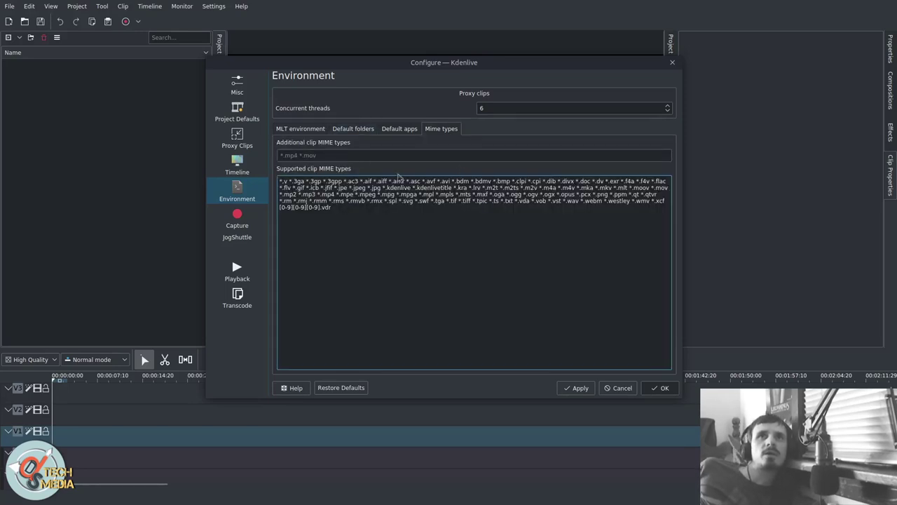
{"action": "left_click", "coordinate": [397, 129]}
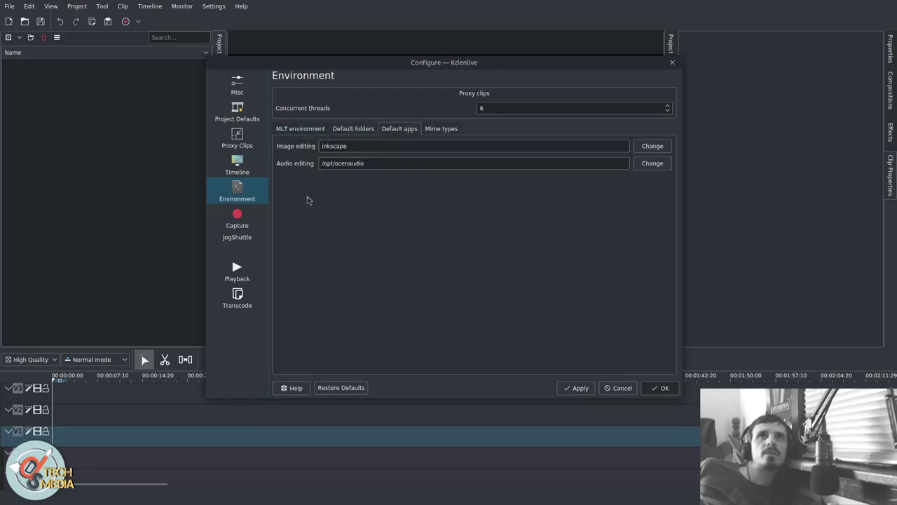
{"action": "left_click", "coordinate": [384, 163]}
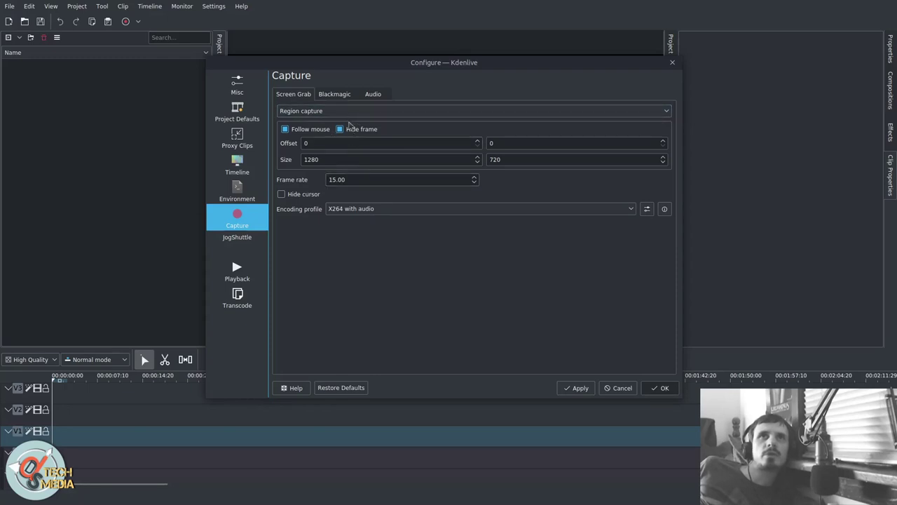
- Review the Capture, Playback and Transcode settings, and close the configuration without saving
{"action": "left_click", "coordinate": [334, 94]}
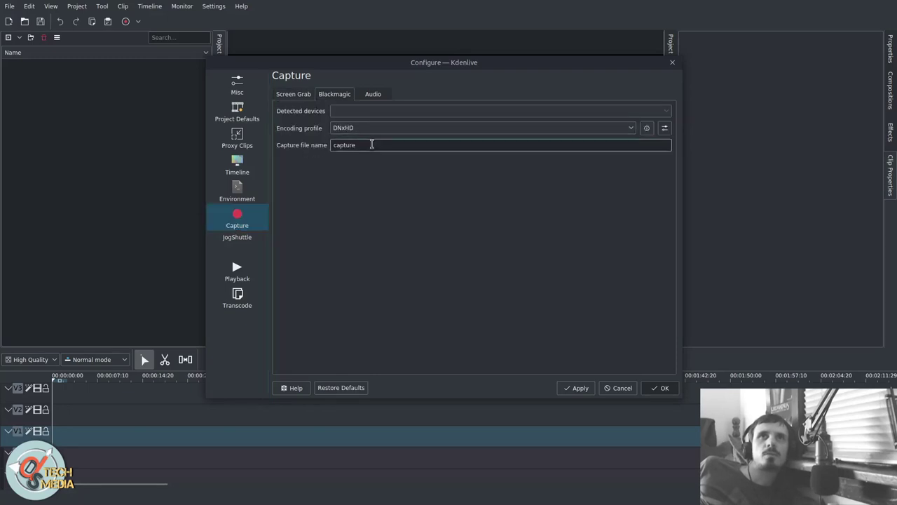
{"action": "left_click", "coordinate": [369, 96]}
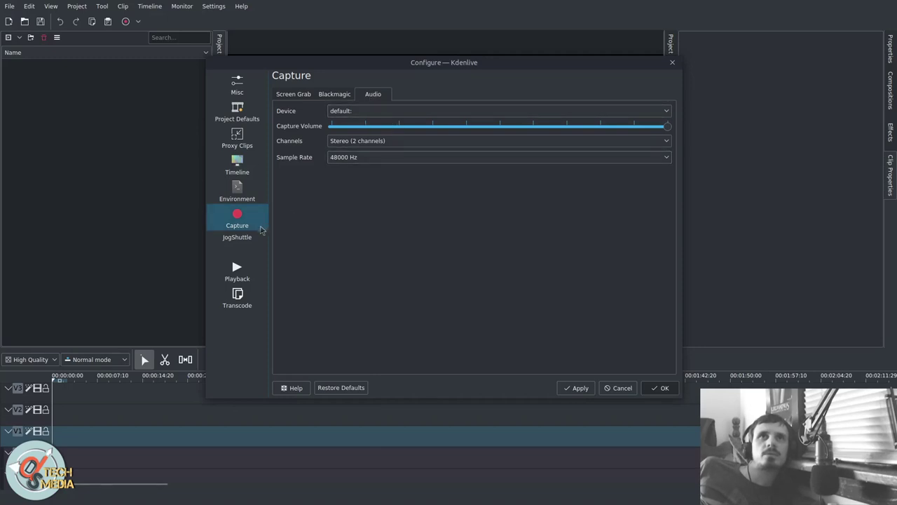
{"action": "left_click", "coordinate": [242, 272]}
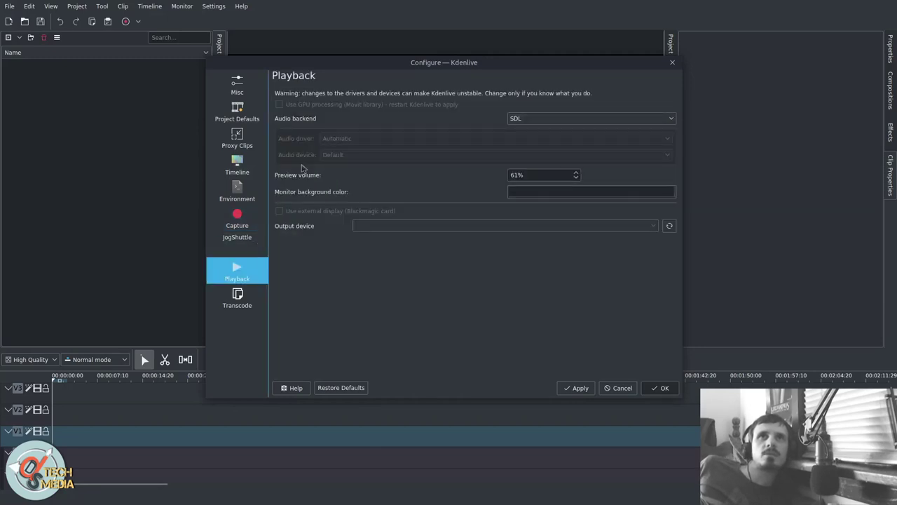
{"action": "key", "text": "Down"}
{"action": "scroll", "coordinate": [393, 169], "scroll_direction": "down", "scroll_amount": 4}
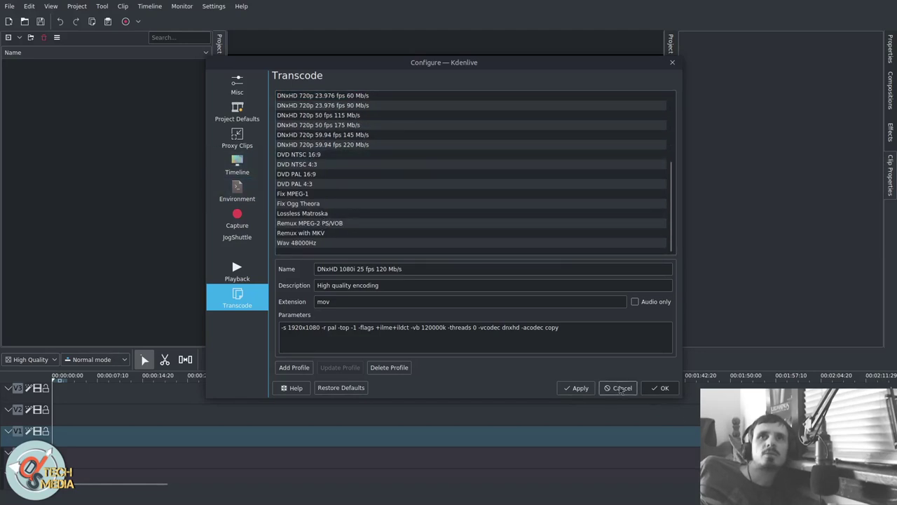
{"action": "left_click", "coordinate": [620, 390]}
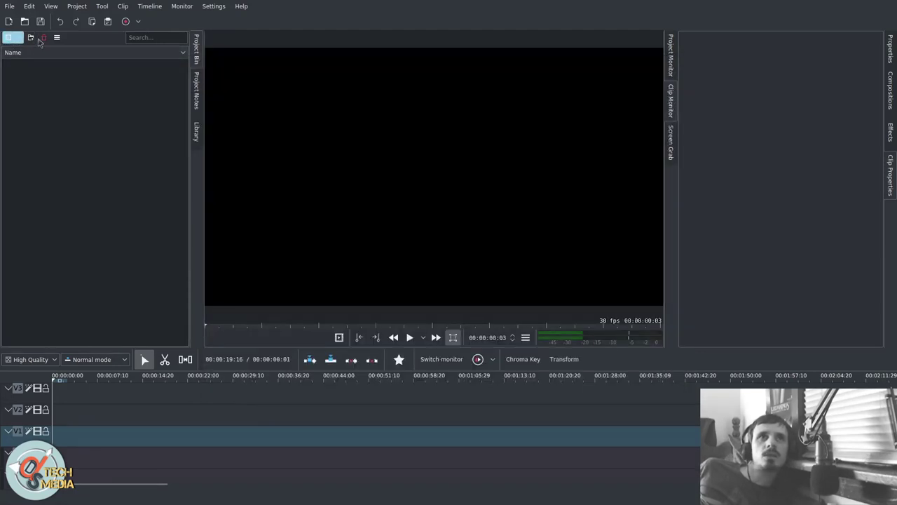
- Import the media files from DstechlogoF.png through somber-02.mkv in the demo-project folder into the project bin
{"action": "double_click", "coordinate": [51, 69]}
{"action": "left_click", "coordinate": [356, 198]}
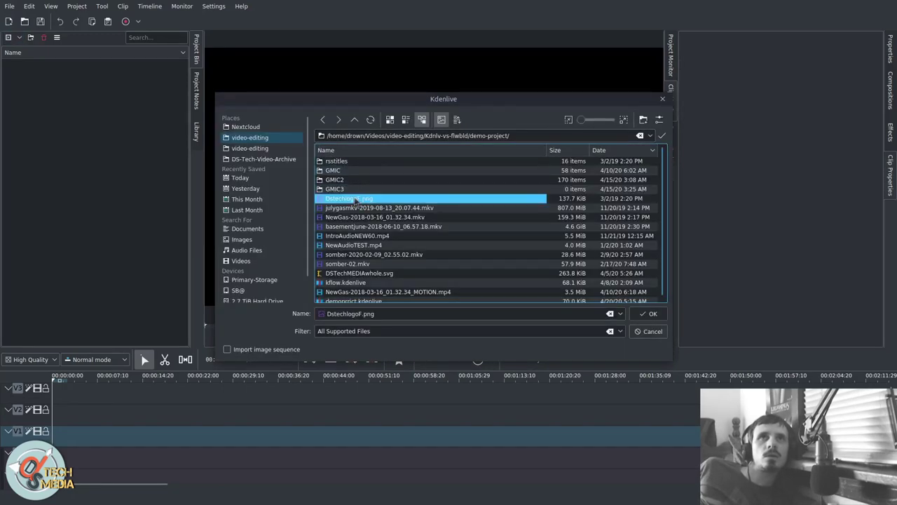
{"action": "scroll", "coordinate": [371, 291], "scroll_direction": "down", "scroll_amount": 1}
{"action": "left_click", "coordinate": [361, 263], "text": "shift"}
{"action": "left_click", "coordinate": [651, 312]}
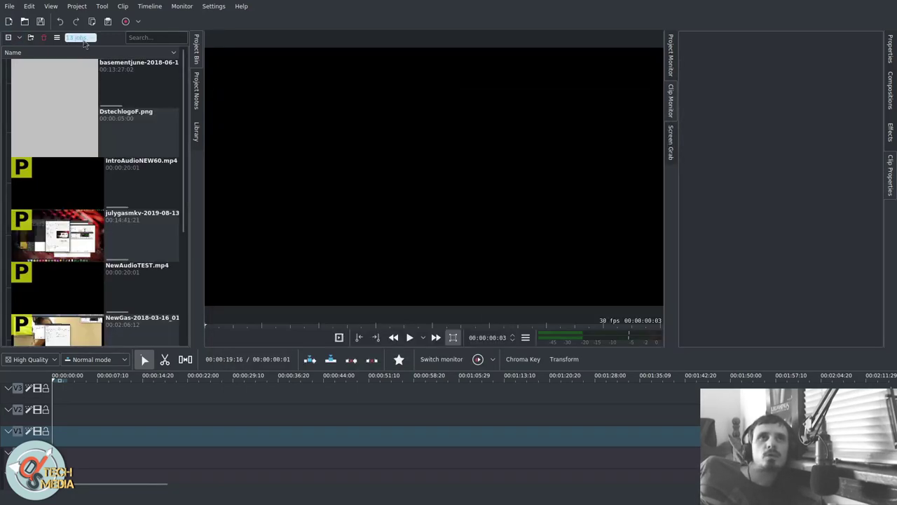
- Look through the imported clips in the project bin and toggle the proxy option of IntroAudioNEW60.mp4
{"action": "scroll", "coordinate": [125, 91], "scroll_direction": "down", "scroll_amount": 1}
{"action": "scroll", "coordinate": [119, 154], "scroll_direction": "up", "scroll_amount": 1}
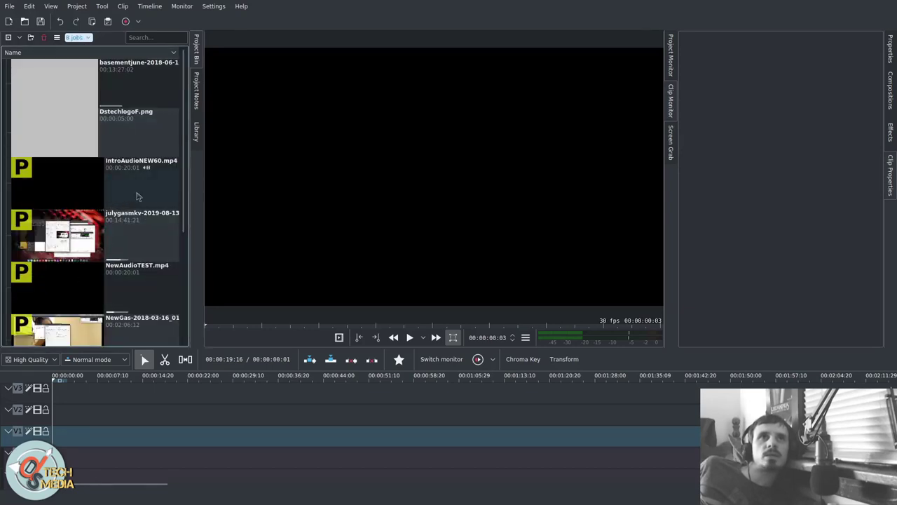
{"action": "scroll", "coordinate": [122, 305], "scroll_direction": "down", "scroll_amount": 3}
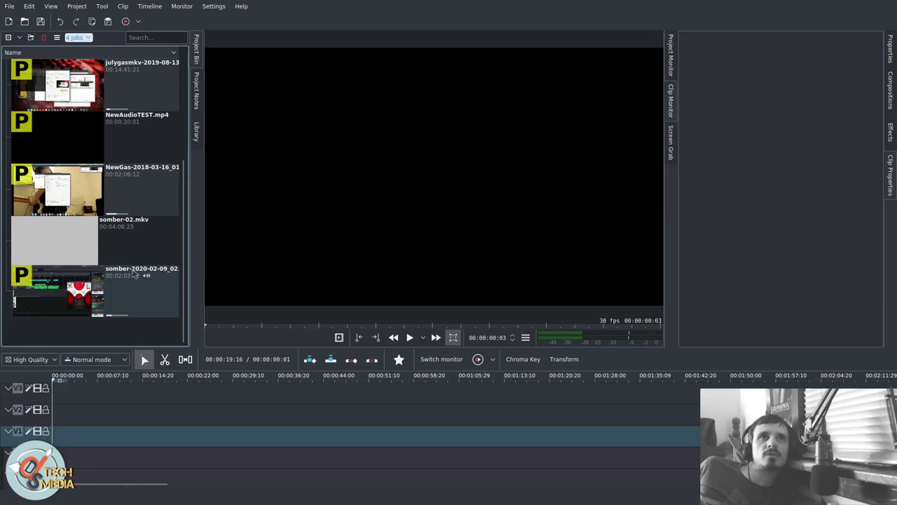
{"action": "right_click", "coordinate": [75, 188]}
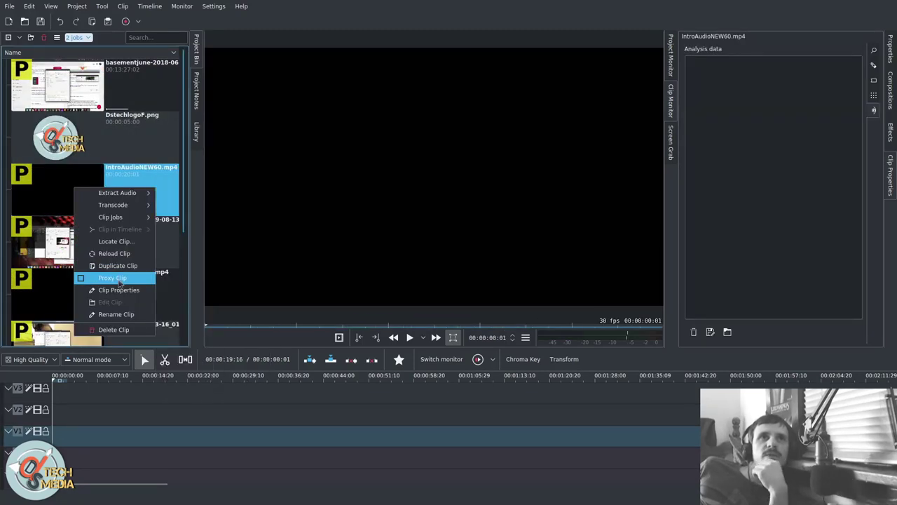
{"action": "left_click", "coordinate": [121, 280]}
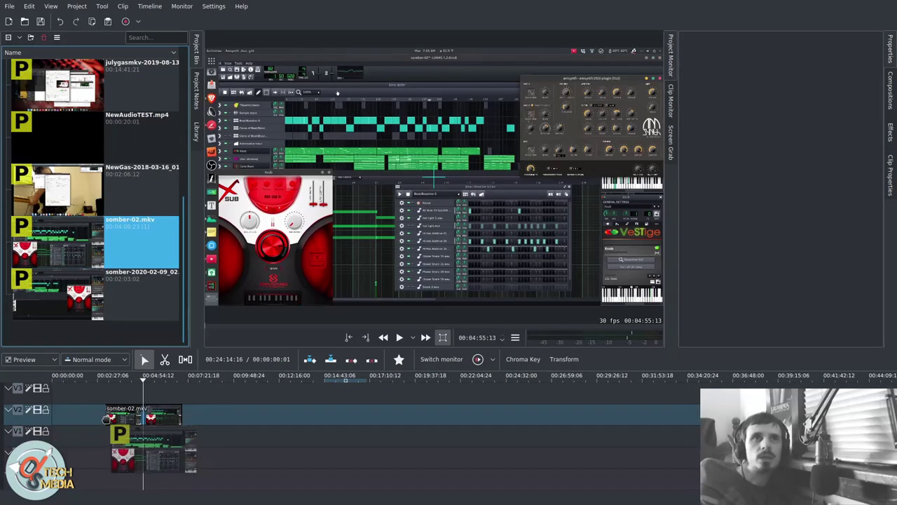
- Move the somber-02.mkv clip to the start of track V2 and select it
{"action": "left_click_drag", "start_coordinate": [106, 419], "coordinate": [58, 422]}
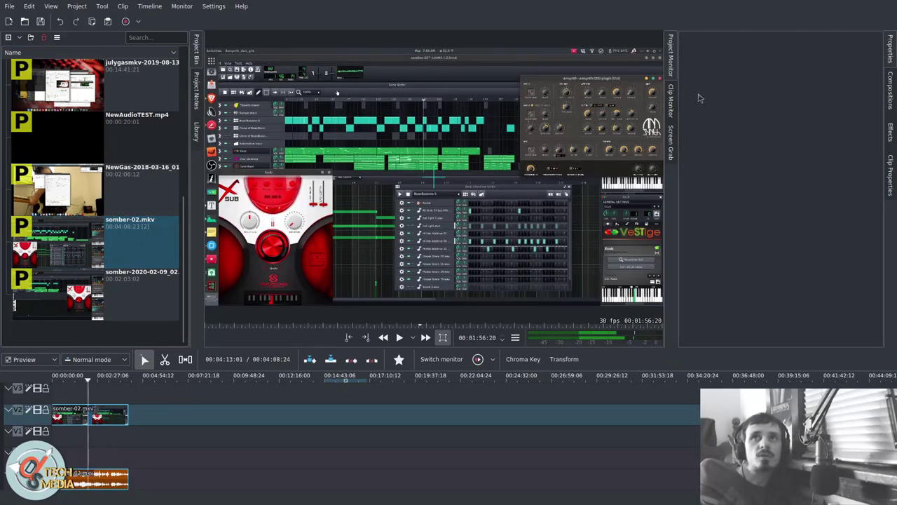
{"action": "left_click", "coordinate": [119, 408]}
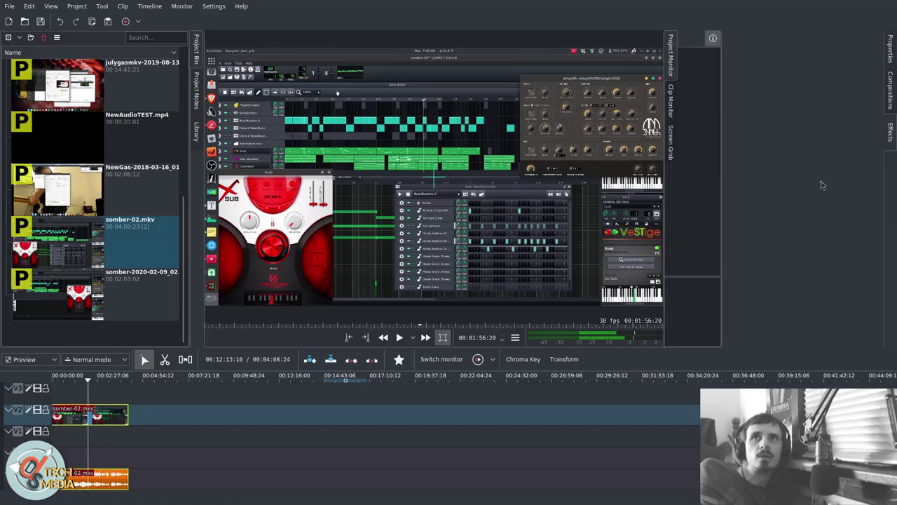
- Rearrange the docked panels so Clip Properties comes before Properties, Compositions and Effects, and look through them
{"action": "left_click_drag", "start_coordinate": [890, 172], "coordinate": [663, 221]}
{"action": "left_click", "coordinate": [50, 5]}
{"action": "left_click", "coordinate": [74, 43]}
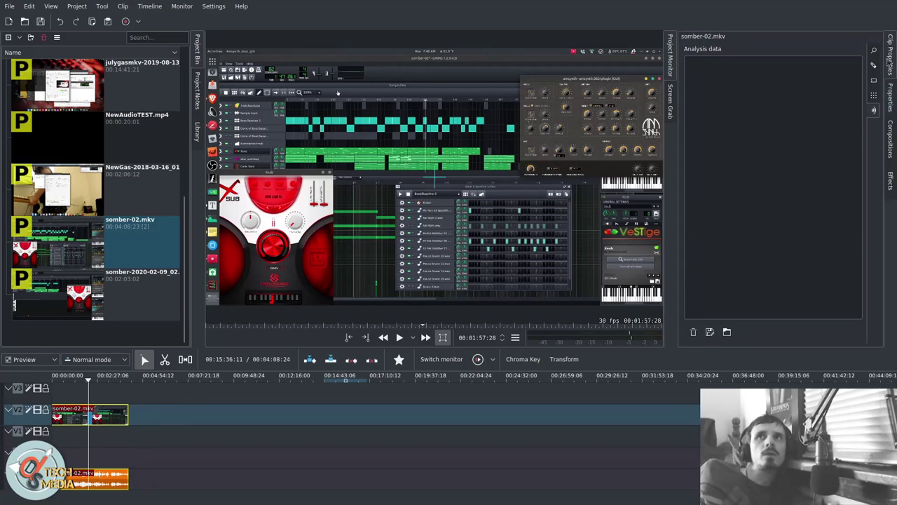
{"action": "left_click", "coordinate": [892, 61]}
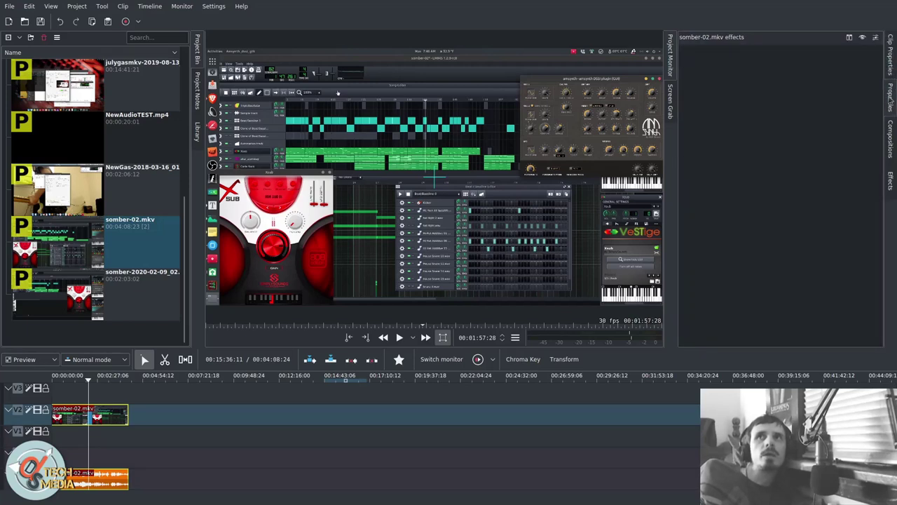
{"action": "scroll", "coordinate": [893, 118], "scroll_direction": "down", "scroll_amount": 1}
{"action": "scroll", "coordinate": [893, 118], "scroll_direction": "up", "scroll_amount": 2}
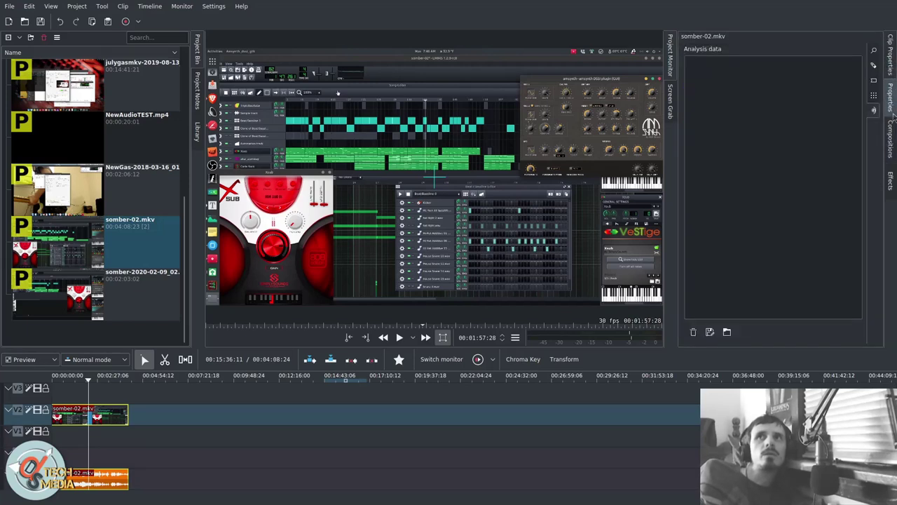
{"action": "scroll", "coordinate": [894, 115], "scroll_direction": "down", "scroll_amount": 1}
- Load the Analysis workspace layout
{"action": "left_click", "coordinate": [50, 6]}
{"action": "mouse_move", "coordinate": [77, 19]}
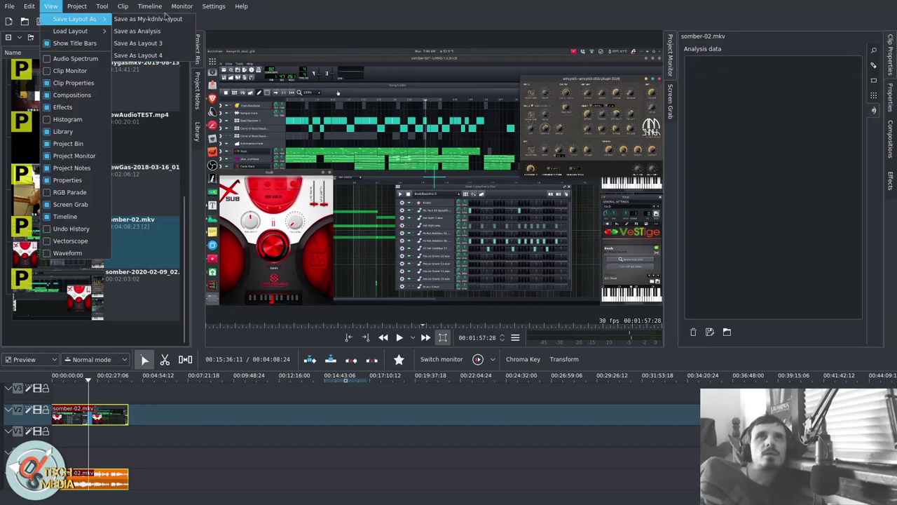
{"action": "left_click", "coordinate": [133, 32]}
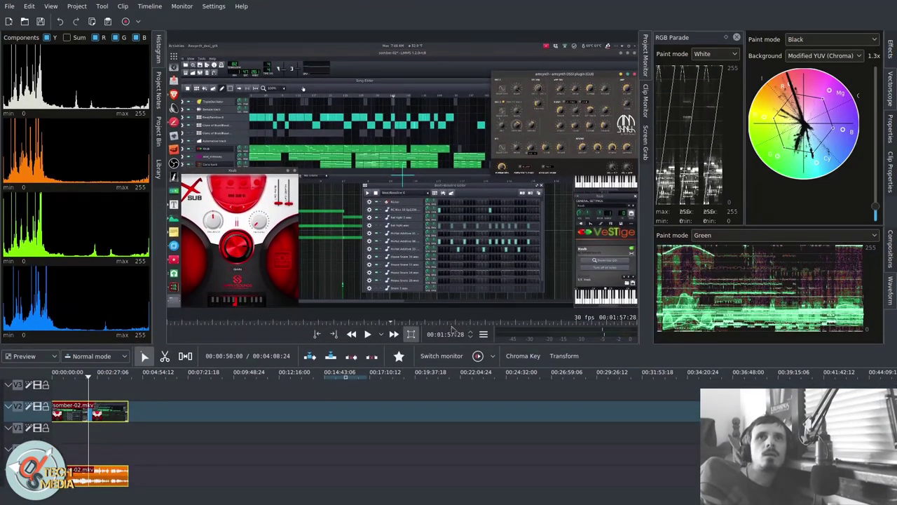
- Play the timeline and examine the project monitor's options, including the volume control
{"action": "key", "text": "space"}
{"action": "left_click", "coordinate": [483, 334]}
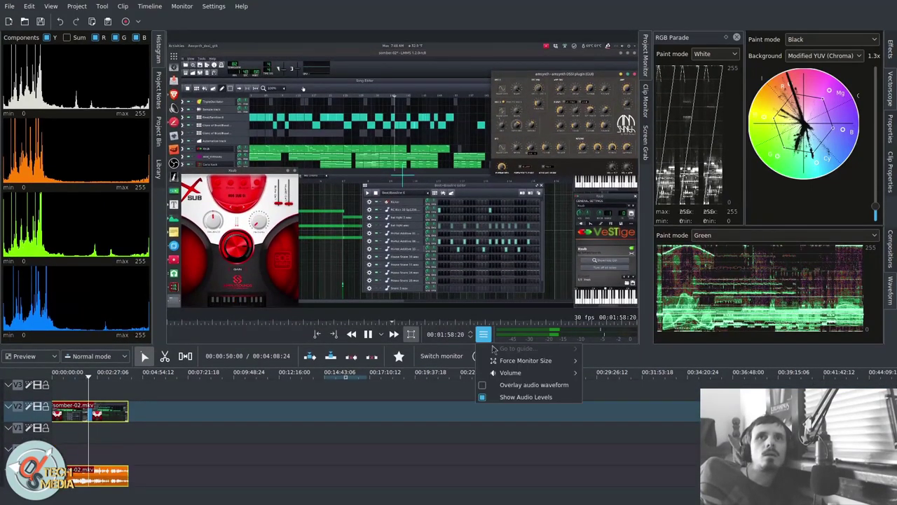
{"action": "mouse_move", "coordinate": [536, 373]}
{"action": "mouse_move", "coordinate": [568, 375]}
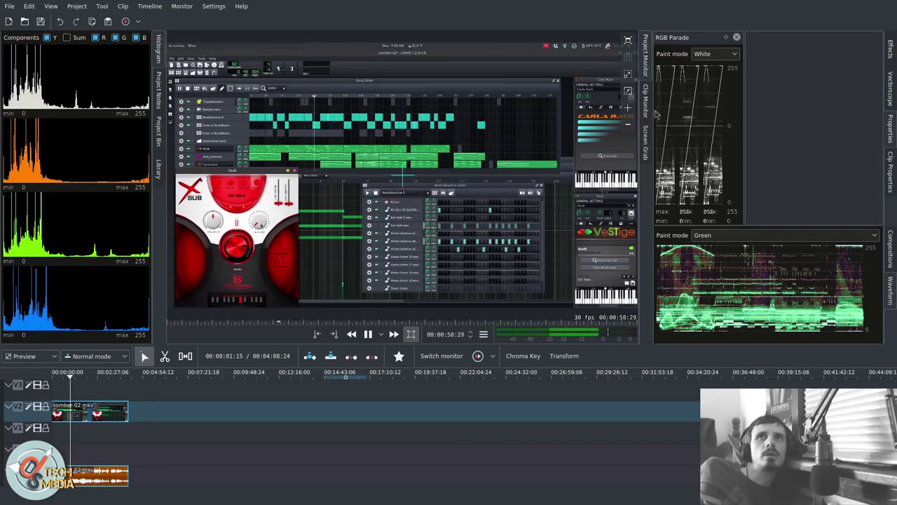
- Set the RGB Parade paint mode to RGB and cycle through the Waveform paint modes, ending on Green
{"action": "left_click", "coordinate": [714, 53]}
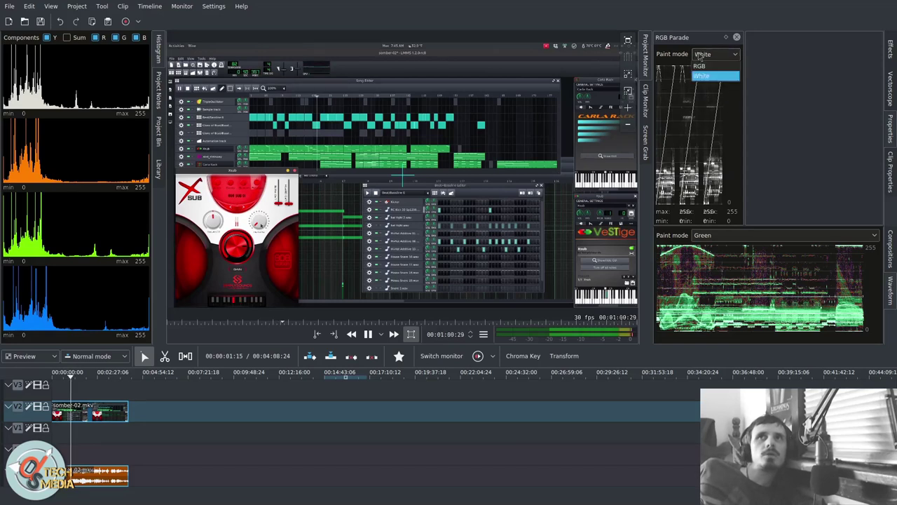
{"action": "left_click", "coordinate": [705, 73]}
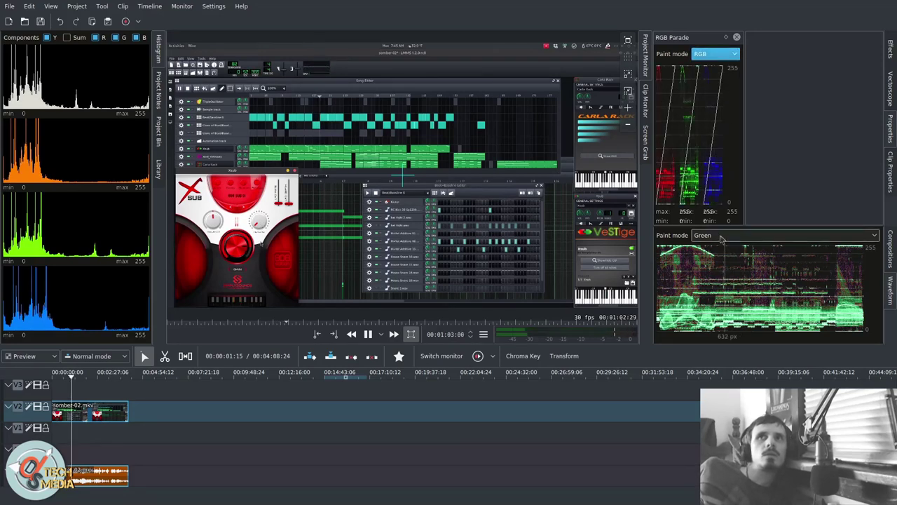
{"action": "scroll", "coordinate": [721, 236], "scroll_direction": "up", "scroll_amount": 2}
{"action": "scroll", "coordinate": [721, 235], "scroll_direction": "down", "scroll_amount": 2}
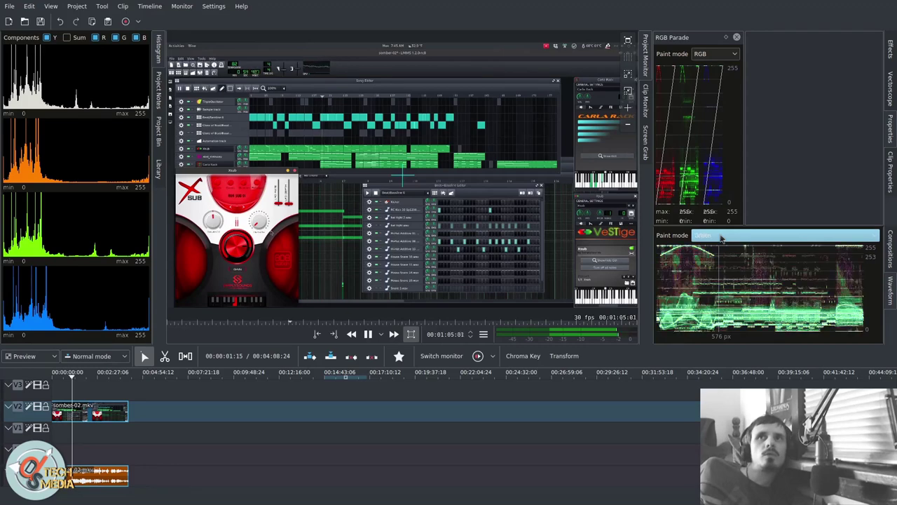
{"action": "scroll", "coordinate": [721, 239], "scroll_direction": "up", "scroll_amount": 2}
{"action": "scroll", "coordinate": [721, 238], "scroll_direction": "down", "scroll_amount": 2}
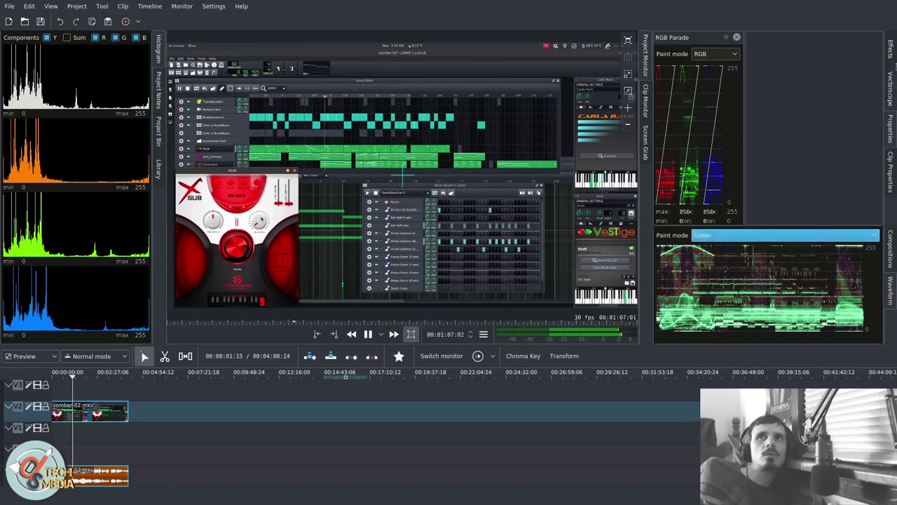
- Examine the effects list and histogram display options, and load the My-kdnlv-layout workspace layout
{"action": "left_click", "coordinate": [890, 47]}
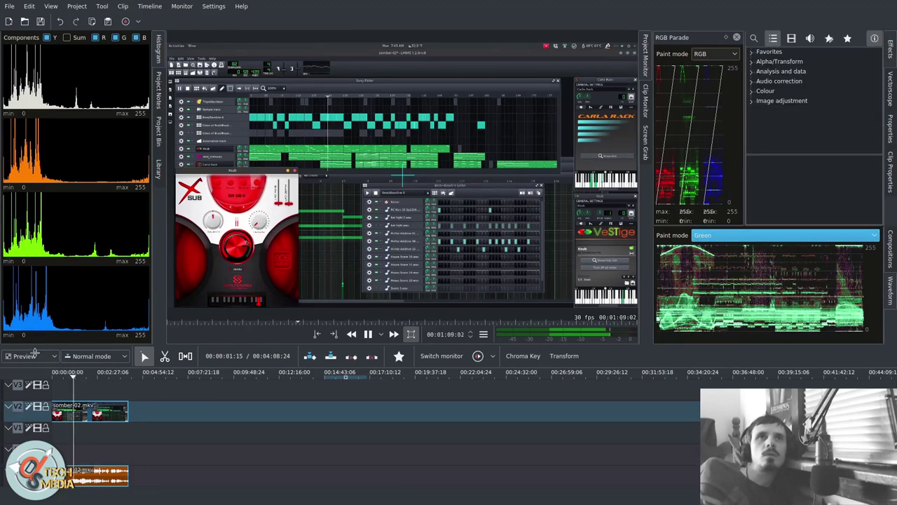
{"action": "right_click", "coordinate": [111, 185]}
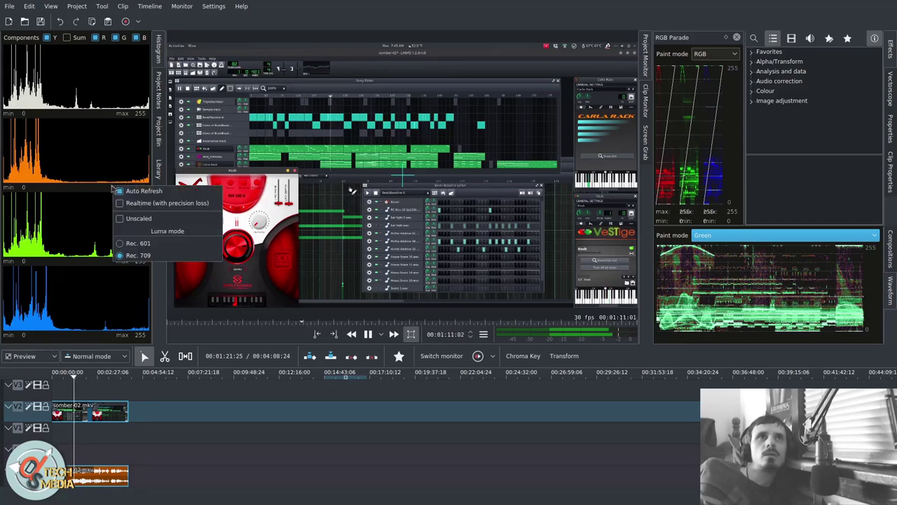
{"action": "left_click", "coordinate": [53, 175]}
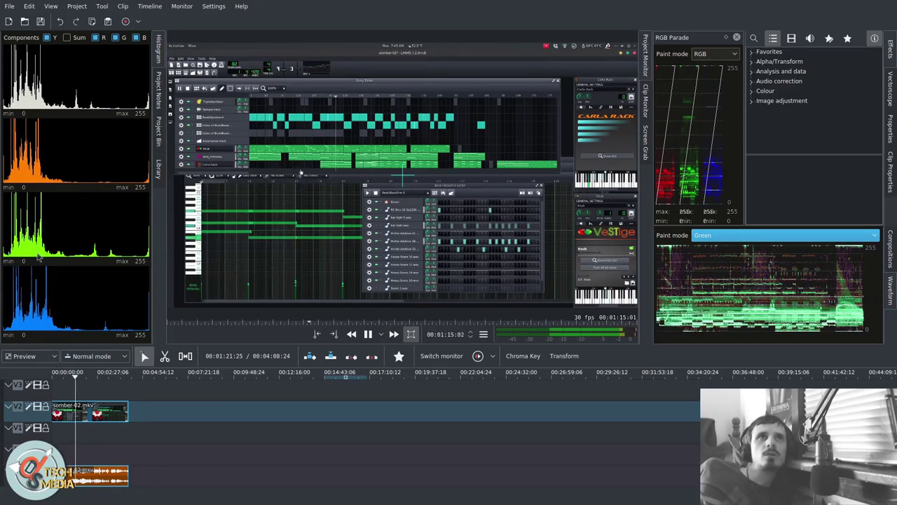
{"action": "left_click", "coordinate": [47, 7]}
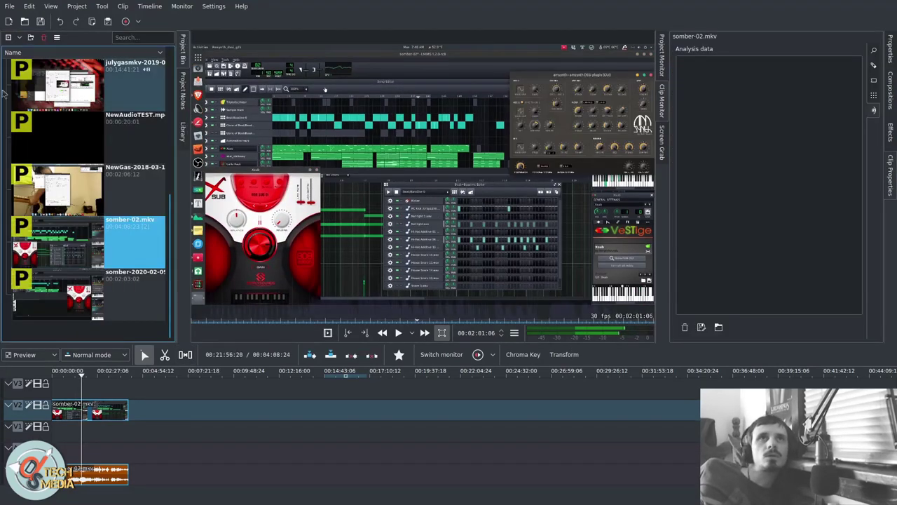
- Look through the Main and Timeline toolbar configurations, then add the 3-level Threshold action to the Extra Toolbar and apply it
{"action": "right_click", "coordinate": [159, 23]}
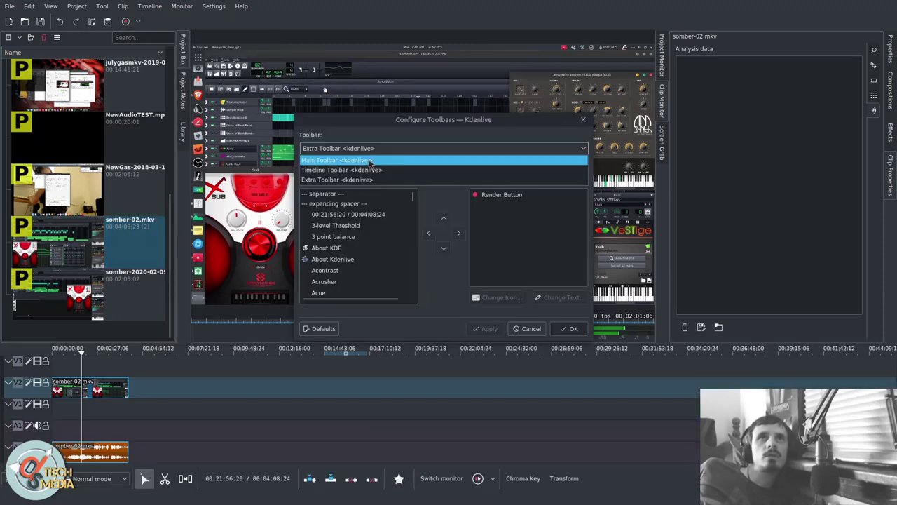
{"action": "left_click", "coordinate": [369, 162]}
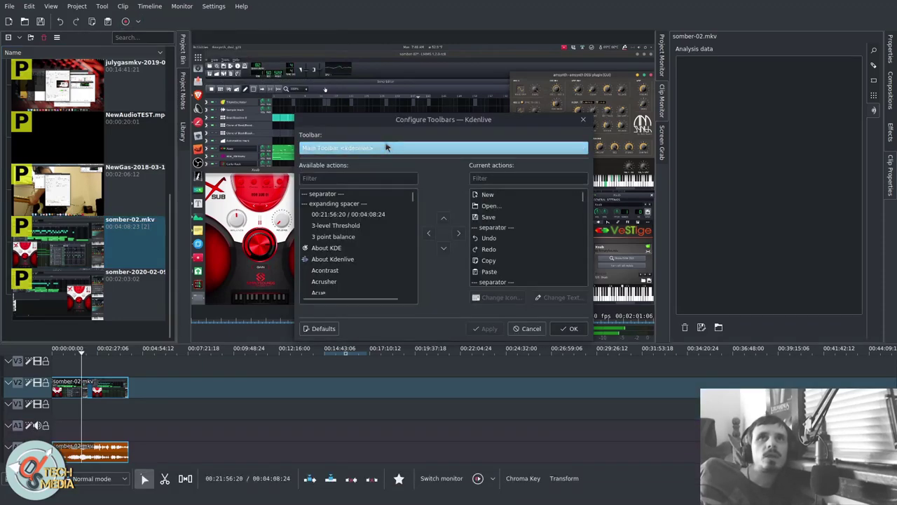
{"action": "scroll", "coordinate": [328, 152], "scroll_direction": "down", "scroll_amount": 1}
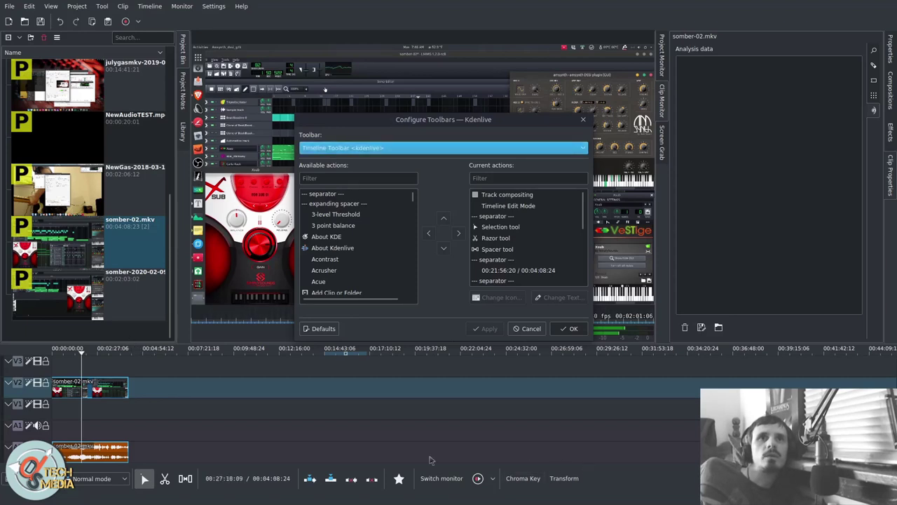
{"action": "scroll", "coordinate": [414, 150], "scroll_direction": "down", "scroll_amount": 1}
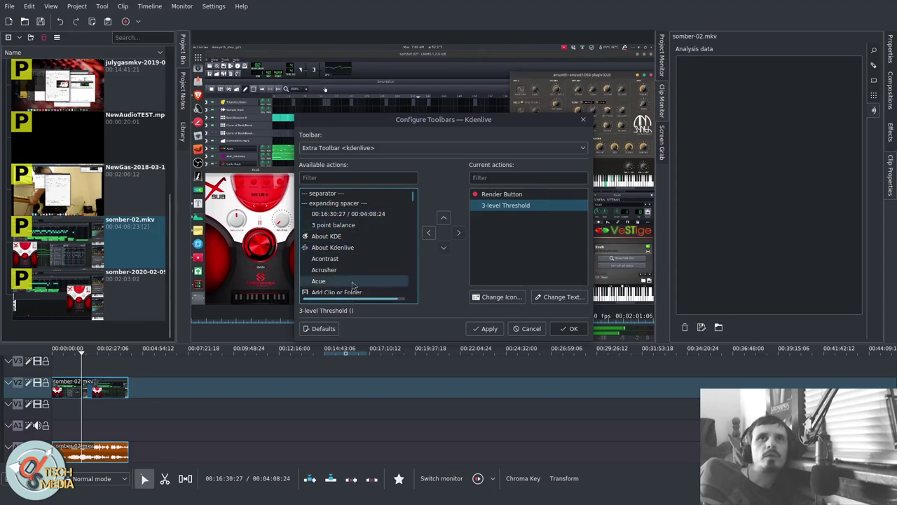
{"action": "scroll", "coordinate": [378, 243], "scroll_direction": "down", "scroll_amount": 1}
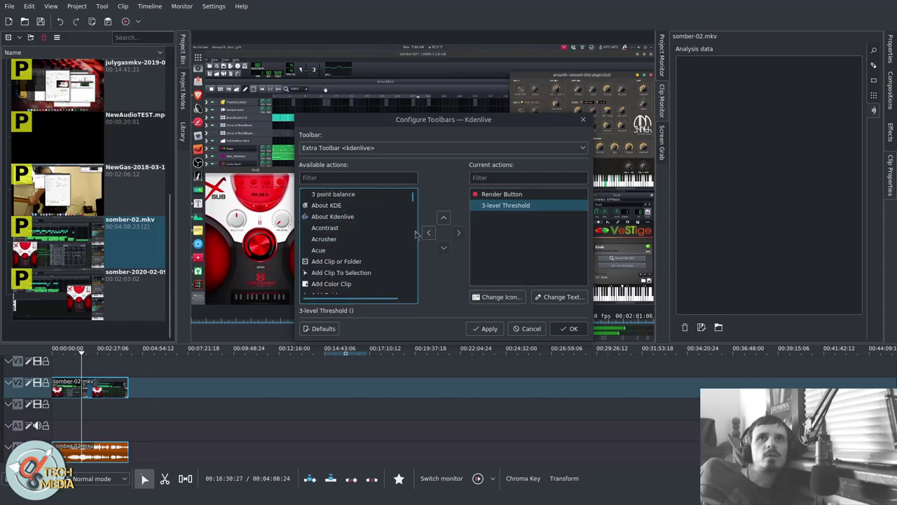
{"action": "left_click", "coordinate": [489, 329]}
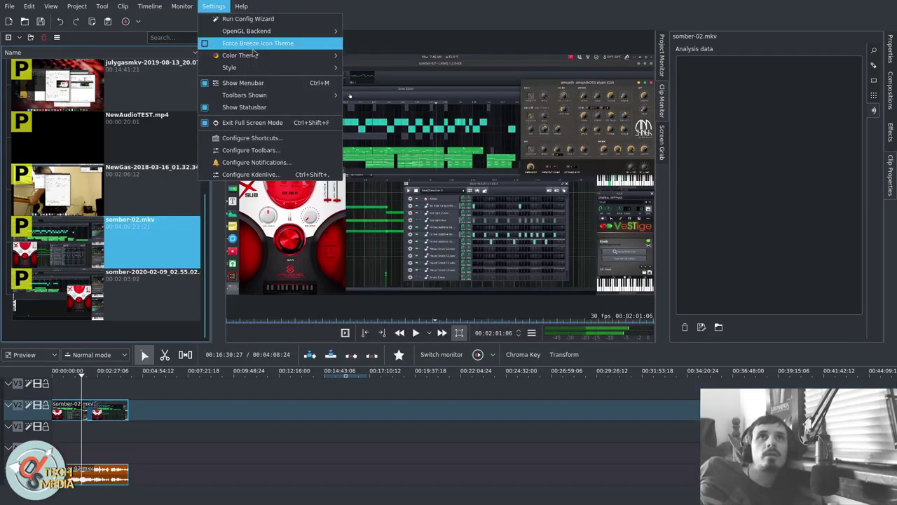
- Set the interface color theme to Breeze Dark
{"action": "mouse_move", "coordinate": [253, 55]}
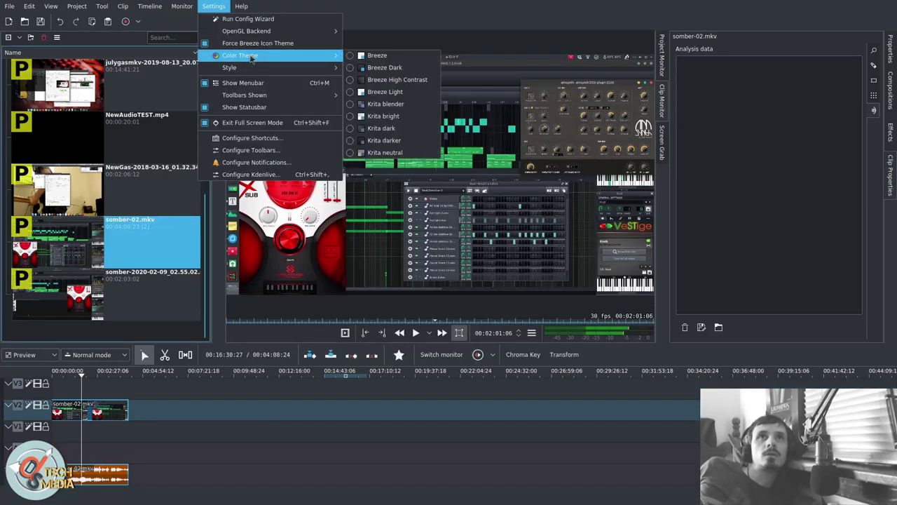
{"action": "left_click", "coordinate": [396, 66]}
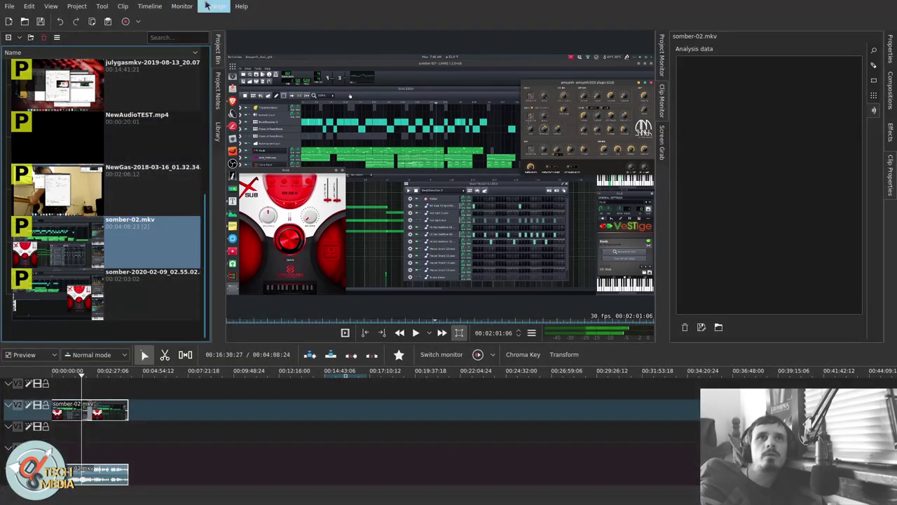
{"action": "left_click", "coordinate": [214, 7]}
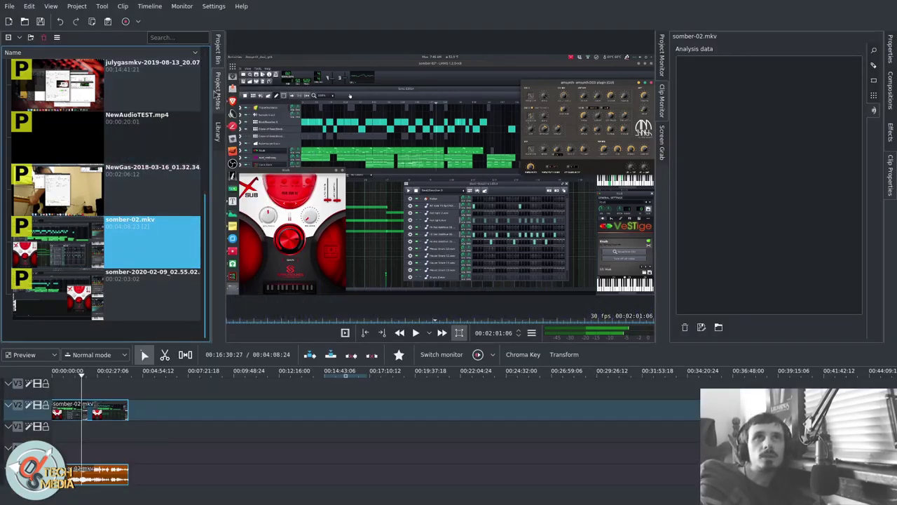
- Examine the Library, Clip Monitor and Screen Grab panels, returning to the Project Bin and Project Monitor
{"action": "left_click", "coordinate": [217, 128]}
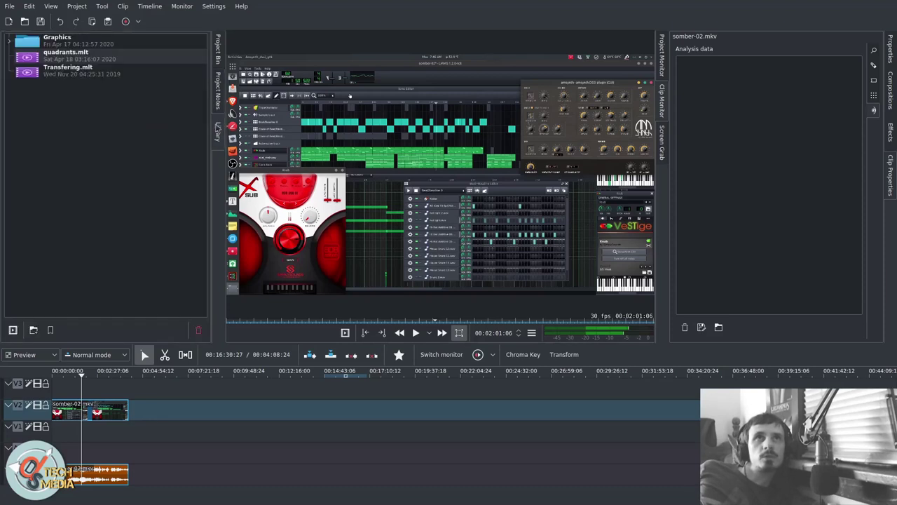
{"action": "left_click", "coordinate": [217, 60]}
{"action": "left_click", "coordinate": [662, 98]}
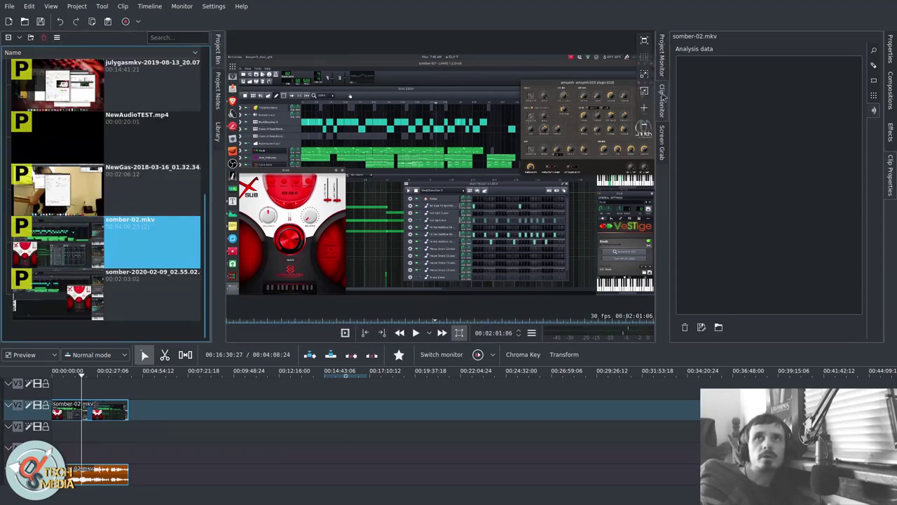
{"action": "left_click", "coordinate": [662, 139]}
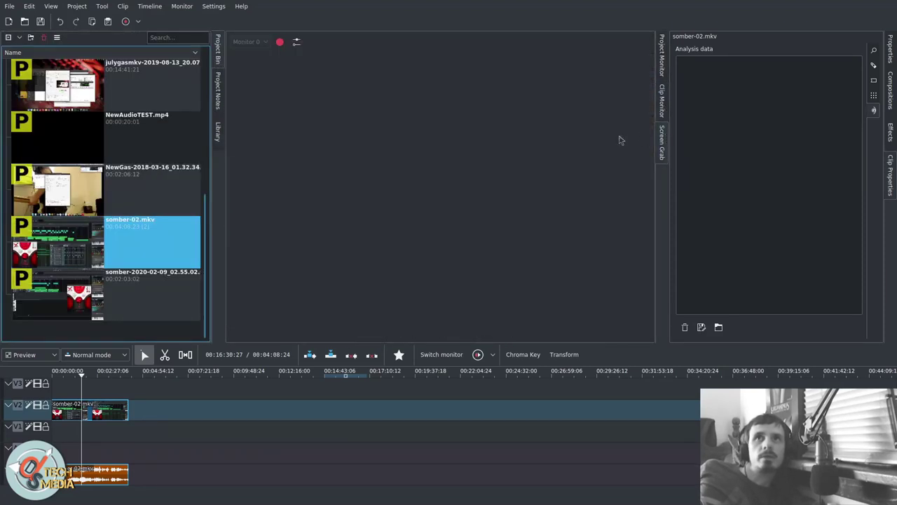
{"action": "left_click", "coordinate": [661, 58]}
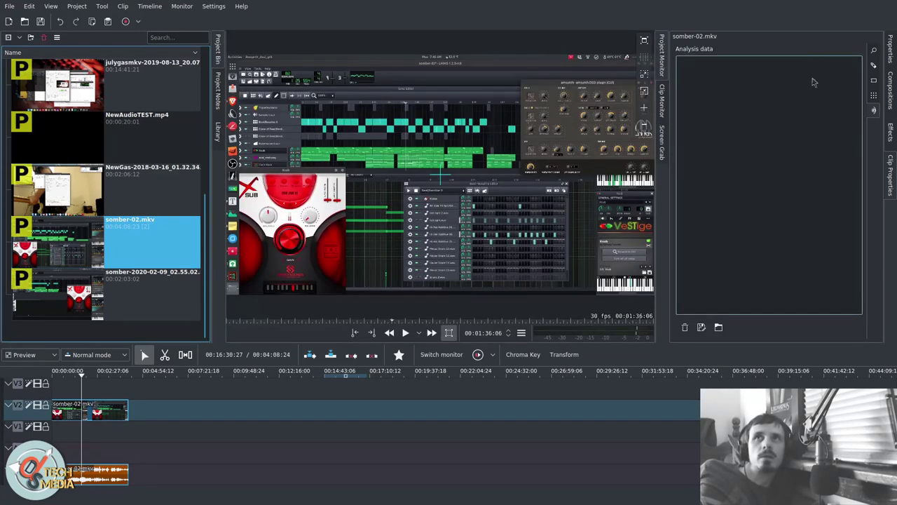
- Examine the clip properties sections, the Effects and Compositions lists, and the Properties panel
{"action": "left_click", "coordinate": [873, 95]}
{"action": "left_click", "coordinate": [873, 51]}
{"action": "left_click", "coordinate": [889, 132]}
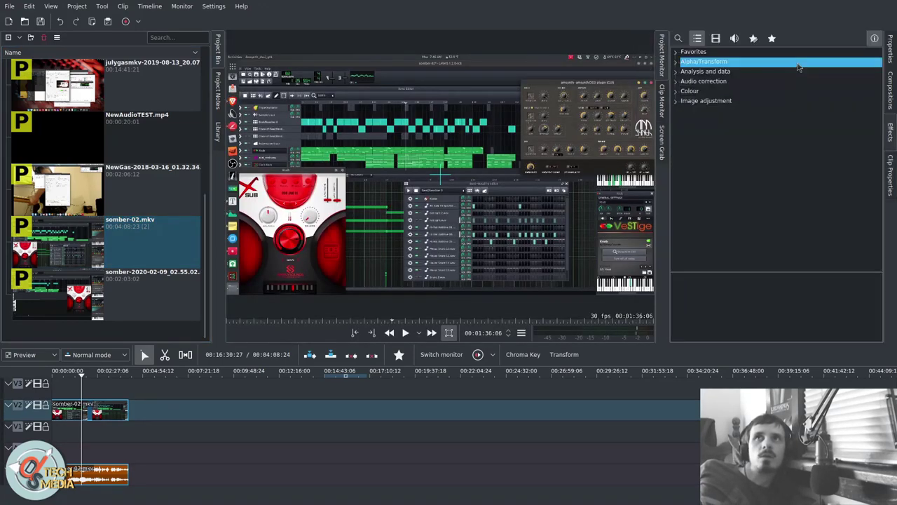
{"action": "left_click", "coordinate": [891, 91]}
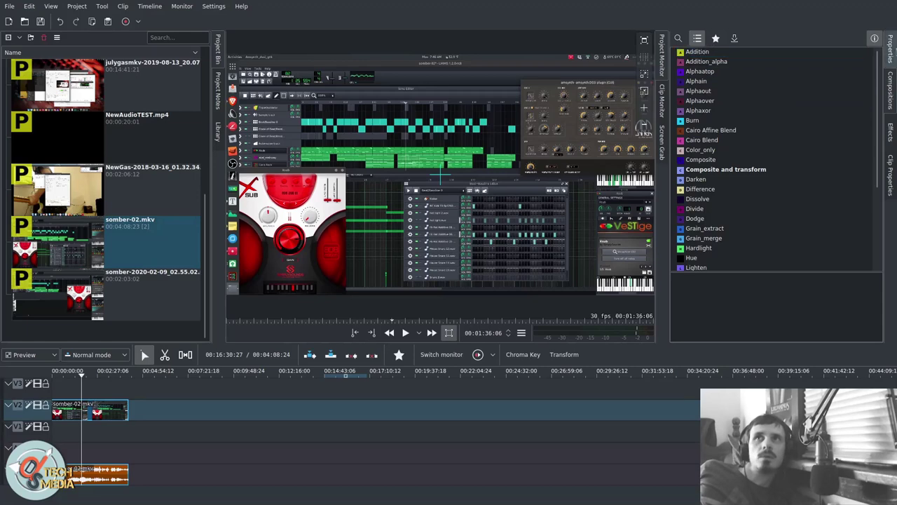
{"action": "left_click", "coordinate": [891, 48]}
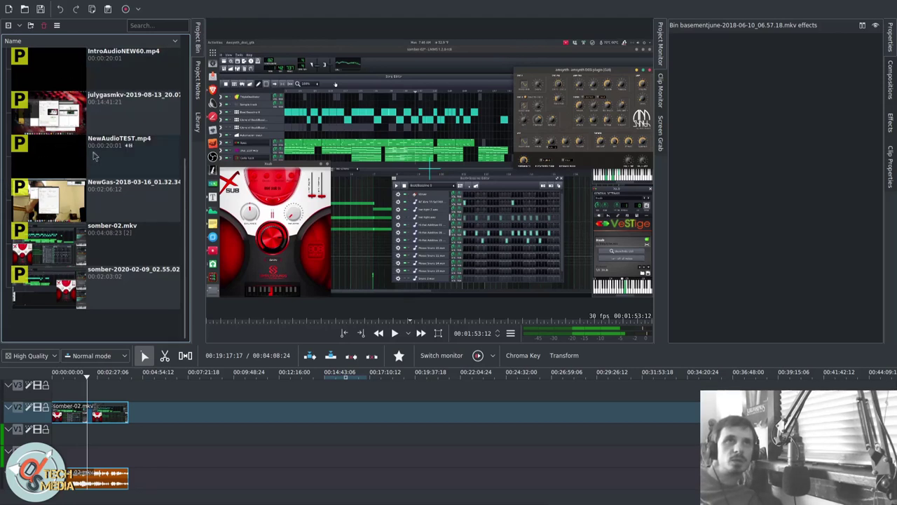
- Extract the audio of the NewGas-2018-03-16 video clip in the project bin as Wav 48000Hz
{"action": "right_click", "coordinate": [57, 114]}
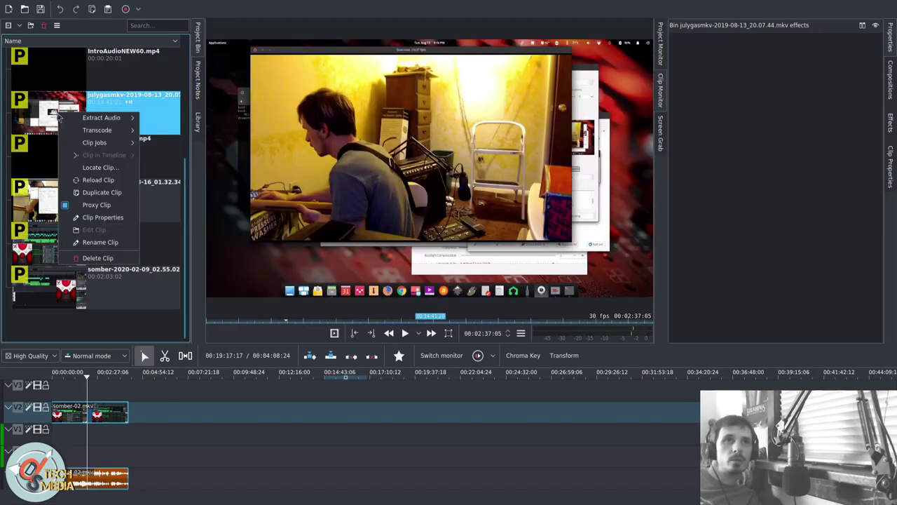
{"action": "right_click", "coordinate": [57, 202]}
{"action": "mouse_move", "coordinate": [126, 207]}
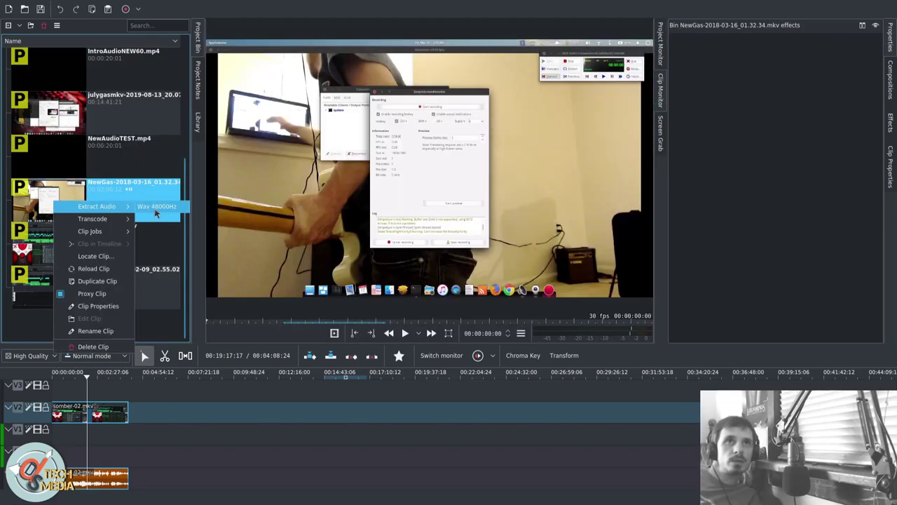
{"action": "left_click", "coordinate": [156, 207]}
- Show the clip properties of the NewGas-2018-03-16 video clip and reload the clip
{"action": "right_click", "coordinate": [134, 203]}
{"action": "mouse_move", "coordinate": [172, 220]}
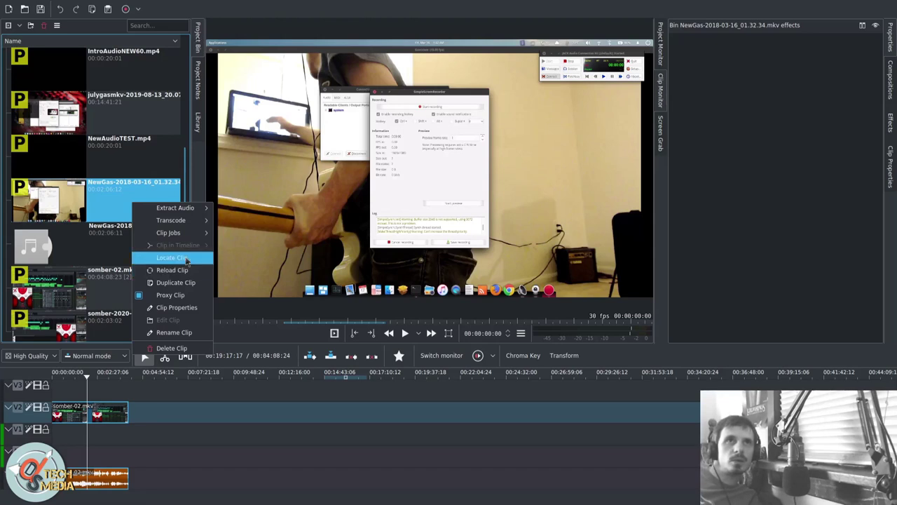
{"action": "left_click", "coordinate": [176, 308]}
{"action": "right_click", "coordinate": [129, 213]}
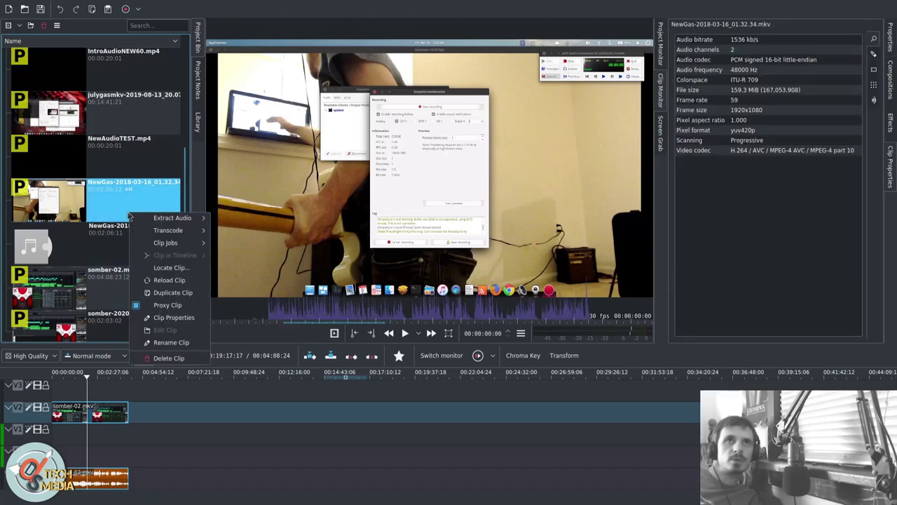
{"action": "left_click", "coordinate": [167, 281]}
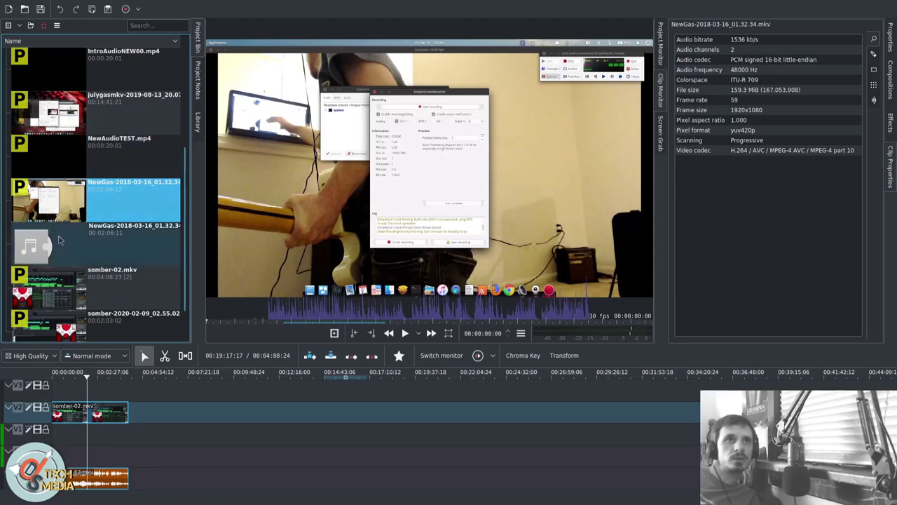
- Pause NewAudioTEST.mp4 in the clip monitor at 00:00:04:01 and set that frame as the clip's thumbnail
{"action": "scroll", "coordinate": [60, 244], "scroll_direction": "down", "scroll_amount": 2}
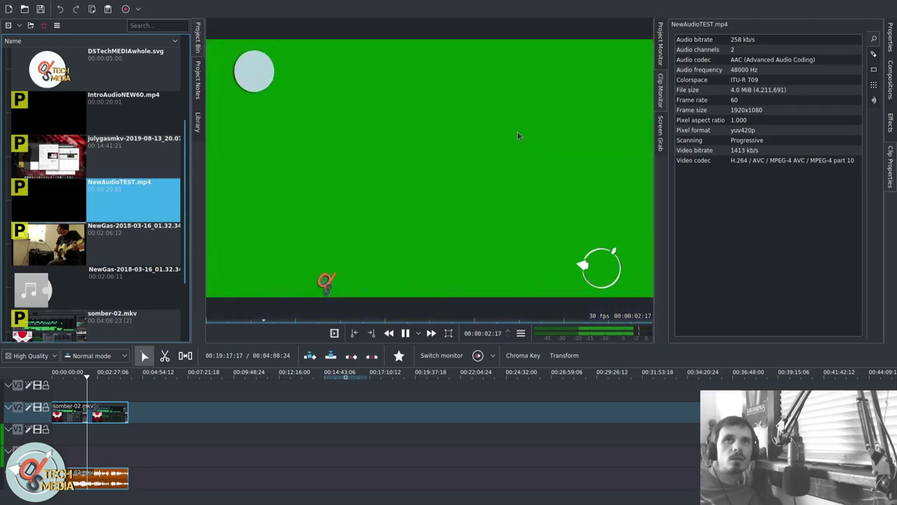
{"action": "left_click", "coordinate": [456, 174]}
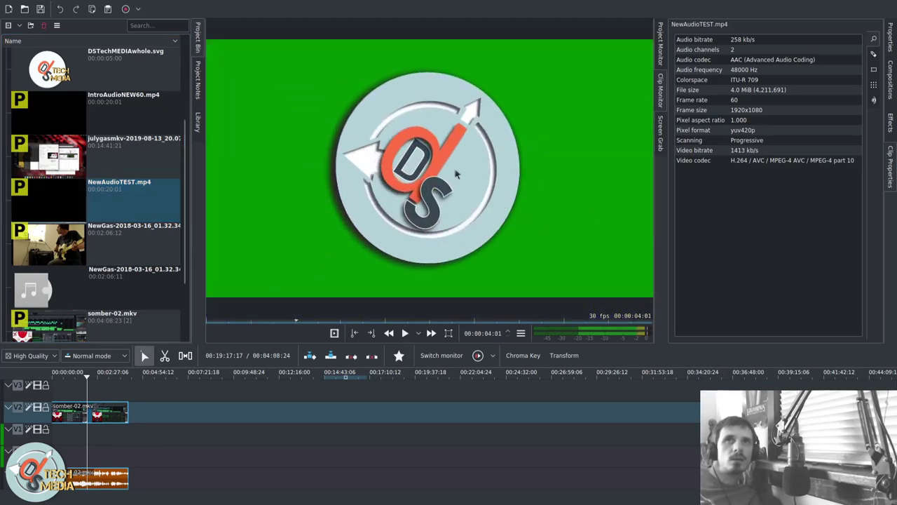
{"action": "right_click", "coordinate": [427, 185]}
{"action": "mouse_move", "coordinate": [428, 187]}
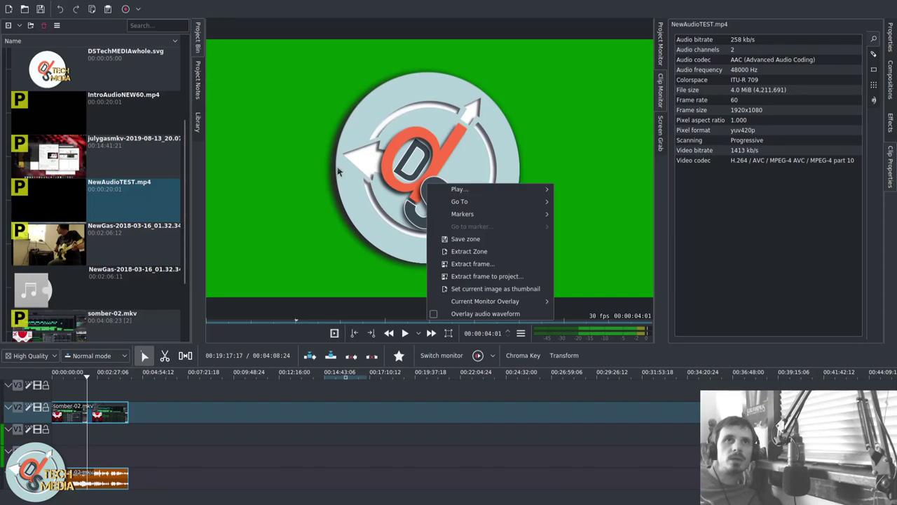
{"action": "left_click", "coordinate": [510, 291]}
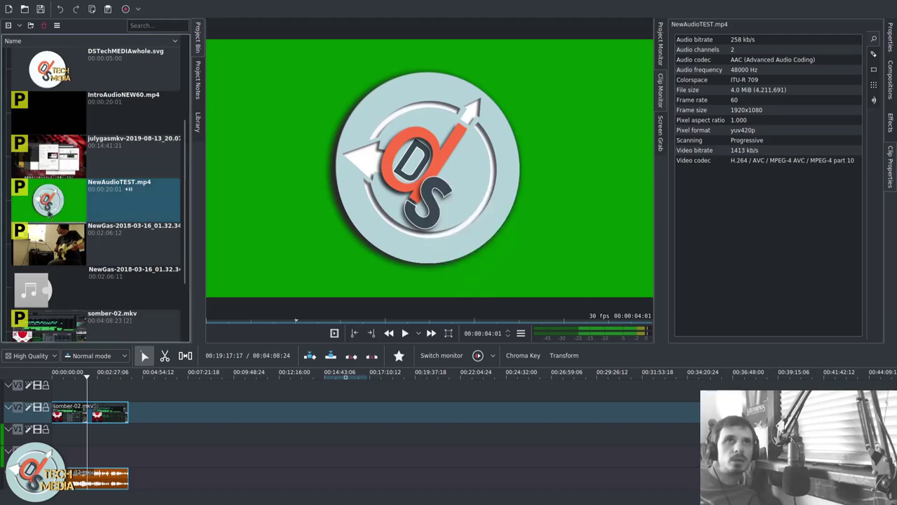
- Disable the project bin effects and enable them again
{"action": "left_click", "coordinate": [56, 25]}
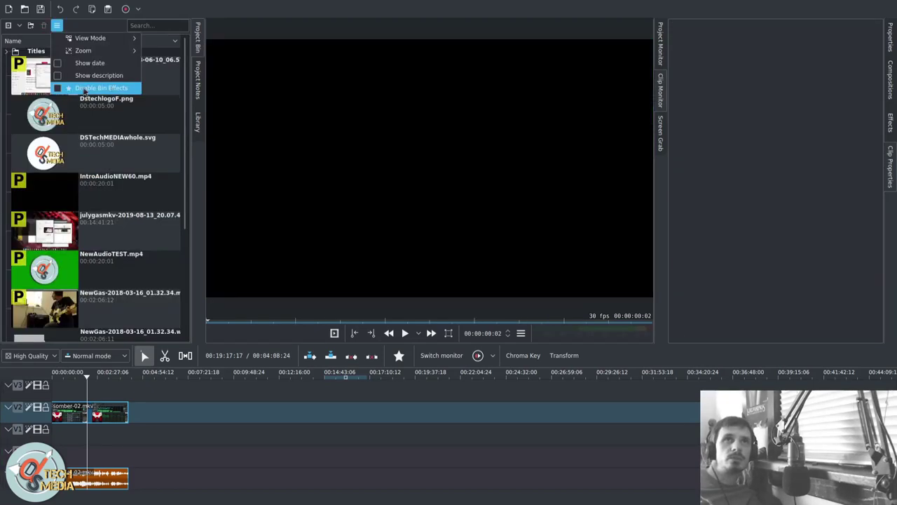
{"action": "left_click", "coordinate": [70, 89]}
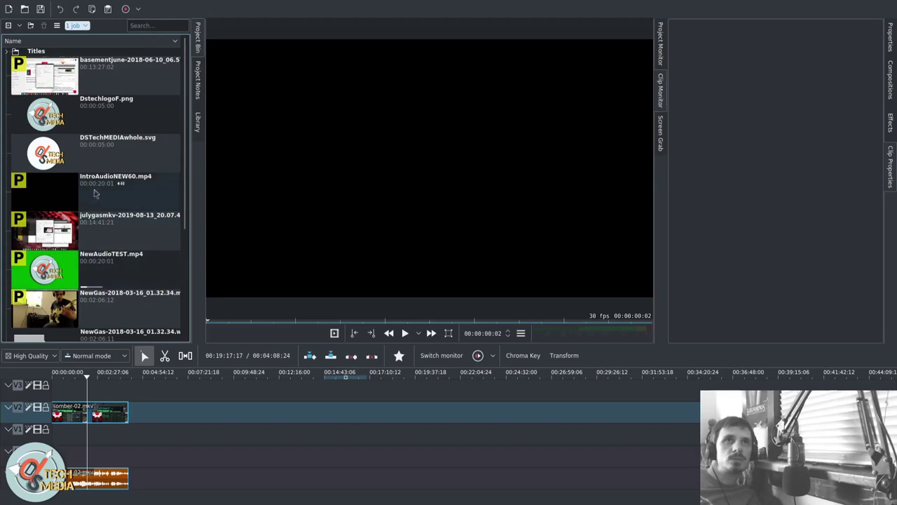
{"action": "left_click", "coordinate": [57, 26]}
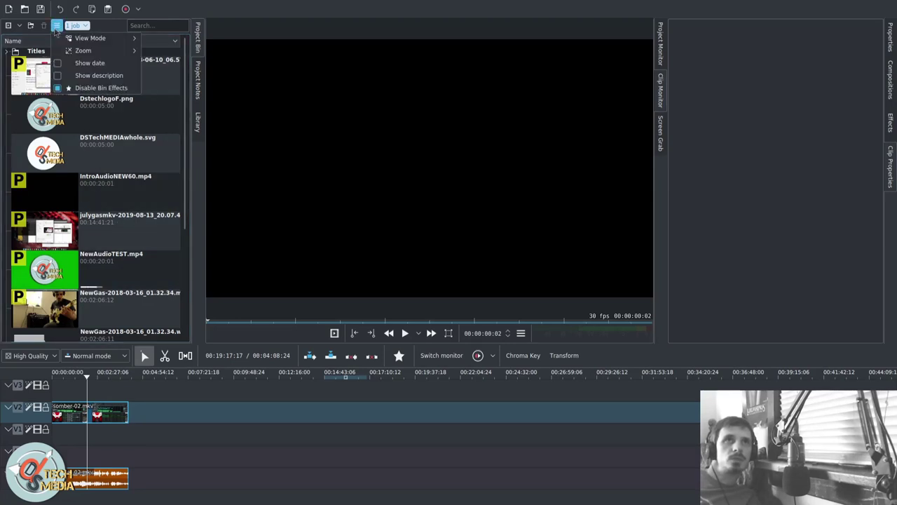
{"action": "left_click", "coordinate": [84, 88]}
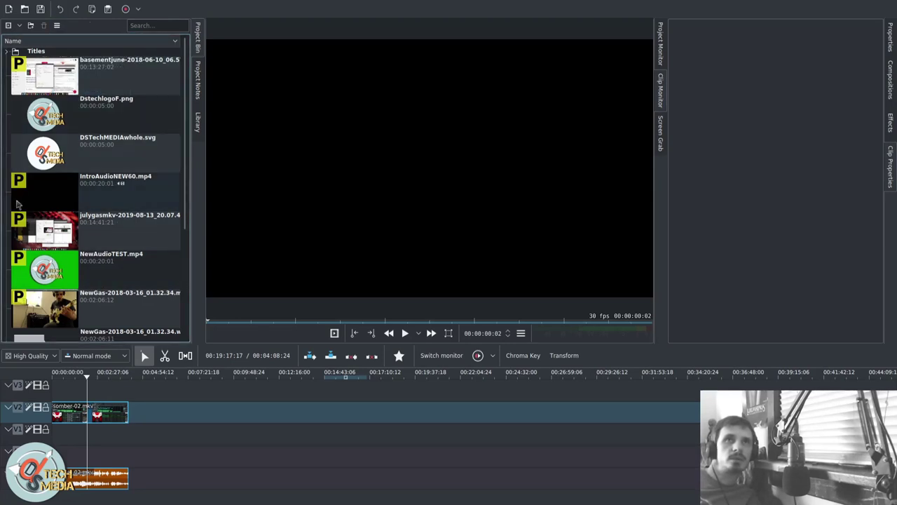
- Add the Oldfilm effect to NewAudioTEST.mp4 in the project bin and play the clip to preview it
{"action": "scroll", "coordinate": [44, 203], "scroll_direction": "down", "scroll_amount": 5}
{"action": "scroll", "coordinate": [44, 216], "scroll_direction": "up", "scroll_amount": 3}
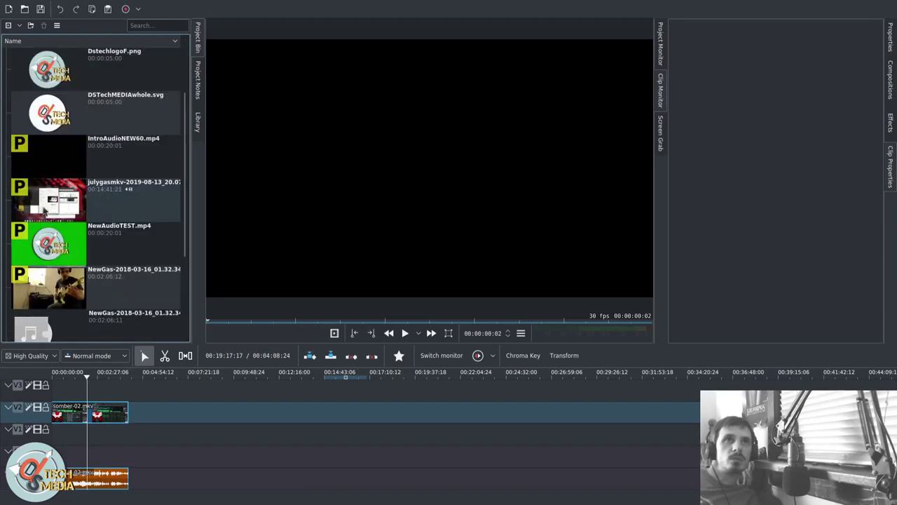
{"action": "left_click", "coordinate": [892, 121]}
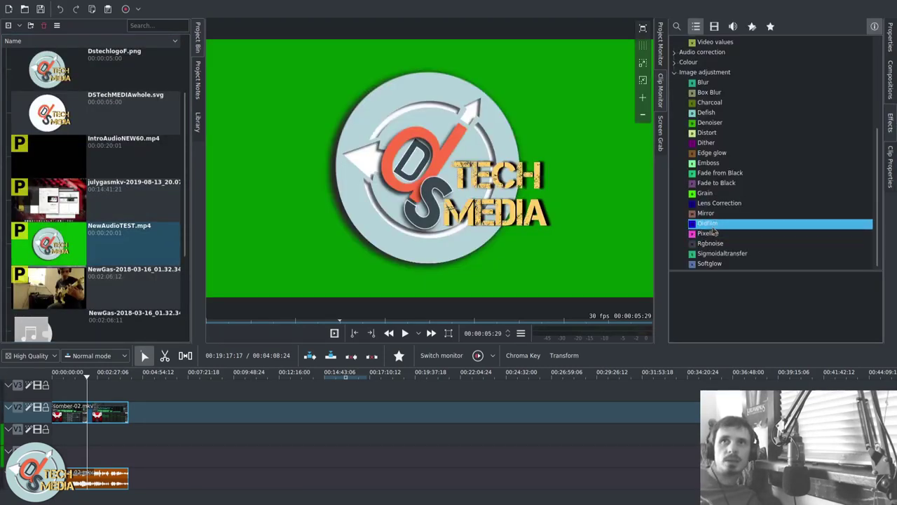
{"action": "left_click_drag", "start_coordinate": [708, 223], "coordinate": [164, 247]}
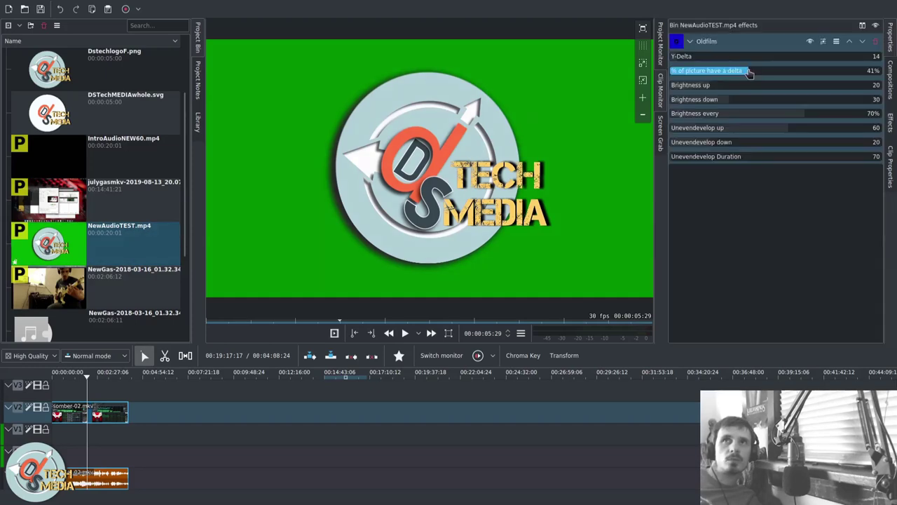
{"action": "key", "text": "space"}
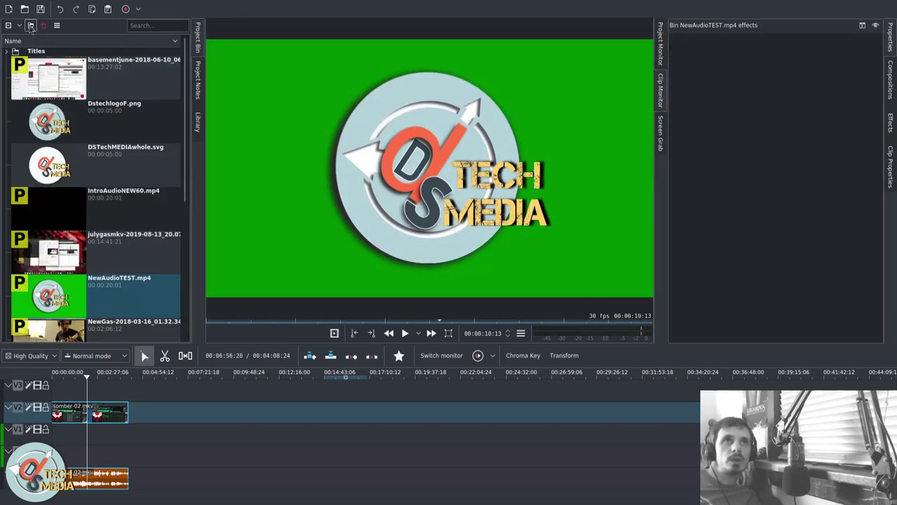
- Expand the Titles folder in the project bin to view its clips
{"action": "left_click", "coordinate": [15, 52]}
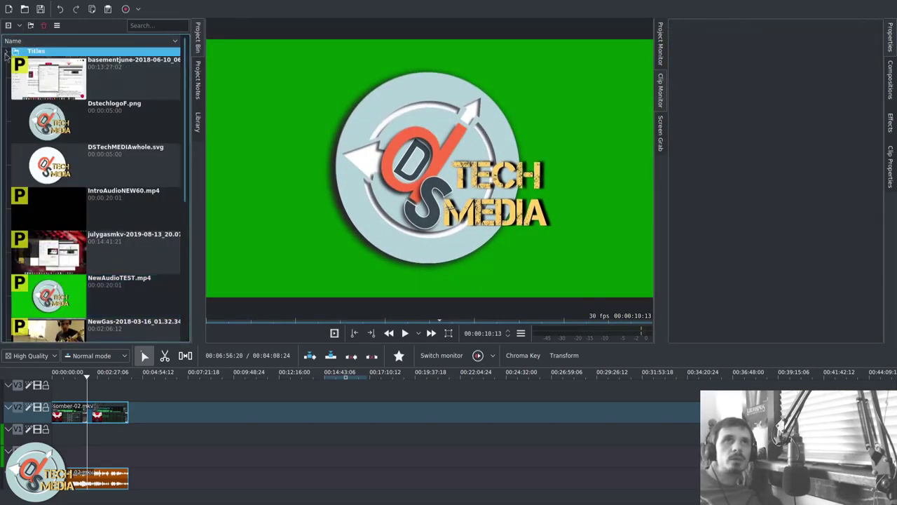
{"action": "left_click", "coordinate": [6, 52]}
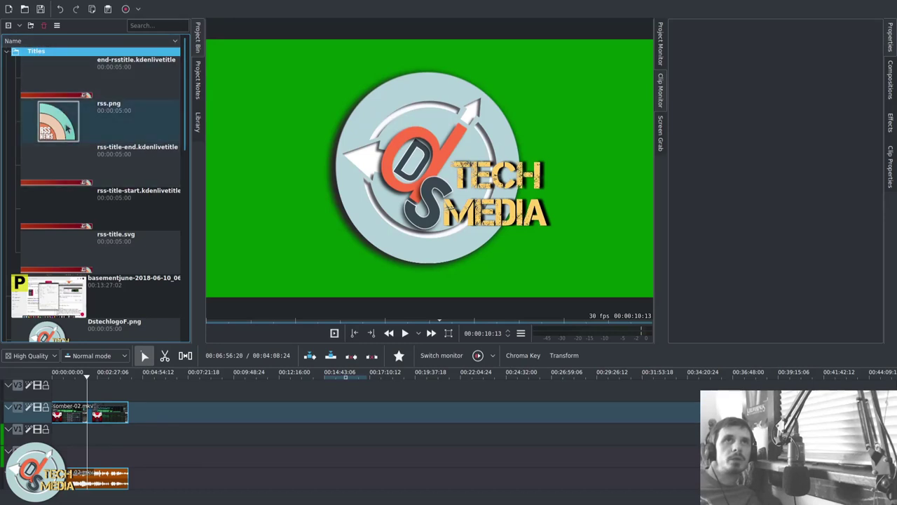
- Open the new color clip settings, pick orange as the clip color, and cancel without adding the clip
{"action": "left_click", "coordinate": [19, 26]}
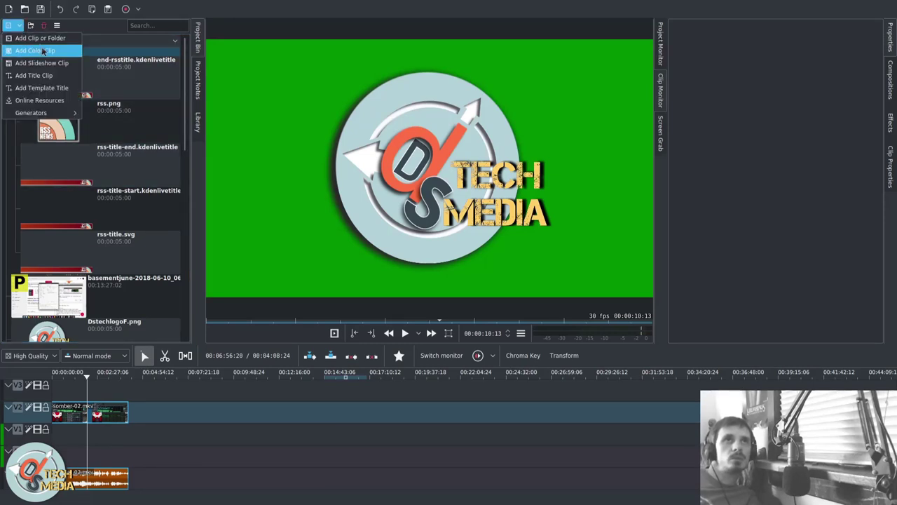
{"action": "left_click", "coordinate": [35, 50]}
{"action": "left_click", "coordinate": [463, 219]}
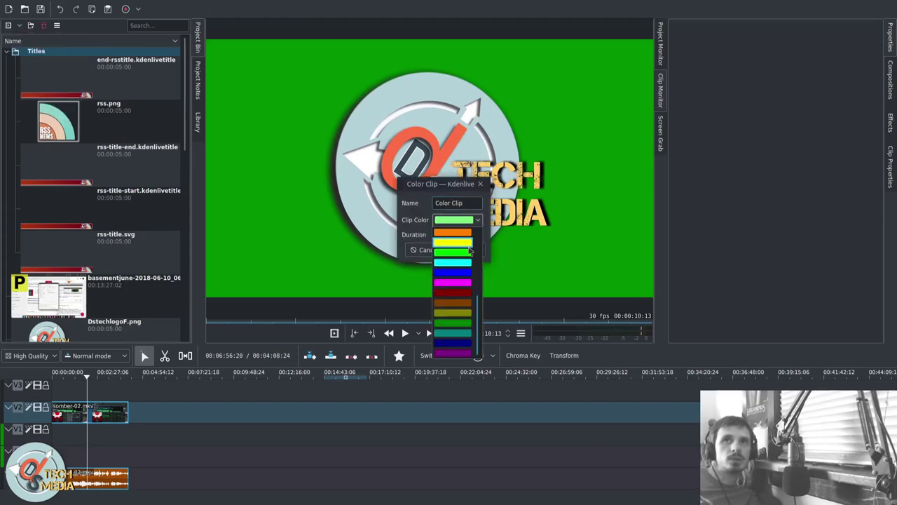
{"action": "left_click", "coordinate": [453, 252]}
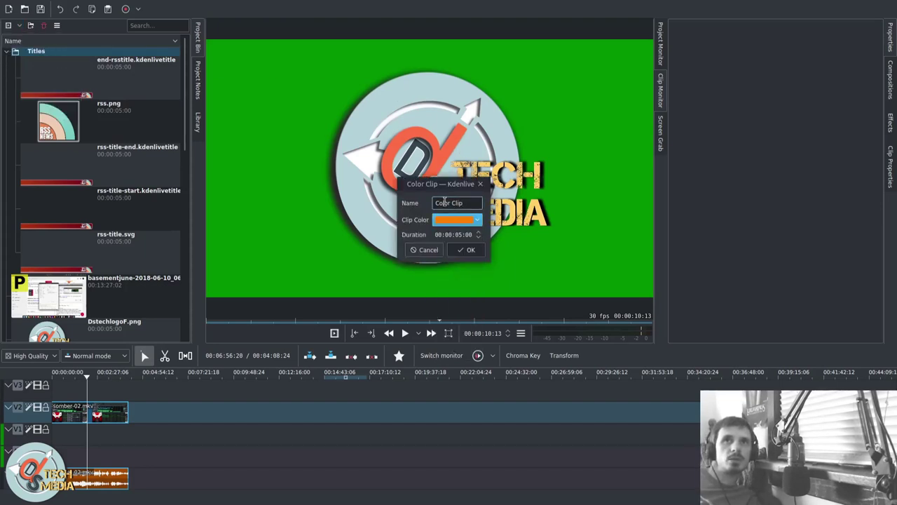
{"action": "left_click", "coordinate": [424, 250]}
- Look through the ways to add a clip and view the services offered by the online resources search
{"action": "left_click", "coordinate": [10, 25]}
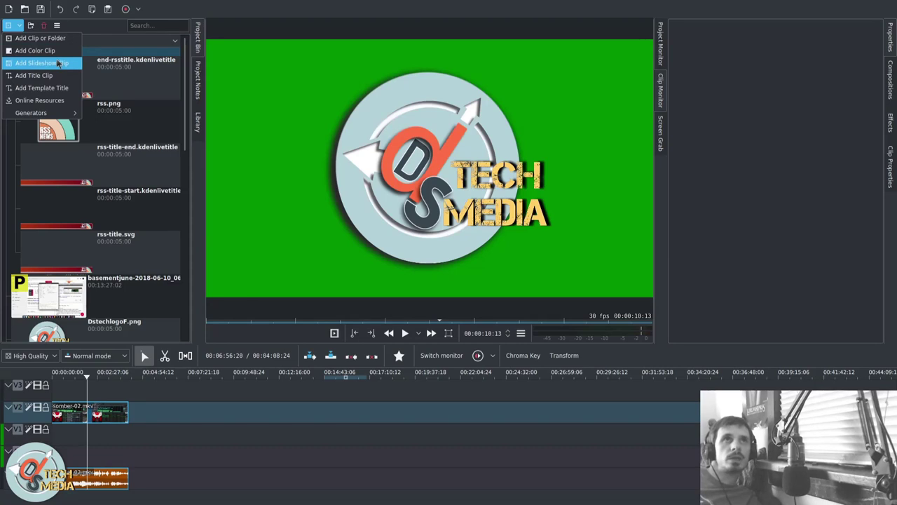
{"action": "left_click", "coordinate": [58, 65]}
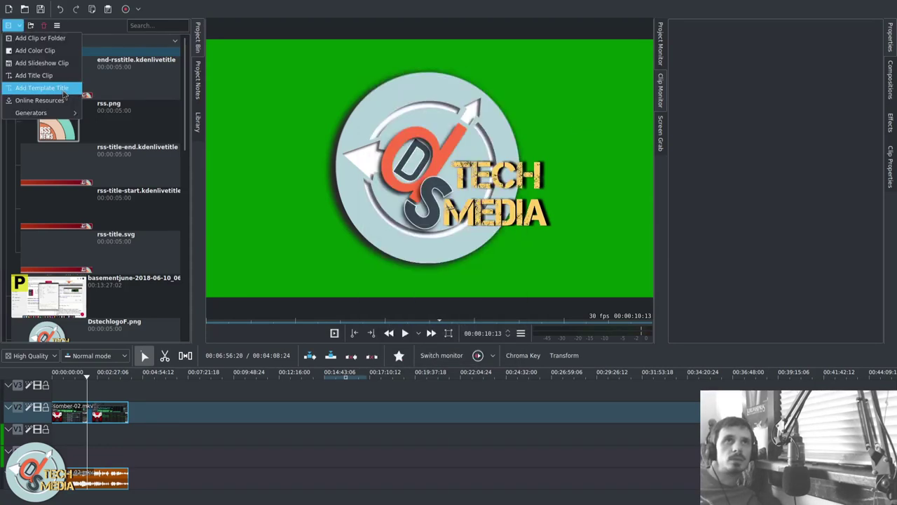
{"action": "left_click", "coordinate": [66, 101]}
{"action": "left_click", "coordinate": [513, 147]}
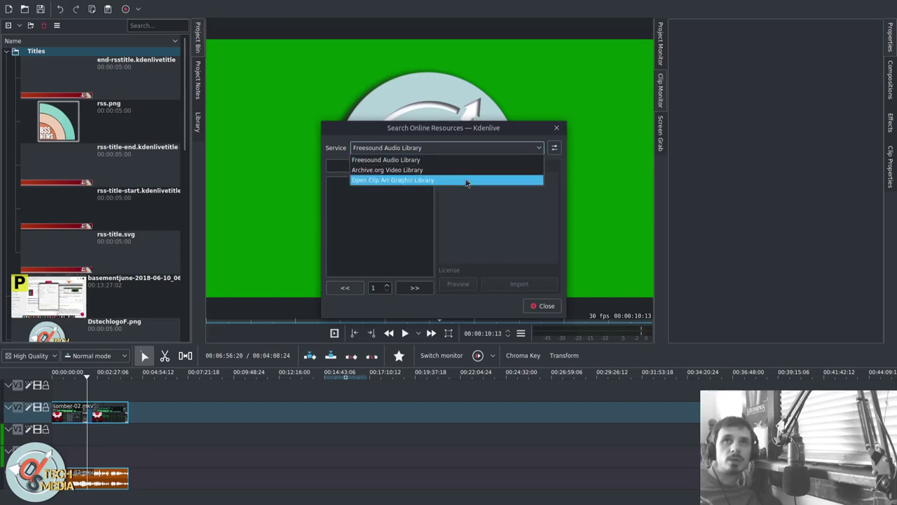
{"action": "left_click", "coordinate": [462, 204]}
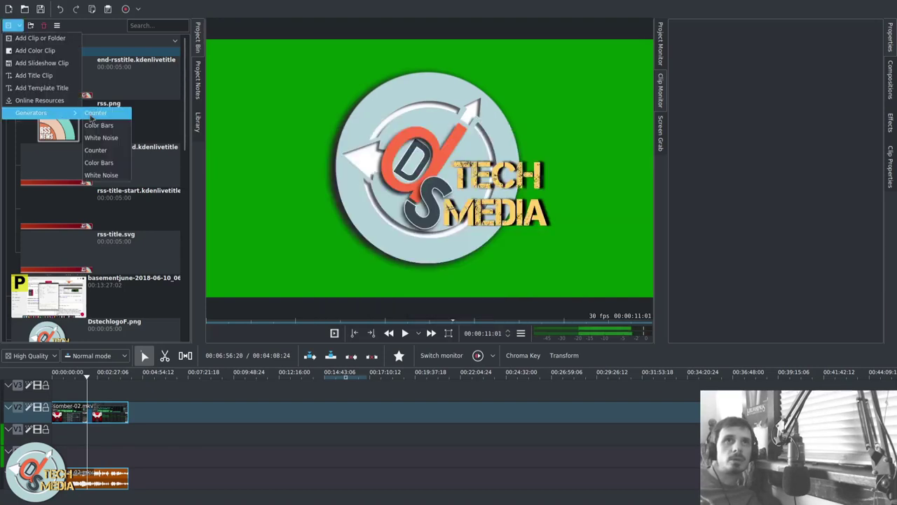
- Open the Counter generator for the project bin and return to the list of clip generators
{"action": "left_click", "coordinate": [95, 113]}
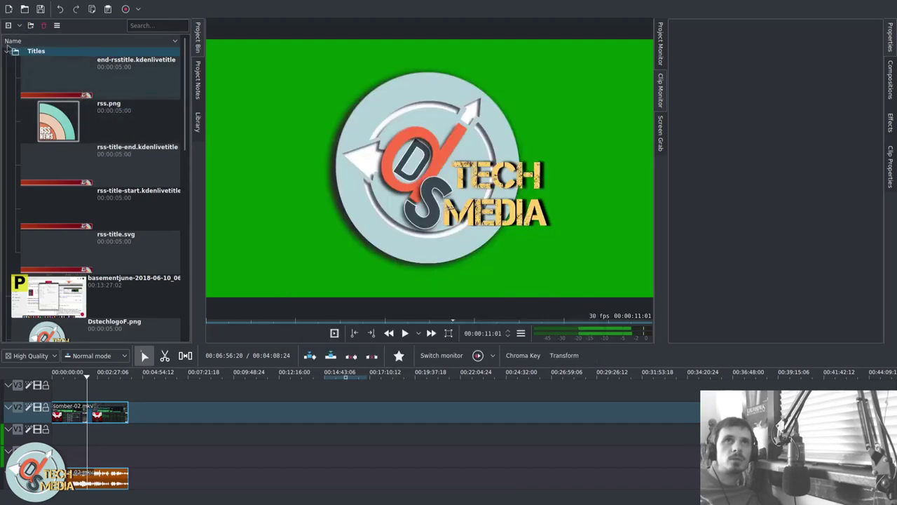
{"action": "left_click", "coordinate": [9, 25]}
{"action": "mouse_move", "coordinate": [42, 113]}
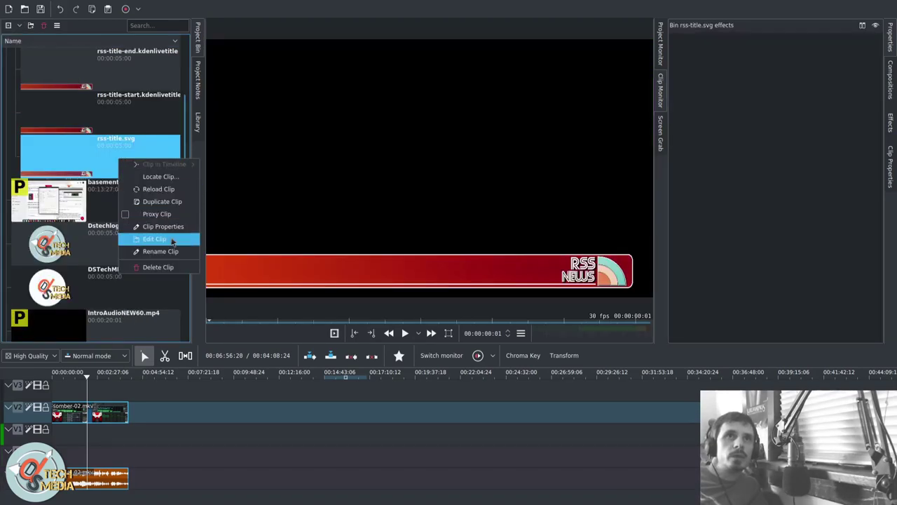
- Open rss-title.svg from the project bin for editing in Inkscape, inspect its artwork, and close Inkscape
{"action": "left_click", "coordinate": [280, 132]}
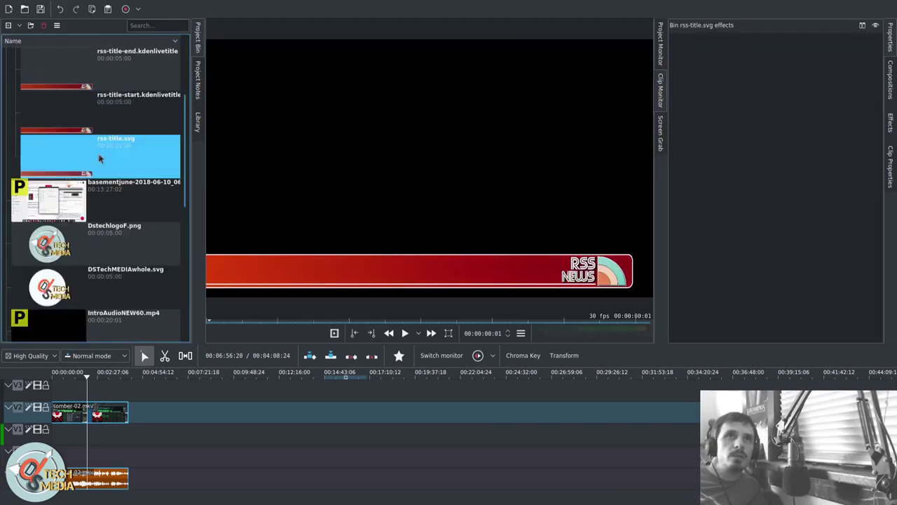
{"action": "scroll", "coordinate": [112, 148], "scroll_direction": "down", "scroll_amount": 1}
{"action": "scroll", "coordinate": [120, 139], "scroll_direction": "up", "scroll_amount": 1}
{"action": "key", "text": "alt+Tab"}
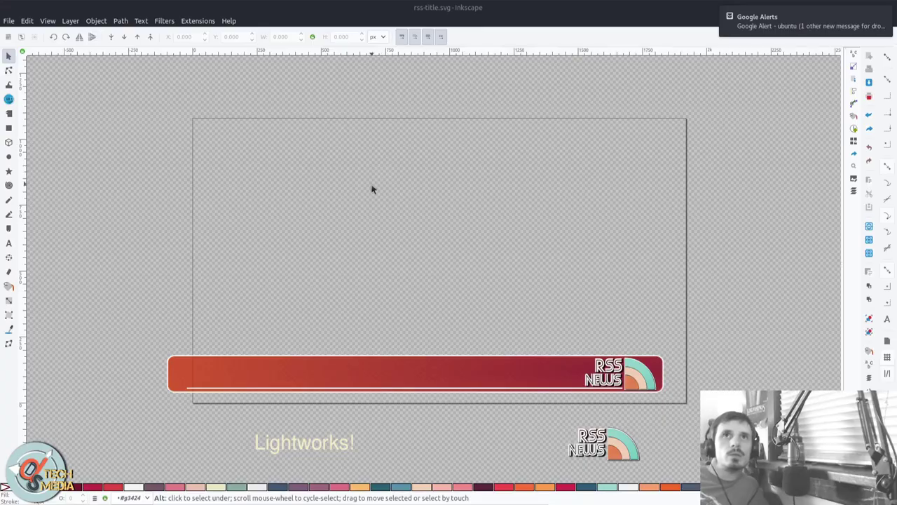
{"action": "scroll", "coordinate": [350, 203], "scroll_direction": "down", "scroll_amount": 4}
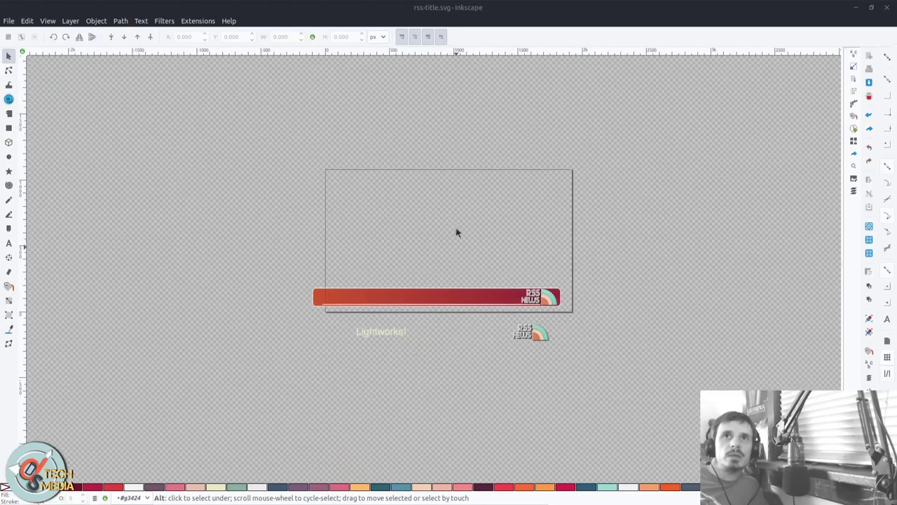
{"action": "scroll", "coordinate": [455, 233], "scroll_direction": "up", "scroll_amount": 3}
{"action": "scroll", "coordinate": [823, 82], "scroll_direction": "down", "scroll_amount": 2}
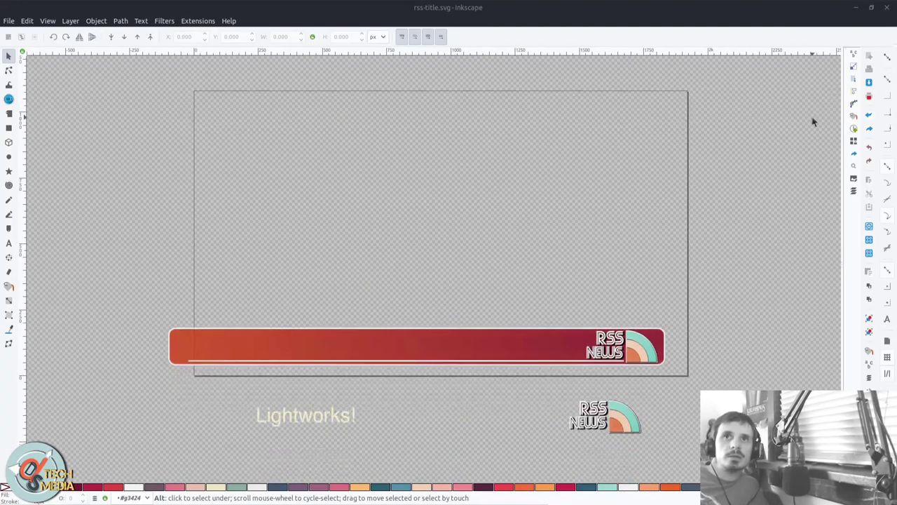
{"action": "left_click", "coordinate": [887, 8]}
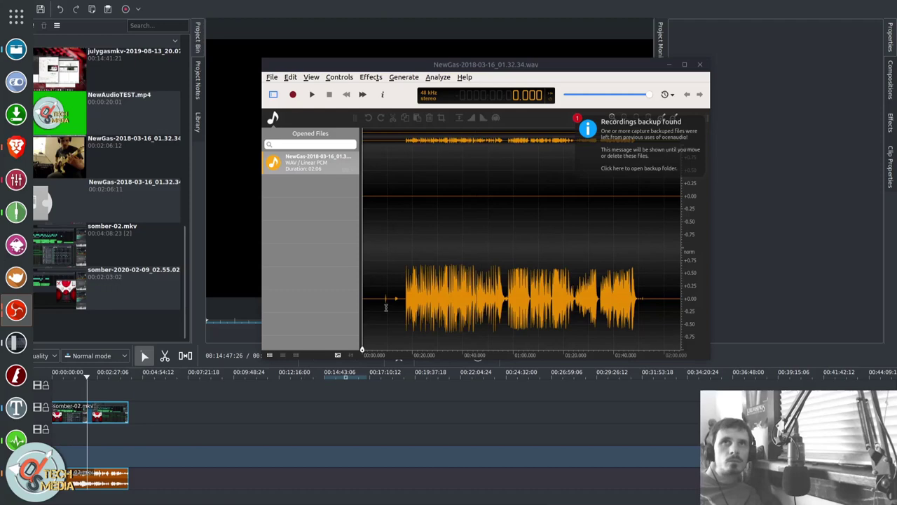
- View the effects list in ocenaudio for NewGas-2018-03-16_01.32.34.wav, and maximize the window to examine the waveform with the cursor at 44.667
{"action": "left_click", "coordinate": [383, 77]}
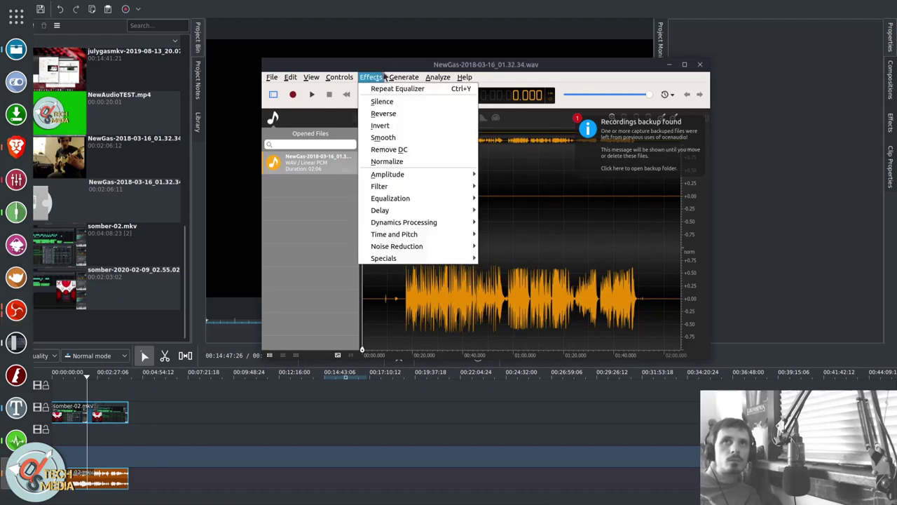
{"action": "left_click", "coordinate": [380, 63]}
{"action": "double_click", "coordinate": [380, 63]}
{"action": "left_click", "coordinate": [226, 163]}
{"action": "left_click_drag", "start_coordinate": [268, 161], "coordinate": [351, 141]}
{"action": "left_click", "coordinate": [371, 134]}
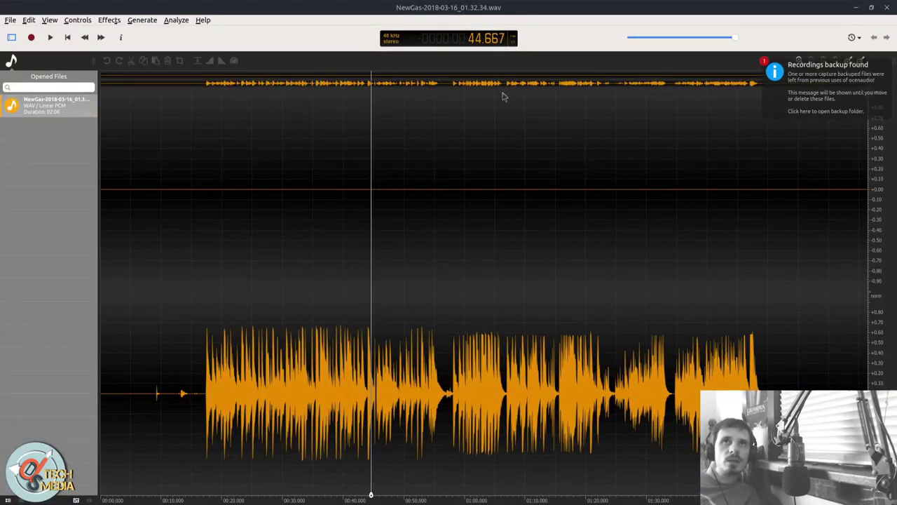
{"action": "double_click", "coordinate": [800, 11]}
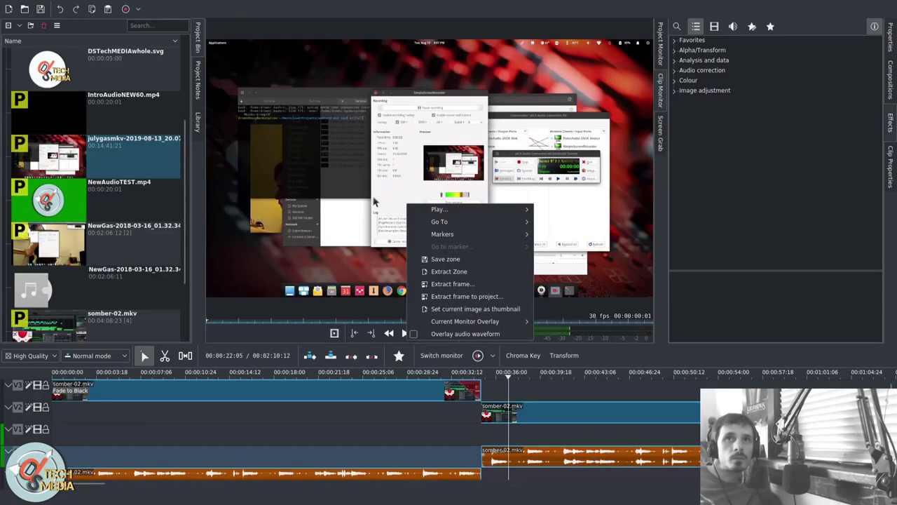
- Examine the Current Monitor Overlay options of the clip monitor, including timecode, playback fps, markers and audio waveform
{"action": "mouse_move", "coordinate": [484, 321]}
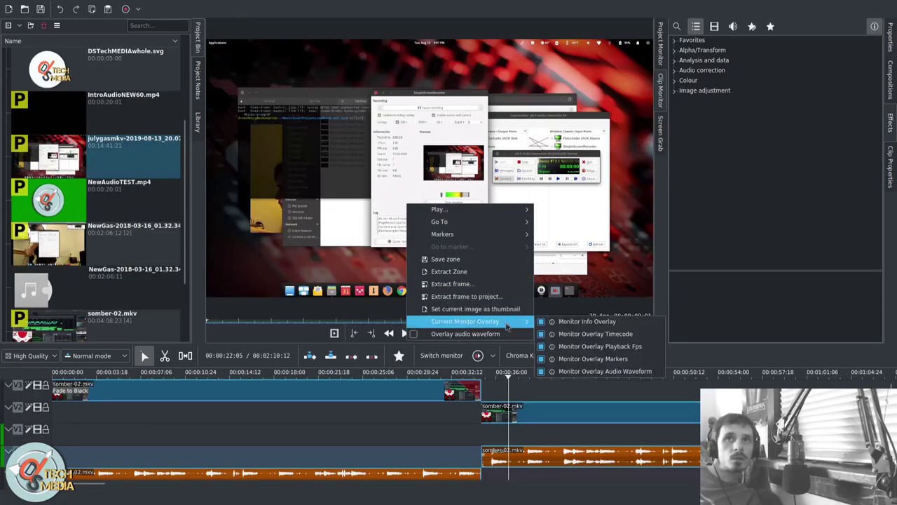
{"action": "left_click", "coordinate": [598, 208]}
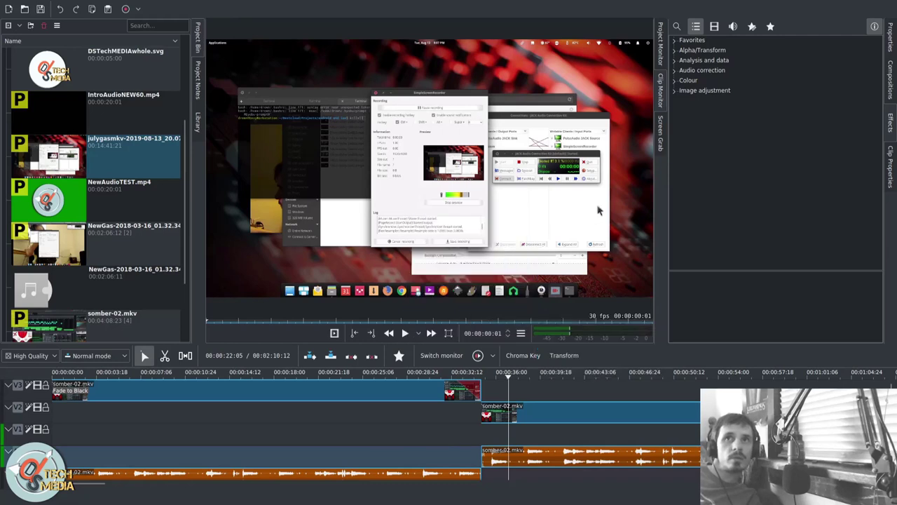
{"action": "right_click", "coordinate": [422, 271]}
{"action": "mouse_move", "coordinate": [519, 388]}
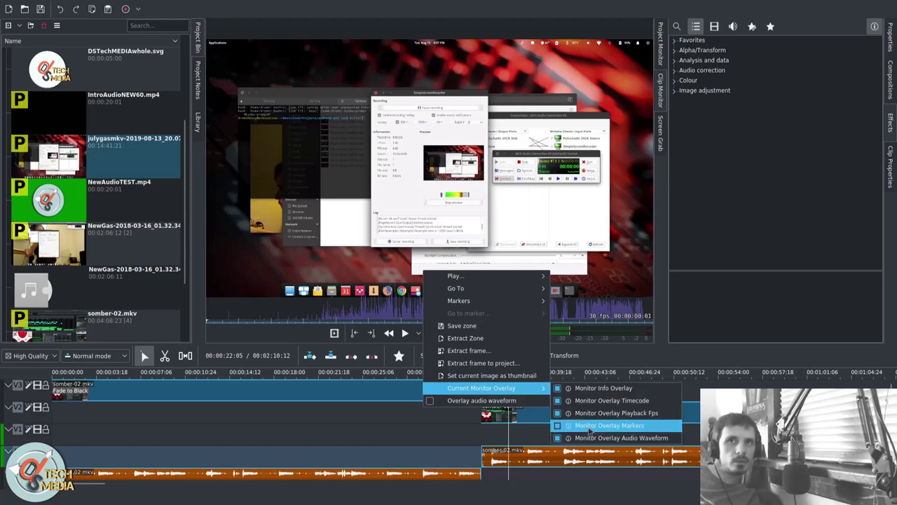
{"action": "left_click", "coordinate": [602, 321]}
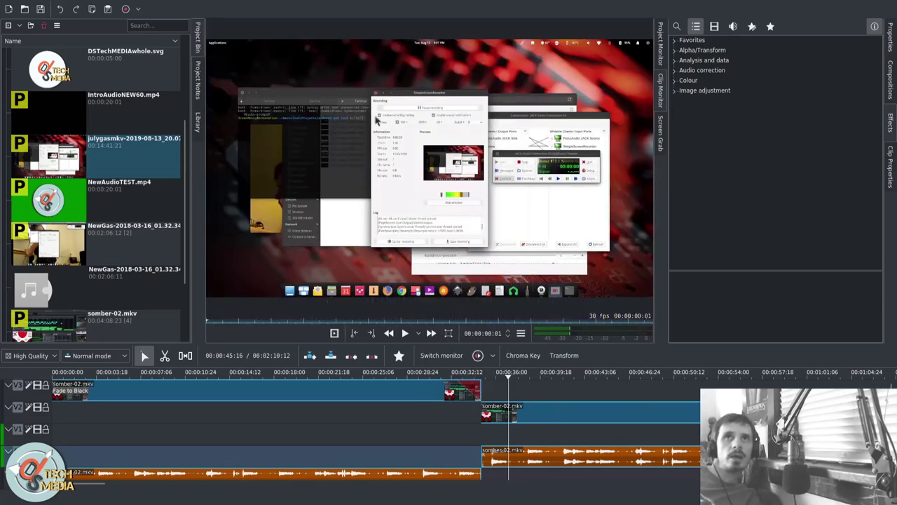
- Mark a zone of the julygasmkv clip from 00:05:07:21 to 00:06:16:19 and add it to the project bin
{"action": "key", "text": "space"}
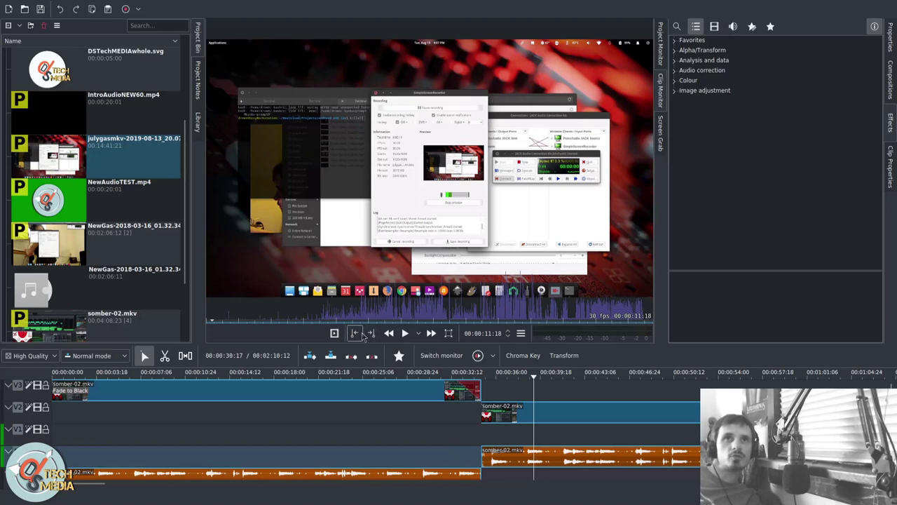
{"action": "left_click", "coordinate": [128, 140]}
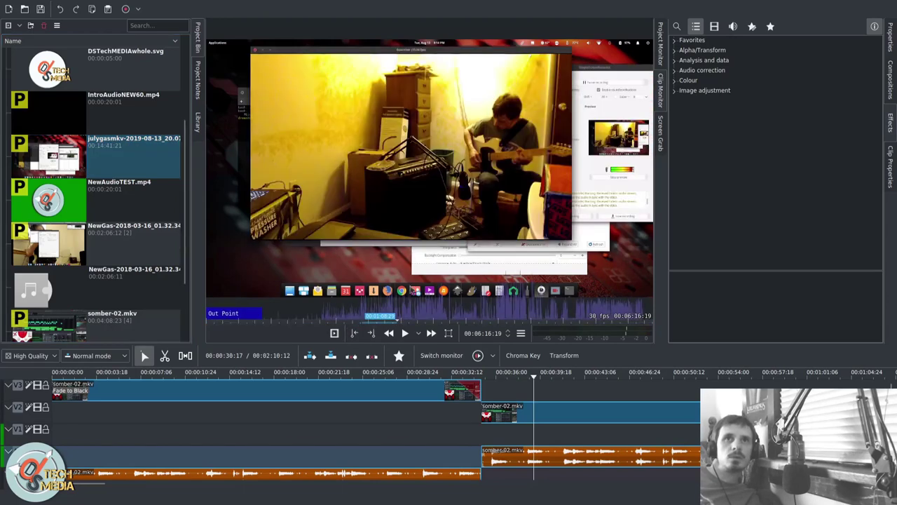
{"action": "left_click", "coordinate": [335, 334]}
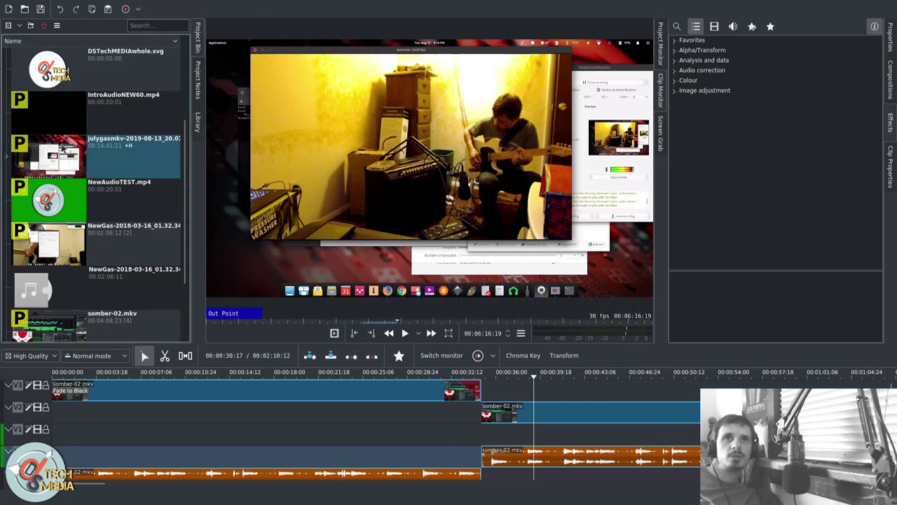
- Expand the julygasmkv clip in the project bin and play its Zone 1 in the clip monitor
{"action": "left_click", "coordinate": [88, 260]}
{"action": "scroll", "coordinate": [86, 271], "scroll_direction": "down", "scroll_amount": 1}
{"action": "left_click", "coordinate": [105, 191]}
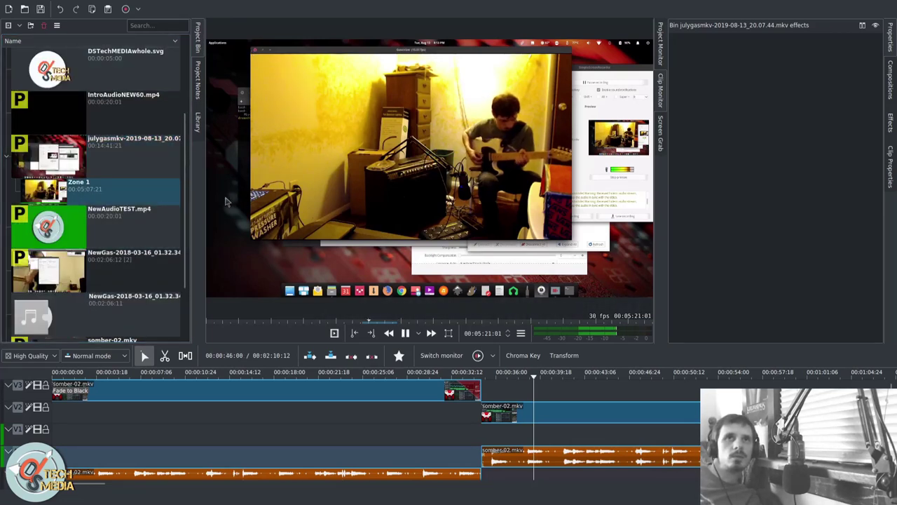
{"action": "left_click", "coordinate": [83, 201]}
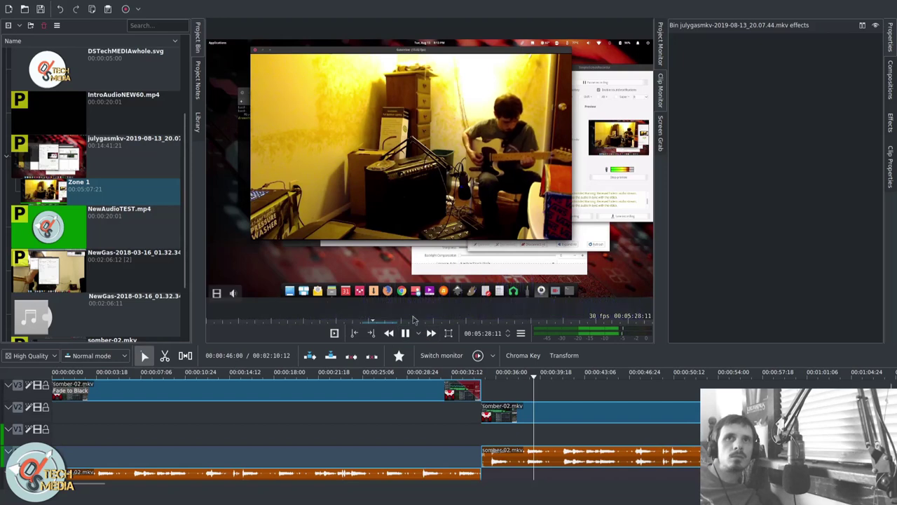
- Mark a second zone of the julygasmkv clip from 00:06:54:14 to 00:07:30:15 and add it to the project bin
{"action": "left_click", "coordinate": [416, 321]}
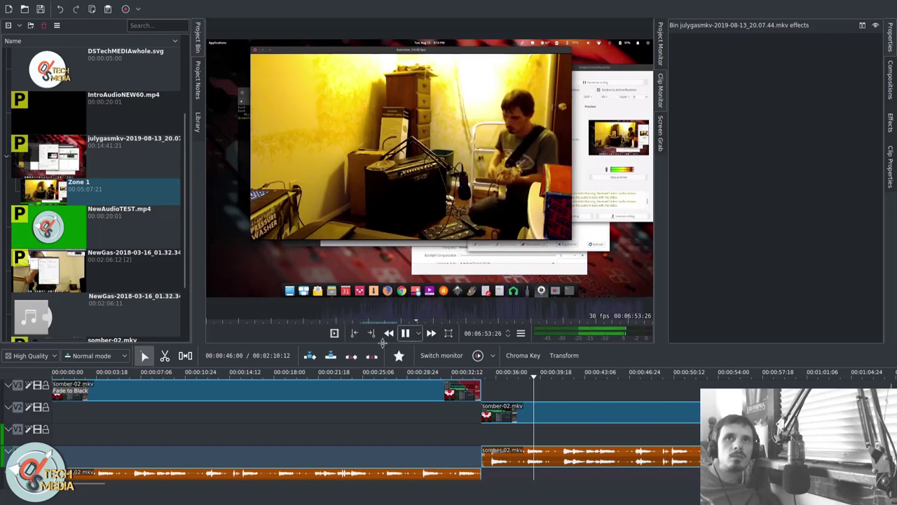
{"action": "left_click", "coordinate": [355, 333]}
{"action": "key", "text": "space"}
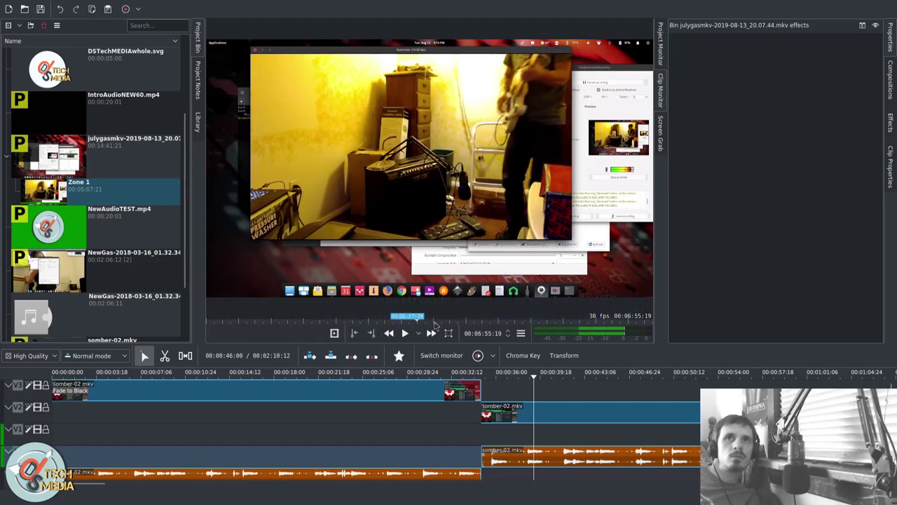
{"action": "left_click", "coordinate": [435, 324]}
{"action": "key", "text": "o"}
{"action": "left_click", "coordinate": [336, 333]}
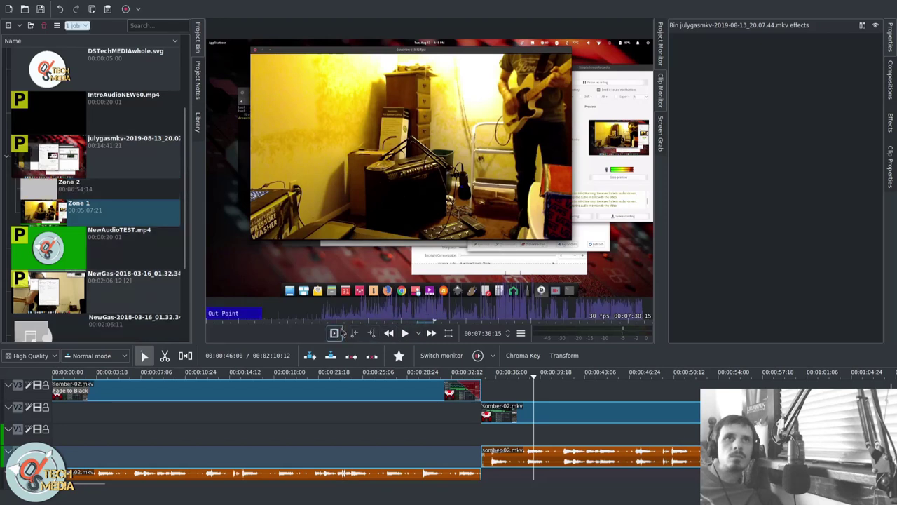
- Switch between Zone 2 and Zone 1 of the julygasmkv clip in the project bin, and collapse and expand its zone list
{"action": "left_click", "coordinate": [94, 193]}
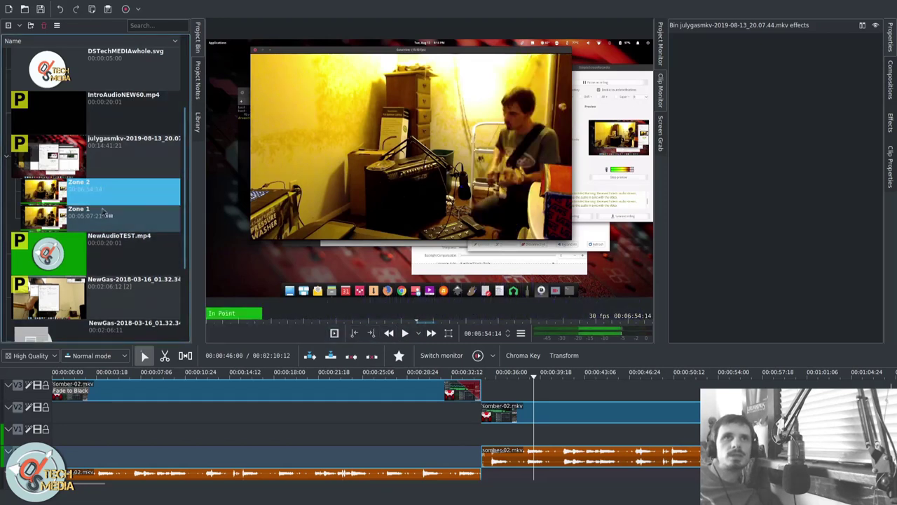
{"action": "left_click", "coordinate": [104, 212]}
{"action": "left_click", "coordinate": [104, 199]}
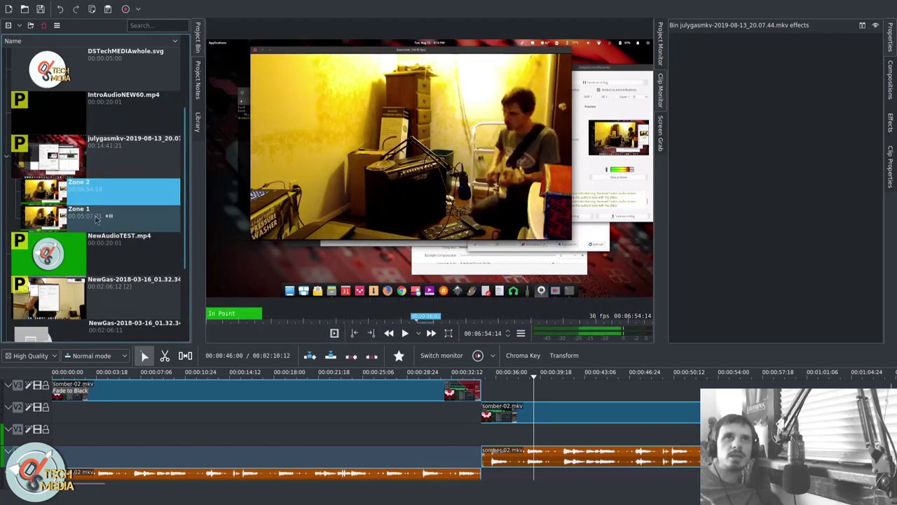
{"action": "left_click", "coordinate": [97, 219]}
{"action": "left_click", "coordinate": [103, 197]}
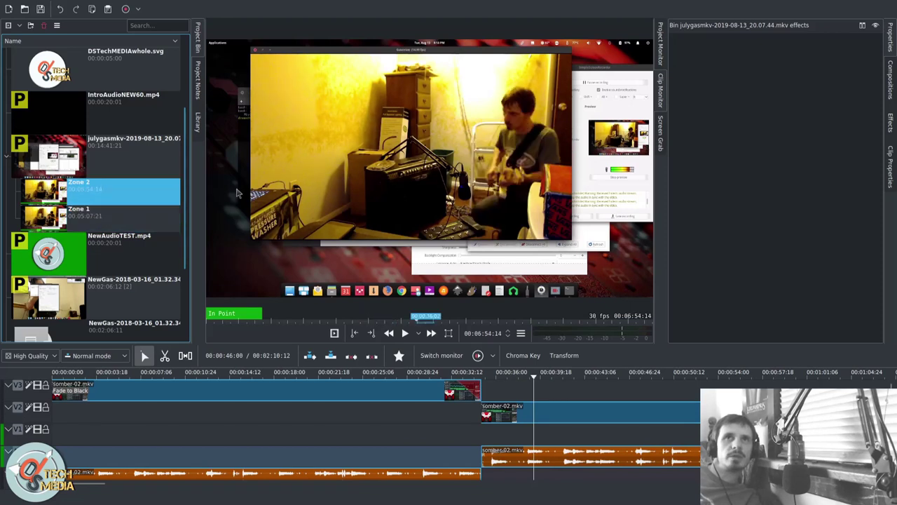
{"action": "left_click", "coordinate": [7, 160]}
{"action": "left_click", "coordinate": [7, 160]}
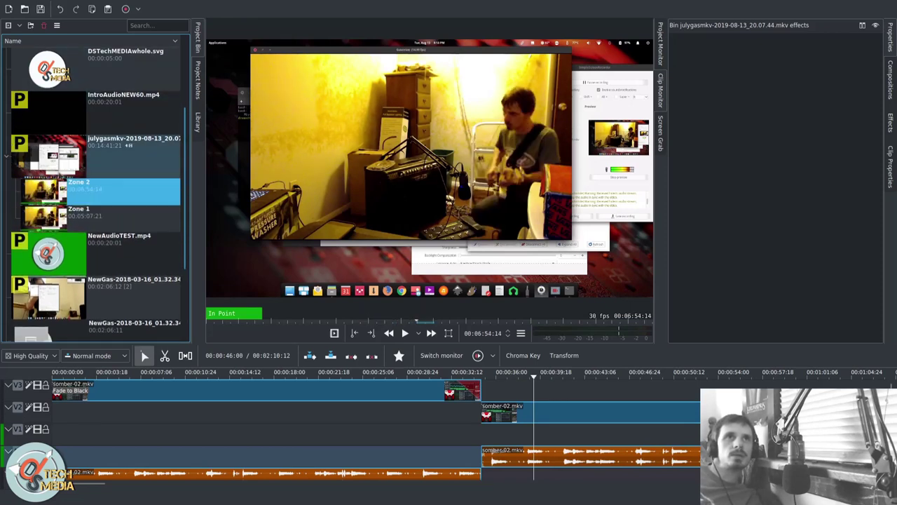
{"action": "left_click", "coordinate": [7, 160]}
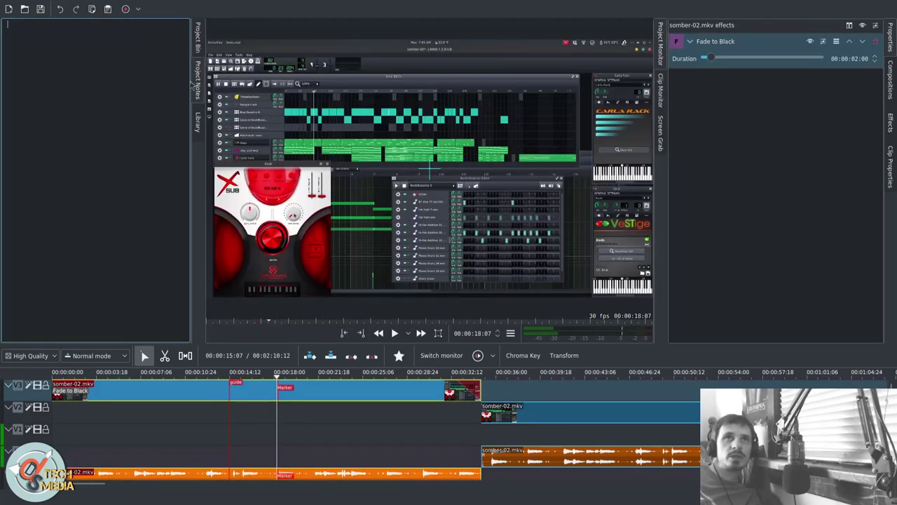
- Insert the current timecode 00:00:18:07 into the project notes
{"action": "right_click", "coordinate": [145, 223]}
{"action": "left_click", "coordinate": [168, 227]}
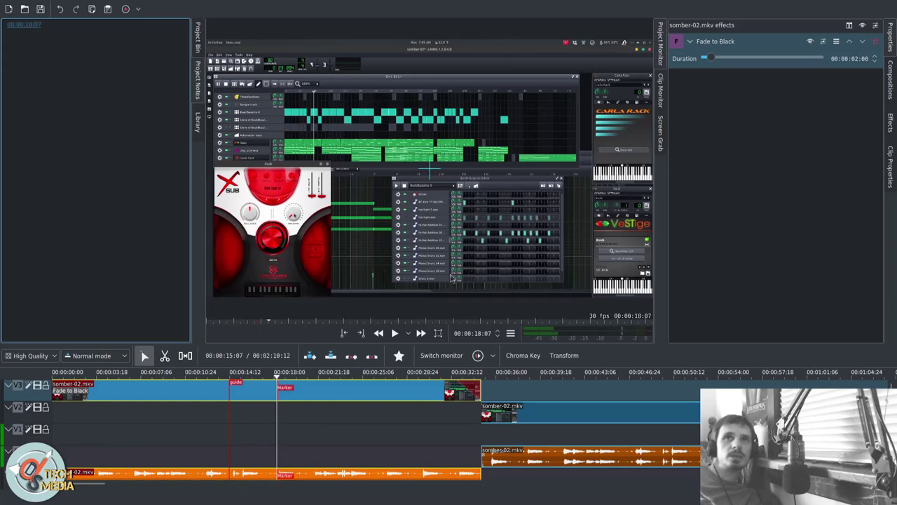
- Move the timeline playhead to 00:00:40:29 and insert the current timecode into the project notes
{"action": "left_click", "coordinate": [559, 382]}
{"action": "right_click", "coordinate": [559, 382]}
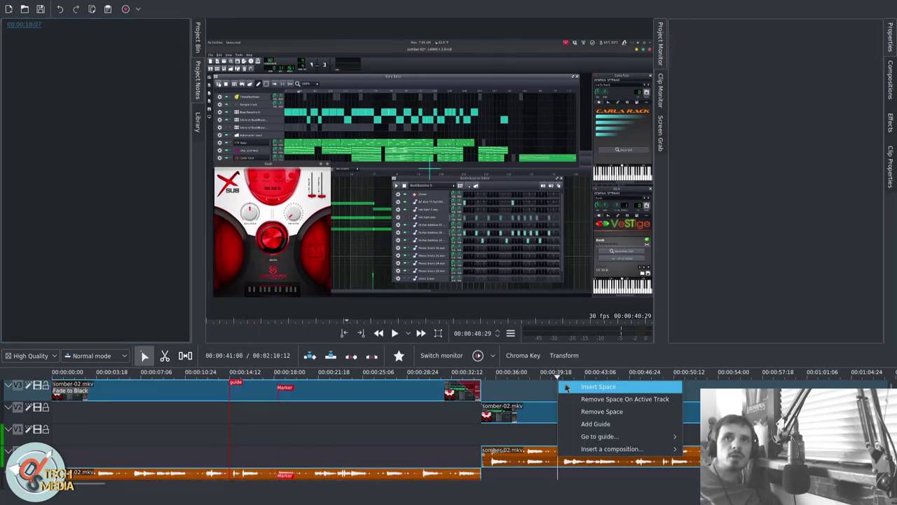
{"action": "right_click", "coordinate": [12, 117]}
{"action": "left_click", "coordinate": [71, 105]}
{"action": "right_click", "coordinate": [64, 104]}
{"action": "left_click", "coordinate": [67, 107]}
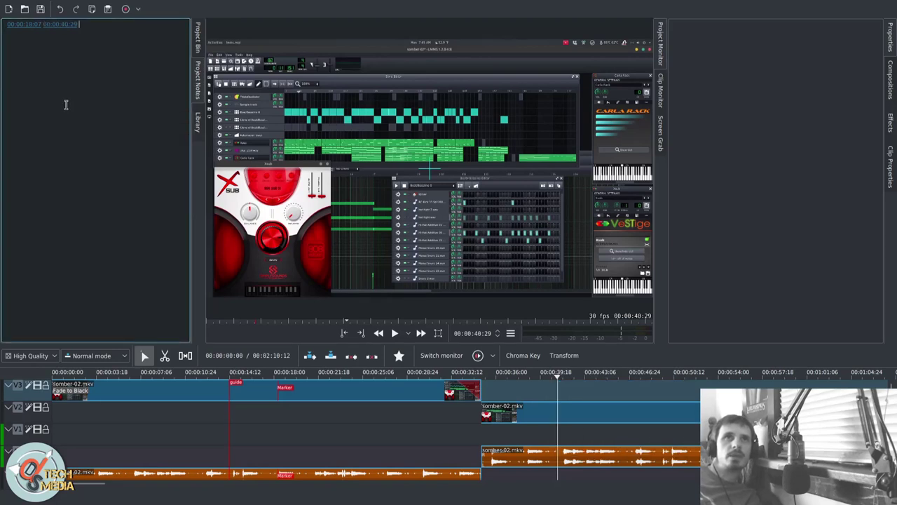
- Separate the two timecodes in the project notes with line breaks and add the text "asdfadfasdfasfasdfa" between them
{"action": "left_click", "coordinate": [35, 25]}
{"action": "key", "text": "Return"}
{"action": "key", "text": "Return"}
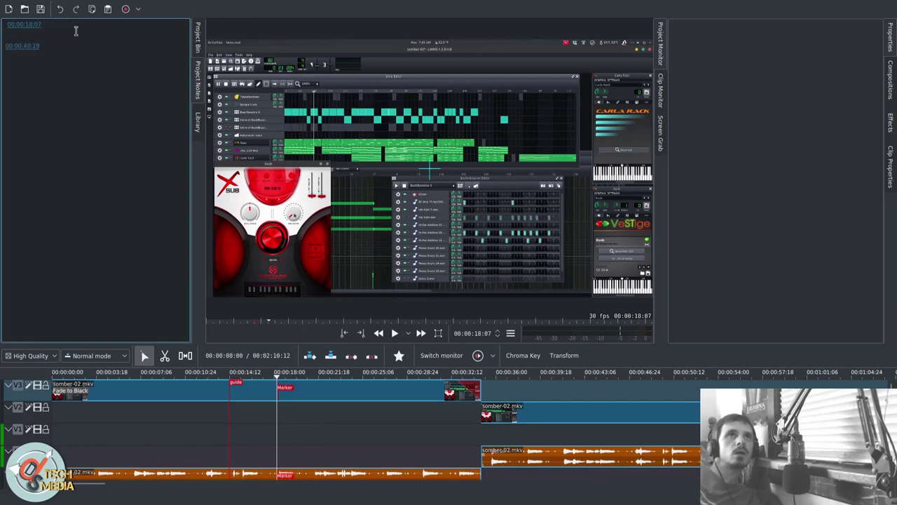
{"action": "type", "text": "asdfadfasdfasdfasdfa"}
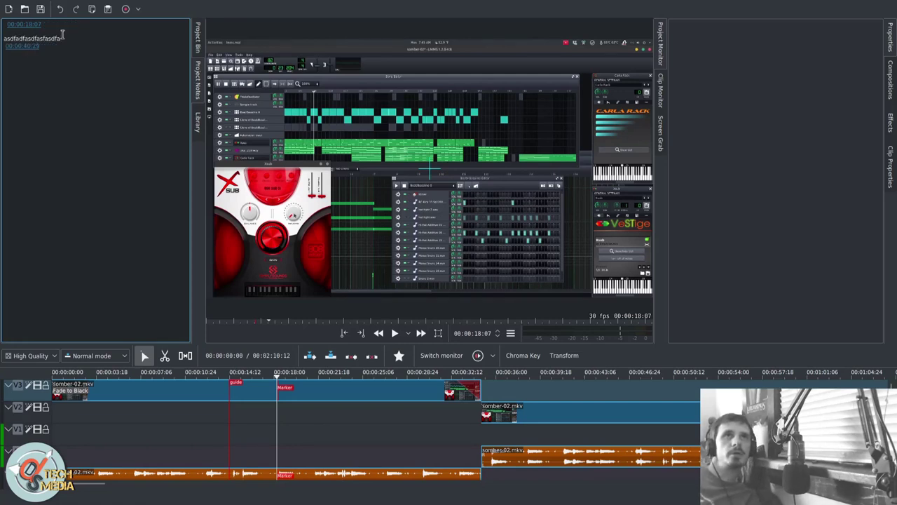
- Follow the 00:00:40:29 and 00:00:18:07 timecode links in the project notes to move the playhead, and open the library
{"action": "left_click", "coordinate": [32, 47]}
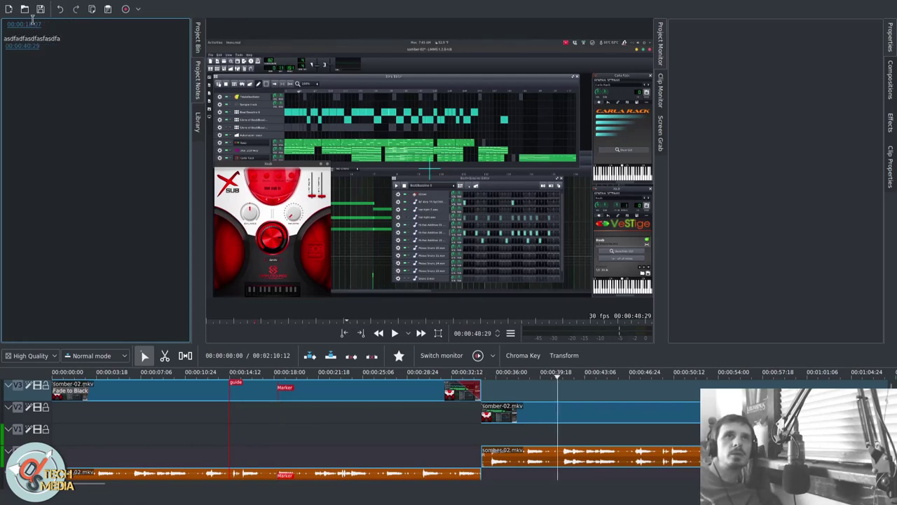
{"action": "left_click", "coordinate": [32, 25]}
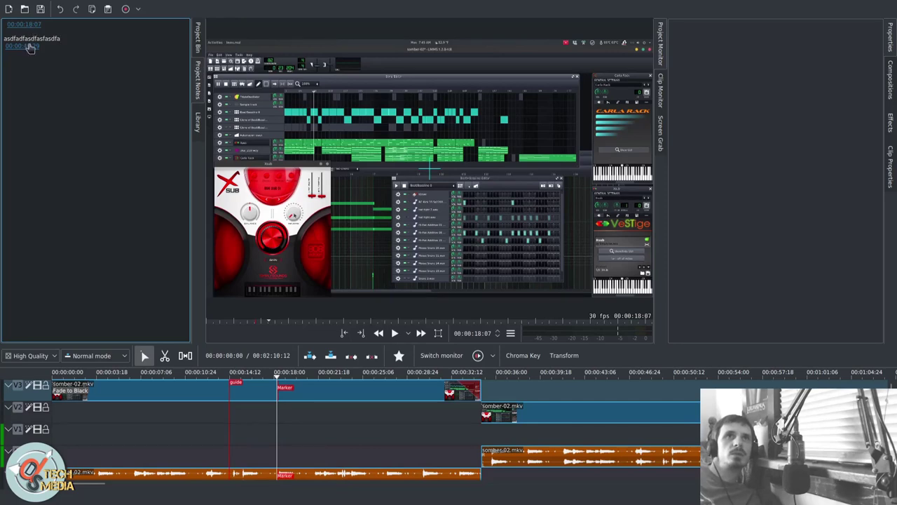
{"action": "left_click", "coordinate": [30, 47]}
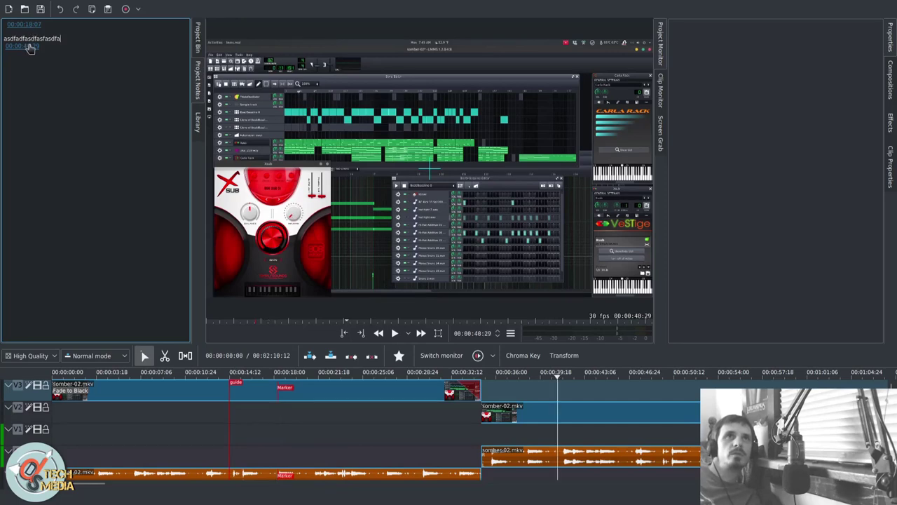
{"action": "left_click", "coordinate": [197, 121]}
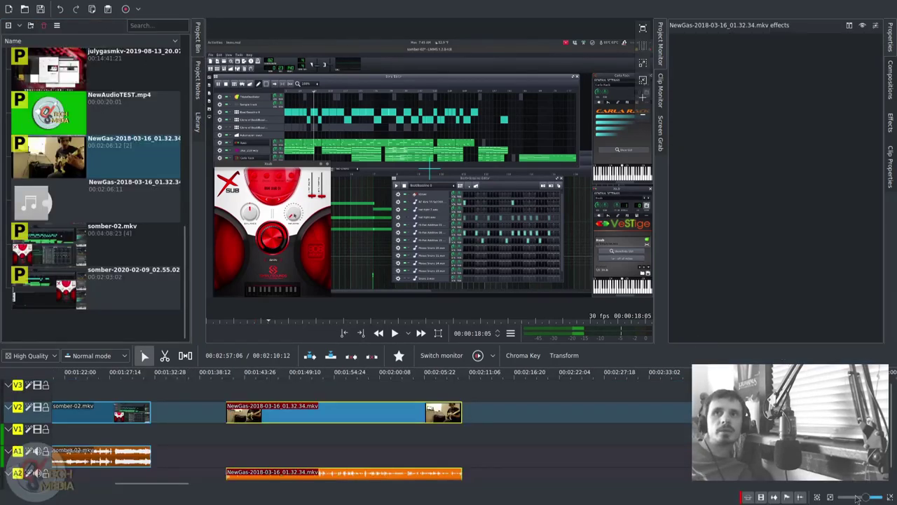
- Fit the timeline zoom to the project and try zooming the timeline out and back in
{"action": "left_click", "coordinate": [817, 497]}
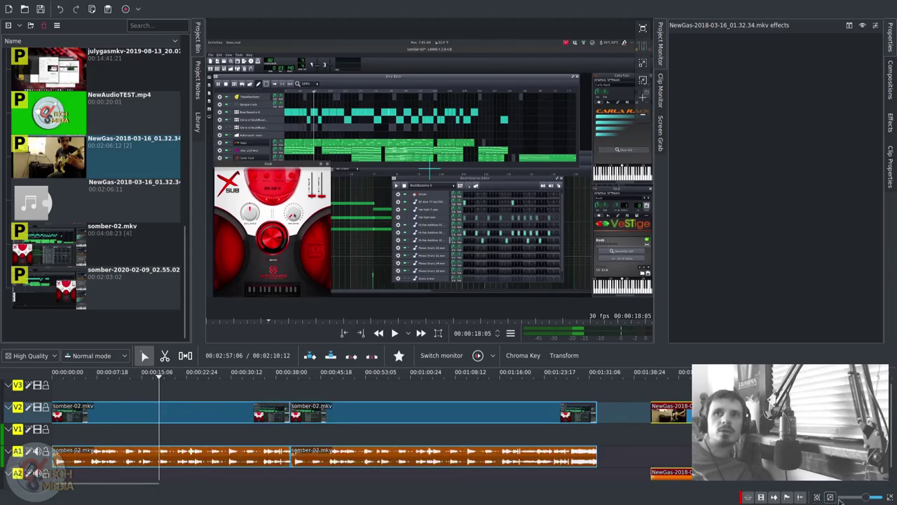
{"action": "left_click", "coordinate": [830, 497]}
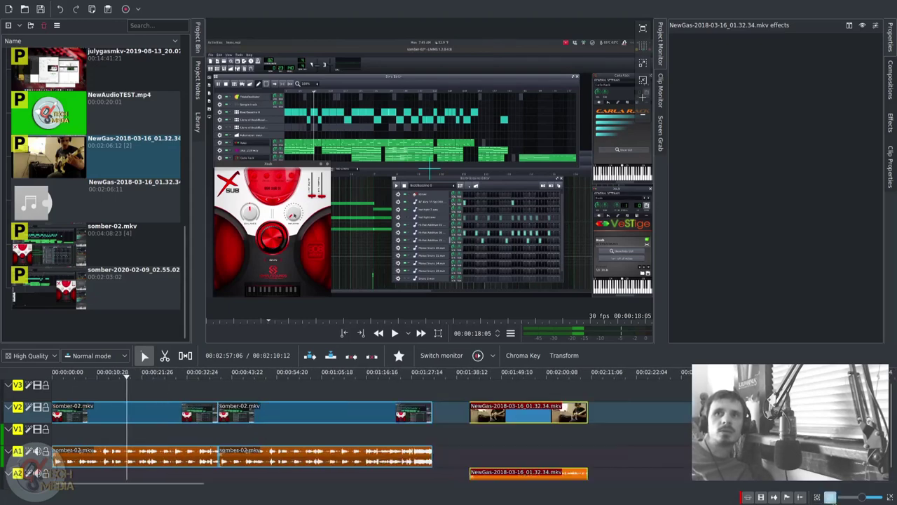
{"action": "left_click", "coordinate": [831, 497]}
{"action": "left_click", "coordinate": [831, 497]}
{"action": "left_click", "coordinate": [831, 497]}
{"action": "left_click", "coordinate": [831, 497]}
{"action": "scroll", "coordinate": [875, 499], "scroll_direction": "up", "scroll_amount": 3}
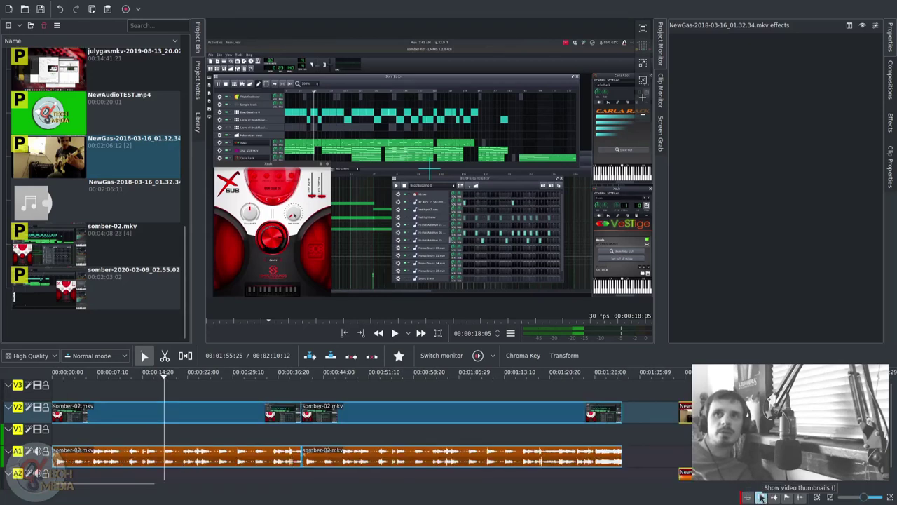
- Turn the video thumbnails and the audio thumbnails of the timeline clips off and back on
{"action": "left_click", "coordinate": [760, 497]}
{"action": "left_click", "coordinate": [760, 497]}
{"action": "left_click", "coordinate": [775, 498]}
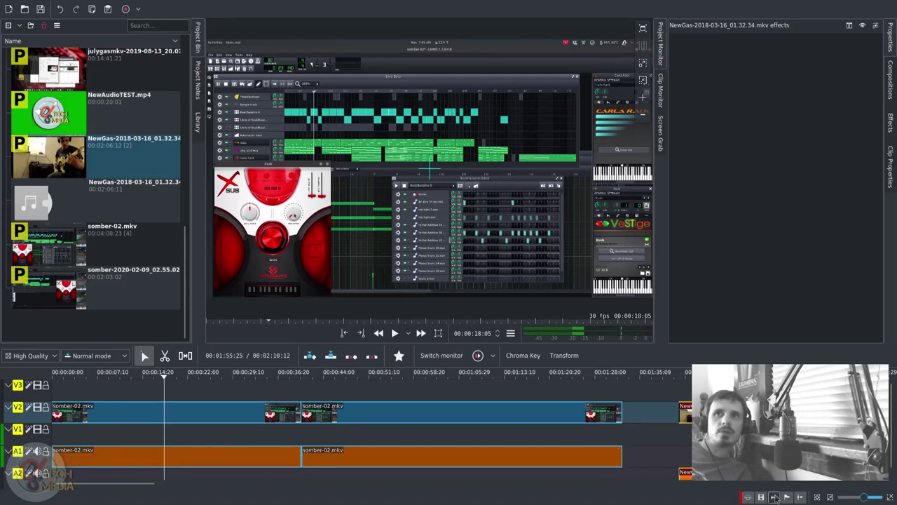
{"action": "left_click", "coordinate": [775, 497]}
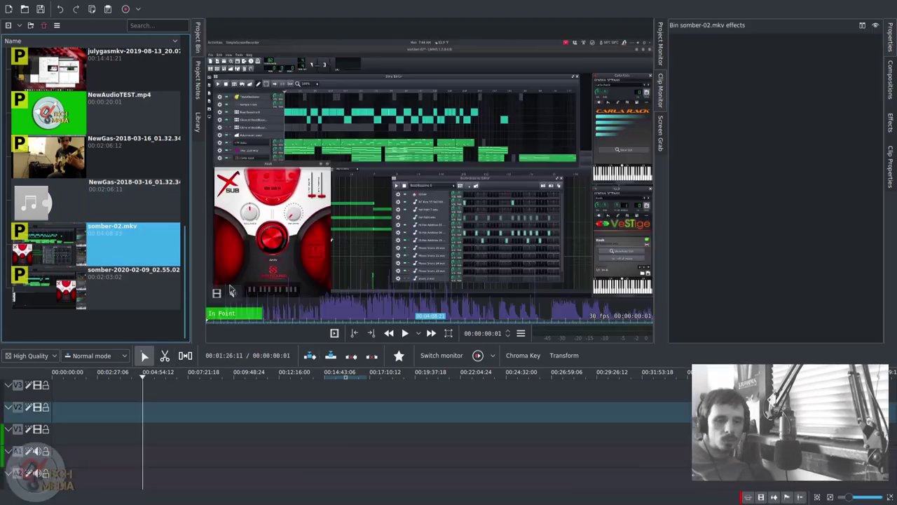
- Switch back and forth between the clip monitor and the project monitor, ending on the project monitor
{"action": "key", "text": "t"}
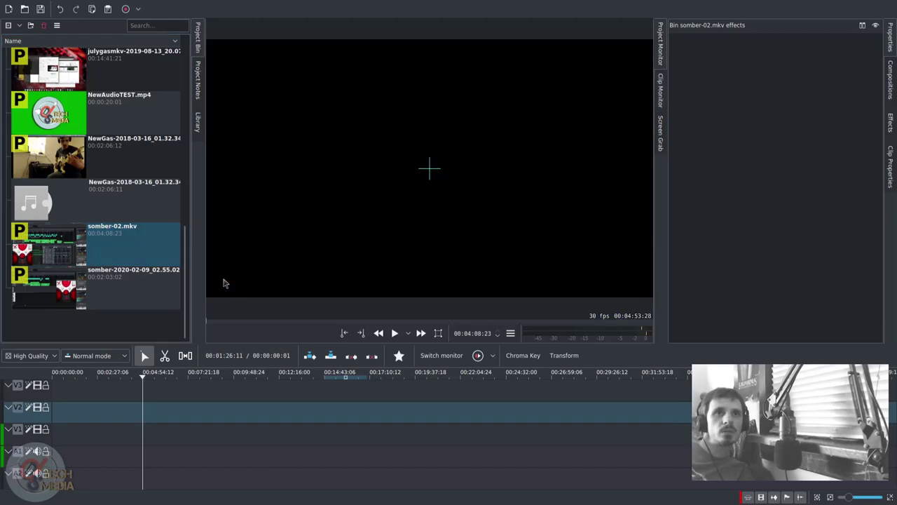
{"action": "key", "text": "t"}
{"action": "key", "text": "t"}
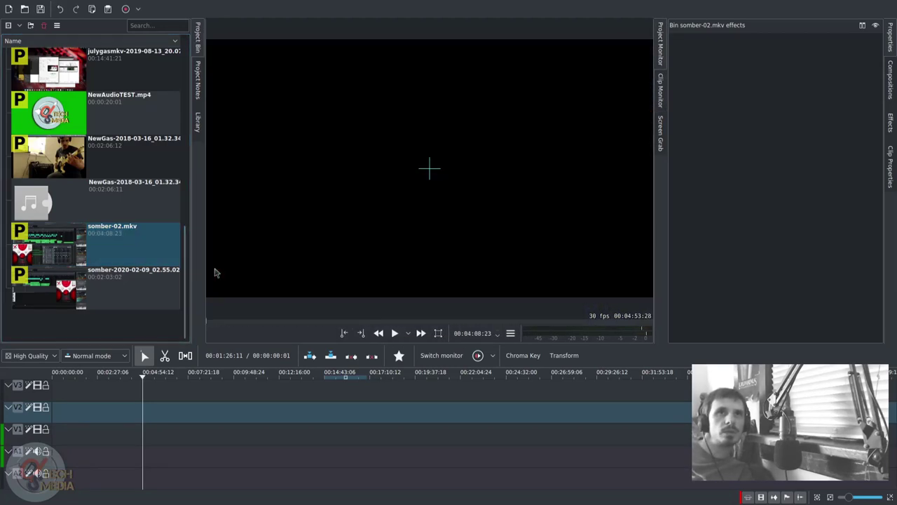
- Go through the timeline tracks one by one and make V3, V2, V1, A1 and A2 all active
{"action": "key", "text": "Down"}
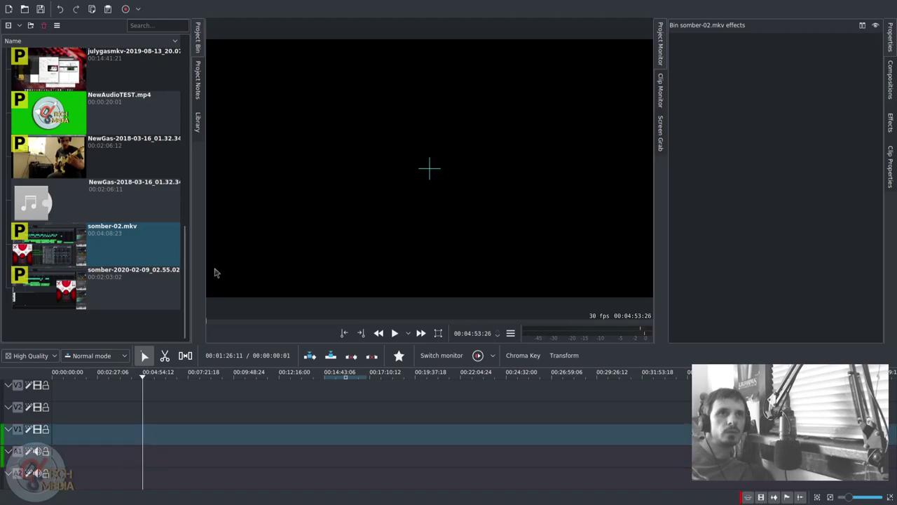
{"action": "key", "text": "Down"}
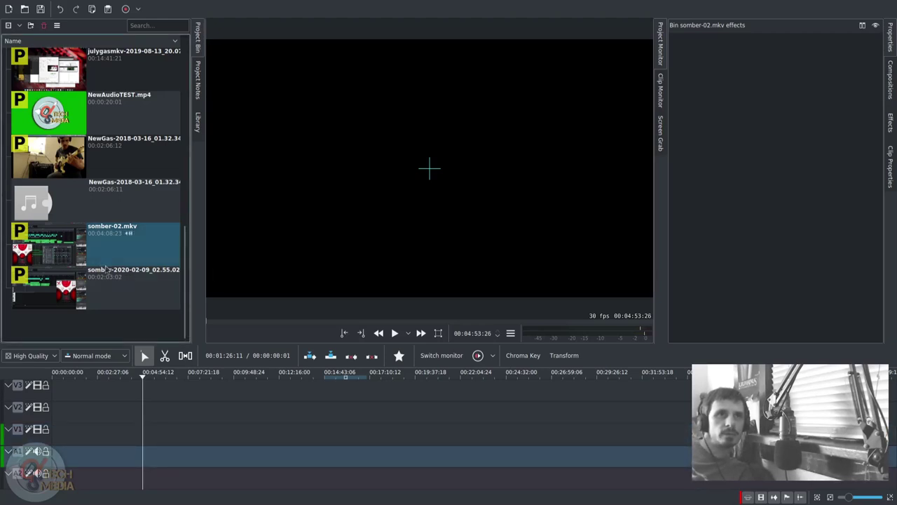
{"action": "key", "text": "Up"}
{"action": "key", "text": "Up"}
{"action": "key", "text": "Down"}
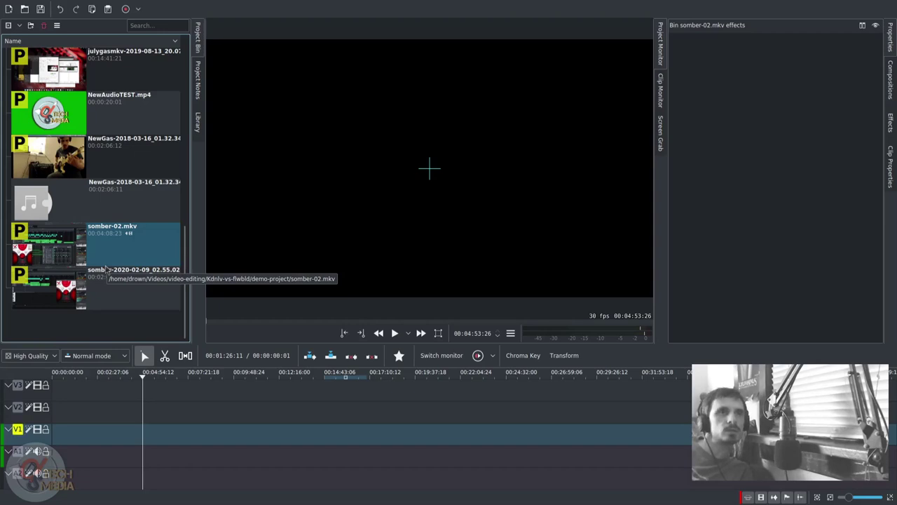
{"action": "key", "text": "Down"}
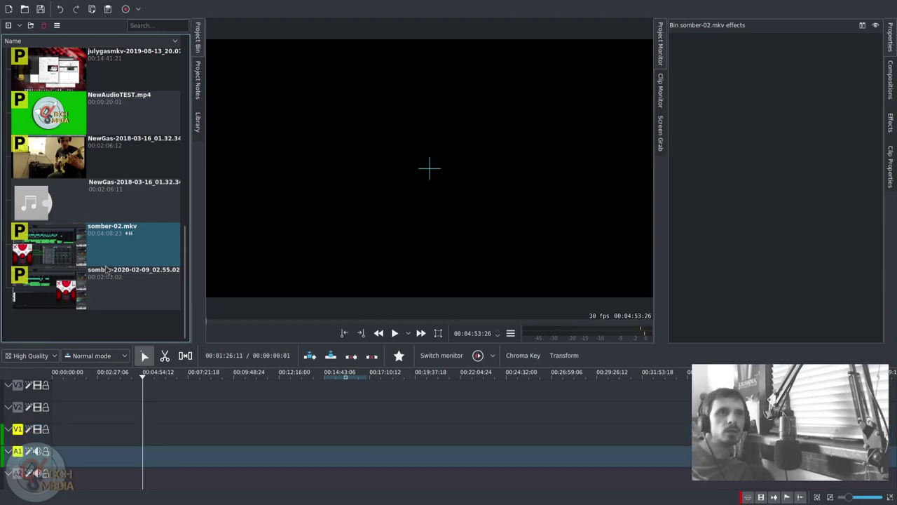
{"action": "key", "text": "Down"}
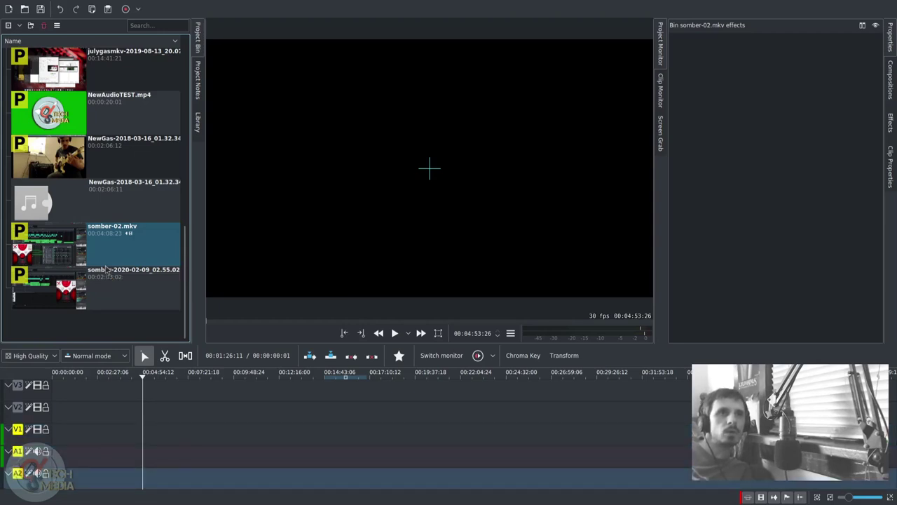
{"action": "key", "text": "Up"}
{"action": "key", "text": "Up"}
{"action": "key", "text": "Up"}
{"action": "key", "text": "Up"}
{"action": "key", "text": "Down"}
{"action": "key", "text": "Down"}
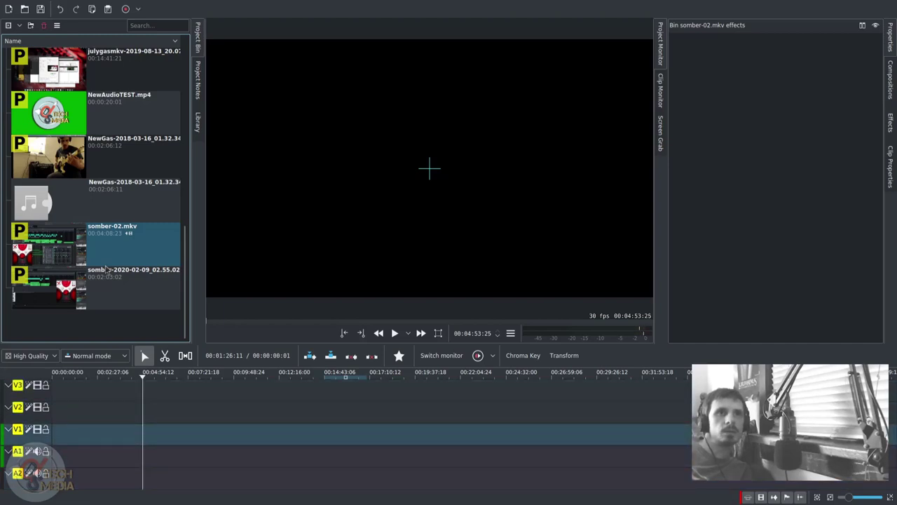
- Select track V2 and set it as the target track for inserted video
{"action": "key", "text": "Down"}
{"action": "key", "text": "Up"}
{"action": "key", "text": "Up"}
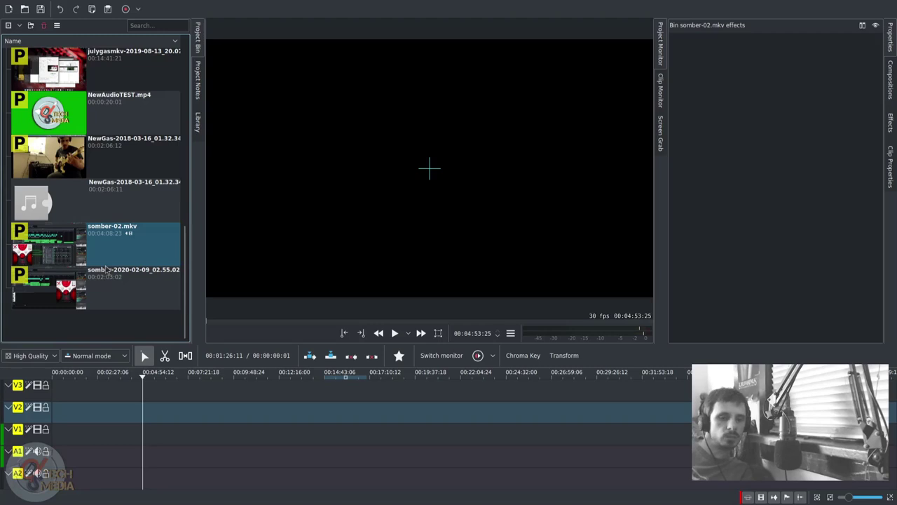
{"action": "key", "text": "shift+t"}
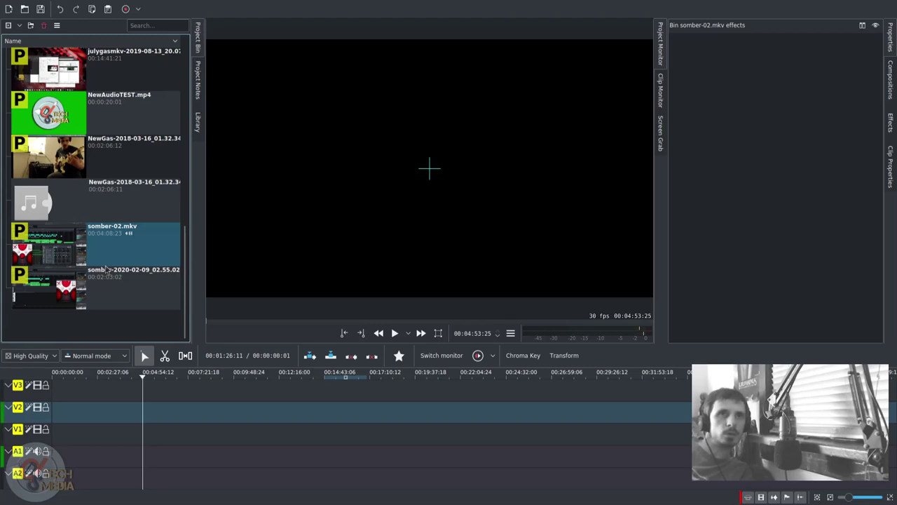
- Set the somber-02.mkv zone's out point at 00:01:07:17 and place the zone on the timeline at the playhead
{"action": "key", "text": "t"}
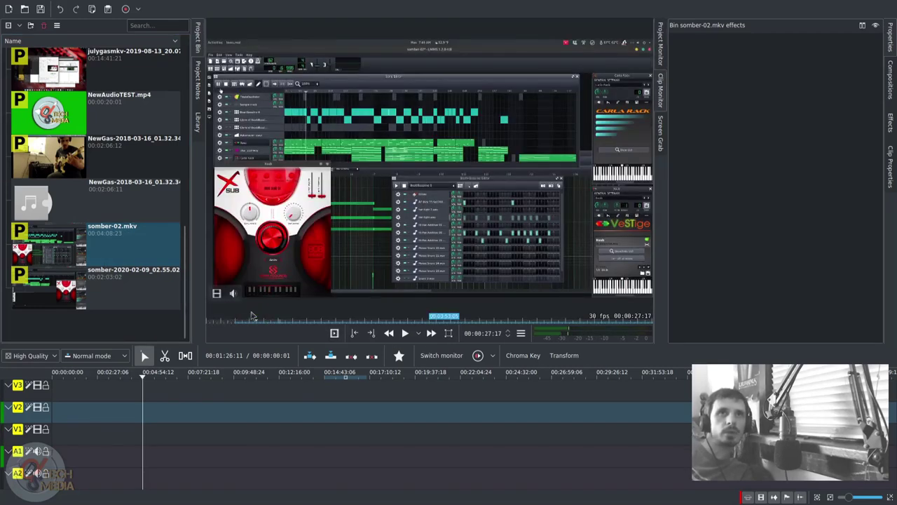
{"action": "key", "text": "o"}
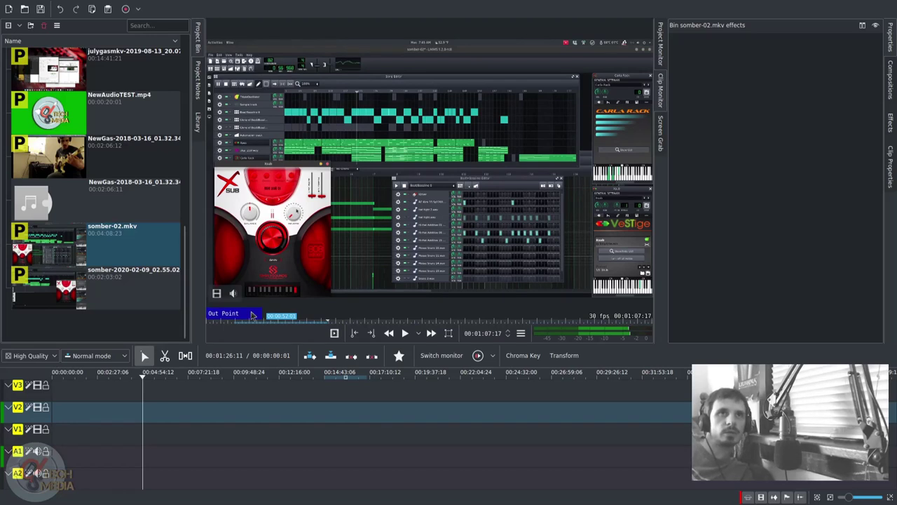
{"action": "key", "text": "t"}
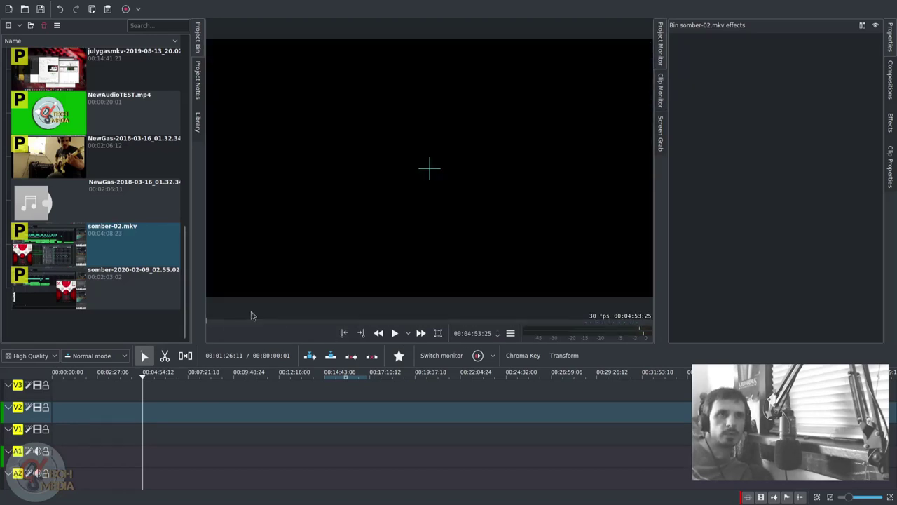
{"action": "key", "text": "v"}
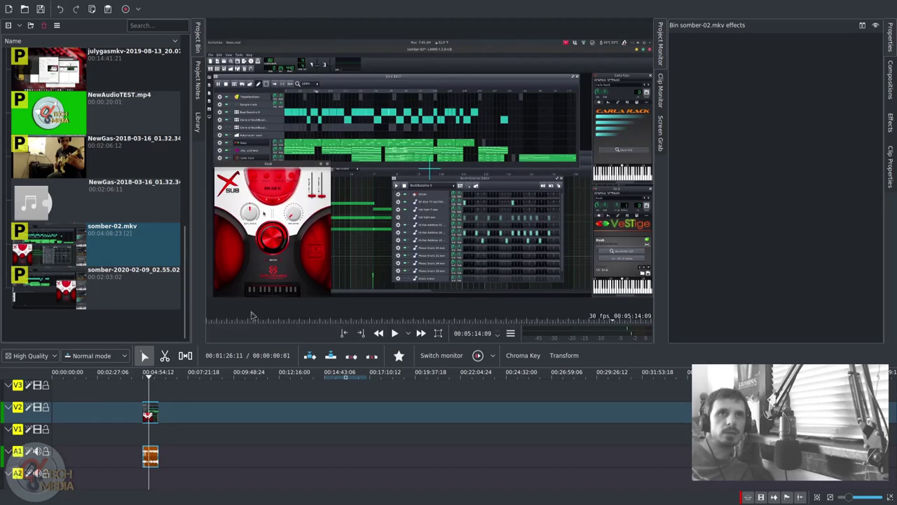
- Move the playhead back inside the placed clip at 00:05:35:09 and place the somber-02.mkv zone there again
{"action": "scroll", "coordinate": [251, 316], "scroll_direction": "down", "scroll_amount": 15}
{"action": "scroll", "coordinate": [251, 315], "scroll_direction": "up", "scroll_amount": 5}
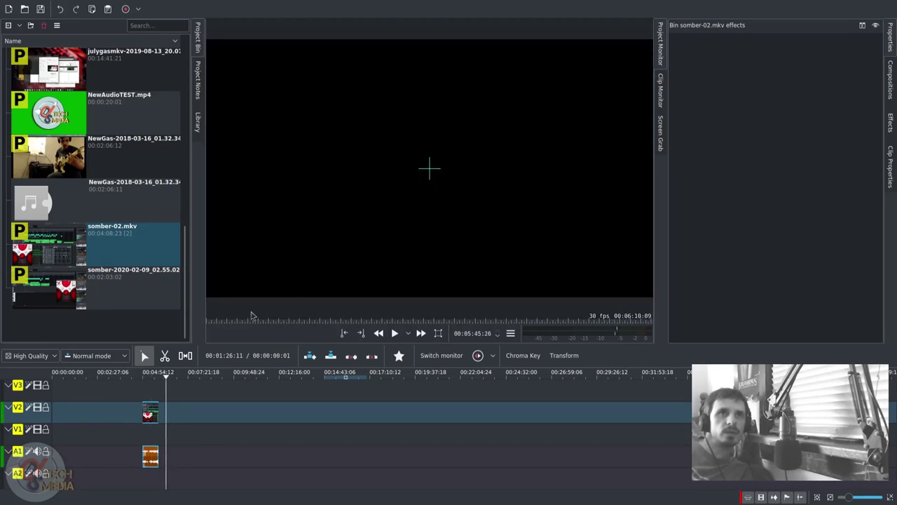
{"action": "scroll", "coordinate": [251, 315], "scroll_direction": "up", "scroll_amount": 20}
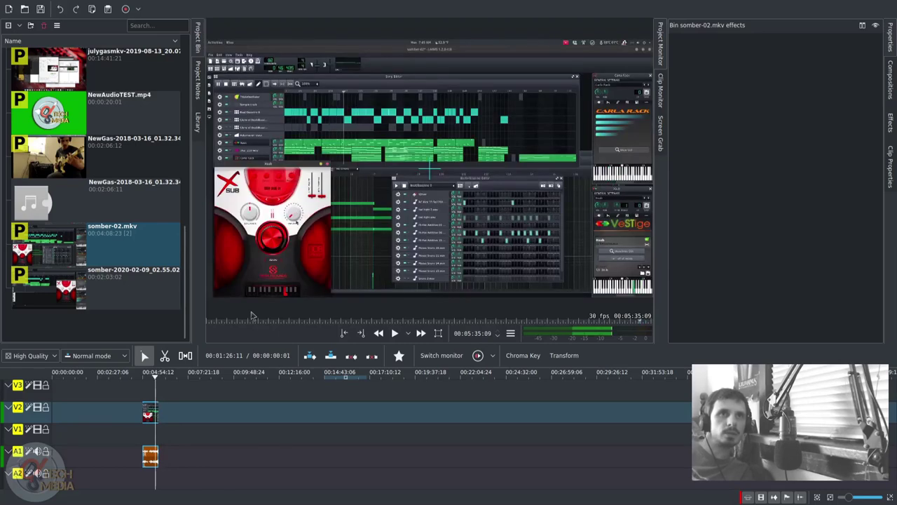
{"action": "key", "text": "v"}
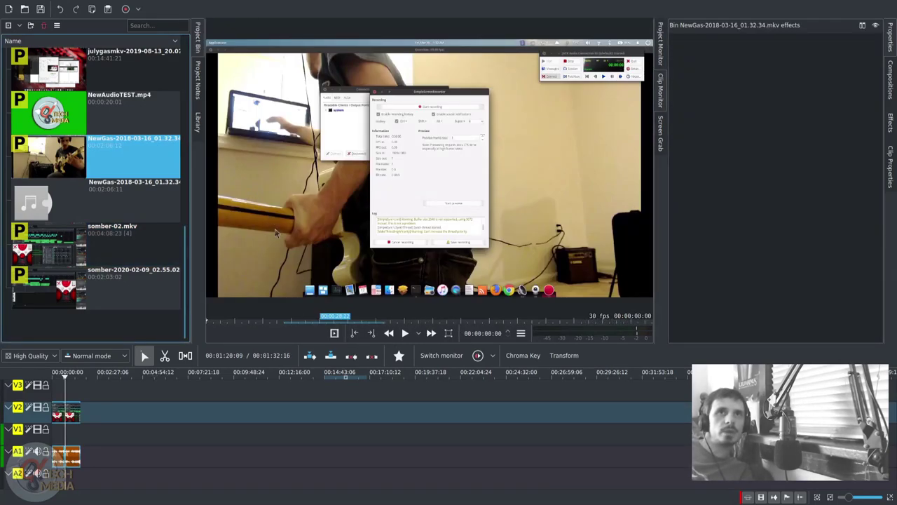
- Try to place the zone of the NewGas-2018-03-16_01.32.34 video clip on the timeline
{"action": "left_click", "coordinate": [185, 458]}
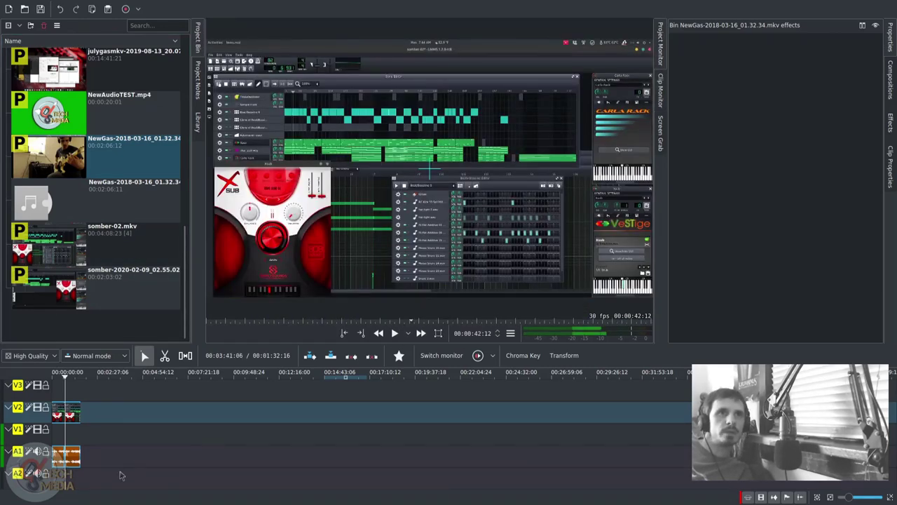
{"action": "key", "text": "v"}
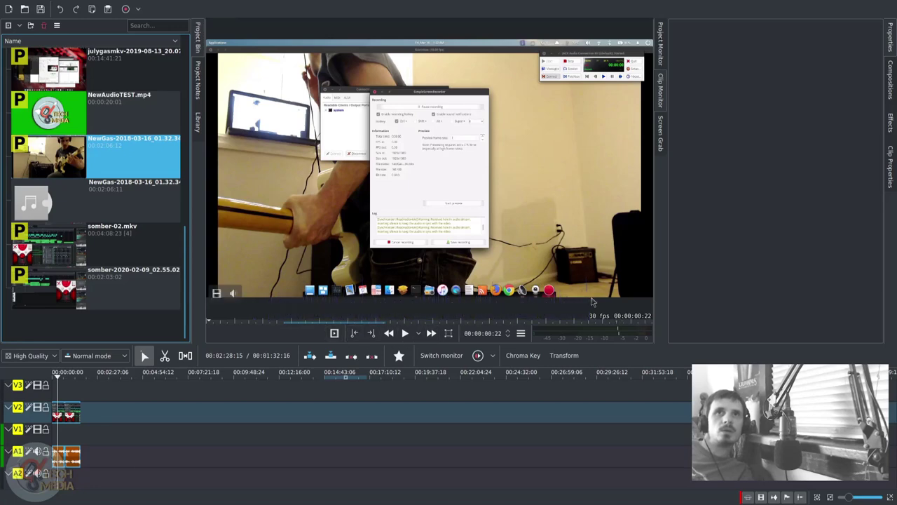
- Place only the video of the NewGas-2018-03-16_01.32.34 clip on track V2 and only its audio on track A1
{"action": "scroll", "coordinate": [145, 409], "scroll_direction": "up", "scroll_amount": 8}
{"action": "left_click", "coordinate": [106, 448]}
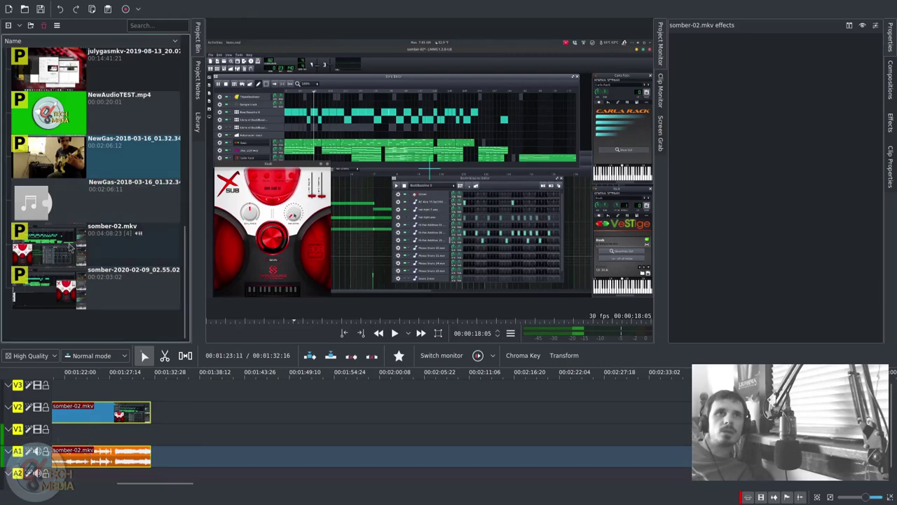
{"action": "key", "text": "t"}
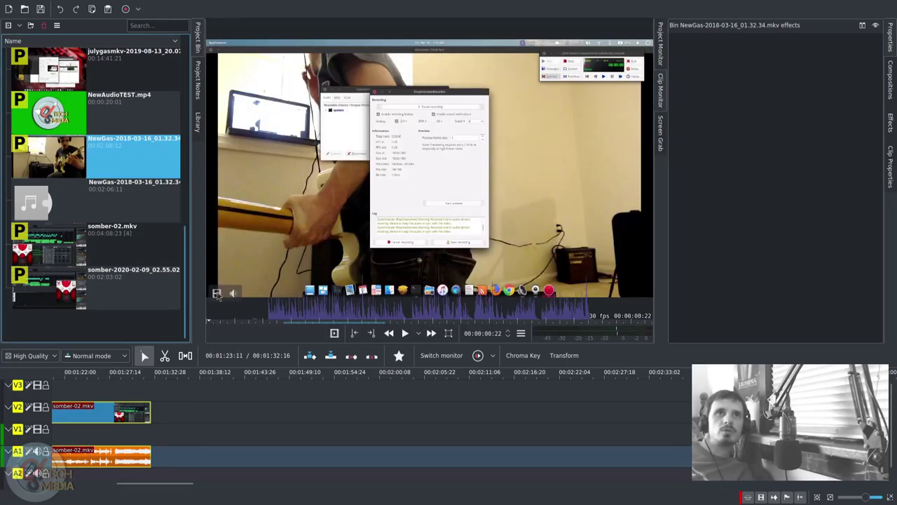
{"action": "left_click", "coordinate": [218, 294]}
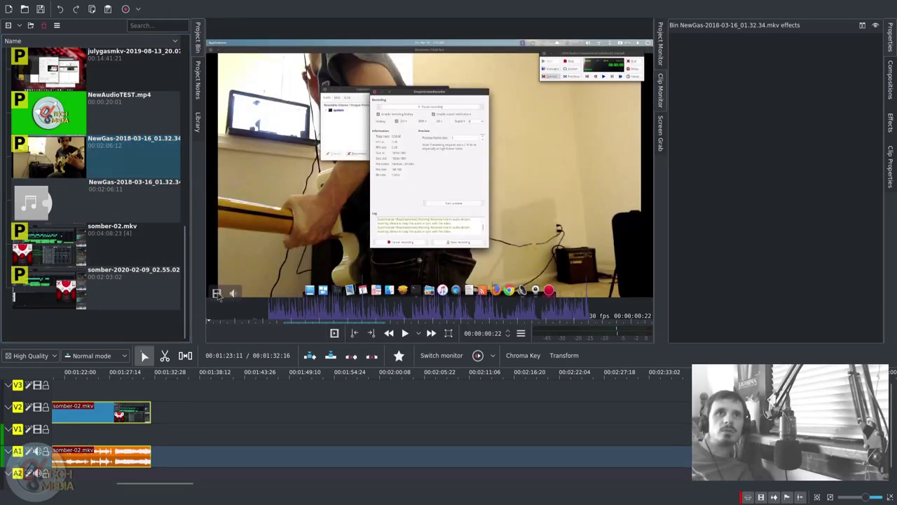
{"action": "left_click_drag", "start_coordinate": [217, 295], "coordinate": [227, 453]}
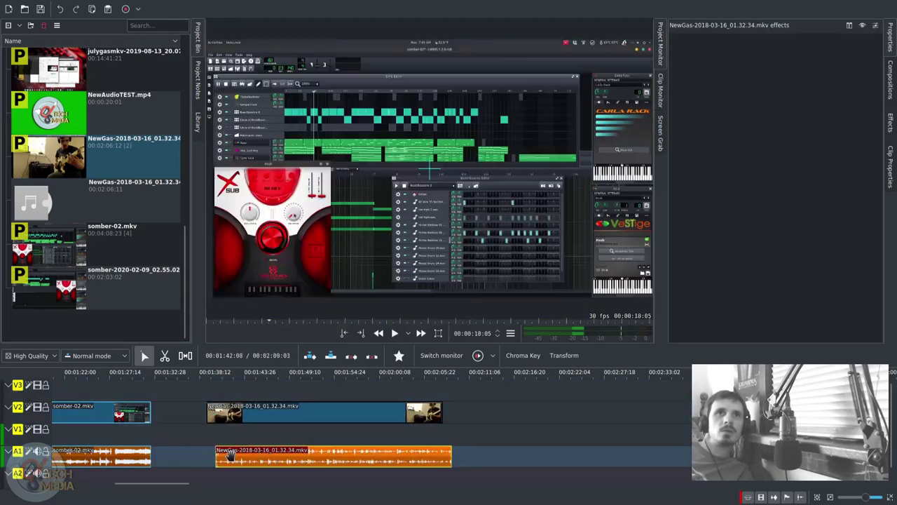
- Undo the separate placements of the NewGas clip's video and audio
{"action": "left_click", "coordinate": [279, 414]}
{"action": "key", "text": "ctrl+z"}
{"action": "key", "text": "ctrl+z"}
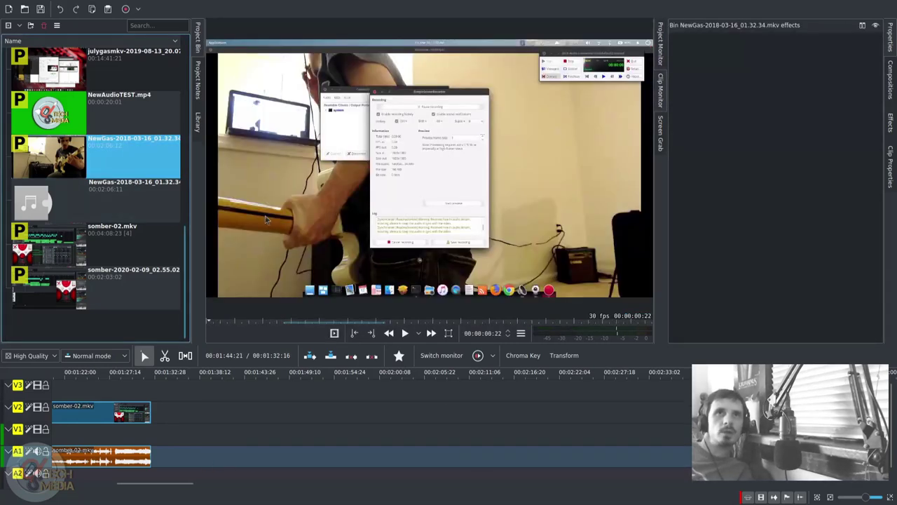
- Place the NewGas-2018-03-16_01.32.34 clip on the timeline with video and audio, and shift it earlier on V1 beneath the somber-02.mkv clip's end
{"action": "left_click_drag", "start_coordinate": [265, 220], "coordinate": [260, 416]}
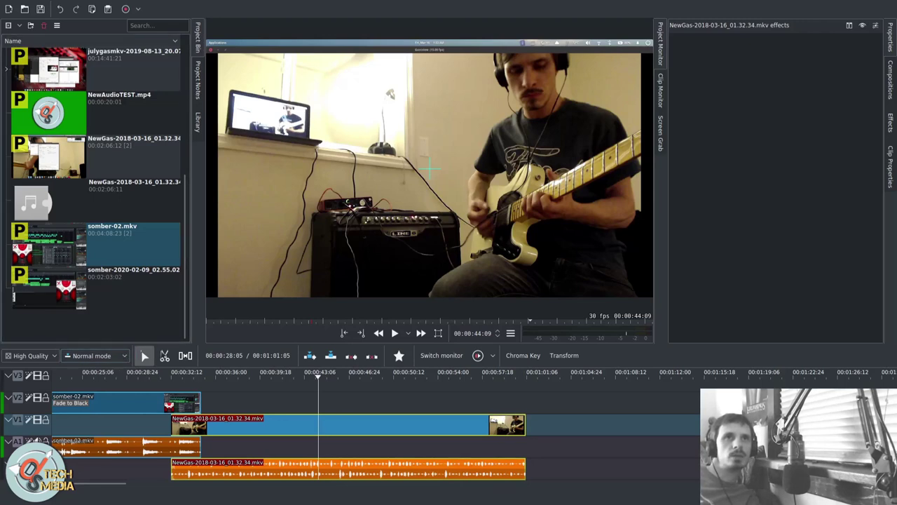
{"action": "left_click_drag", "start_coordinate": [258, 427], "coordinate": [233, 427]}
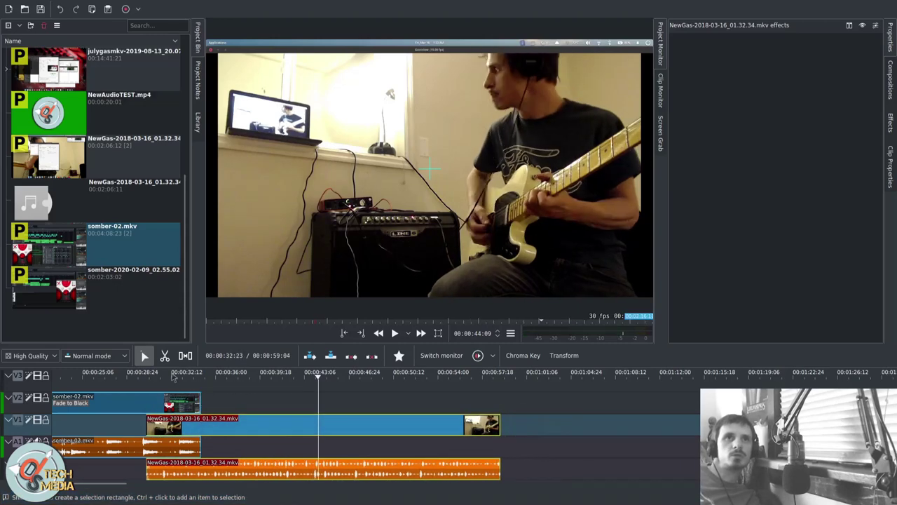
- Try to push the timeline clips to a later position together with the spacer tool
{"action": "left_click", "coordinate": [164, 355]}
{"action": "left_click", "coordinate": [185, 355]}
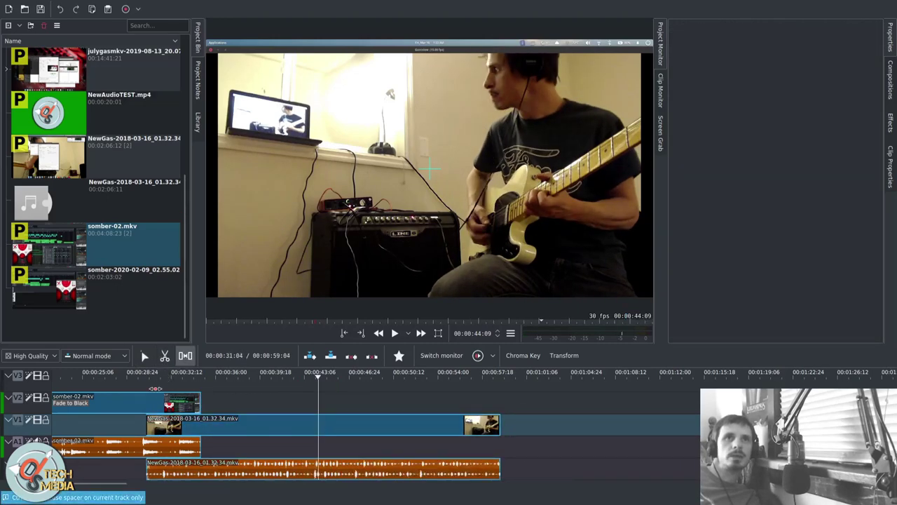
{"action": "left_click_drag", "start_coordinate": [156, 389], "coordinate": [357, 382]}
{"action": "scroll", "coordinate": [357, 382], "scroll_direction": "down", "scroll_amount": 3}
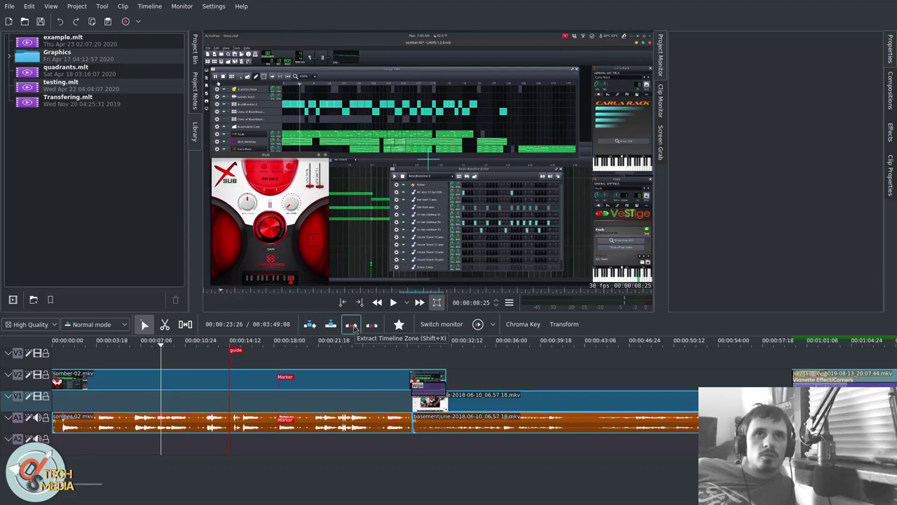
- Activate track V1 and set the timeline zone's in point at 00:00:29:10, near the start of the basementjune clip
{"action": "left_click", "coordinate": [218, 451]}
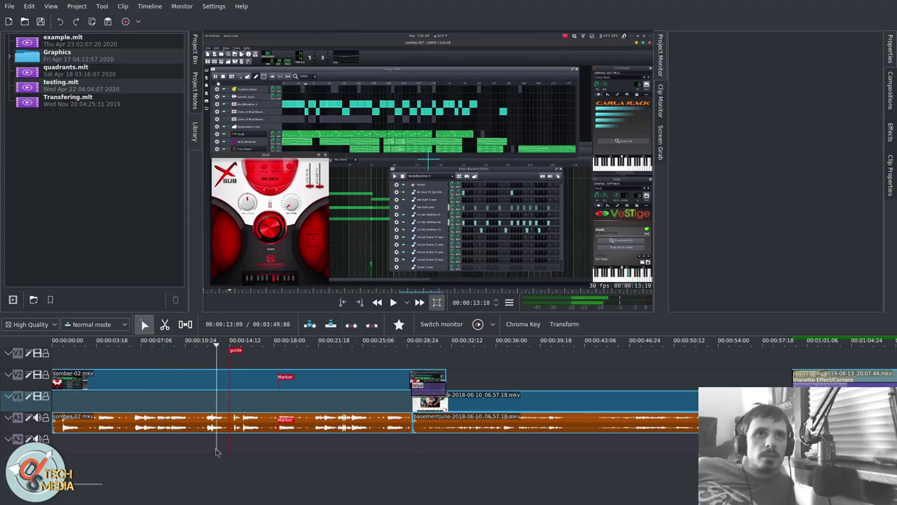
{"action": "left_click", "coordinate": [222, 357]}
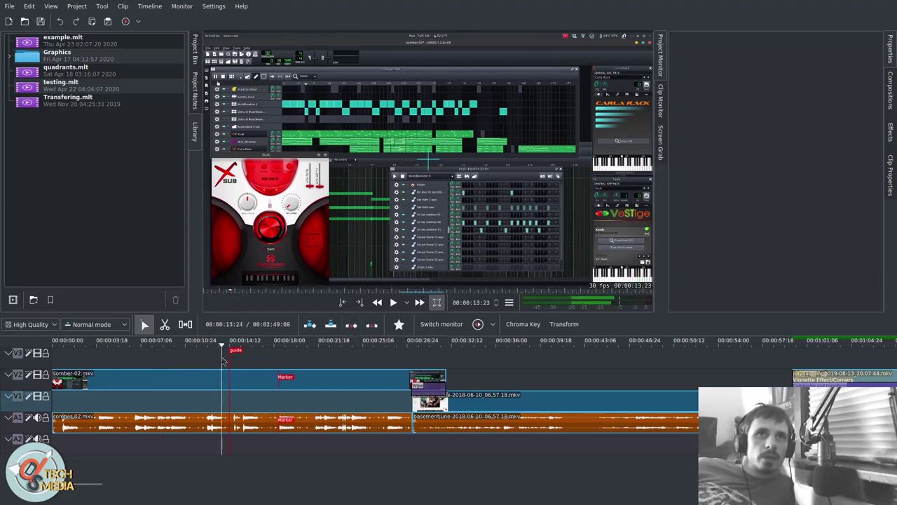
{"action": "left_click", "coordinate": [413, 482]}
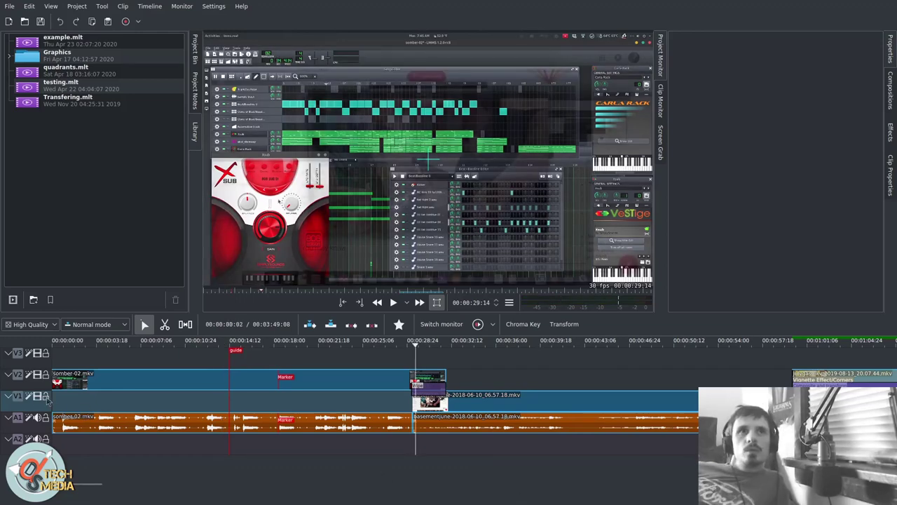
{"action": "left_click", "coordinate": [18, 401]}
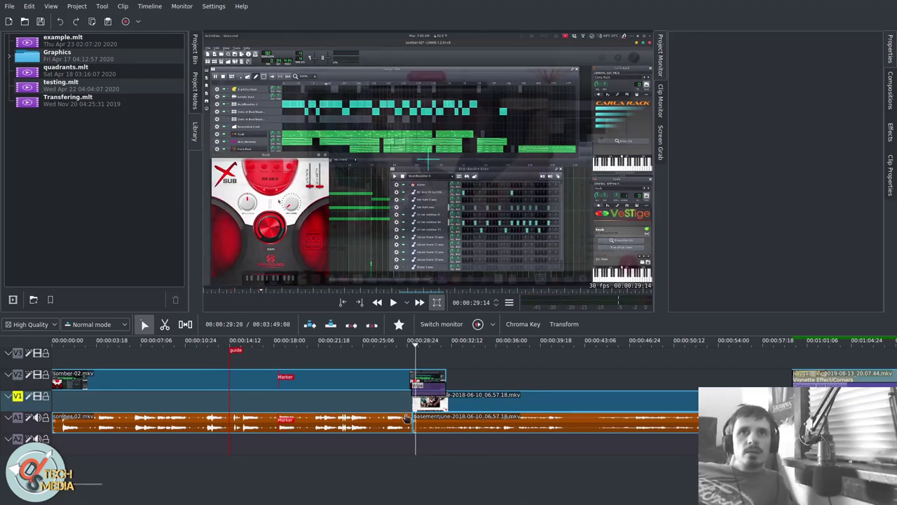
{"action": "key", "text": "alt+Left"}
{"action": "left_click", "coordinate": [343, 302]}
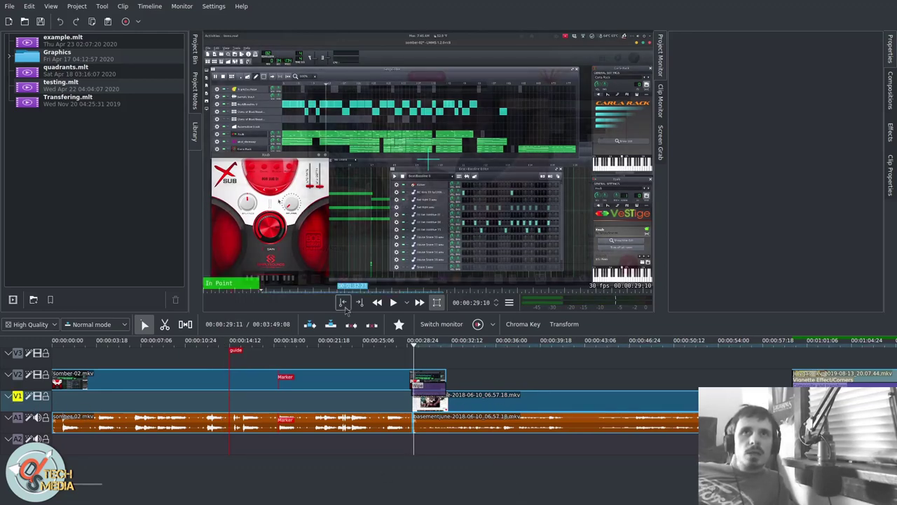
- Move the playhead to the end of the somber-02.mkv clip and set the timeline zone's out point at 00:00:32:00
{"action": "left_click_drag", "start_coordinate": [408, 347], "coordinate": [413, 349]}
{"action": "key", "text": "alt+Right"}
{"action": "key", "text": "o"}
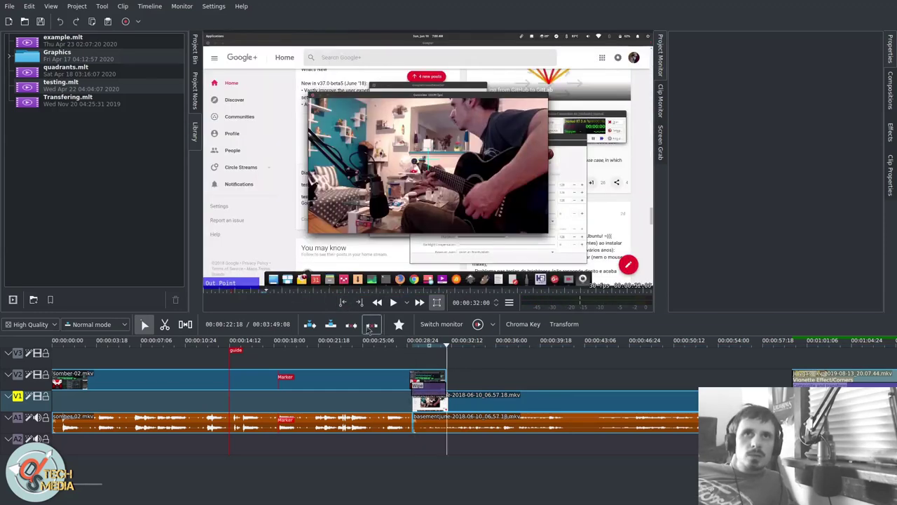
- Extract the timeline zone around the wipe between the somber-02.mkv and basementjune clips
{"action": "left_click", "coordinate": [421, 403]}
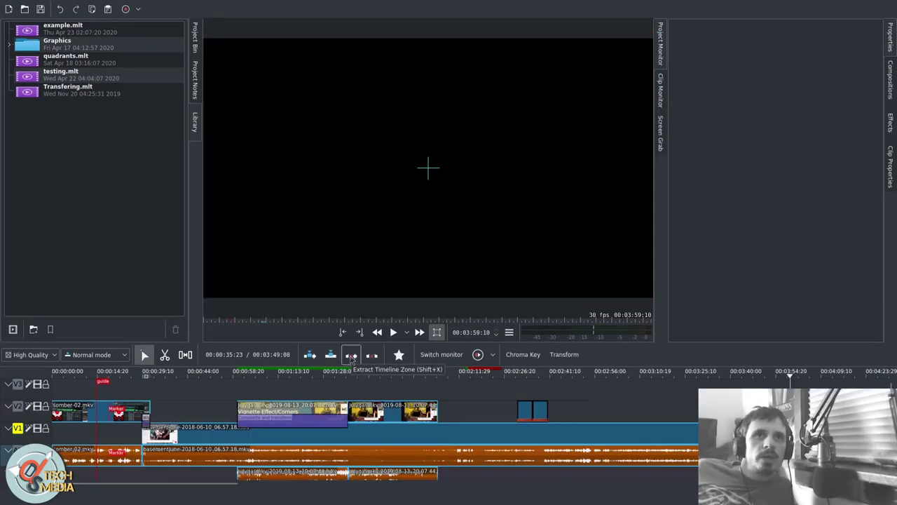
{"action": "left_click", "coordinate": [352, 356]}
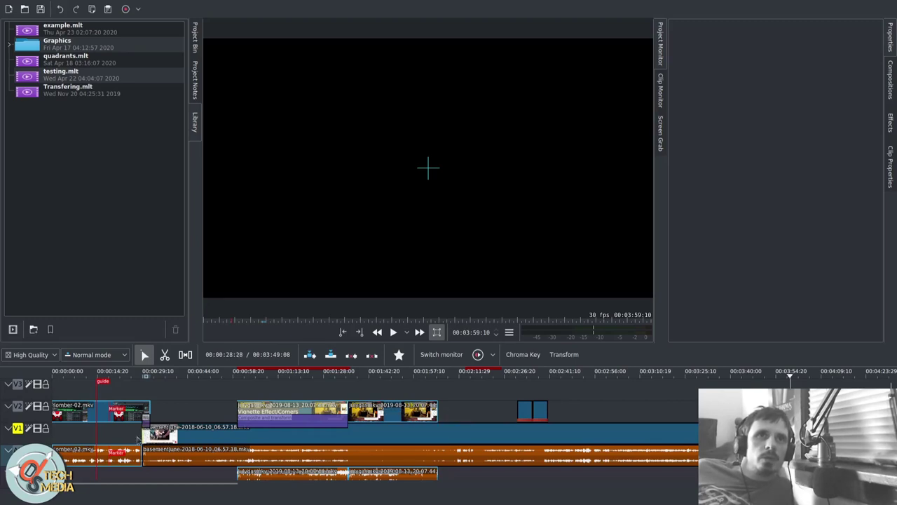
- Lift the timeline zone out of tracks V2, V1 and A1, and undo the lift
{"action": "scroll", "coordinate": [139, 438], "scroll_direction": "up", "scroll_amount": 3}
{"action": "left_click", "coordinate": [202, 441]}
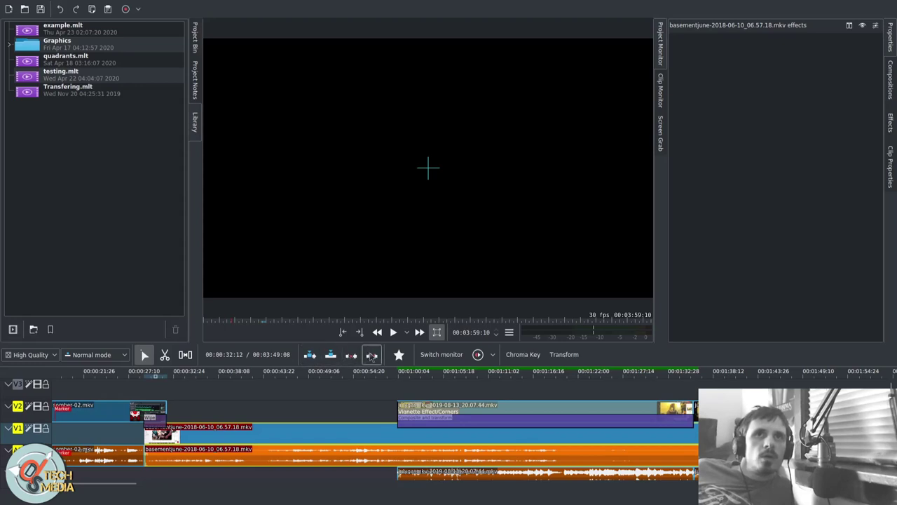
{"action": "left_click", "coordinate": [373, 356]}
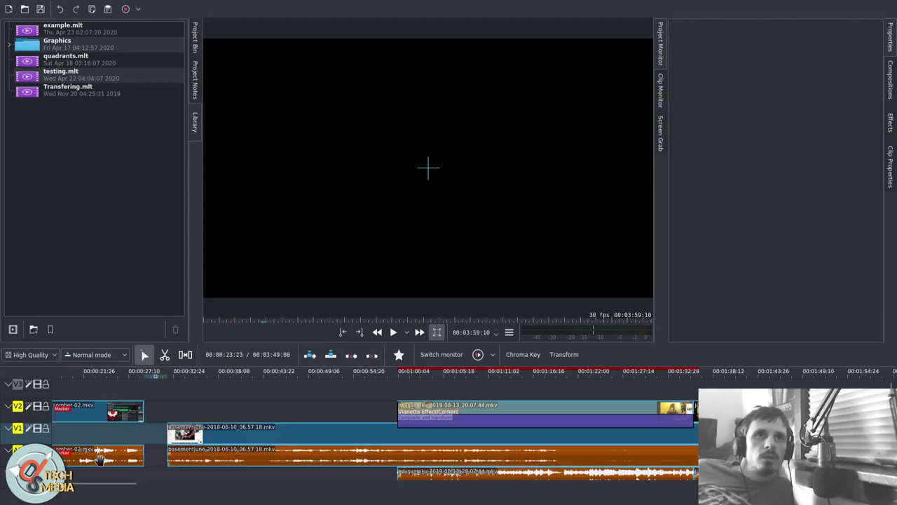
{"action": "key", "text": "ctrl+z"}
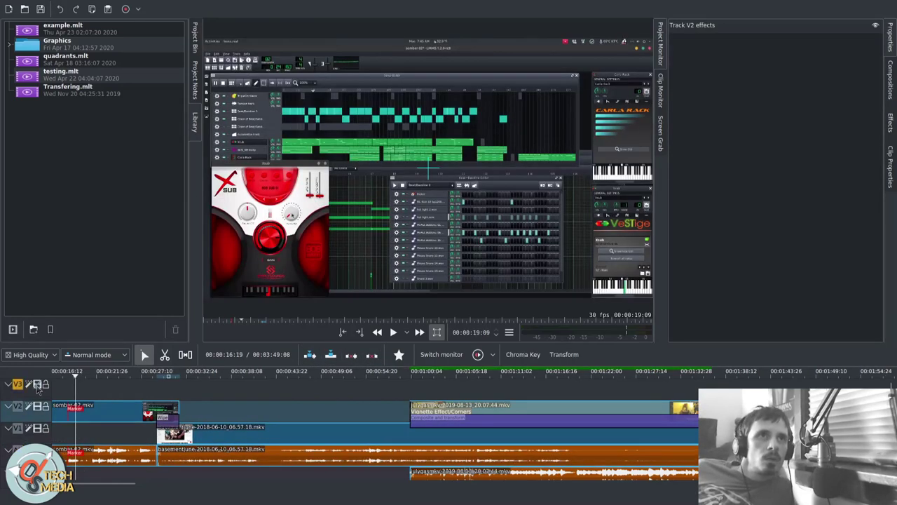
- Lock tracks V2, V3 and A1, and toggle the video visibility of V2
{"action": "left_click", "coordinate": [44, 407]}
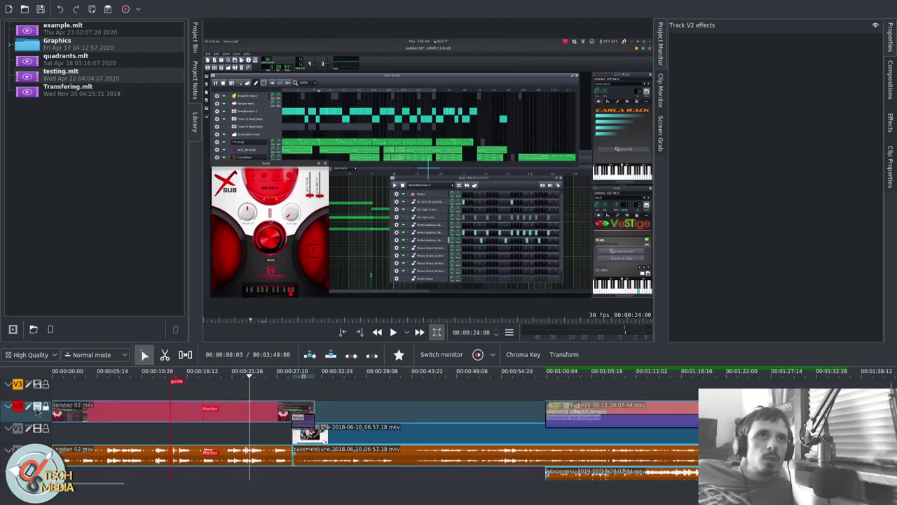
{"action": "left_click", "coordinate": [37, 408]}
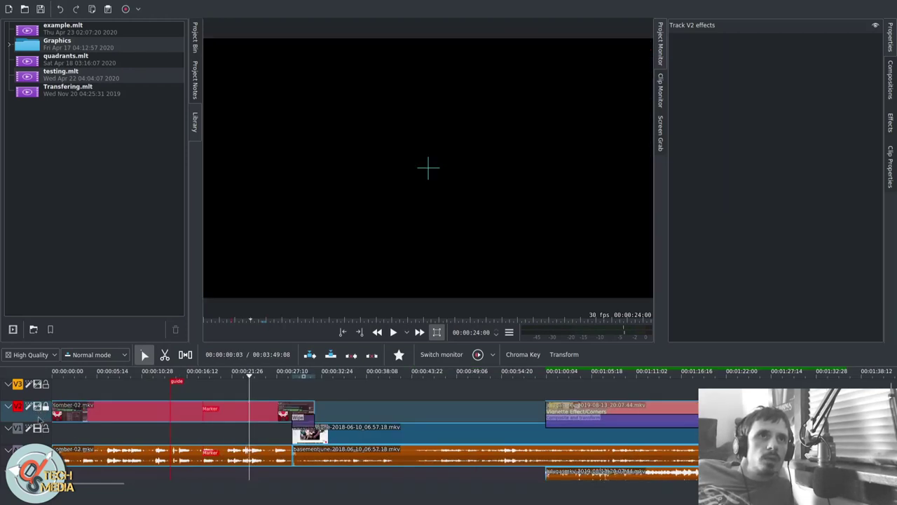
{"action": "left_click", "coordinate": [18, 427]}
{"action": "left_click", "coordinate": [45, 384]}
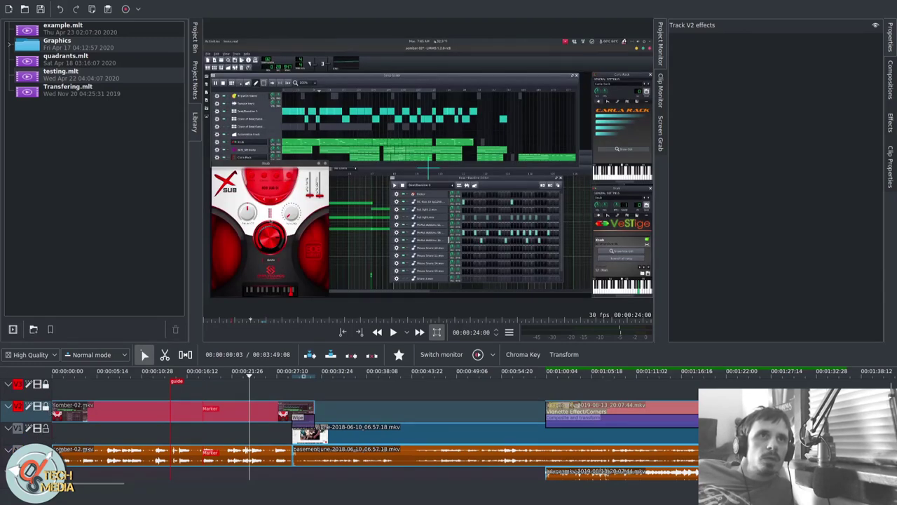
{"action": "left_click", "coordinate": [44, 450]}
- Move the playhead to the guide at 00:00:14:09 and switch to the spacer tool
{"action": "left_click", "coordinate": [170, 433]}
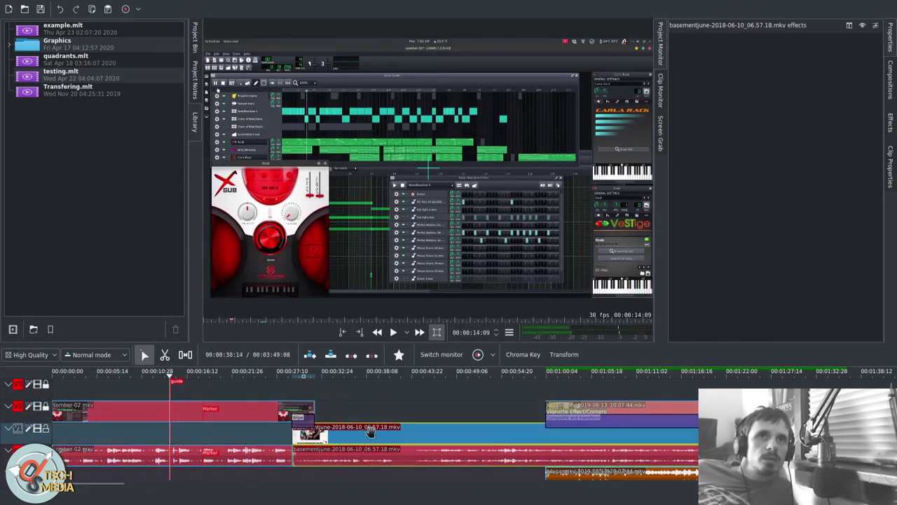
{"action": "left_click", "coordinate": [185, 354]}
{"action": "left_click", "coordinate": [256, 379]}
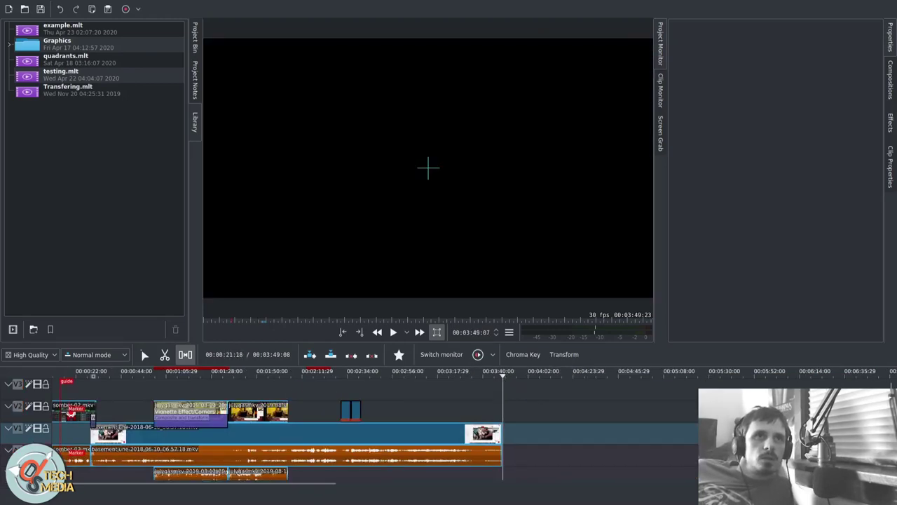
- Show the record controls of audio track A1 and record an audio clip just after the basementjune clip
{"action": "left_click", "coordinate": [9, 451]}
{"action": "left_click", "coordinate": [8, 451]}
{"action": "right_click", "coordinate": [21, 452]}
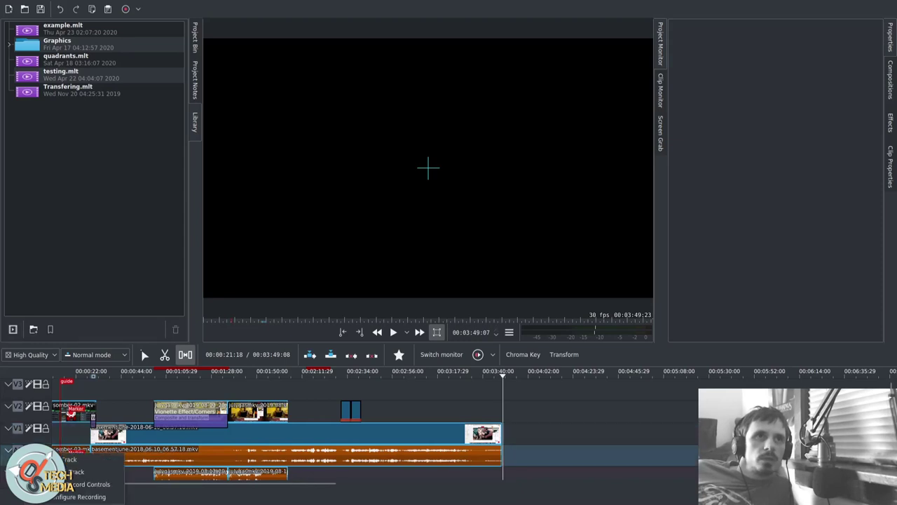
{"action": "left_click", "coordinate": [82, 483]}
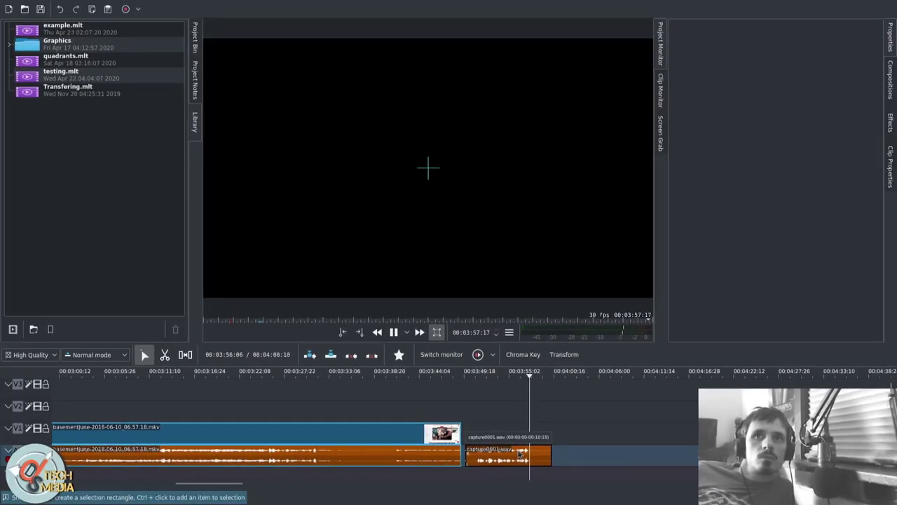
{"action": "left_click", "coordinate": [544, 427]}
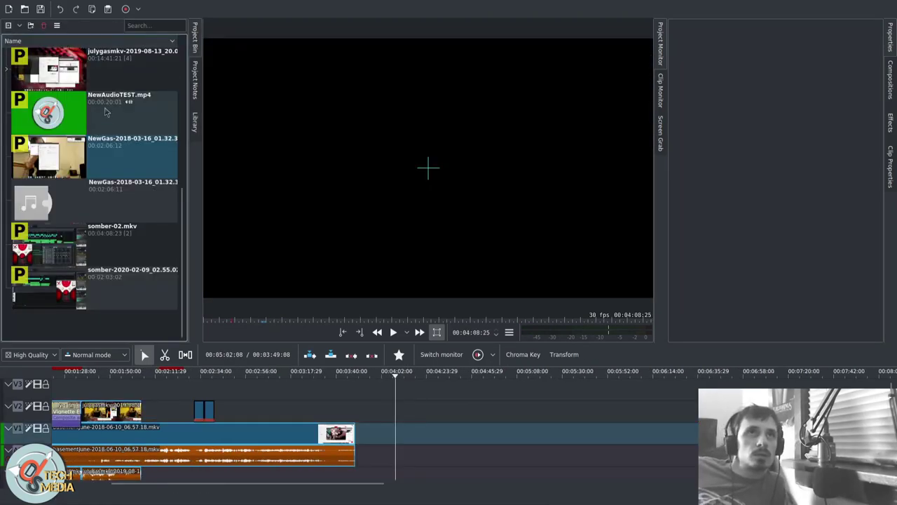
- Place the NewGas-2018-03-16_01.32.34 video clip on V1 after the basementjune clip and the NewGas .wav clip on the audio track below A1
{"action": "left_click_drag", "start_coordinate": [104, 152], "coordinate": [404, 429]}
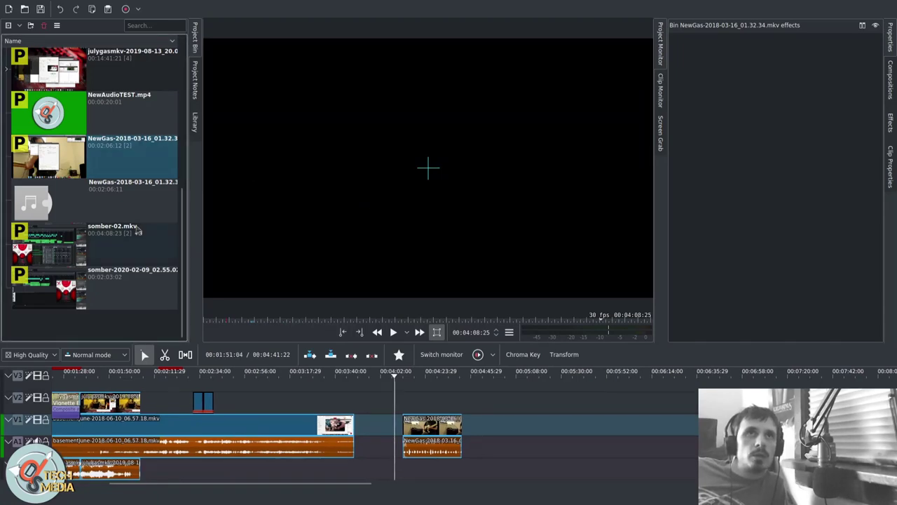
{"action": "left_click_drag", "start_coordinate": [93, 203], "coordinate": [526, 474]}
{"action": "scroll", "coordinate": [557, 472], "scroll_direction": "up", "scroll_amount": 5, "text": "ctrl"}
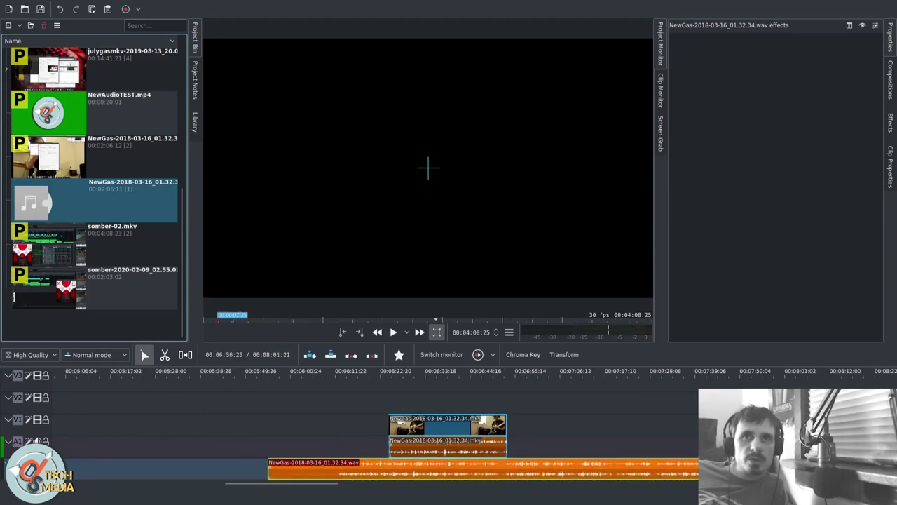
- Set the audio of the NewGas-2018-03-16_01.32.34.mkv clip on A1 as the audio reference
{"action": "left_click", "coordinate": [557, 397]}
{"action": "right_click", "coordinate": [459, 457]}
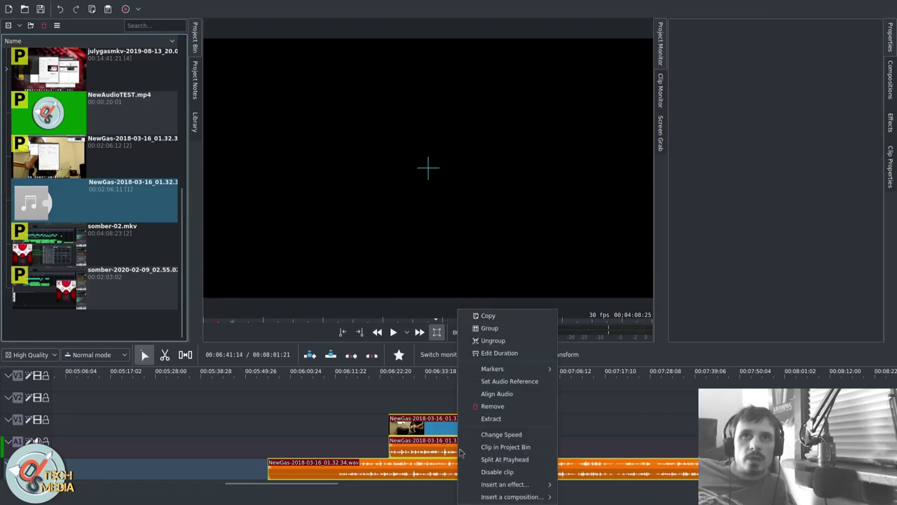
{"action": "left_click", "coordinate": [510, 381]}
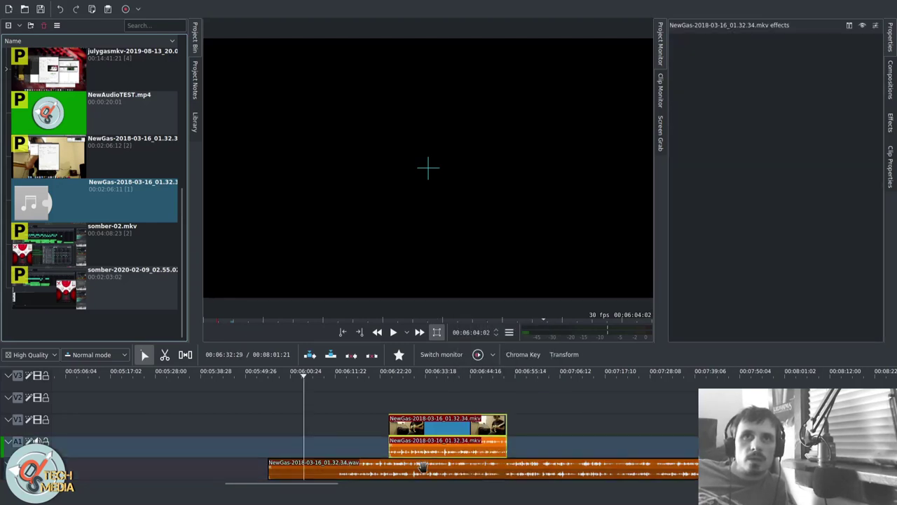
- Align the audio of the NewGas-2018-03-16_01.32.34.wav clip to the audio reference, applying the alignment twice
{"action": "left_click", "coordinate": [423, 467]}
{"action": "right_click", "coordinate": [422, 467]}
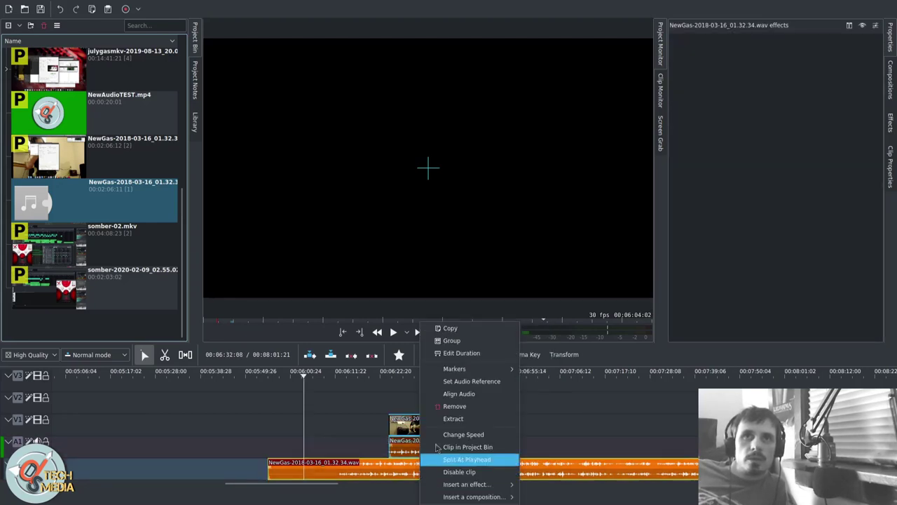
{"action": "left_click", "coordinate": [463, 394]}
{"action": "right_click", "coordinate": [471, 421]}
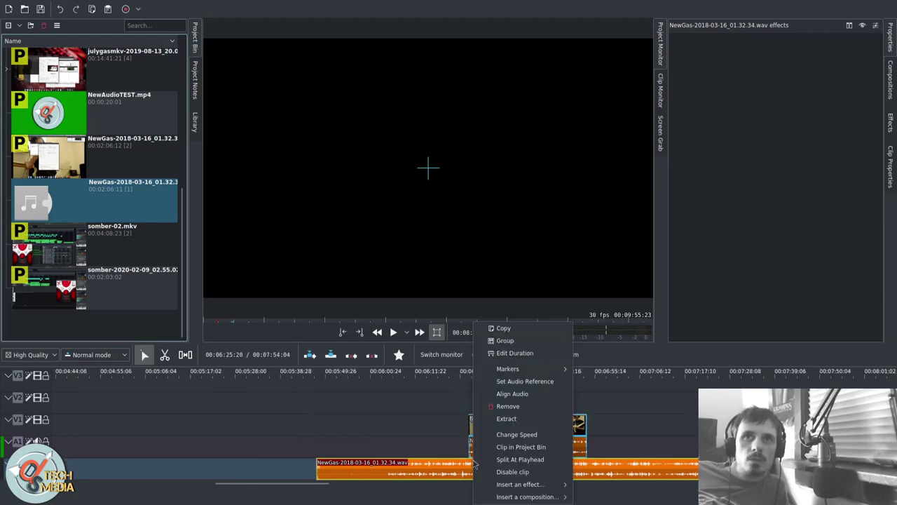
{"action": "left_click", "coordinate": [502, 393]}
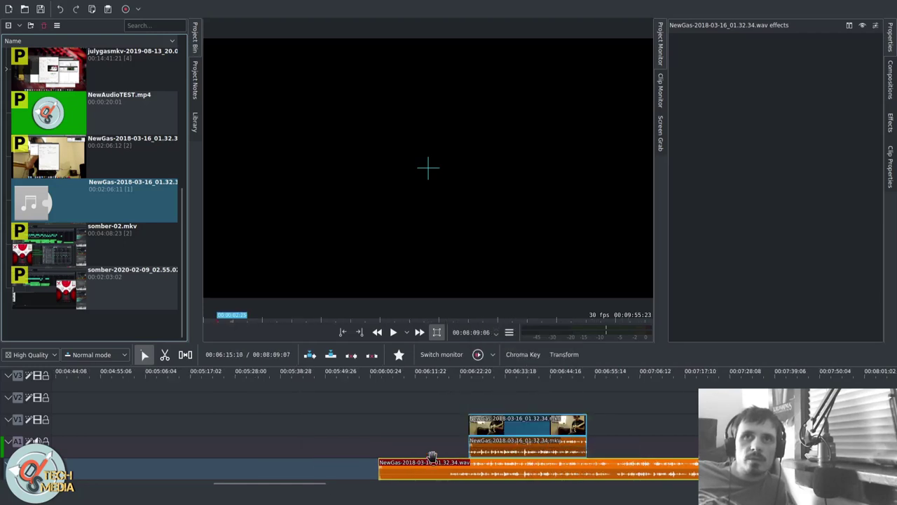
- Play the aligned NewGas clips together from the start of the video clip and stop playback
{"action": "left_click", "coordinate": [470, 410]}
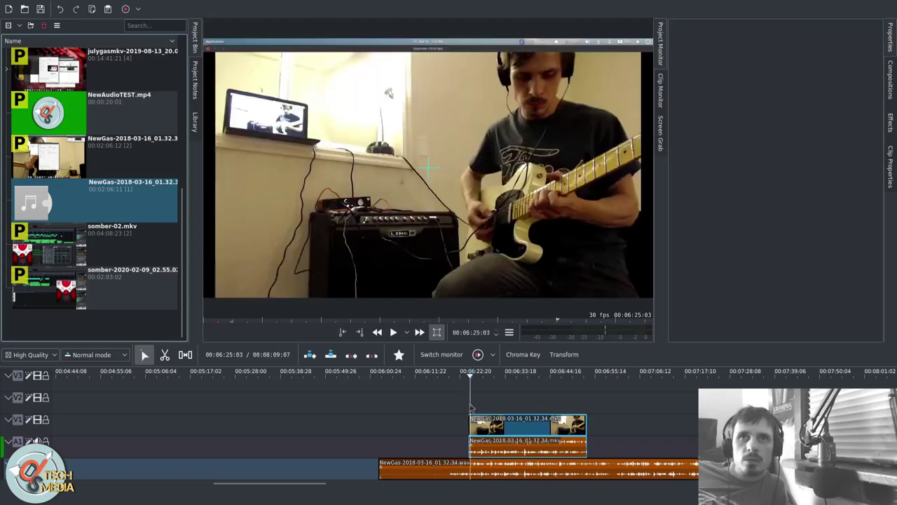
{"action": "key", "text": "space"}
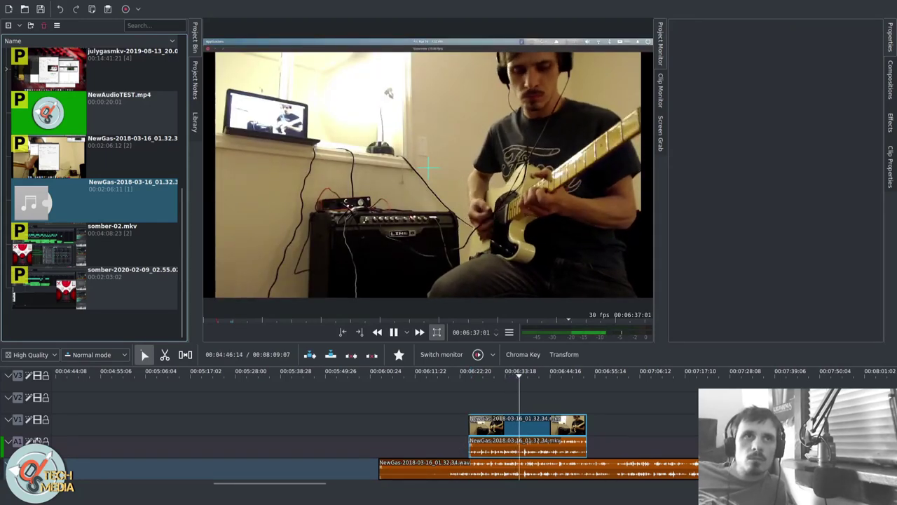
{"action": "scroll", "coordinate": [546, 453], "scroll_direction": "down", "scroll_amount": 2}
{"action": "scroll", "coordinate": [547, 454], "scroll_direction": "left", "scroll_amount": 5}
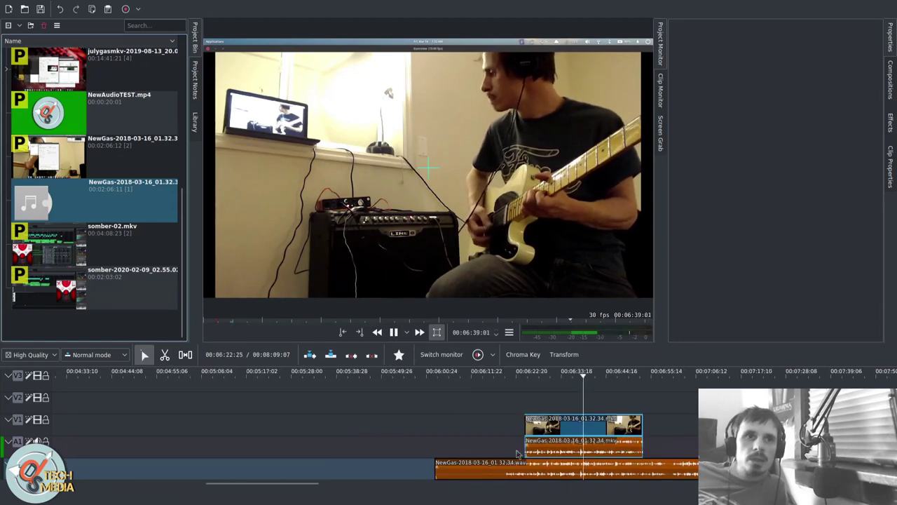
{"action": "key", "text": "space"}
{"action": "scroll", "coordinate": [545, 441], "scroll_direction": "left", "scroll_amount": 2}
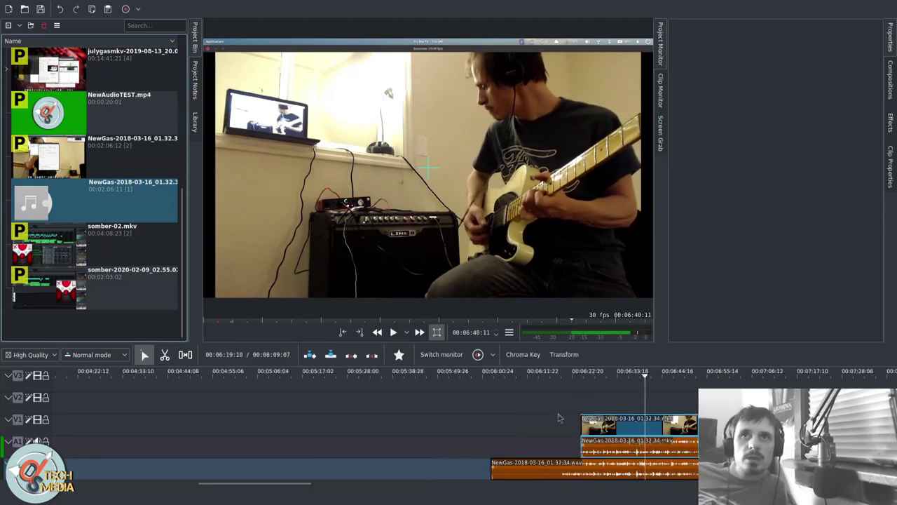
- Select the NewGas .mkv clip together with the NewGas .wav clip below it
{"action": "scroll", "coordinate": [571, 433], "scroll_direction": "right", "scroll_amount": 6}
{"action": "left_click", "coordinate": [440, 435]}
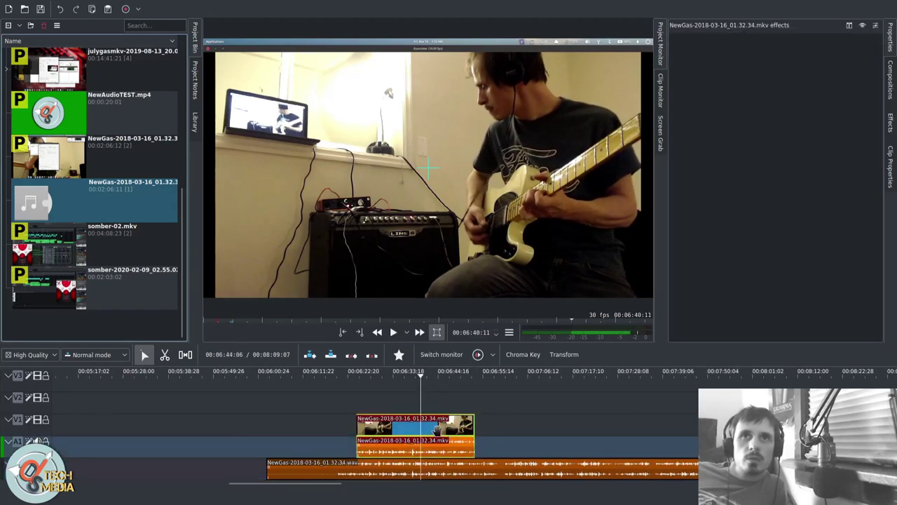
{"action": "left_click", "coordinate": [393, 468], "text": "shift"}
{"action": "left_click", "coordinate": [394, 453]}
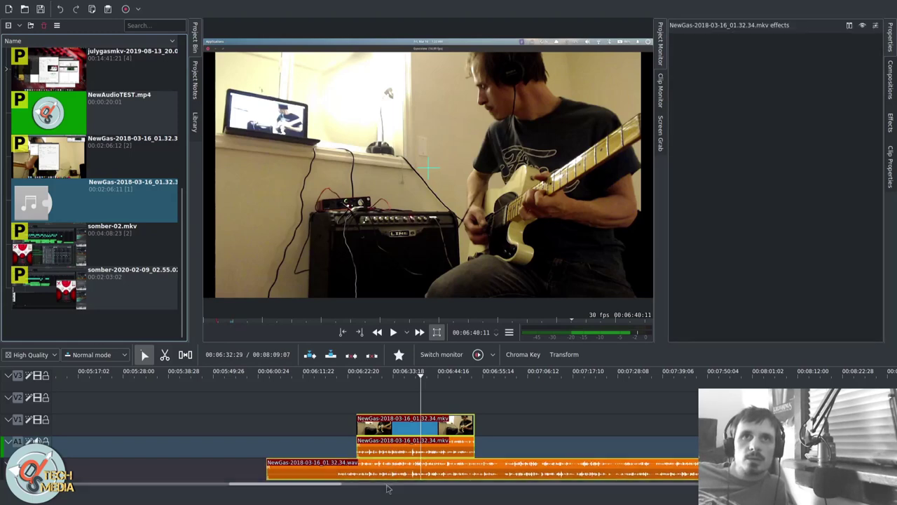
{"action": "scroll", "coordinate": [401, 452], "scroll_direction": "left", "scroll_amount": 3}
{"action": "scroll", "coordinate": [403, 466], "scroll_direction": "right", "scroll_amount": 2}
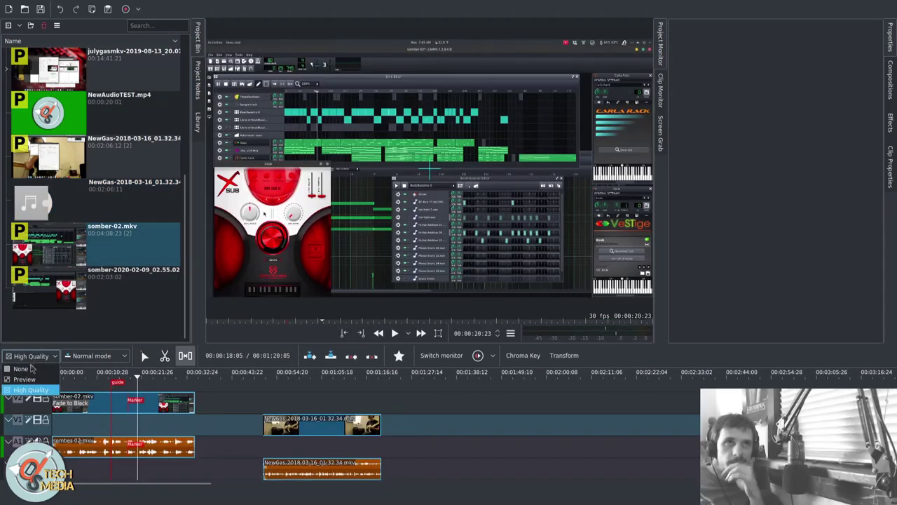
- Set the timeline's track compositing to None
{"action": "left_click", "coordinate": [31, 368]}
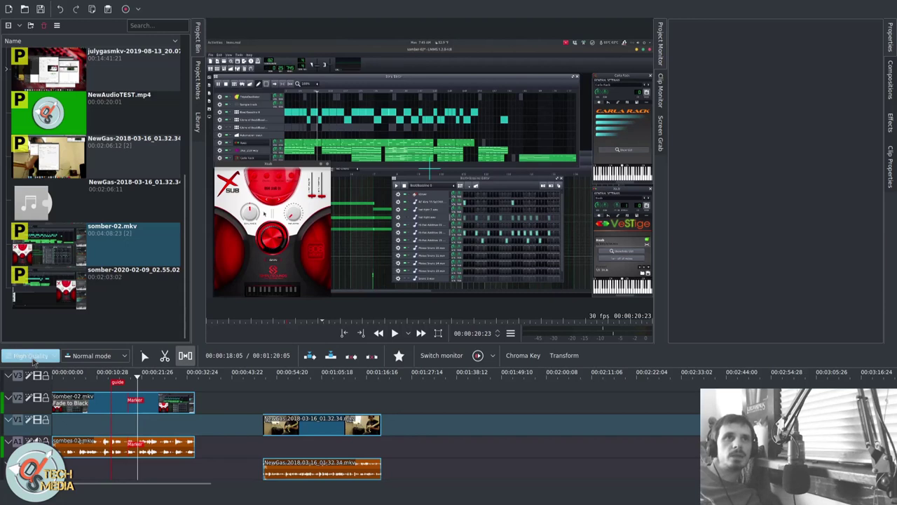
{"action": "left_click", "coordinate": [33, 359]}
{"action": "left_click", "coordinate": [31, 368]}
{"action": "left_click", "coordinate": [35, 358]}
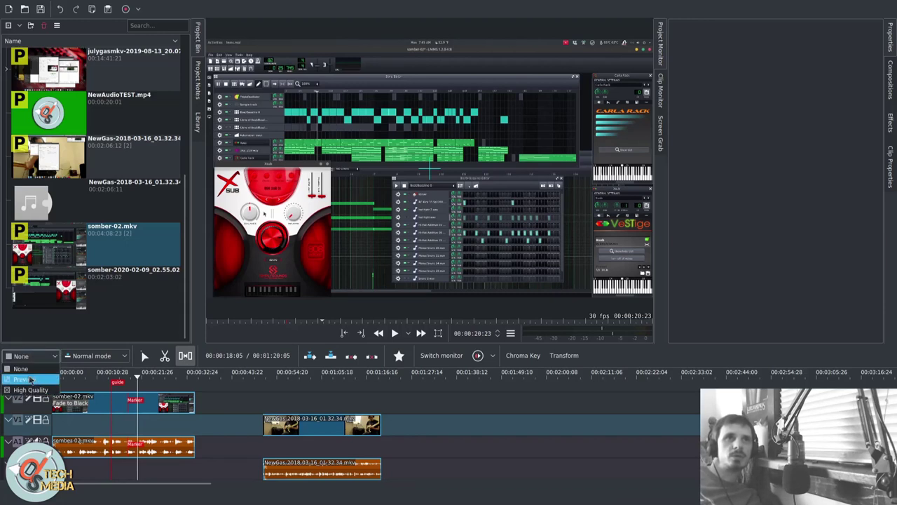
{"action": "left_click", "coordinate": [21, 369]}
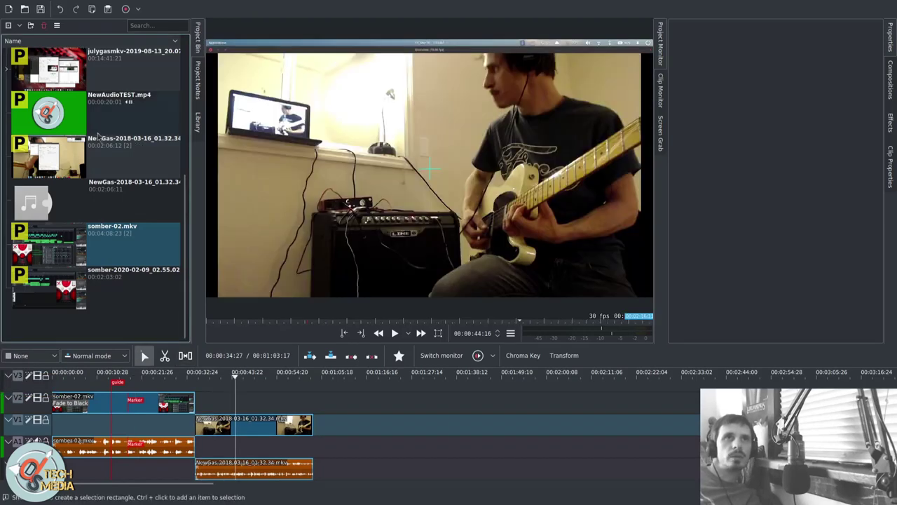
- Place DstechlogoF.png on V2 above the NewGas clip, move the playhead onto it at about 00:00:46:21 and select the logo clip
{"action": "scroll", "coordinate": [97, 135], "scroll_direction": "up", "scroll_amount": 4}
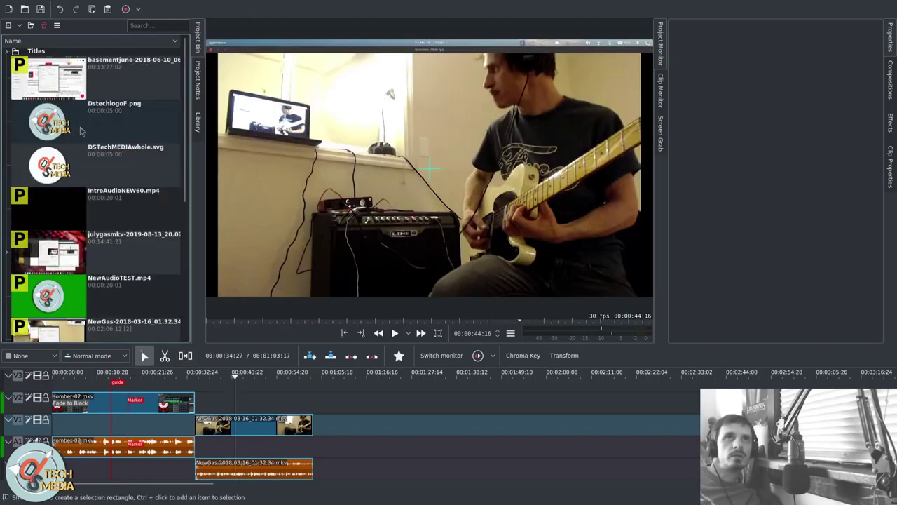
{"action": "left_click_drag", "start_coordinate": [81, 131], "coordinate": [237, 419]}
{"action": "left_click_drag", "start_coordinate": [237, 386], "coordinate": [244, 382]}
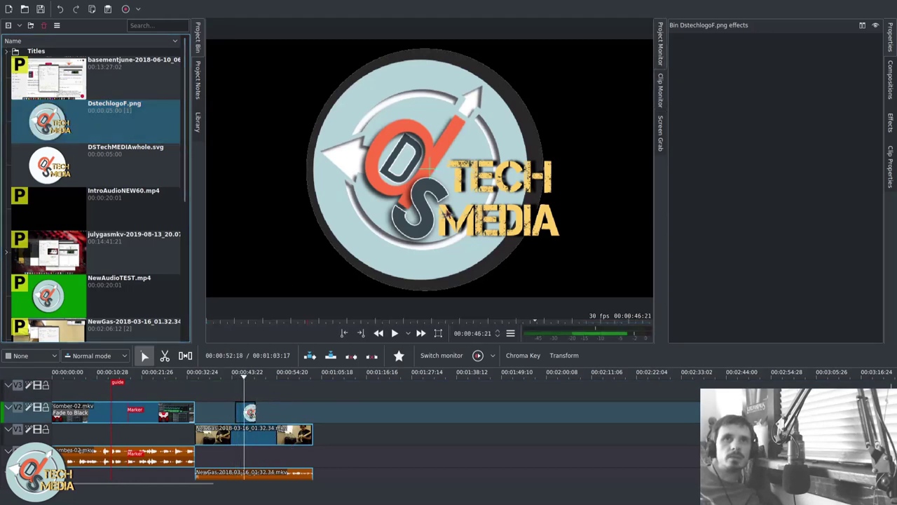
{"action": "left_click", "coordinate": [235, 436]}
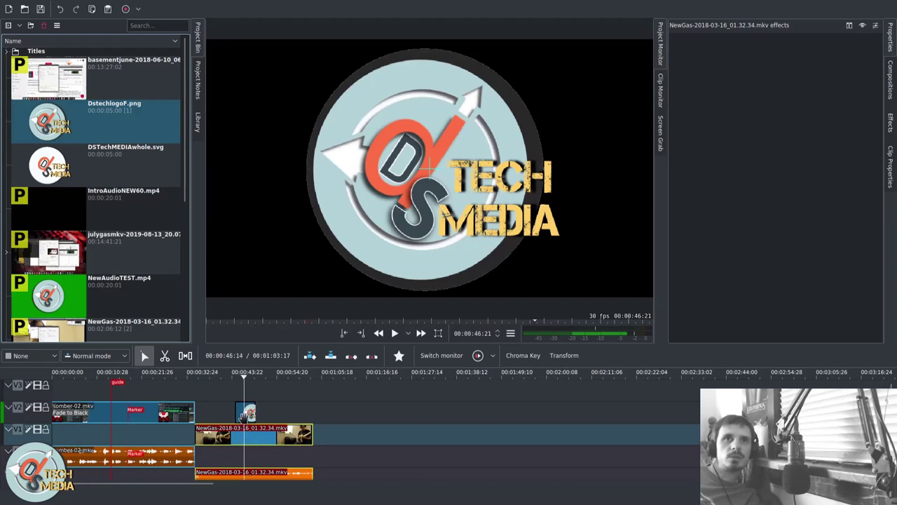
{"action": "left_click", "coordinate": [244, 414]}
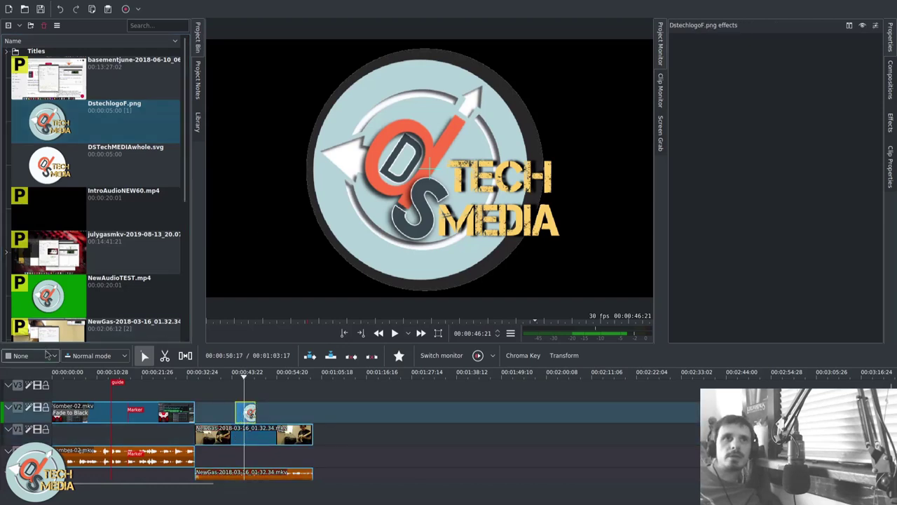
- Compare the logo overlay with track compositing set to Preview and High Quality, returning it to None
{"action": "scroll", "coordinate": [43, 356], "scroll_direction": "down", "scroll_amount": 1}
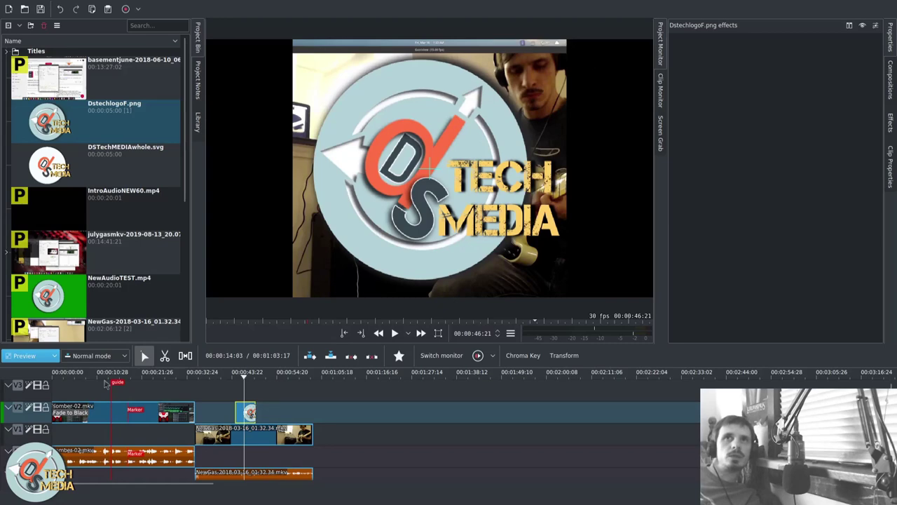
{"action": "scroll", "coordinate": [43, 356], "scroll_direction": "down", "scroll_amount": 1}
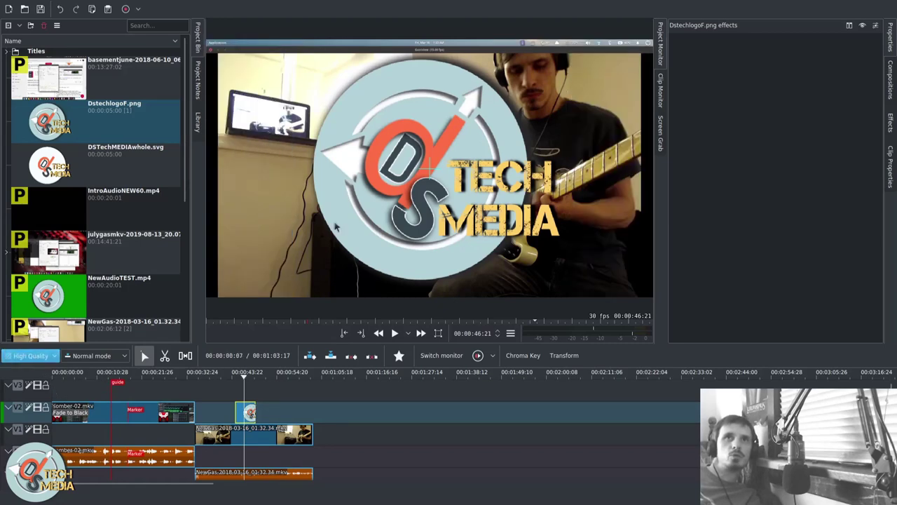
{"action": "left_click", "coordinate": [230, 401]}
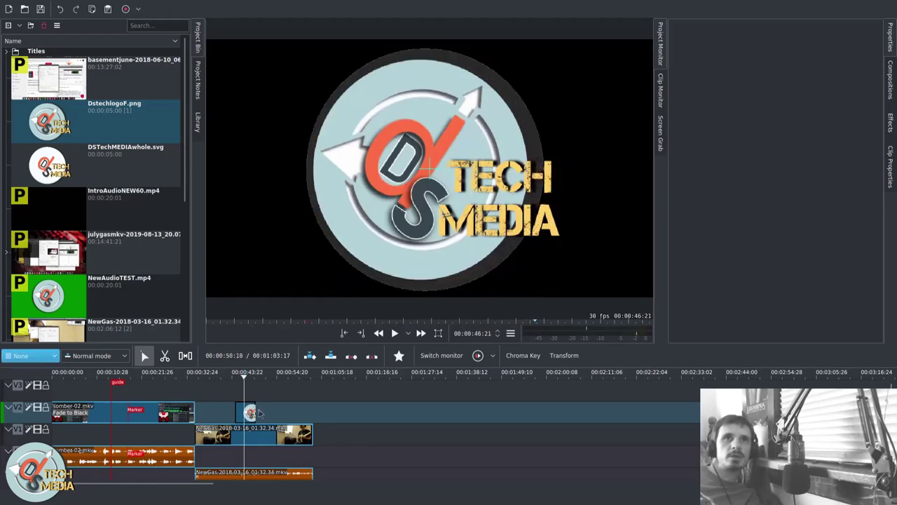
- Add a Composite composition to the DstechlogoF.png clip on V2 and extend it to the clip's full length
{"action": "left_click", "coordinate": [259, 414]}
{"action": "left_click", "coordinate": [892, 70]}
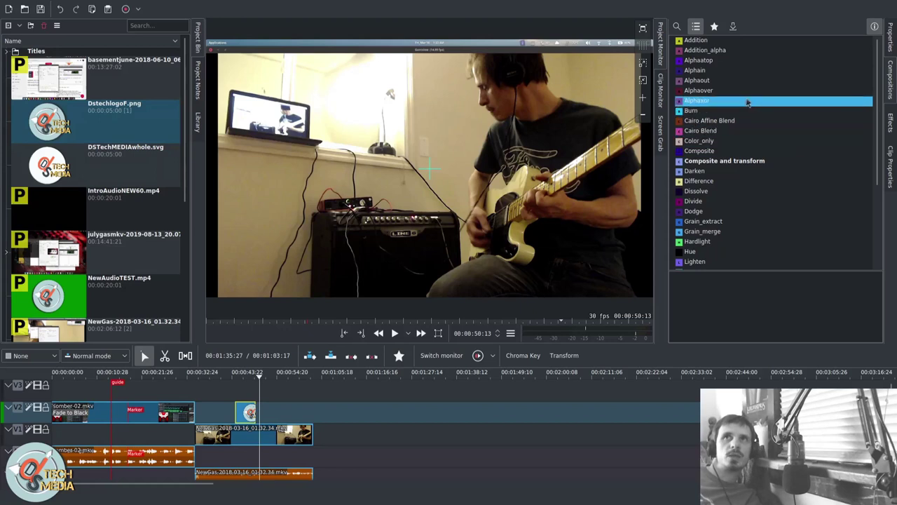
{"action": "left_click_drag", "start_coordinate": [738, 151], "coordinate": [239, 425]}
{"action": "scroll", "coordinate": [237, 425], "scroll_direction": "up", "scroll_amount": 3}
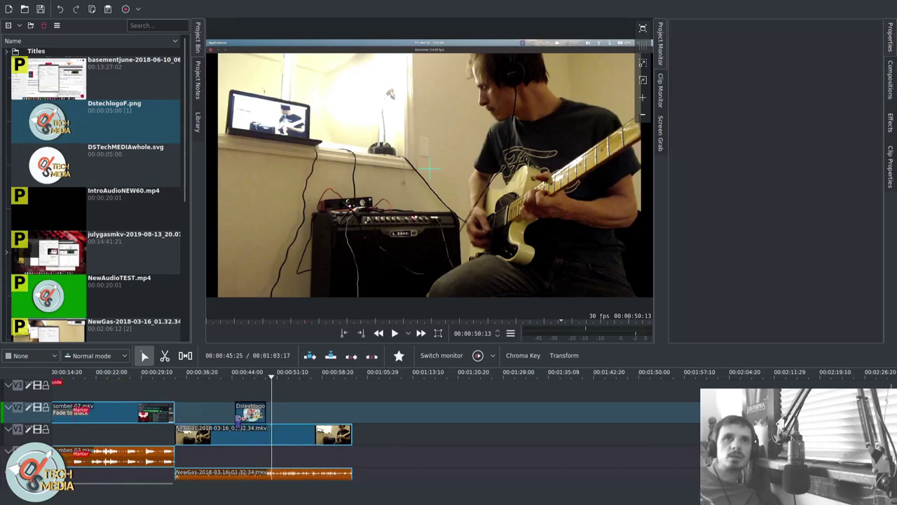
{"action": "left_click", "coordinate": [240, 424]}
{"action": "left_click_drag", "start_coordinate": [249, 424], "coordinate": [295, 425]}
- Play the logo overlay with High Quality compositing from just before the DstechlogoF.png clip
{"action": "left_click", "coordinate": [226, 384]}
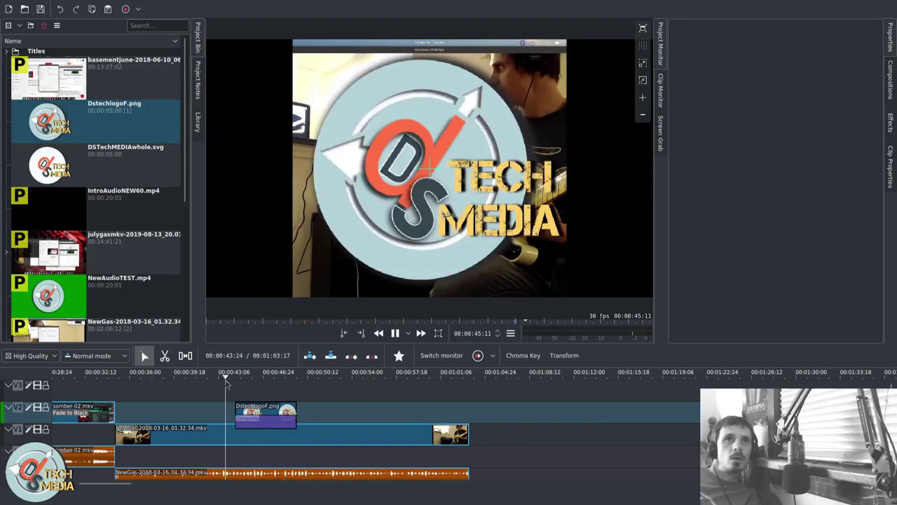
{"action": "key", "text": "space"}
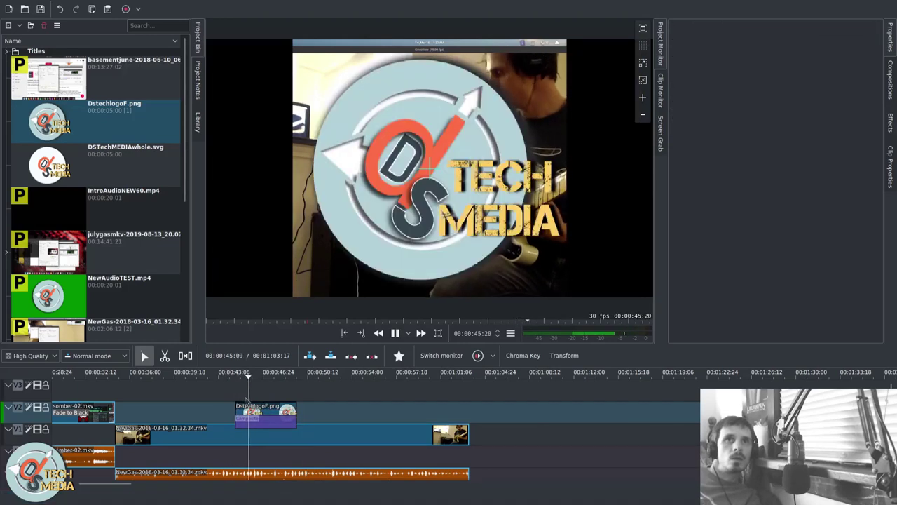
{"action": "key", "text": "space"}
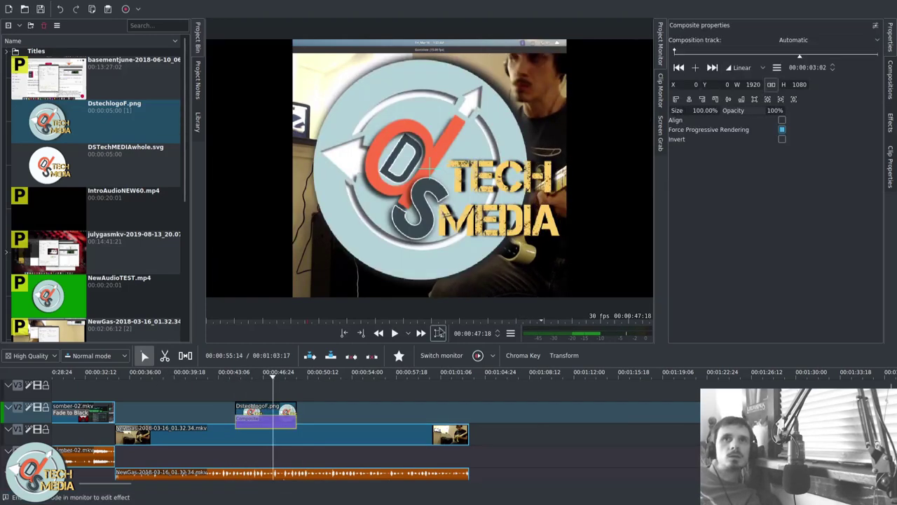
- Enable on-monitor editing and resize the composition to 958 x 877, positioned at X 242 and Y 115
{"action": "left_click", "coordinate": [437, 333]}
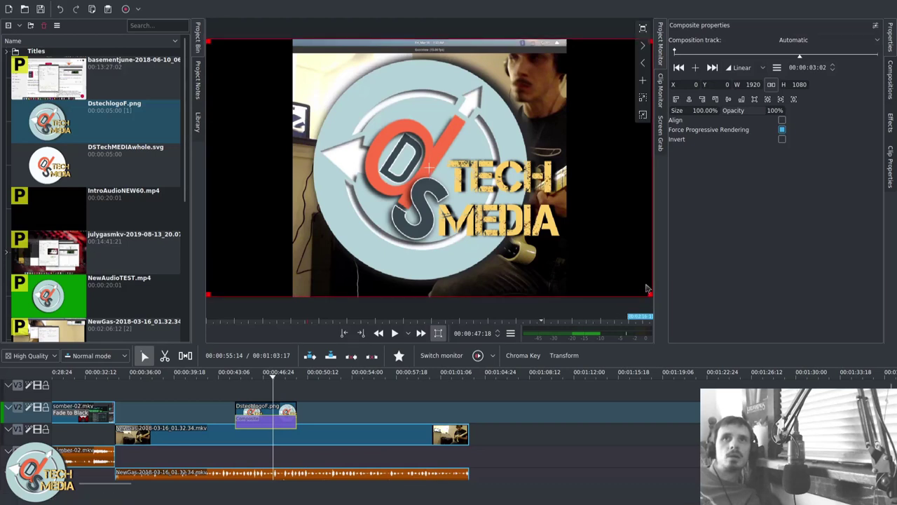
{"action": "left_click_drag", "start_coordinate": [650, 296], "coordinate": [495, 257]}
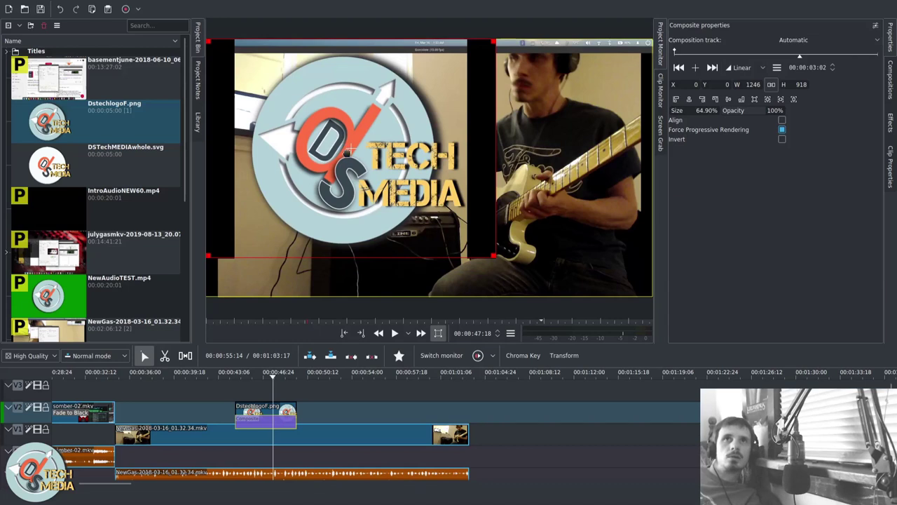
{"action": "left_click_drag", "start_coordinate": [349, 149], "coordinate": [407, 176]}
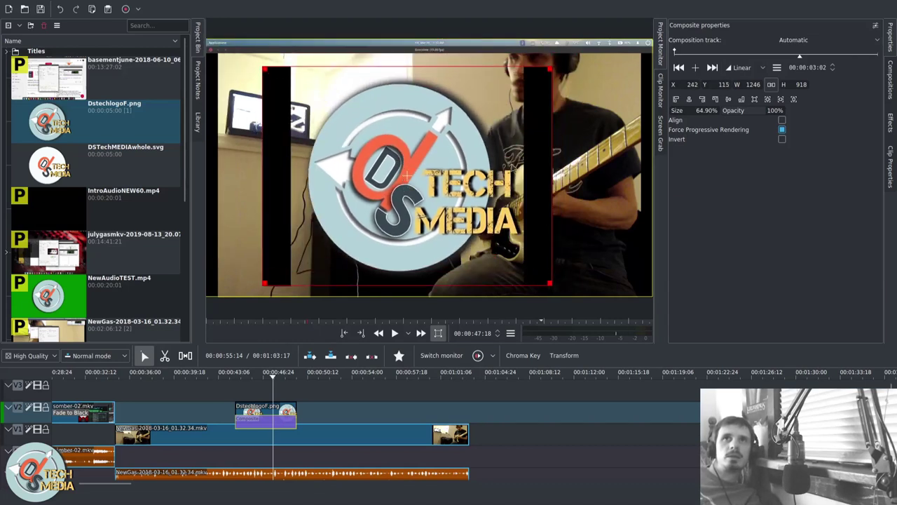
{"action": "left_click_drag", "start_coordinate": [550, 284], "coordinate": [483, 273]}
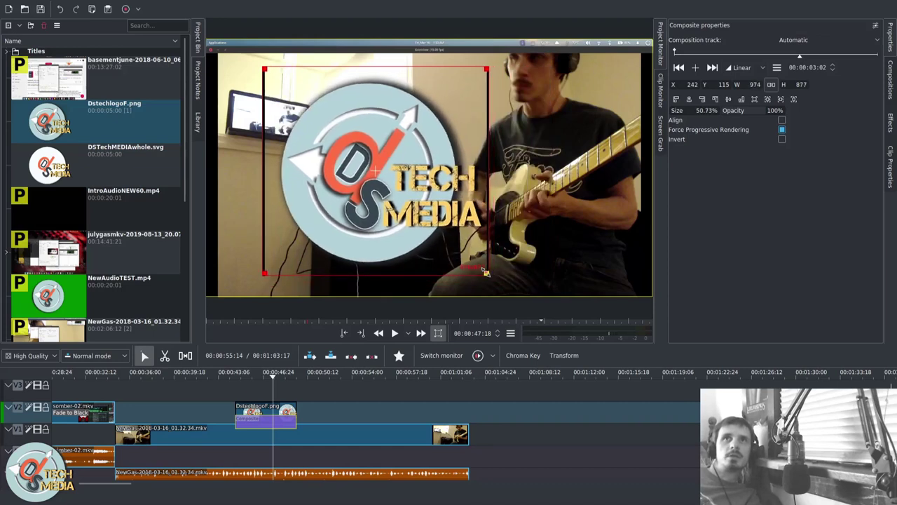
- Add a keyframe to the Composite composition at 00:00:00:12
{"action": "left_click", "coordinate": [679, 67]}
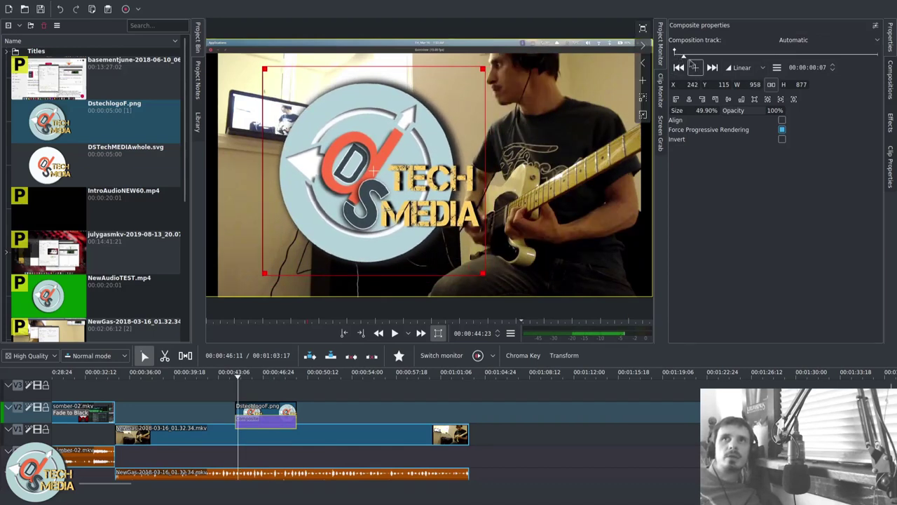
{"action": "mouse_move", "coordinate": [686, 60]}
{"action": "left_mouse_down"}
{"action": "mouse_move", "coordinate": [676, 60]}
{"action": "mouse_move", "coordinate": [735, 65]}
{"action": "mouse_move", "coordinate": [692, 69]}
{"action": "left_mouse_up"}
{"action": "left_click", "coordinate": [694, 68]}
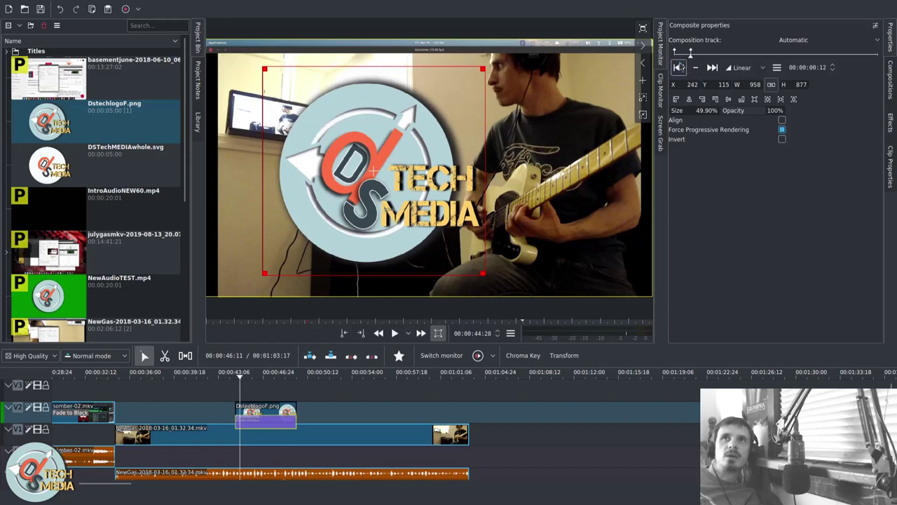
- Try centring the composition horizontally at the first keyframe, and undo it
{"action": "left_click", "coordinate": [680, 68]}
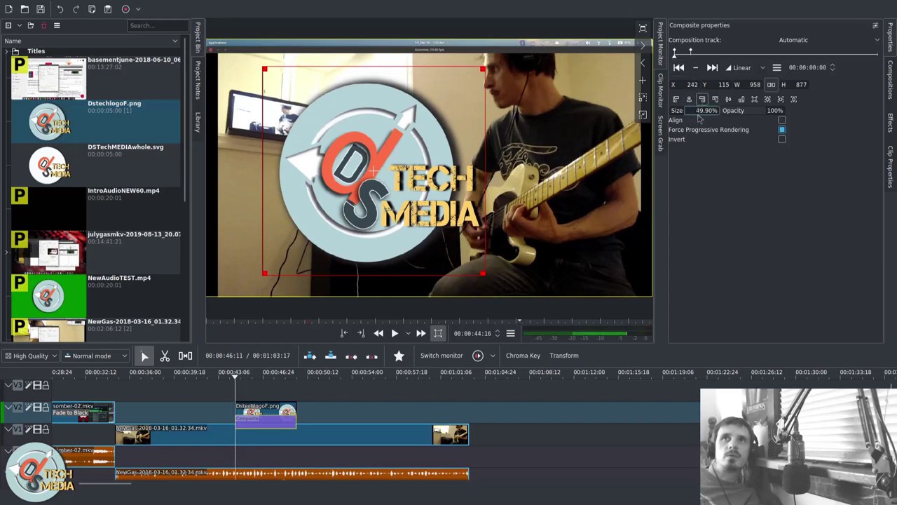
{"action": "left_click", "coordinate": [690, 100]}
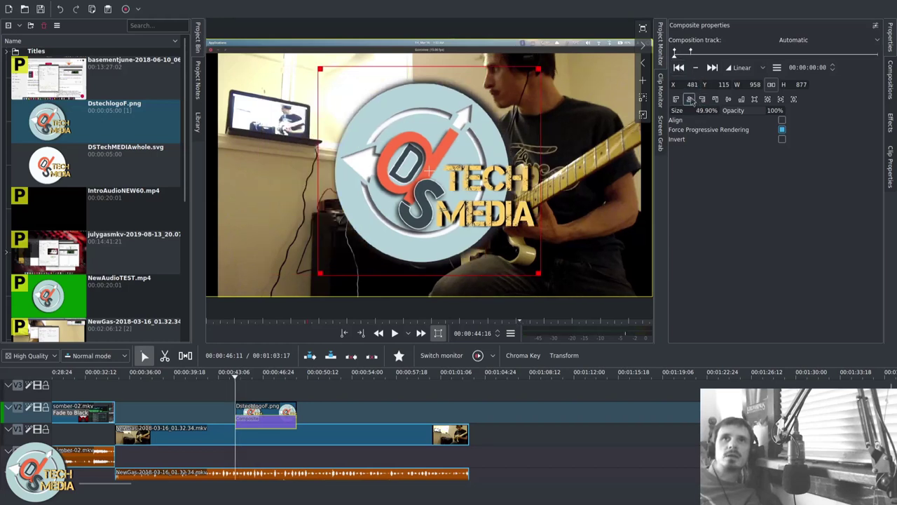
{"action": "key", "text": "ctrl+z"}
- At the 00:00:00:12 keyframe, align the composition to the frame's left edge, horizontal centre and finally right edge
{"action": "left_click", "coordinate": [712, 68]}
{"action": "left_click", "coordinate": [676, 100]}
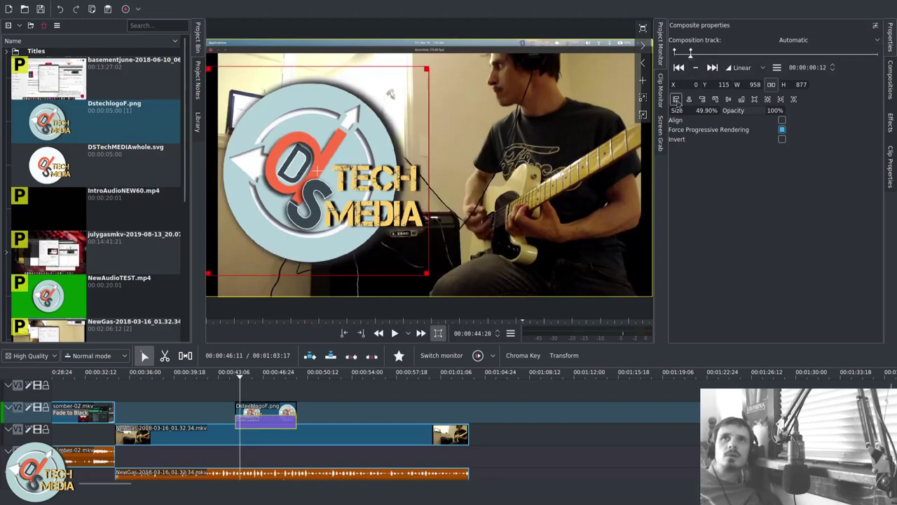
{"action": "left_click", "coordinate": [690, 99]}
{"action": "left_click", "coordinate": [702, 100]}
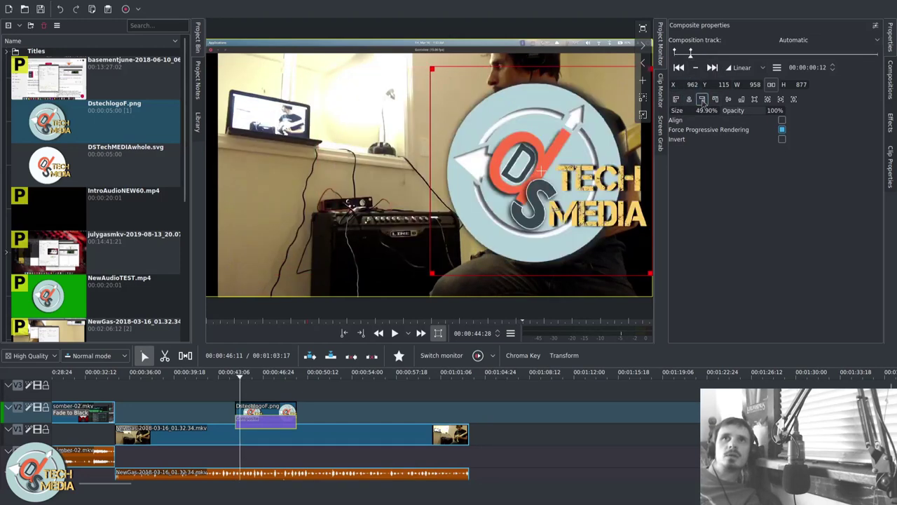
- Set the composition's opacity to 0% at the first keyframe and play the logo animation from before the clip
{"action": "left_click", "coordinate": [678, 67]}
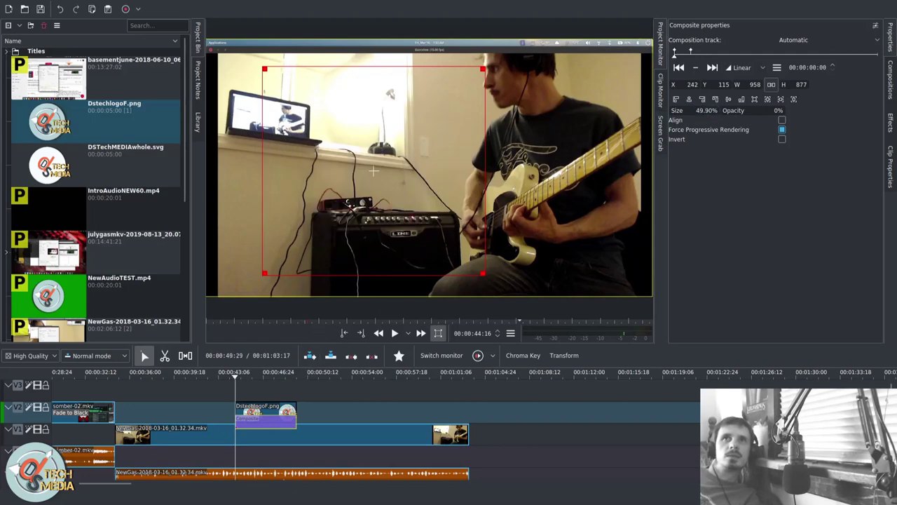
{"action": "left_click", "coordinate": [262, 375]}
{"action": "left_click", "coordinate": [234, 401]}
{"action": "key", "text": "space"}
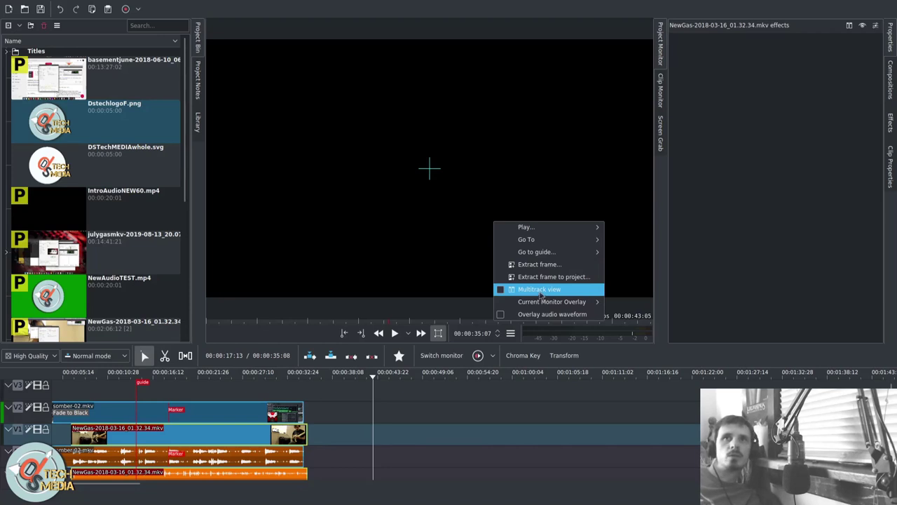
- Turn on the multitrack view in the project monitor
{"action": "left_click", "coordinate": [539, 289]}
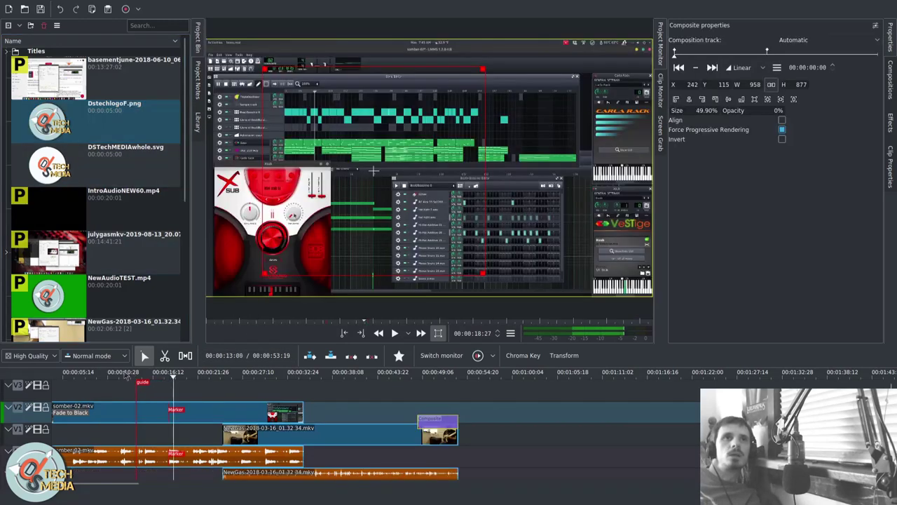
- Set the edit mode to Insert, preview the julygasmkv clip and try inserting it from the clip monitor into track V1
{"action": "left_click", "coordinate": [115, 356]}
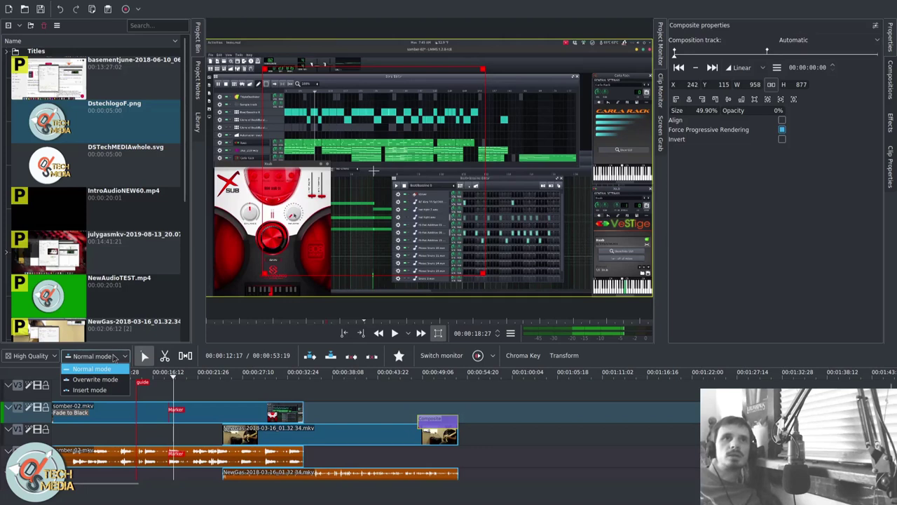
{"action": "left_click", "coordinate": [98, 390]}
{"action": "left_click", "coordinate": [94, 249]}
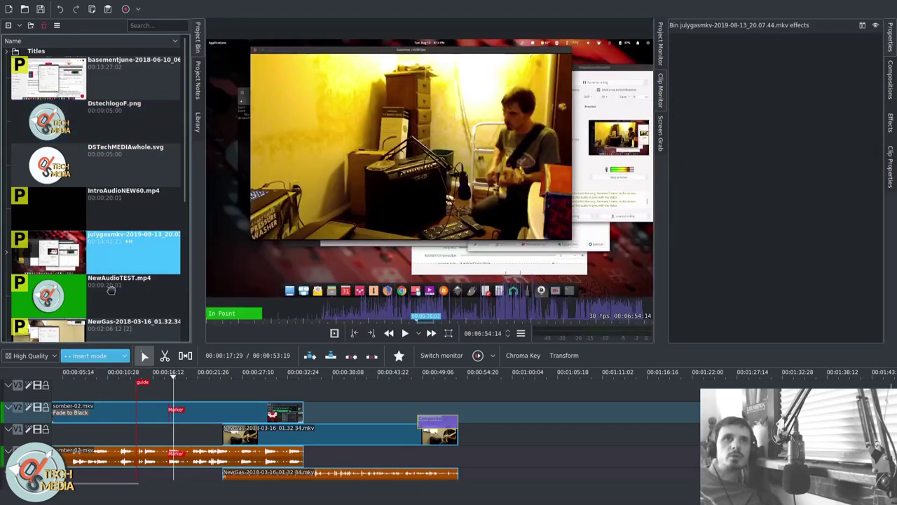
{"action": "scroll", "coordinate": [115, 391], "scroll_direction": "down", "scroll_amount": 3}
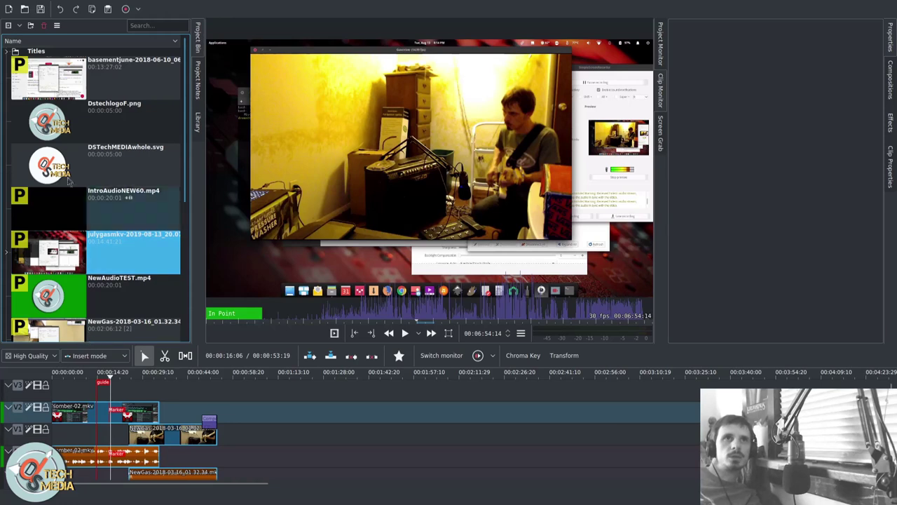
{"action": "left_click", "coordinate": [303, 273]}
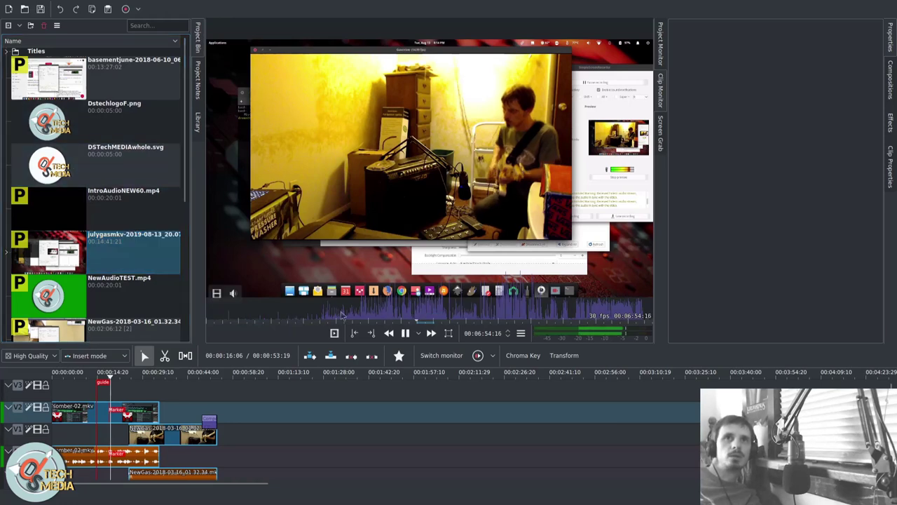
{"action": "left_click", "coordinate": [303, 274]}
{"action": "left_click_drag", "start_coordinate": [284, 228], "coordinate": [146, 433]}
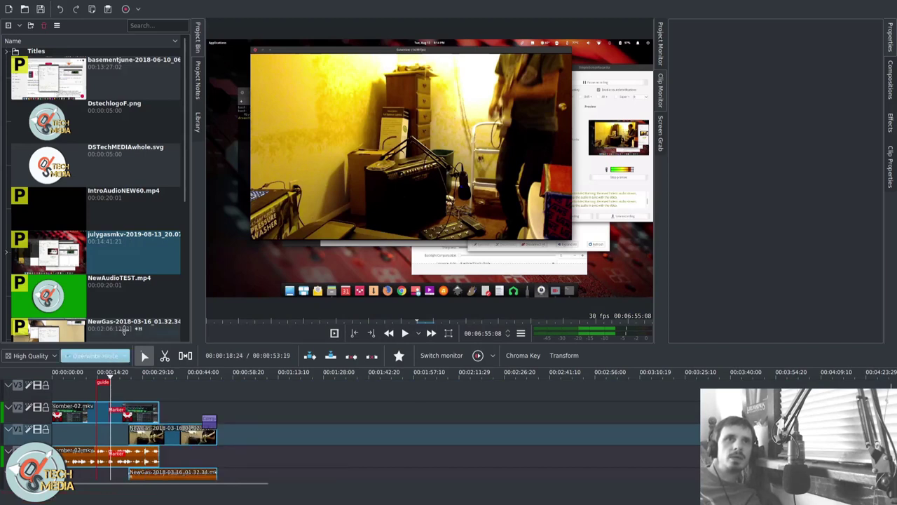
- In overwrite mode, place the julygasmkv clip on V1 near the guide and shift the clips back to the guide with the Spacer tool
{"action": "left_click_drag", "start_coordinate": [133, 252], "coordinate": [99, 435]}
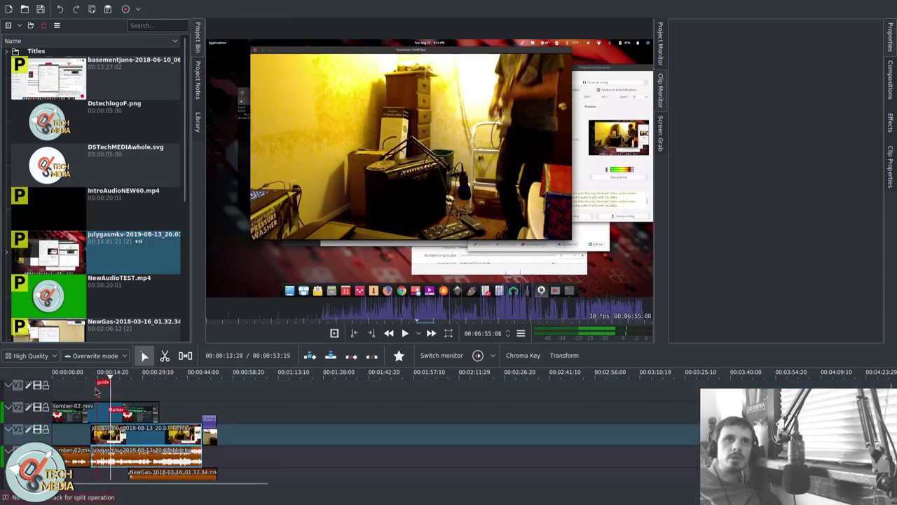
{"action": "left_click", "coordinate": [97, 394]}
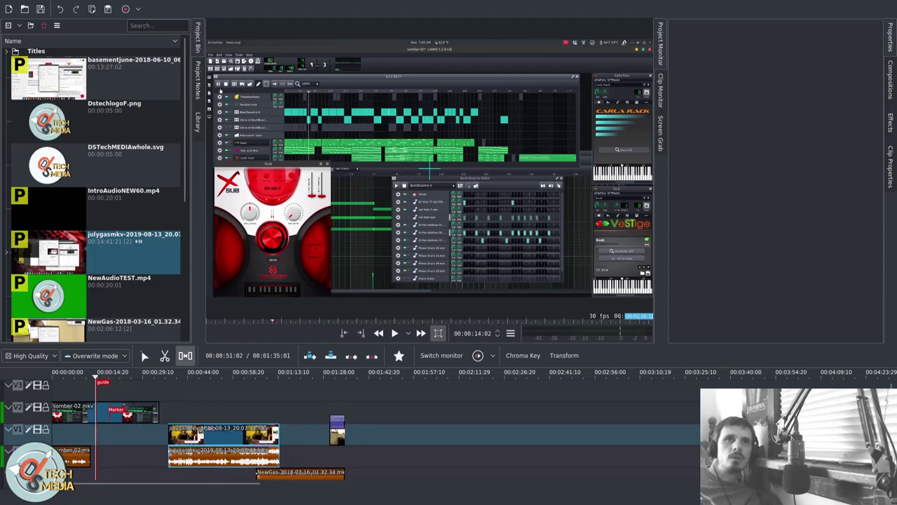
{"action": "left_click_drag", "start_coordinate": [209, 429], "coordinate": [134, 435]}
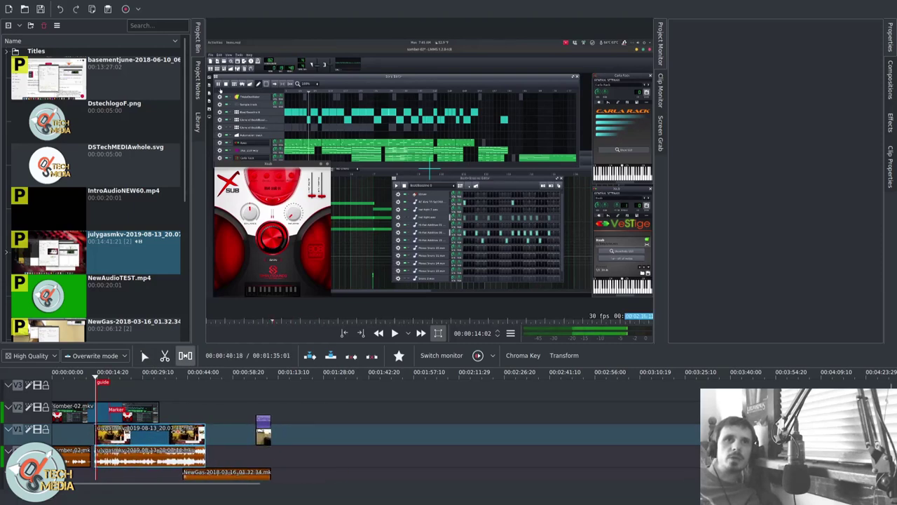
- Overlap the start of the NewGas clip on V1 with the end of somber-02.mkv on V2 and add a Wipe composition there
{"action": "right_click", "coordinate": [235, 424]}
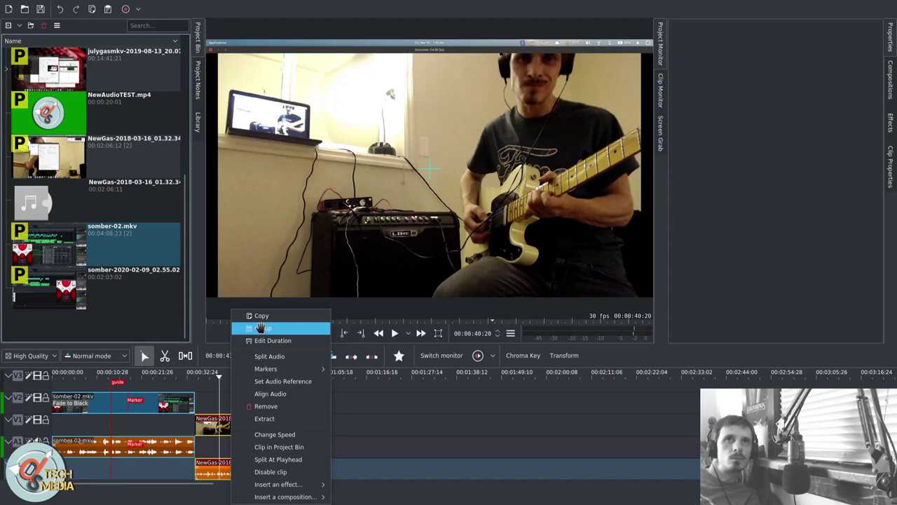
{"action": "left_click", "coordinate": [246, 314]}
{"action": "left_click_drag", "start_coordinate": [237, 420], "coordinate": [215, 422]}
{"action": "scroll", "coordinate": [206, 419], "scroll_direction": "up", "scroll_amount": 4}
{"action": "scroll", "coordinate": [184, 413], "scroll_direction": "down", "scroll_amount": 3}
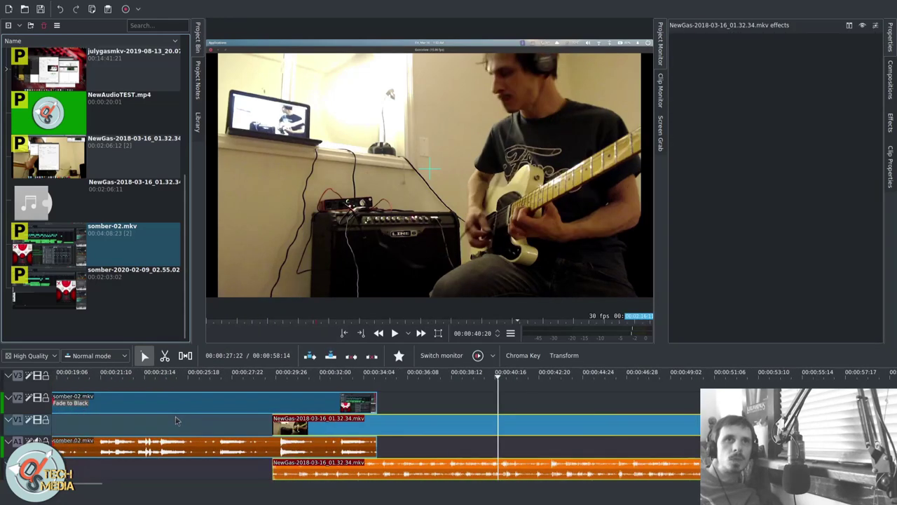
{"action": "left_click_drag", "start_coordinate": [210, 426], "coordinate": [229, 426]}
{"action": "left_click", "coordinate": [257, 403]}
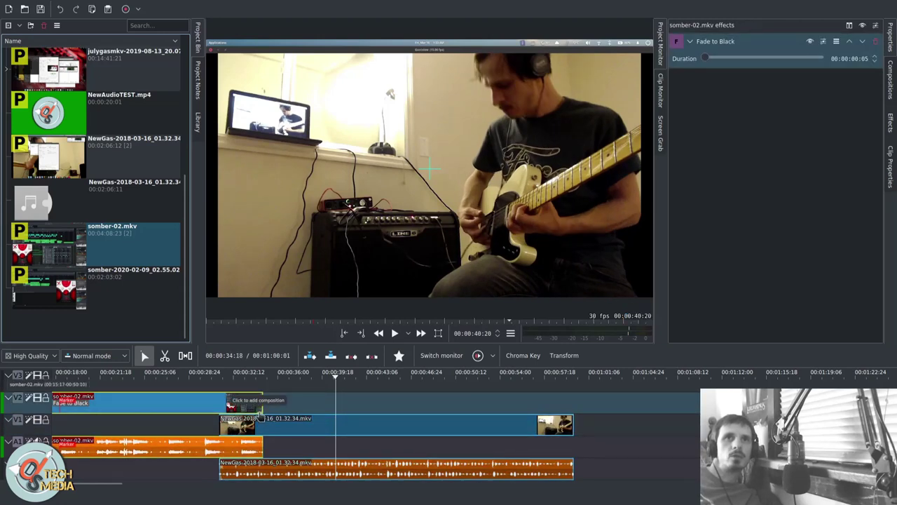
{"action": "left_click", "coordinate": [259, 413]}
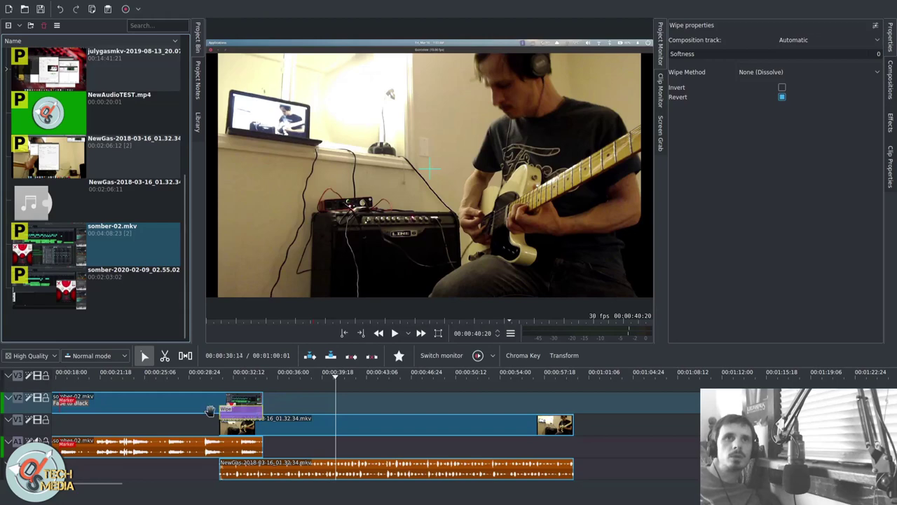
- Play the dissolve transition from just before the overlap of the two clips
{"action": "left_click", "coordinate": [218, 420]}
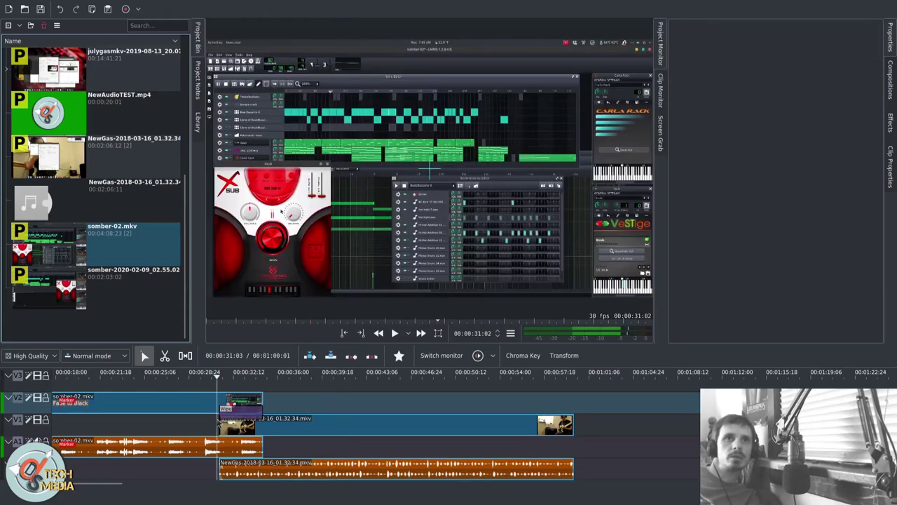
{"action": "key", "text": "space"}
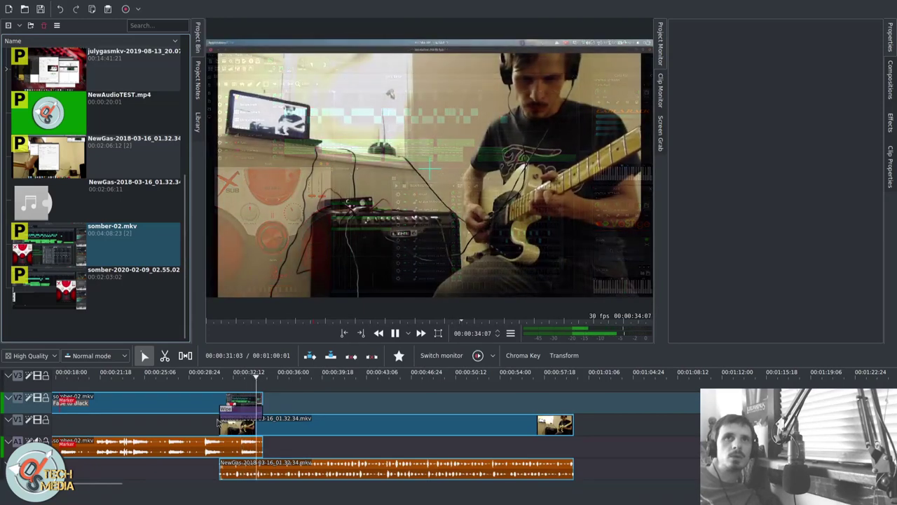
{"action": "key", "text": "space"}
- Set the wipe's softness to 28, enable Invert and play the transition again
{"action": "left_click", "coordinate": [230, 411]}
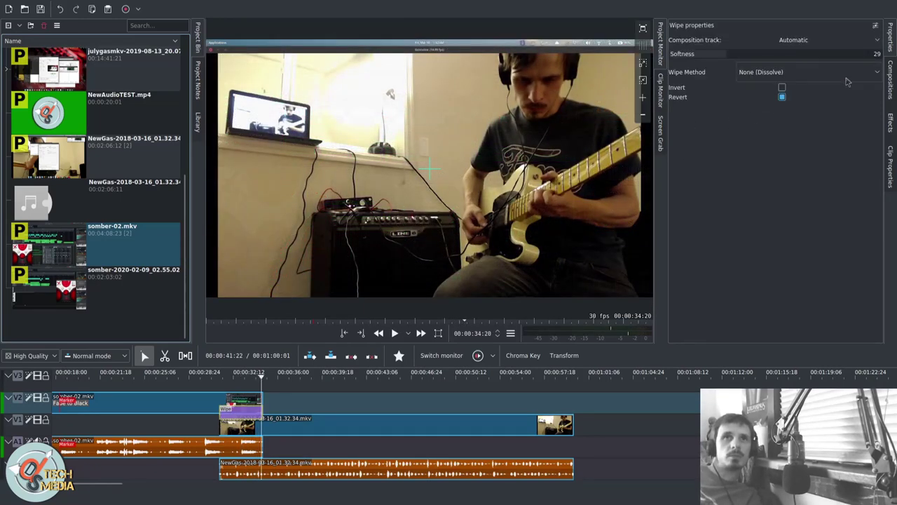
{"action": "left_click", "coordinate": [782, 87]}
{"action": "left_click", "coordinate": [214, 388]}
{"action": "key", "text": "space"}
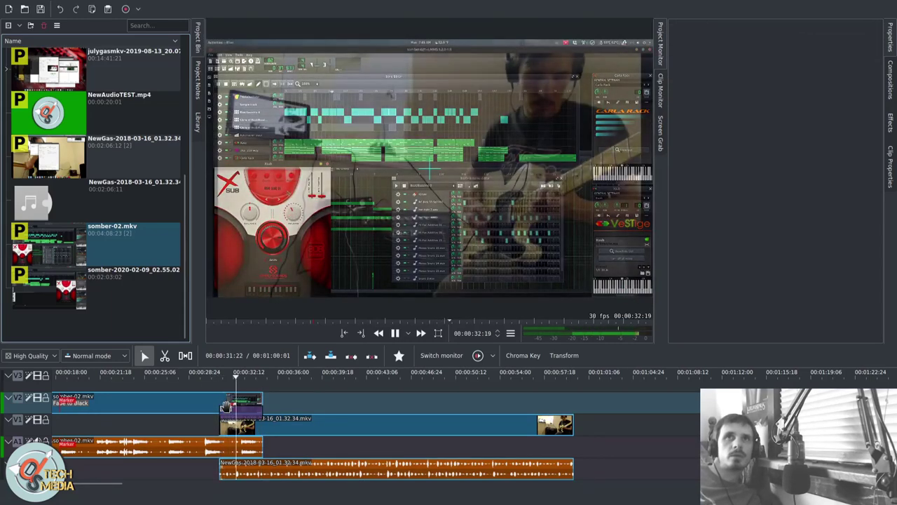
{"action": "key", "text": "space"}
{"action": "left_click", "coordinate": [224, 411]}
{"action": "key", "text": "space"}
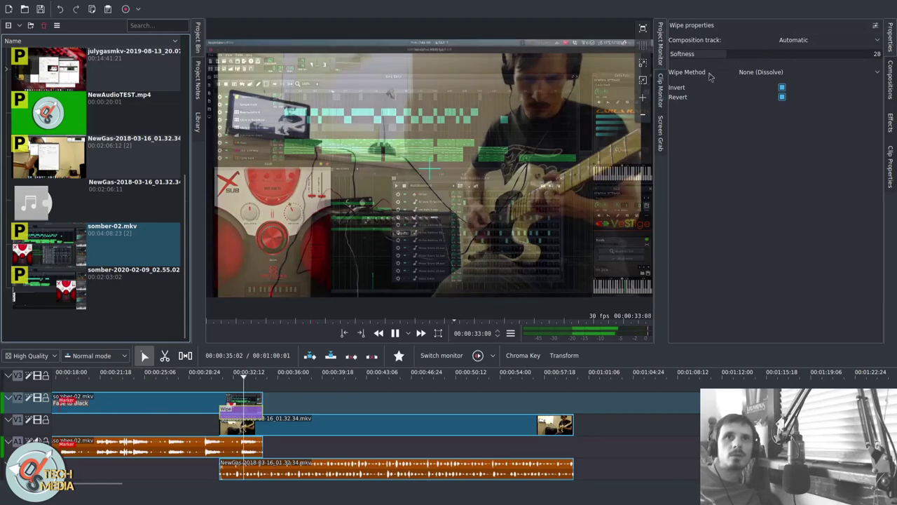
{"action": "key", "text": "space"}
- Replace the wipe's dissolve method with one of the image-based .pgm patterns, cycling through the available patterns
{"action": "left_click", "coordinate": [786, 79]}
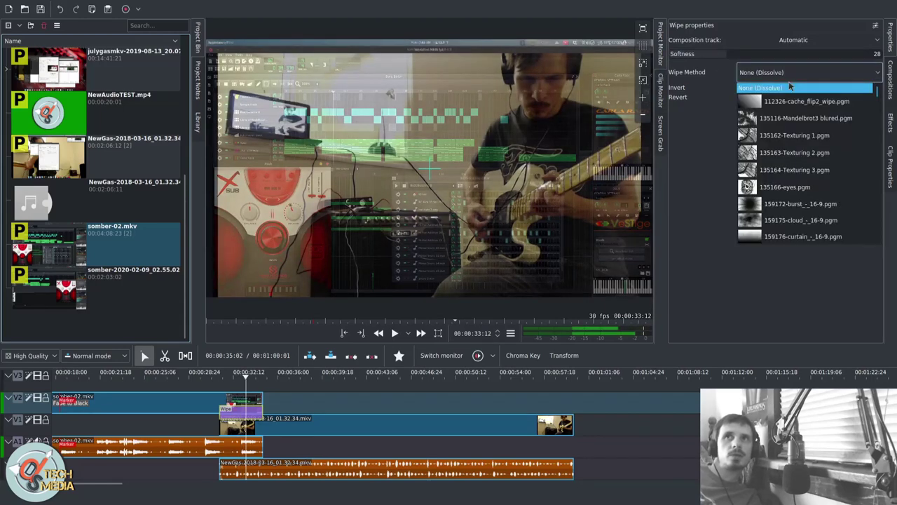
{"action": "left_click", "coordinate": [790, 83]}
{"action": "scroll", "coordinate": [790, 77], "scroll_direction": "down", "scroll_amount": 3}
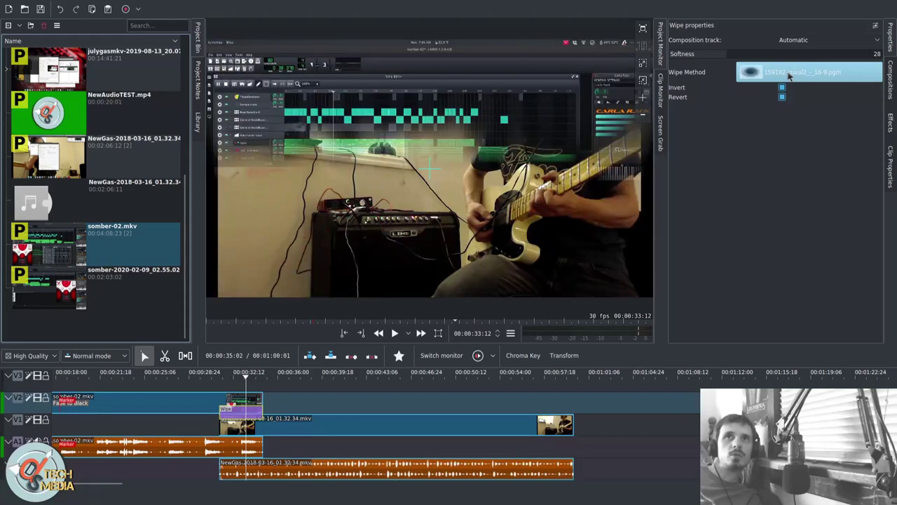
{"action": "scroll", "coordinate": [790, 77], "scroll_direction": "down", "scroll_amount": 1}
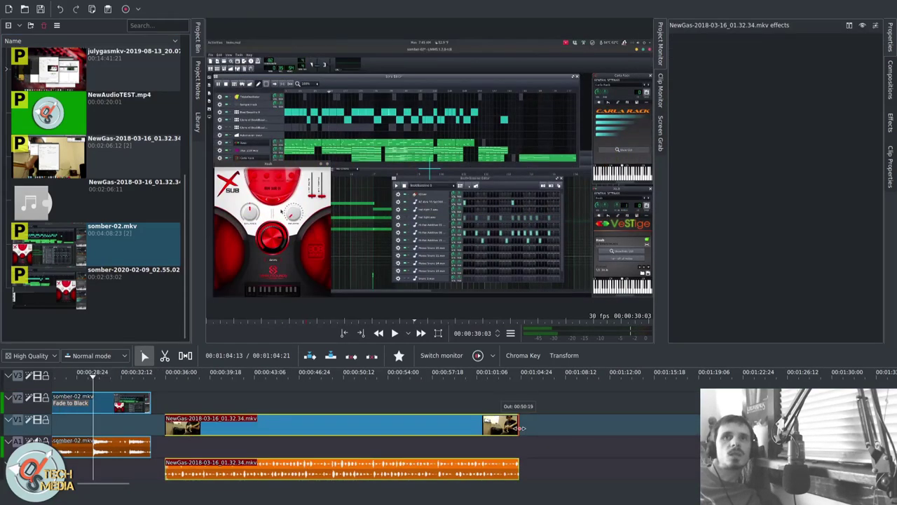
- Try speeding up the NewGas clip to 158% by shortening its end, play it and undo the speed change
{"action": "left_click_drag", "start_coordinate": [520, 427], "coordinate": [389, 442]}
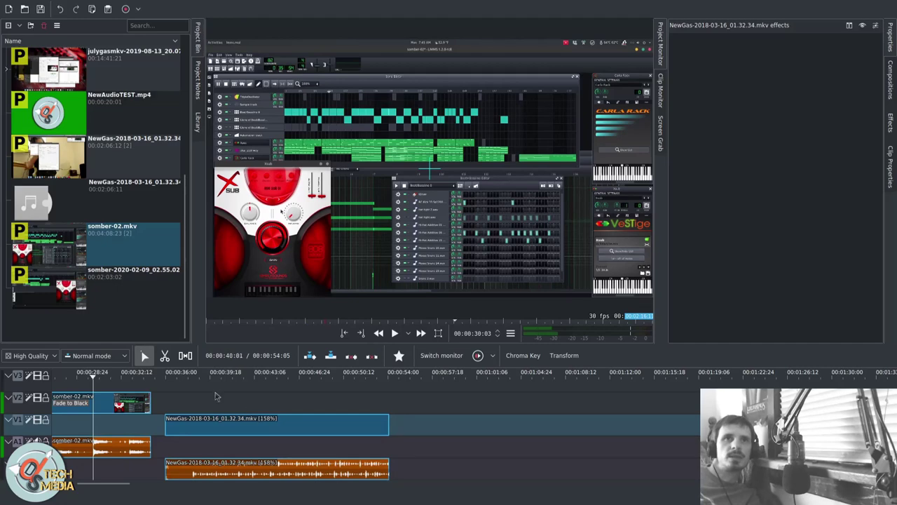
{"action": "left_click", "coordinate": [176, 374]}
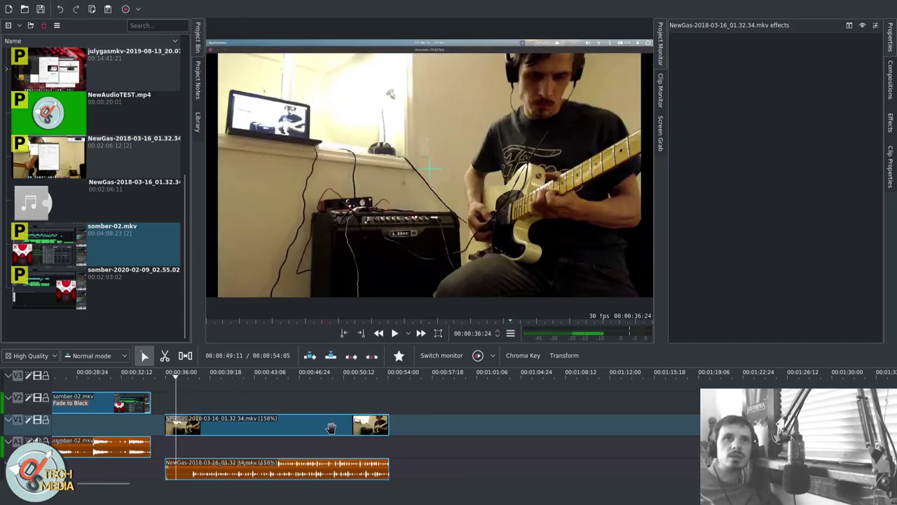
{"action": "key", "text": "space"}
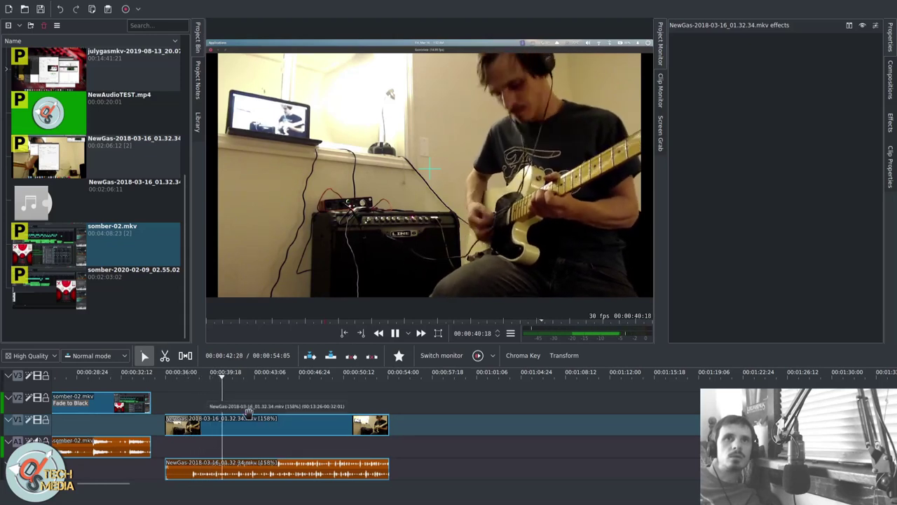
{"action": "key", "text": "ctrl+z"}
{"action": "key", "text": "space"}
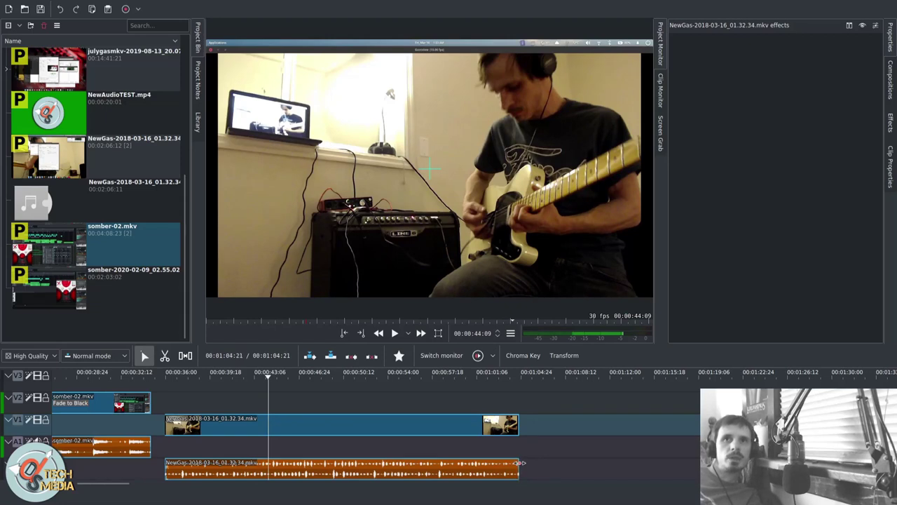
- Try trimming only the audio part and only the video part of the NewGas clip from its end, undoing each trim
{"action": "left_click_drag", "start_coordinate": [519, 462], "coordinate": [432, 463]}
{"action": "key", "text": "ctrl+z"}
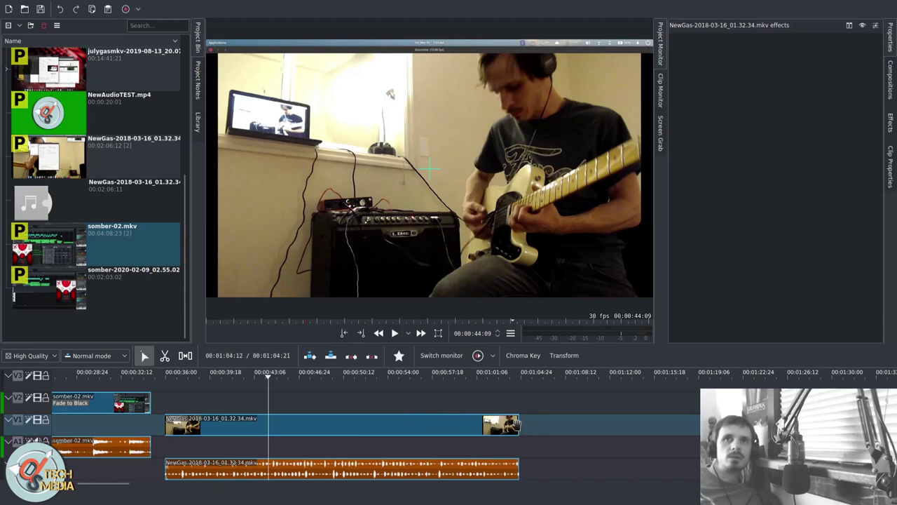
{"action": "left_click_drag", "start_coordinate": [516, 423], "coordinate": [411, 424]}
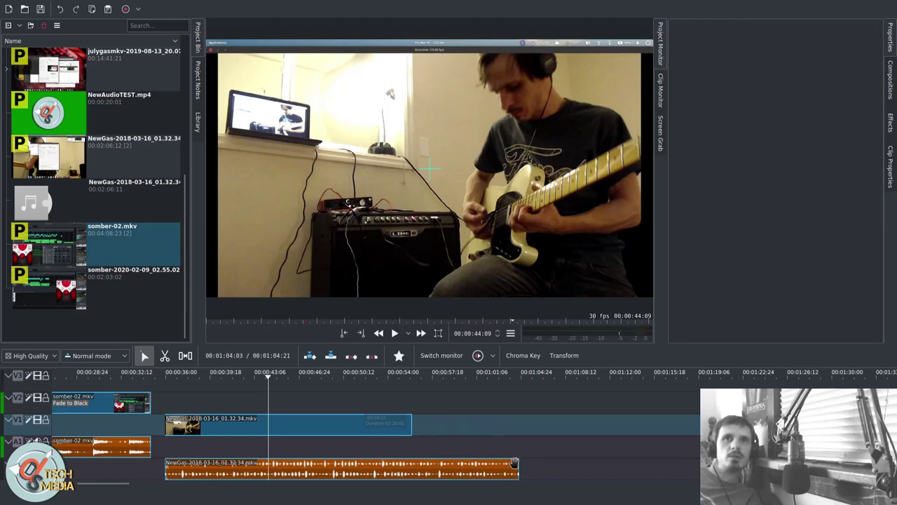
{"action": "key", "text": "ctrl+z"}
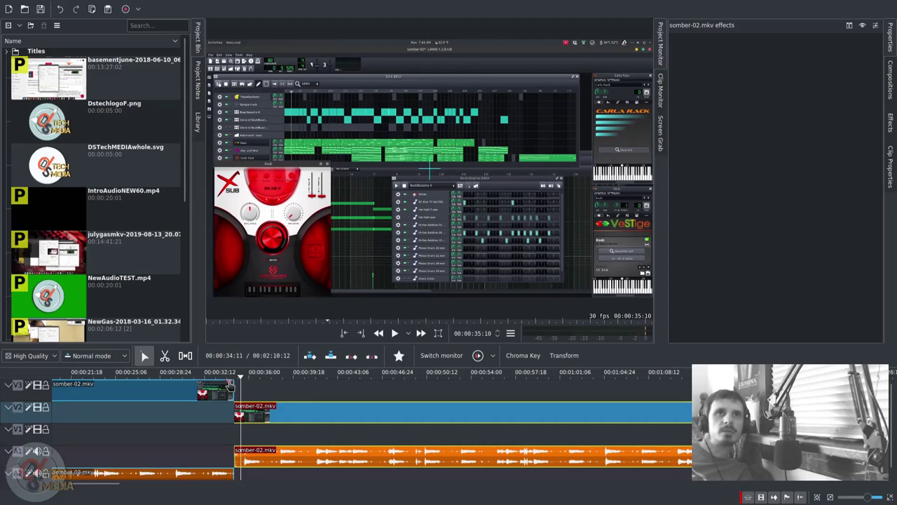
- Add a Fade to Black at the end of the somber-02.mkv clip on V3 and play the fade
{"action": "left_click_drag", "start_coordinate": [228, 384], "coordinate": [221, 385]}
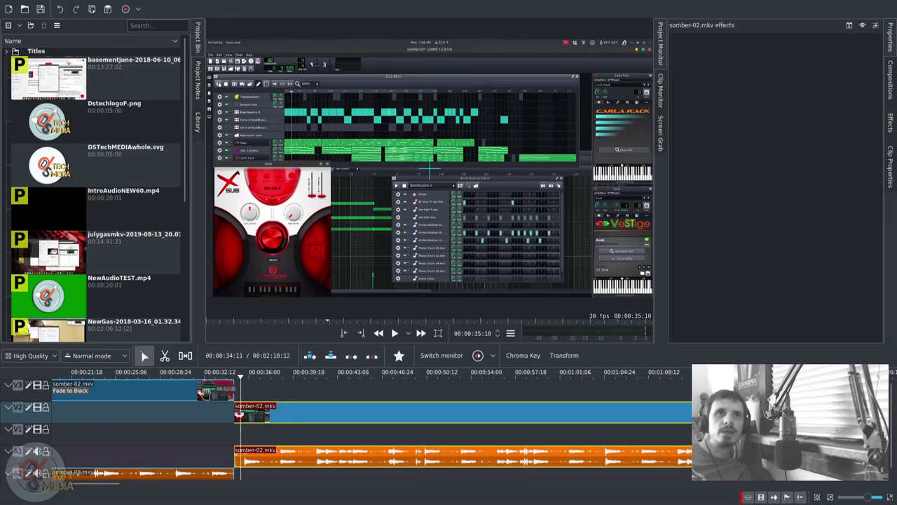
{"action": "left_click", "coordinate": [207, 419]}
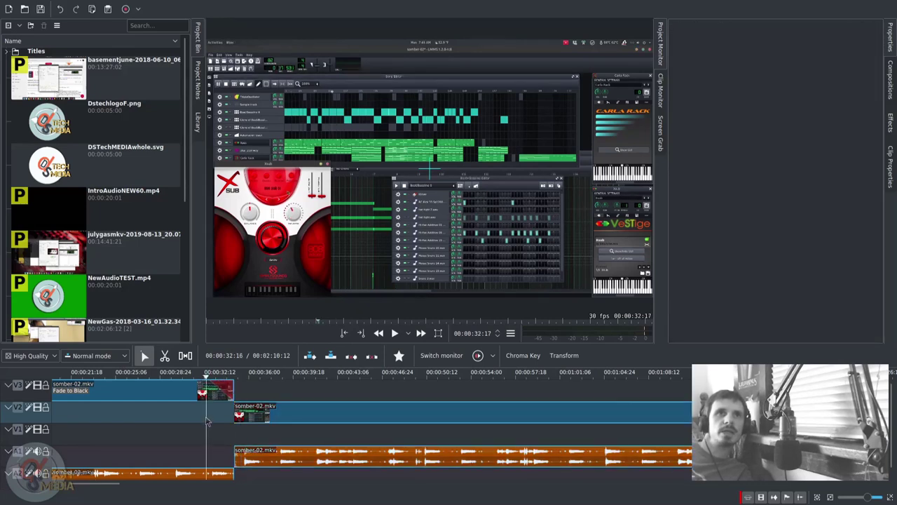
{"action": "key", "text": "space"}
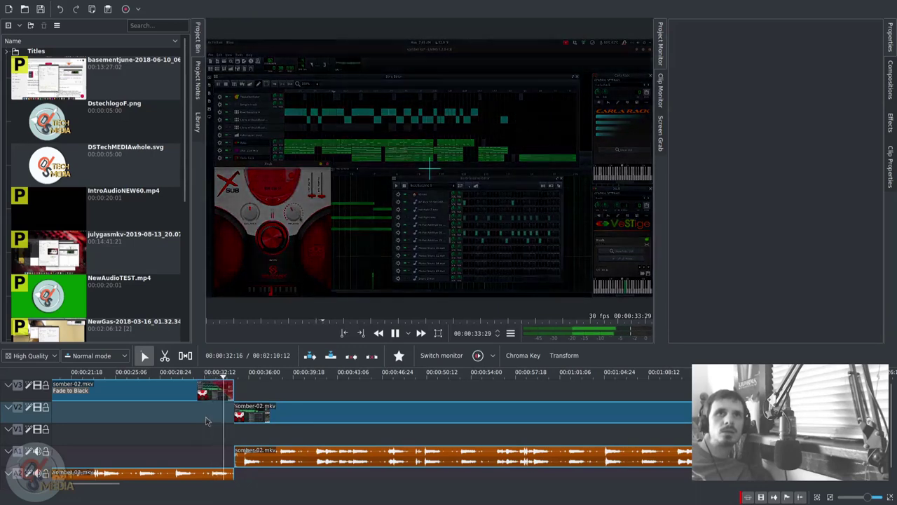
{"action": "key", "text": "space"}
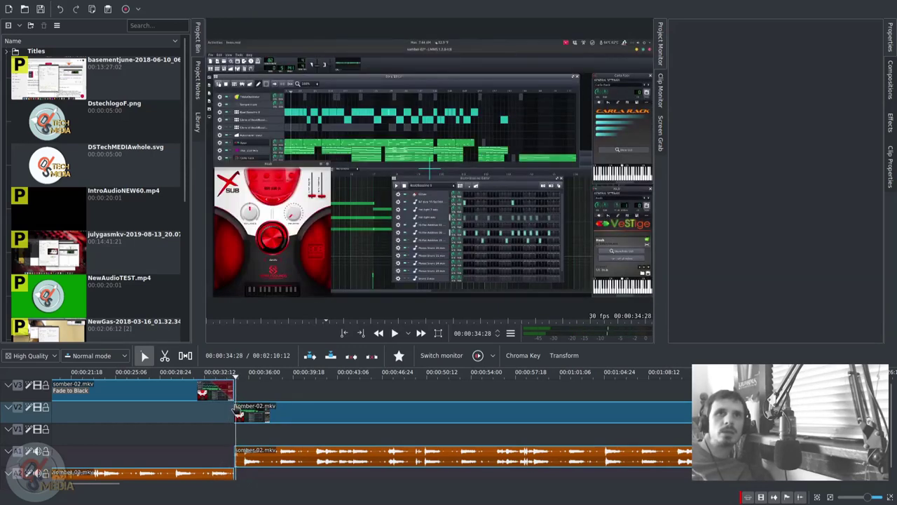
- Add a Fade from Black to the start of the V2 clip and a Fade in to its A1 audio, playing both
{"action": "left_click_drag", "start_coordinate": [239, 407], "coordinate": [271, 410]}
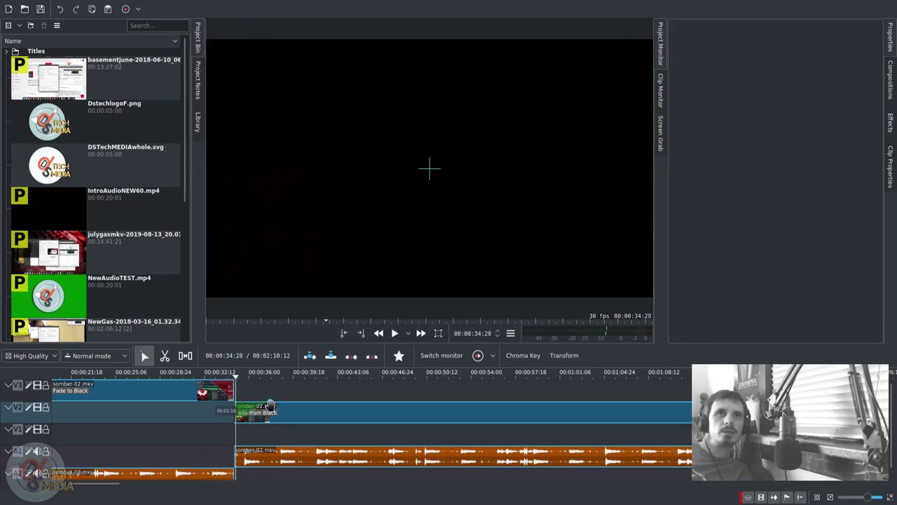
{"action": "key", "text": "space"}
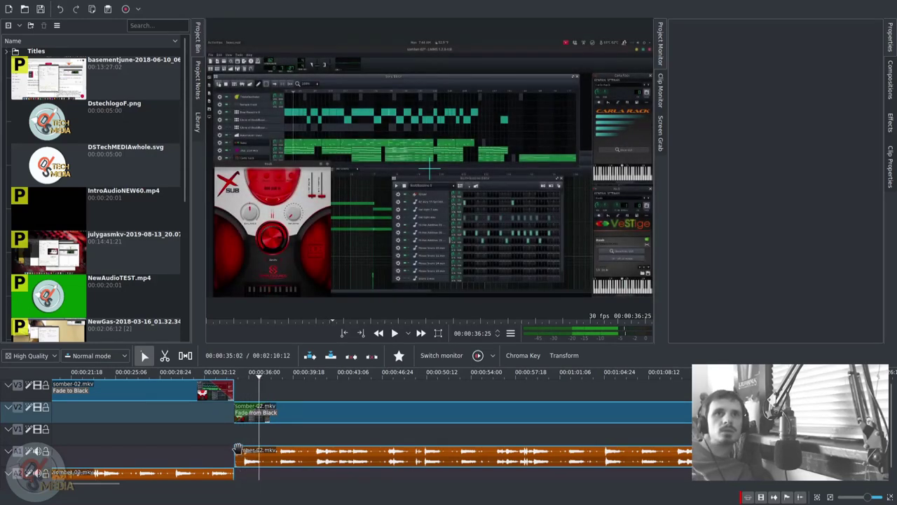
{"action": "mouse_move", "coordinate": [238, 449]}
{"action": "left_click_drag", "start_coordinate": [238, 451], "coordinate": [261, 452]}
{"action": "left_click", "coordinate": [233, 431]}
{"action": "key", "text": "space"}
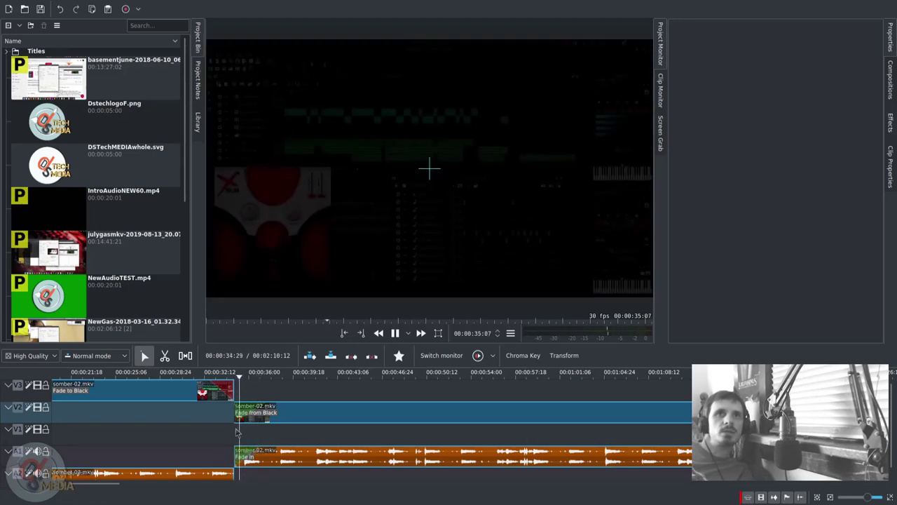
{"action": "key", "text": "space"}
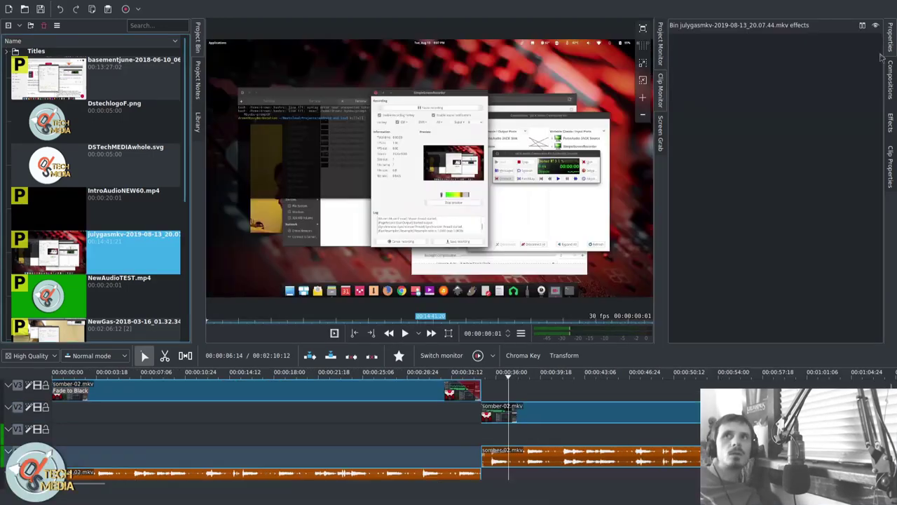
- Open the effects list to look over its categories and browse the clips in the project bin
{"action": "left_click", "coordinate": [890, 122]}
{"action": "left_click", "coordinate": [704, 51]}
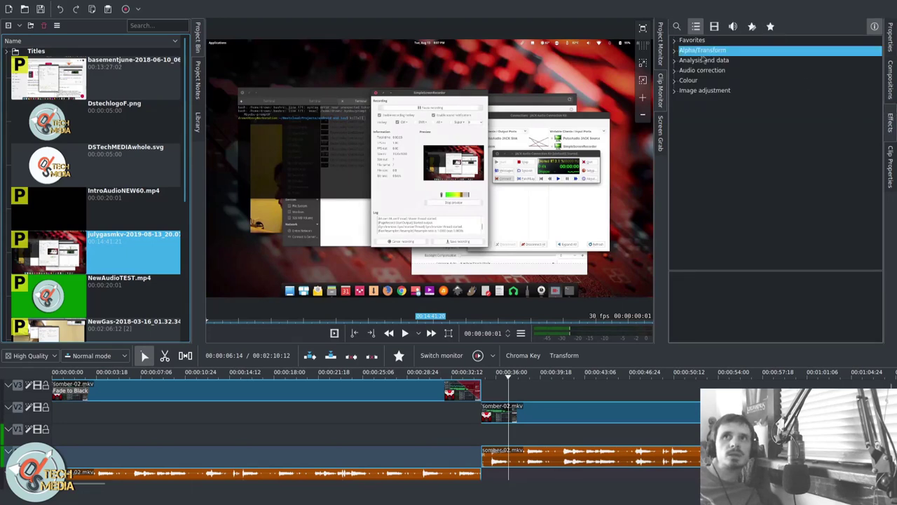
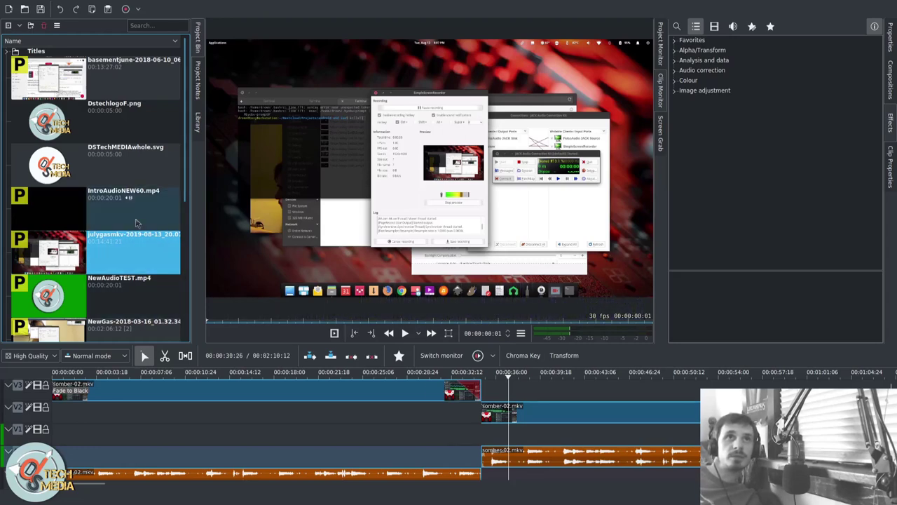
{"action": "scroll", "coordinate": [137, 223], "scroll_direction": "down", "scroll_amount": 3}
{"action": "scroll", "coordinate": [136, 223], "scroll_direction": "up", "scroll_amount": 3}
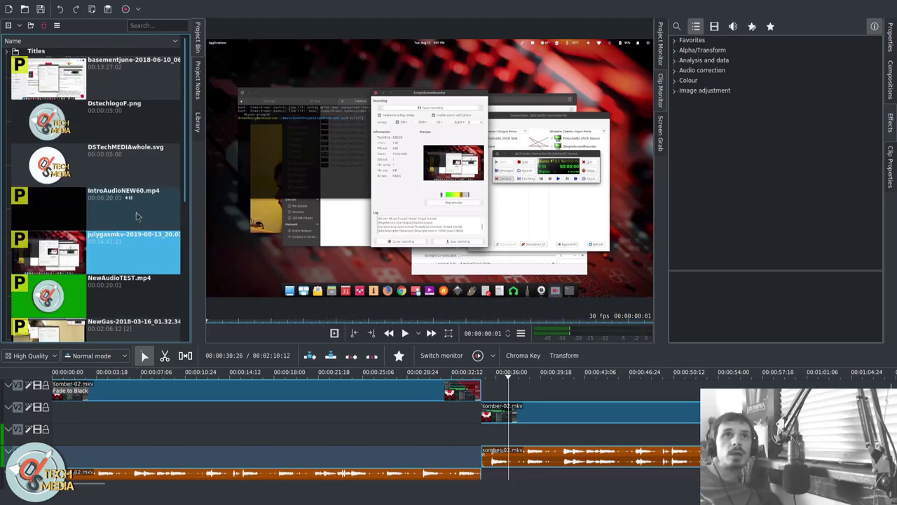
{"action": "scroll", "coordinate": [119, 227], "scroll_direction": "down", "scroll_amount": 2}
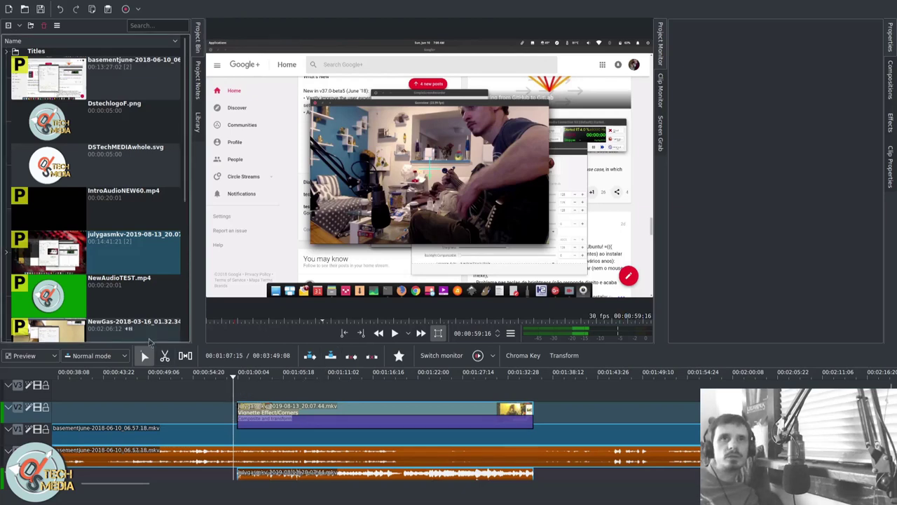
- Lower Corner 1 X in the Corners effect of the V2 julygasmkv clip, add another keyframe with a lower value, and play the clip
{"action": "left_click_drag", "start_coordinate": [234, 387], "coordinate": [403, 399]}
{"action": "left_click", "coordinate": [403, 403]}
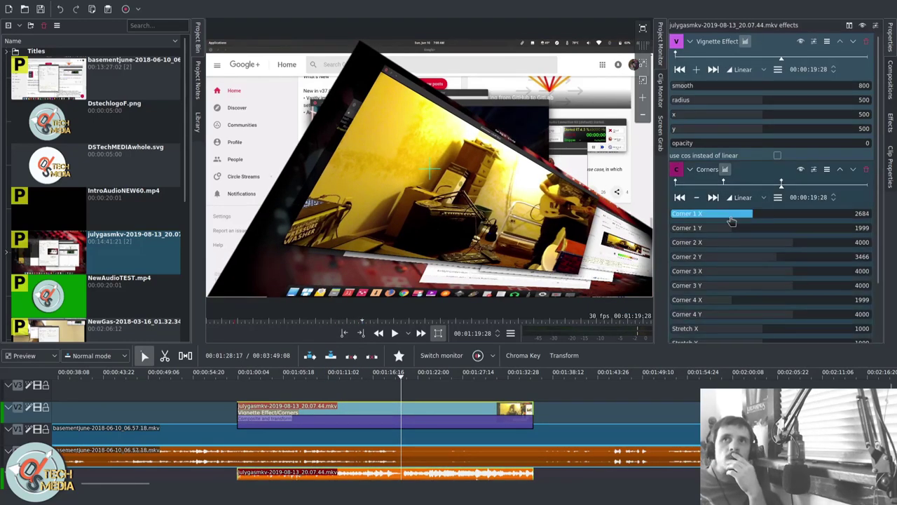
{"action": "scroll", "coordinate": [881, 200], "scroll_direction": "down", "scroll_amount": 3}
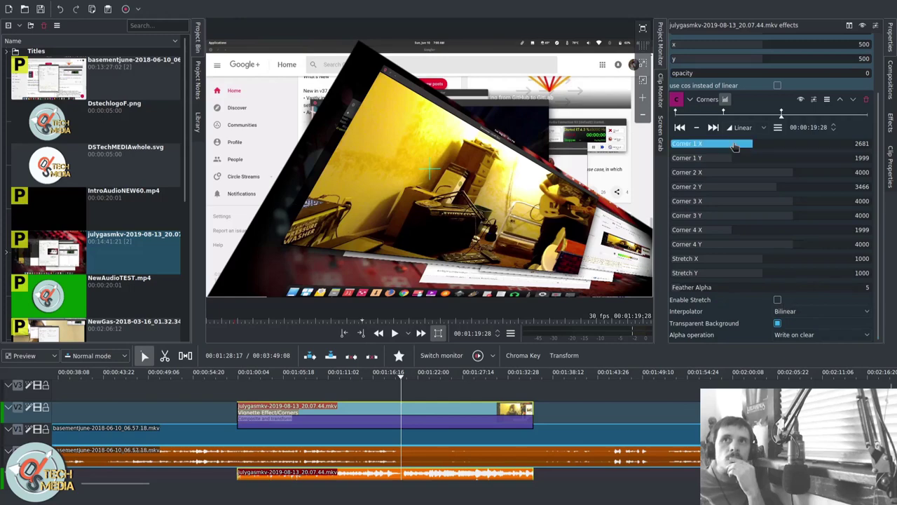
{"action": "left_click_drag", "start_coordinate": [751, 143], "coordinate": [718, 142]}
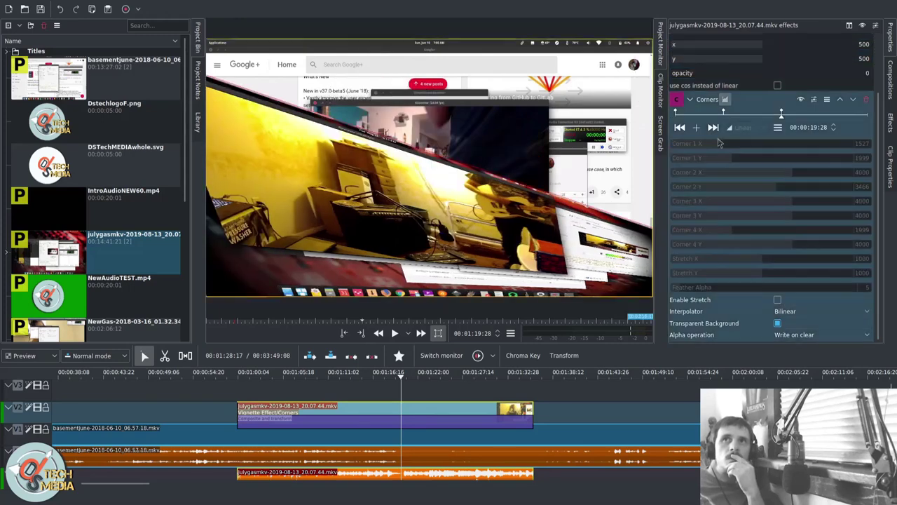
{"action": "double_click", "coordinate": [795, 113]}
{"action": "left_click_drag", "start_coordinate": [719, 144], "coordinate": [698, 146]}
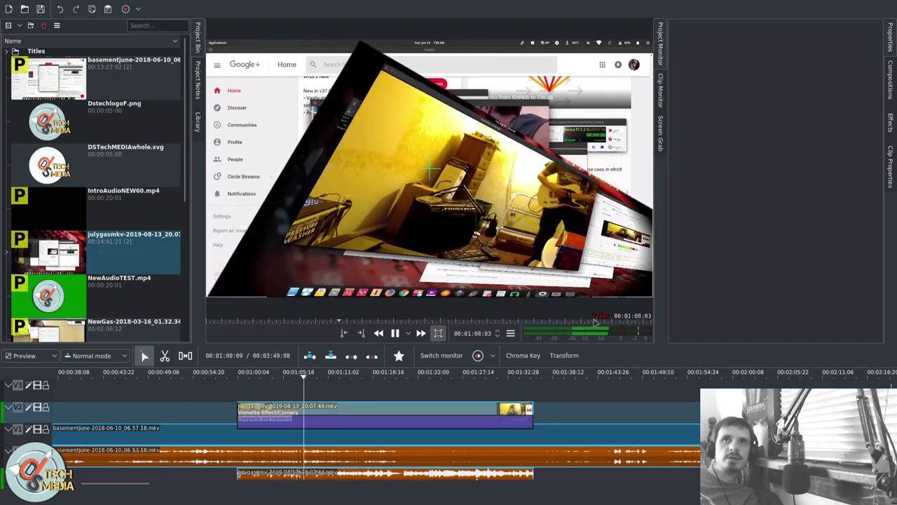
{"action": "key", "text": "space"}
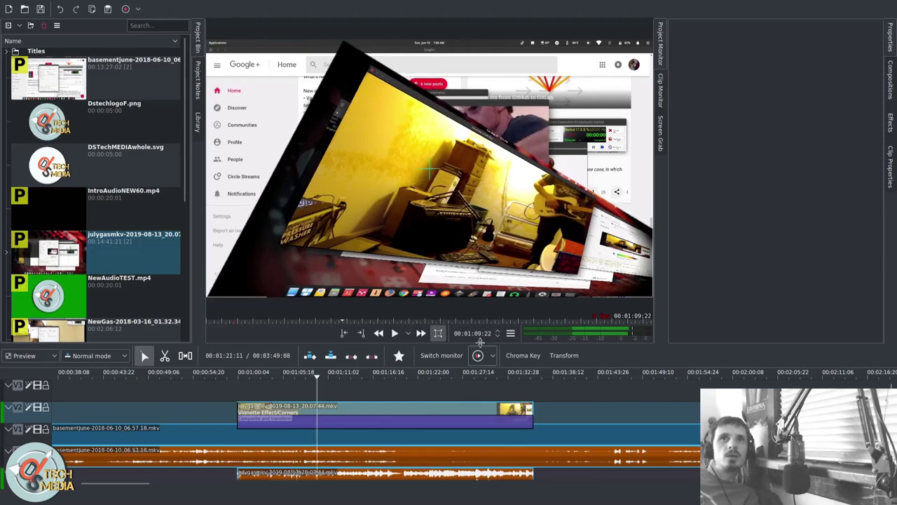
- Set a timeline zone from 00:01:00:03 to 00:01:36:04 over the V2 effects clip, add it as a preview zone and render it
{"action": "left_click", "coordinate": [491, 358]}
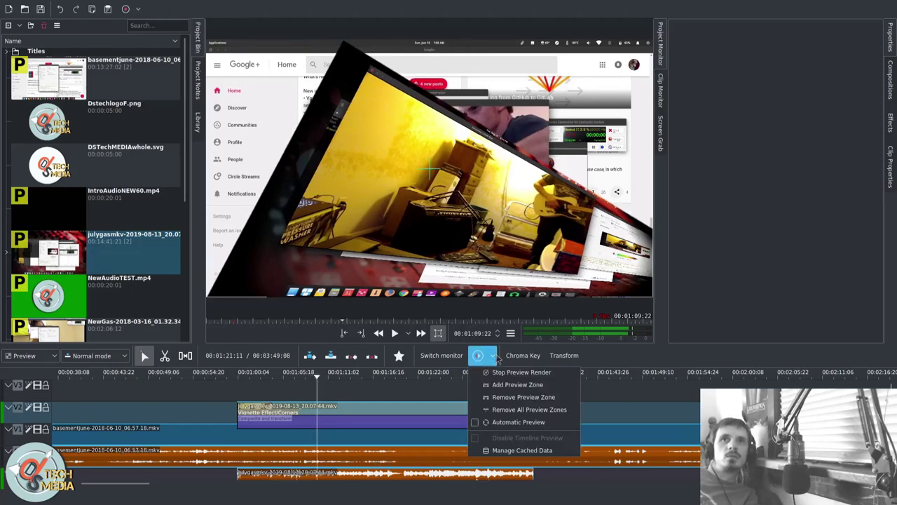
{"action": "left_click", "coordinate": [497, 359]}
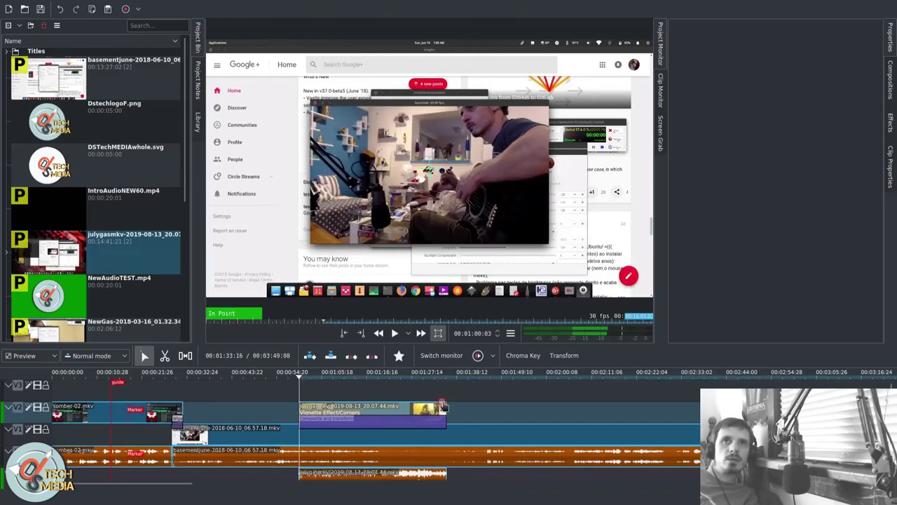
{"action": "left_click", "coordinate": [452, 379]}
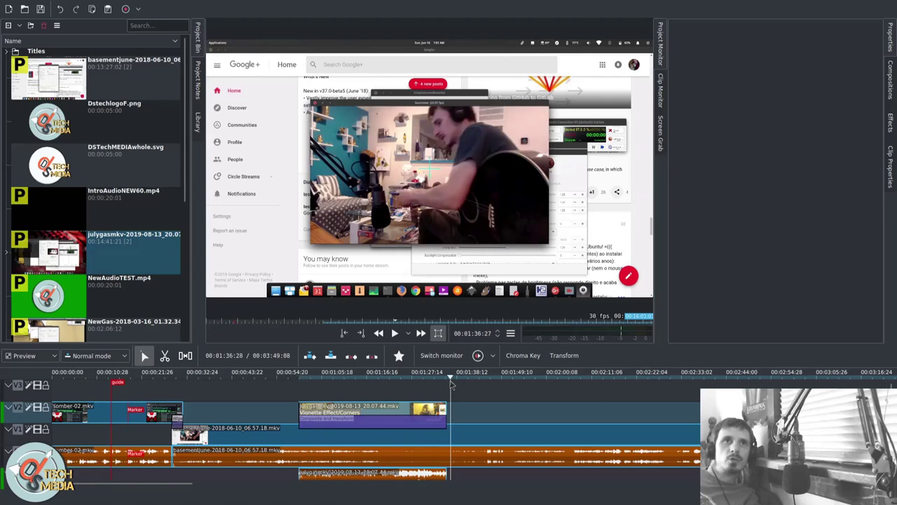
{"action": "left_click", "coordinate": [493, 357]}
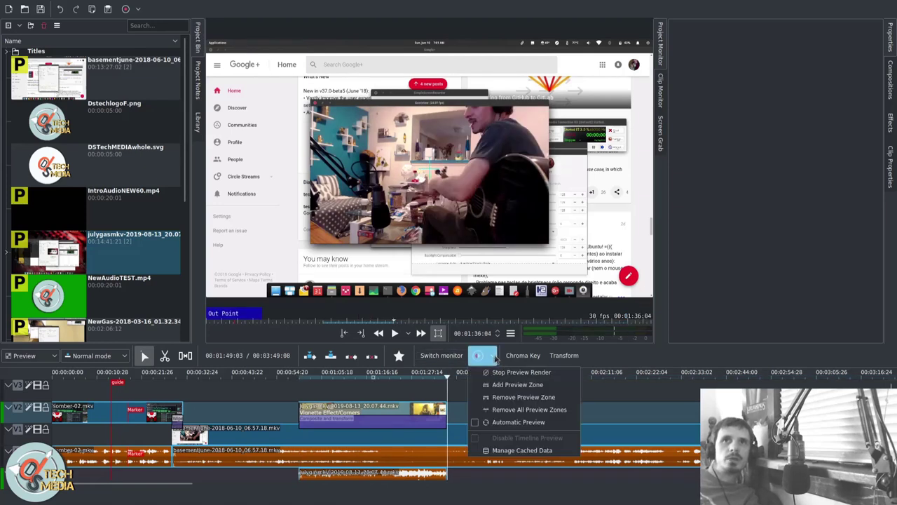
{"action": "left_click", "coordinate": [521, 385]}
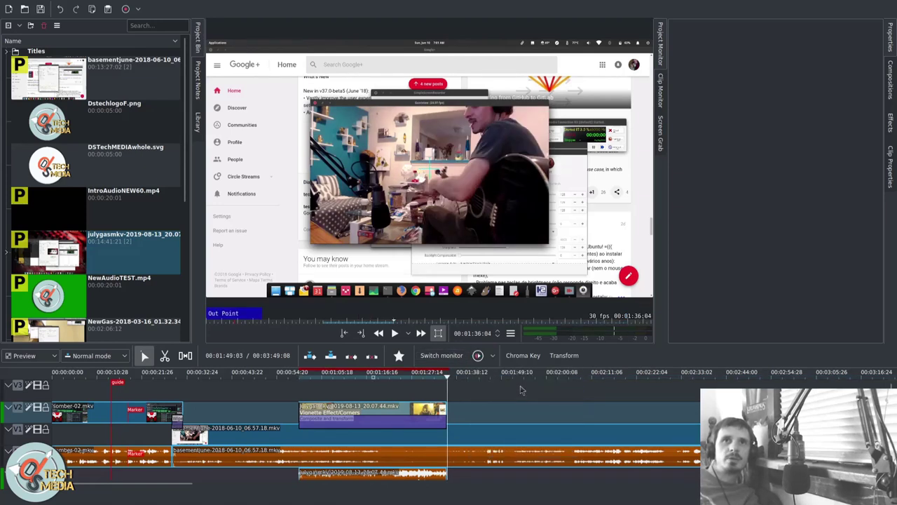
{"action": "left_click", "coordinate": [478, 356]}
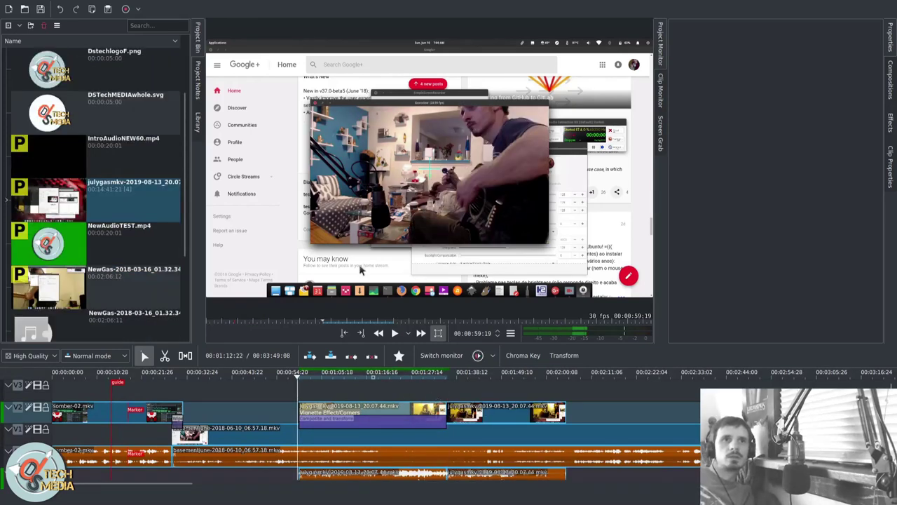
- Play the preview-rendered zone from its start and near its end, continuing into the unrendered clip after it
{"action": "key", "text": "space"}
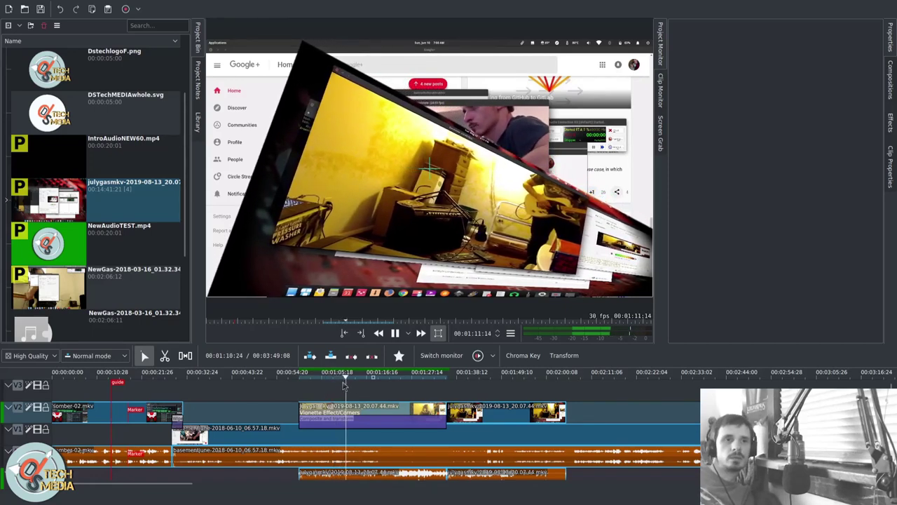
{"action": "left_click", "coordinate": [433, 378]}
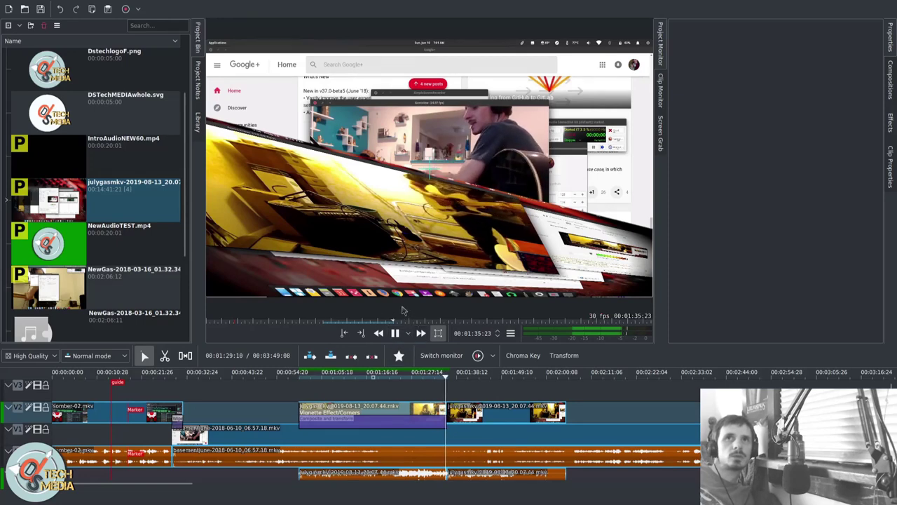
{"action": "left_click", "coordinate": [411, 202]}
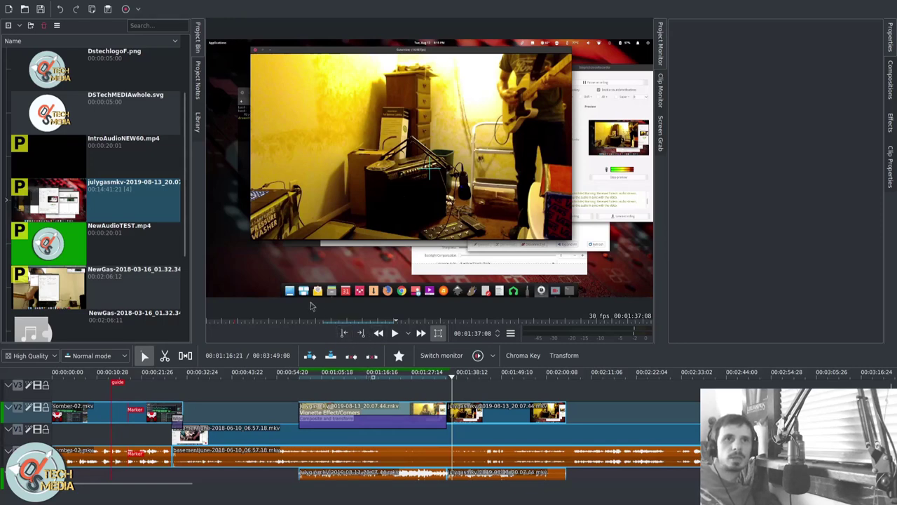
{"action": "key", "text": "space"}
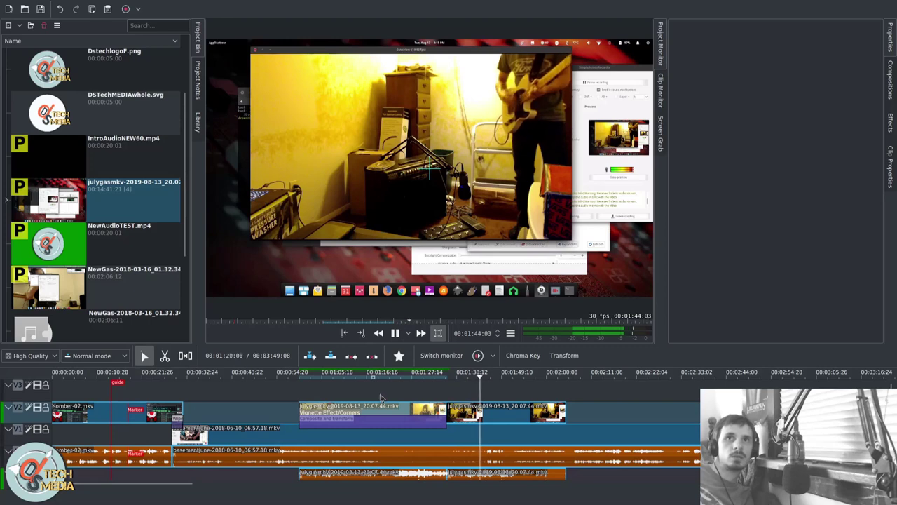
{"action": "key", "text": "space"}
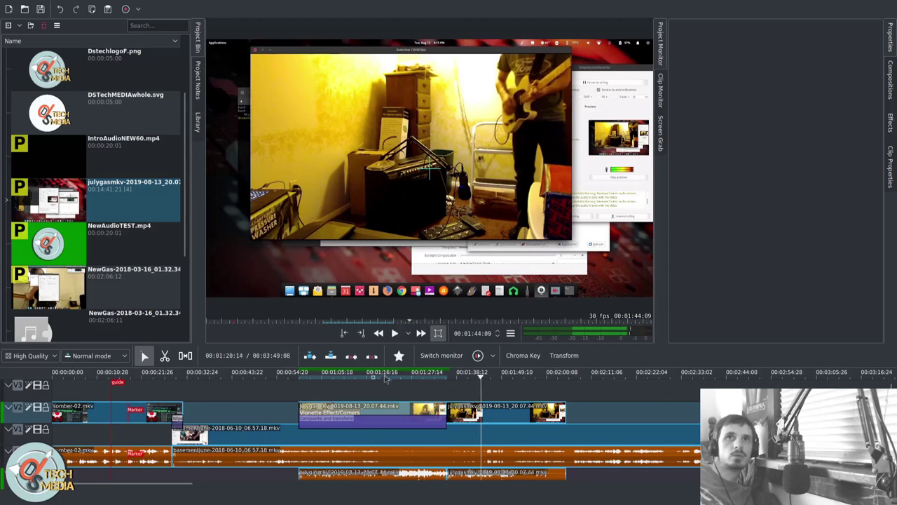
- Open the cached data manager, examine the cache of the current project and of all projects, including the proxy folder, and close it
{"action": "left_click", "coordinate": [477, 358]}
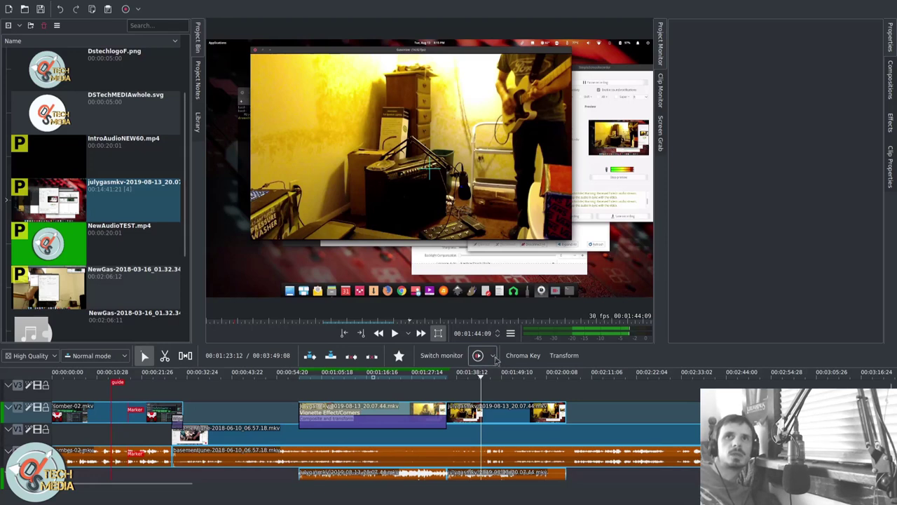
{"action": "left_click", "coordinate": [493, 356]}
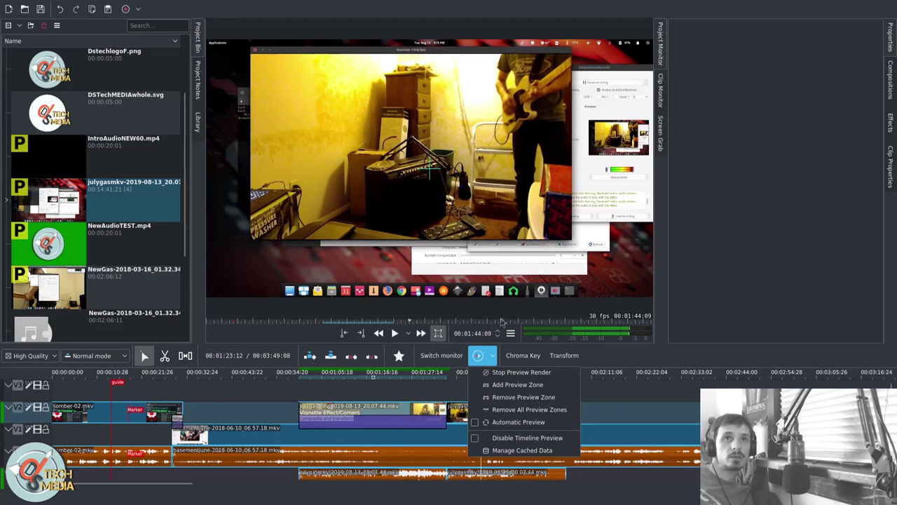
{"action": "left_click", "coordinate": [522, 451]}
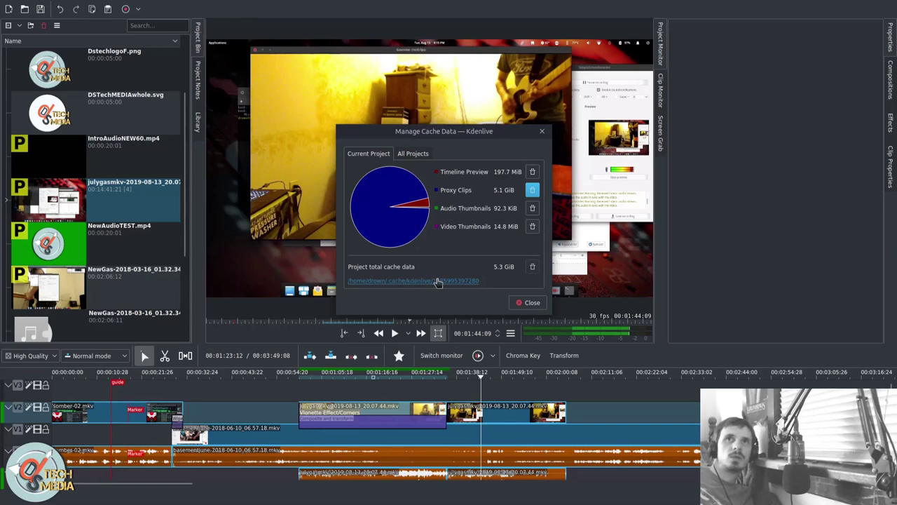
{"action": "left_click", "coordinate": [413, 153]}
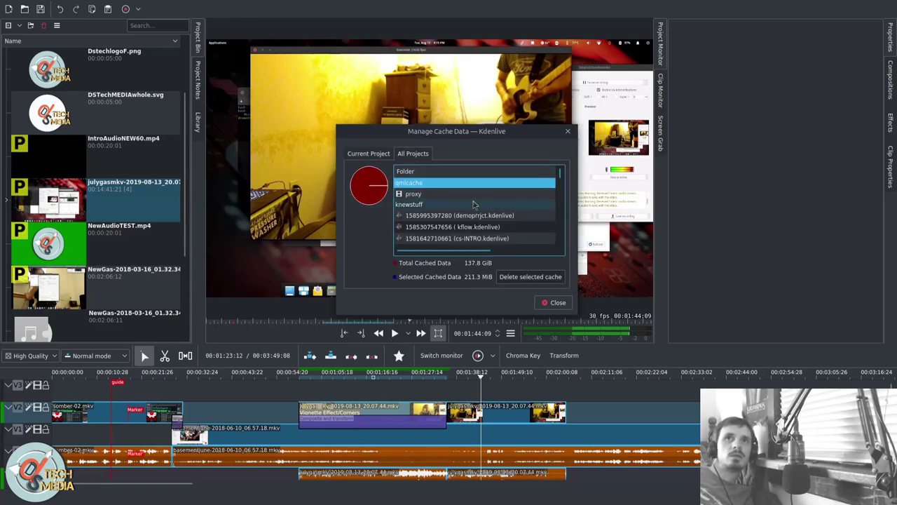
{"action": "scroll", "coordinate": [463, 199], "scroll_direction": "down", "scroll_amount": 1}
{"action": "scroll", "coordinate": [461, 197], "scroll_direction": "up", "scroll_amount": 2}
{"action": "left_click", "coordinate": [461, 197]}
{"action": "scroll", "coordinate": [465, 205], "scroll_direction": "down", "scroll_amount": 6}
{"action": "scroll", "coordinate": [467, 214], "scroll_direction": "up", "scroll_amount": 5}
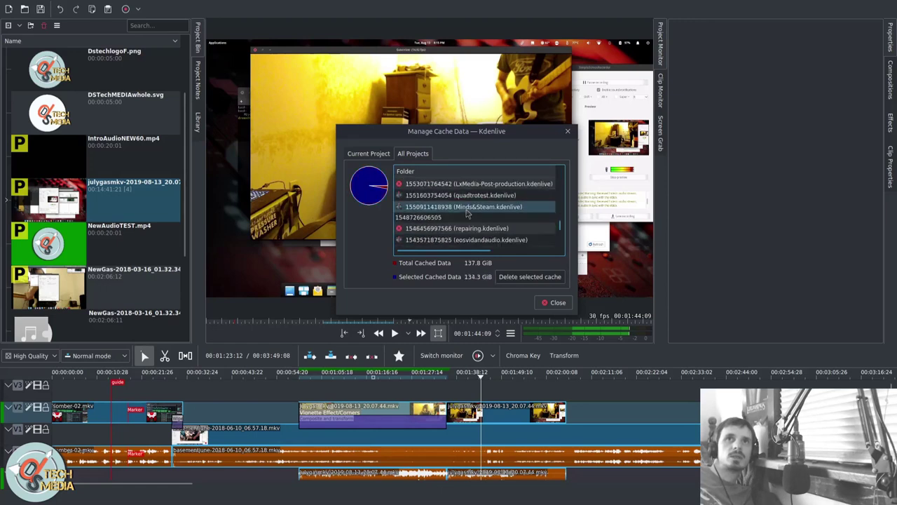
{"action": "scroll", "coordinate": [467, 212], "scroll_direction": "down", "scroll_amount": 6}
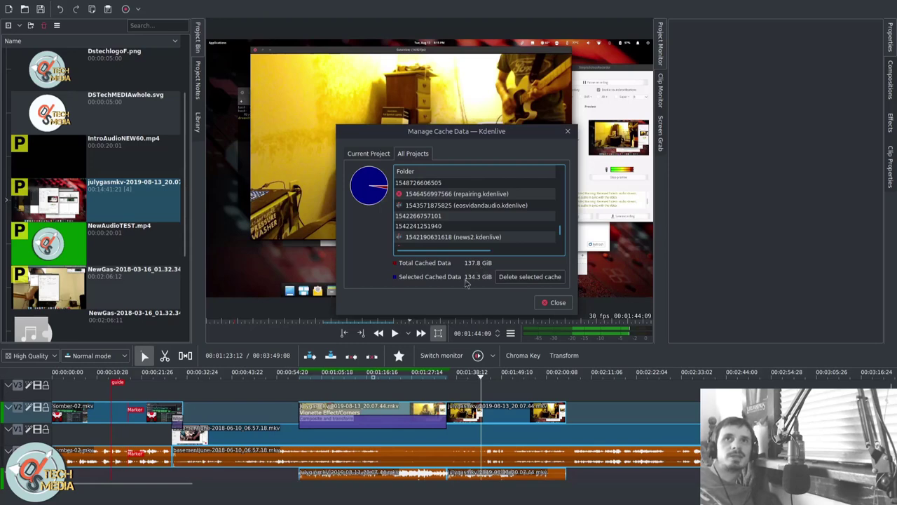
{"action": "left_click", "coordinate": [545, 305]}
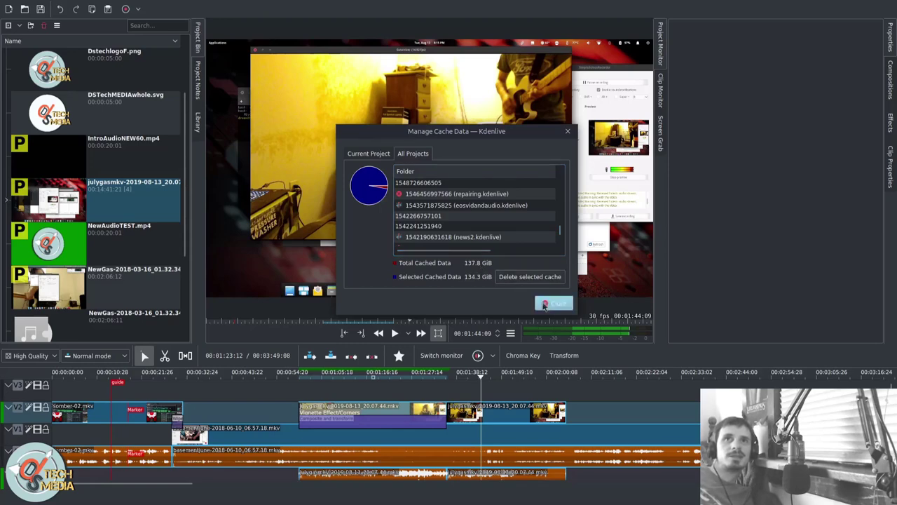
- Open end-rsstitle.kdenlivetitle from the Titles folder for editing and examine its background colour, animation and text properties
{"action": "scroll", "coordinate": [56, 78], "scroll_direction": "up", "scroll_amount": 5}
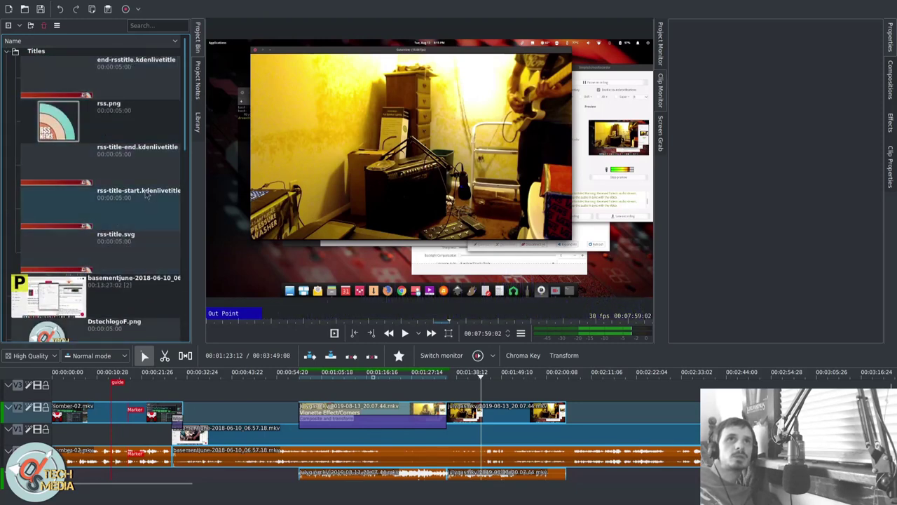
{"action": "right_click", "coordinate": [133, 80]}
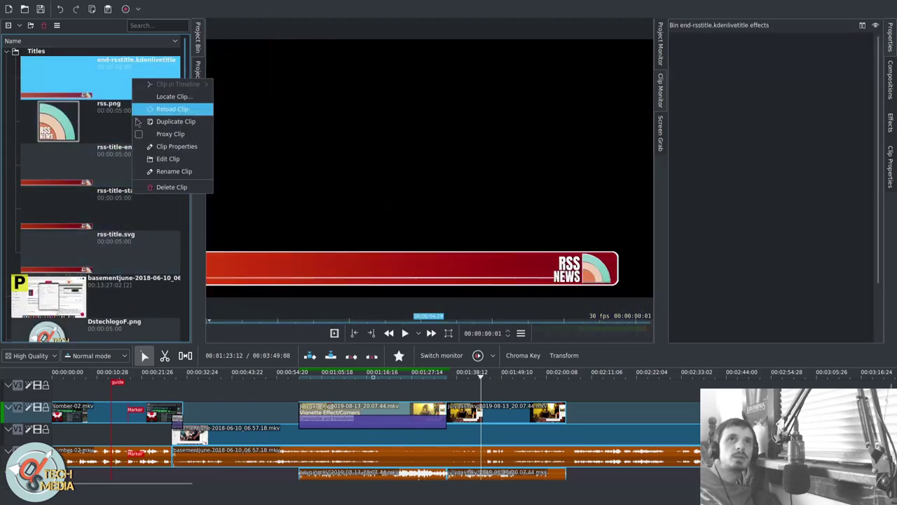
{"action": "left_click", "coordinate": [168, 158]}
{"action": "left_click", "coordinate": [631, 178]}
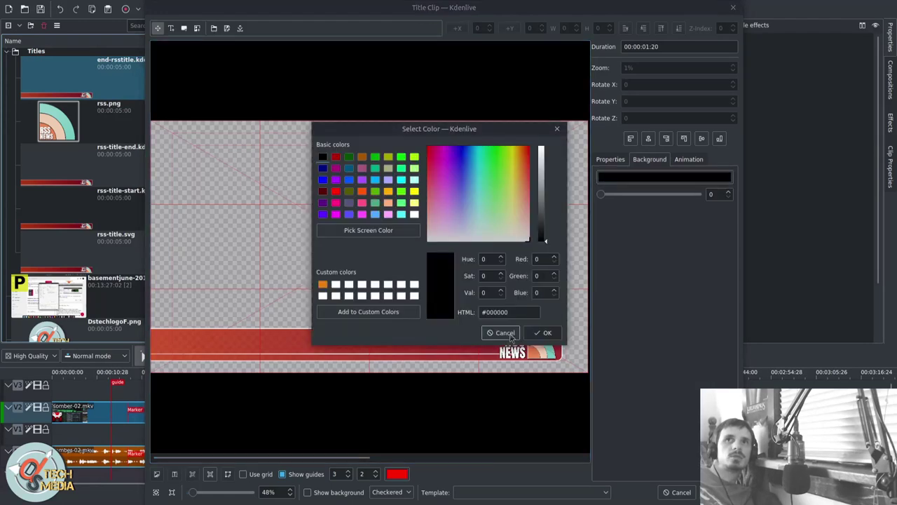
{"action": "key", "text": "Return"}
{"action": "left_click", "coordinate": [685, 163]}
{"action": "left_click", "coordinate": [610, 159]}
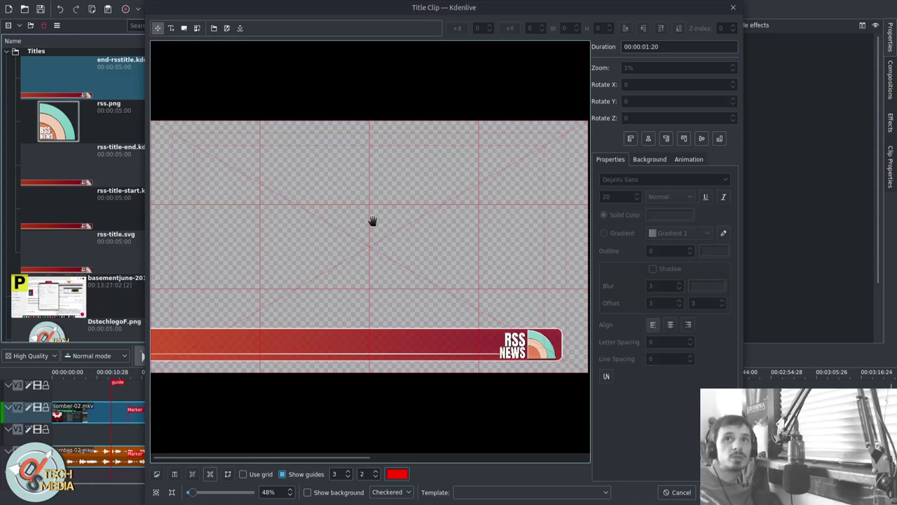
- View the start and end frames of the title's animation, and leave the title editor without saving
{"action": "left_click", "coordinate": [688, 161]}
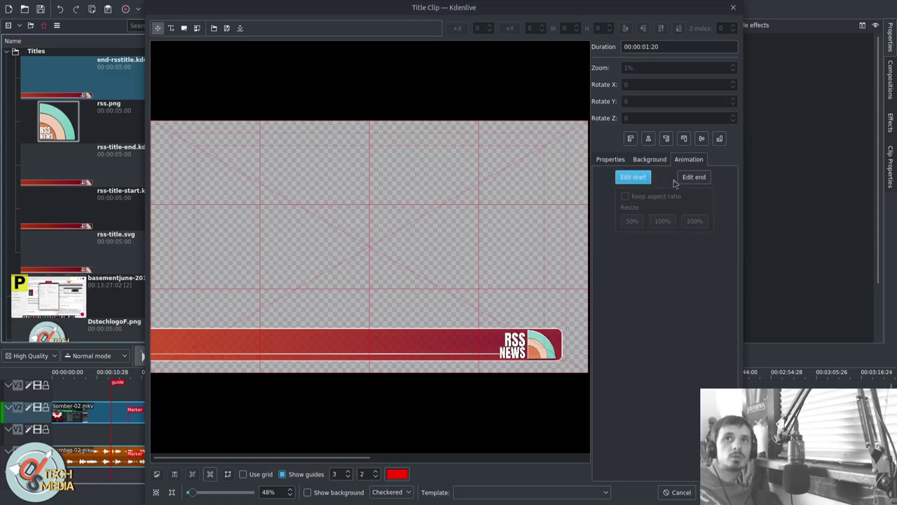
{"action": "left_click", "coordinate": [633, 178]}
{"action": "left_click", "coordinate": [636, 180]}
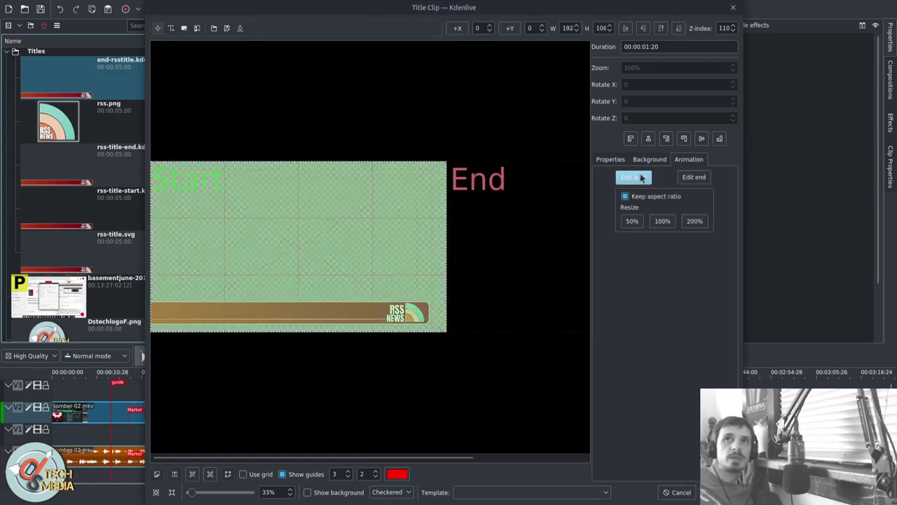
{"action": "left_click", "coordinate": [694, 177]}
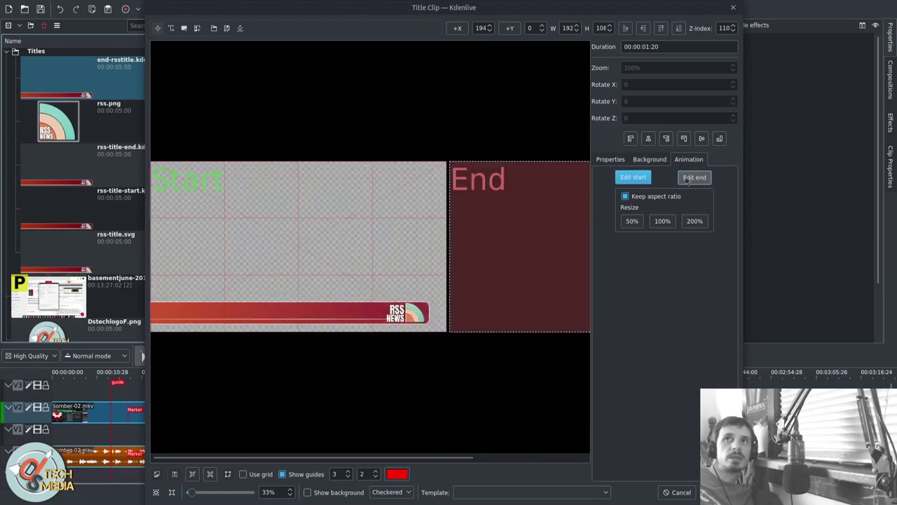
{"action": "left_click", "coordinate": [694, 493]}
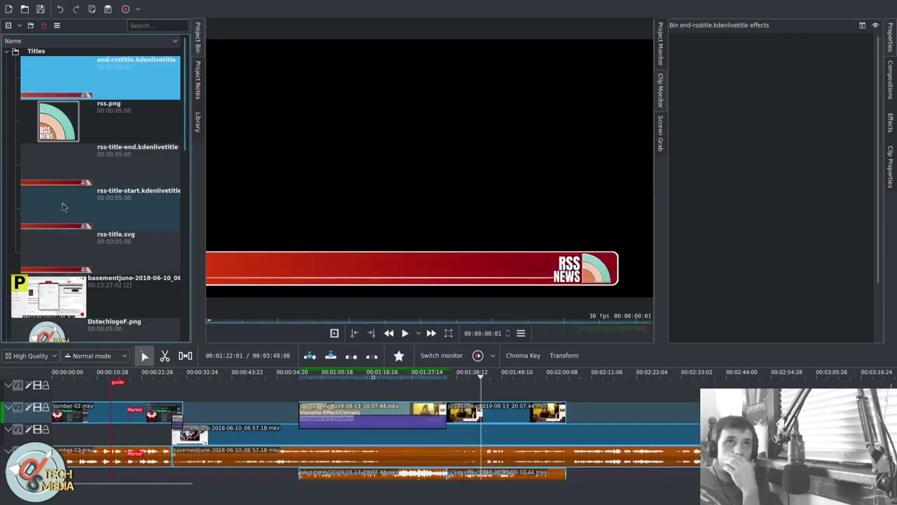
- Preview the animations of rss-title-start.kdenlivetitle and rss-title-end.kdenlivetitle from the Titles folder in the clip monitor
{"action": "left_click", "coordinate": [121, 207]}
{"action": "key", "text": "space"}
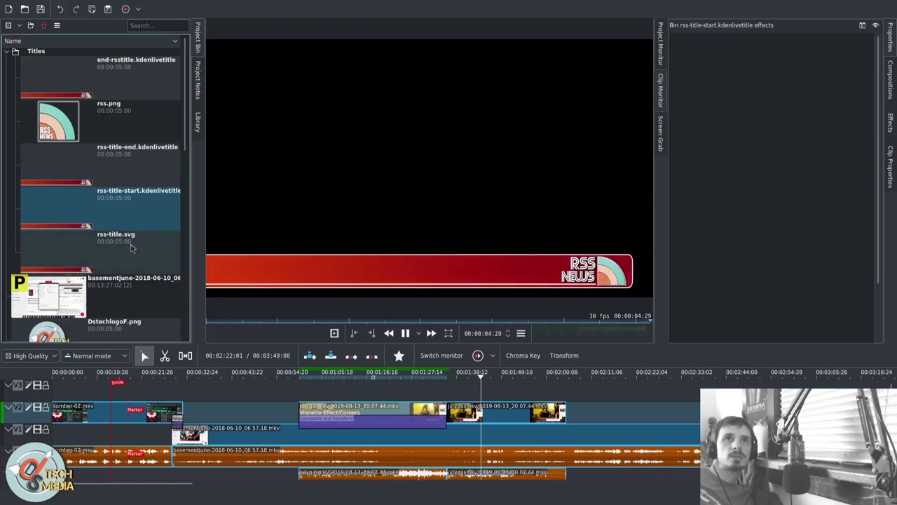
{"action": "left_click", "coordinate": [112, 165]}
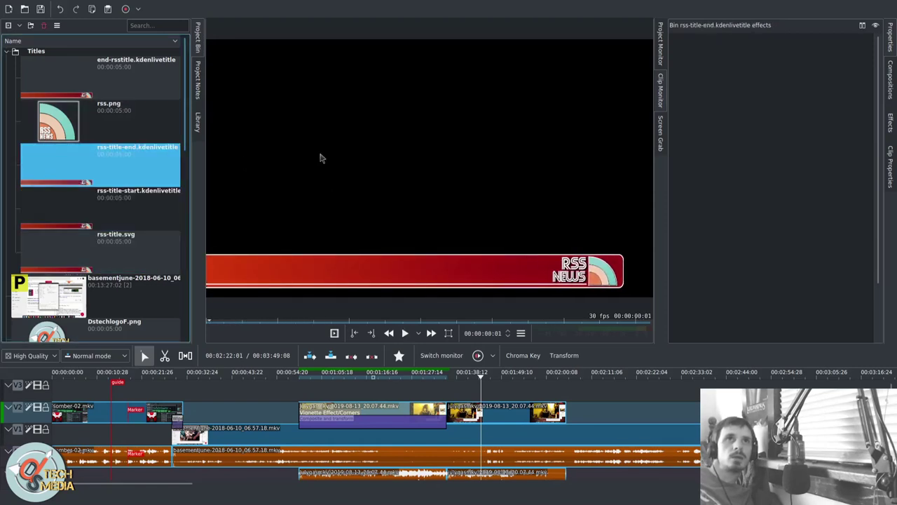
{"action": "left_click", "coordinate": [319, 158]}
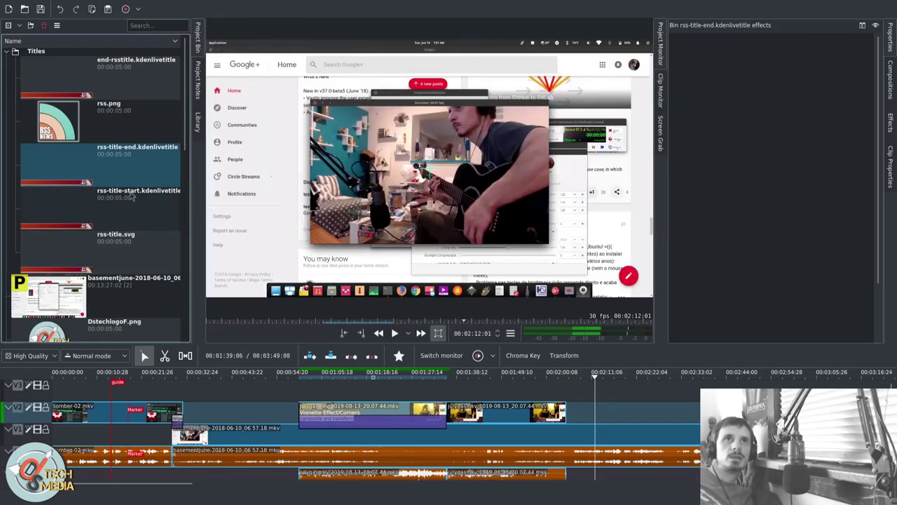
- Place the rss-title-start and rss-title-end clips back to back on track V2 above the basementjune clip, and play them
{"action": "left_click_drag", "start_coordinate": [132, 193], "coordinate": [540, 338]}
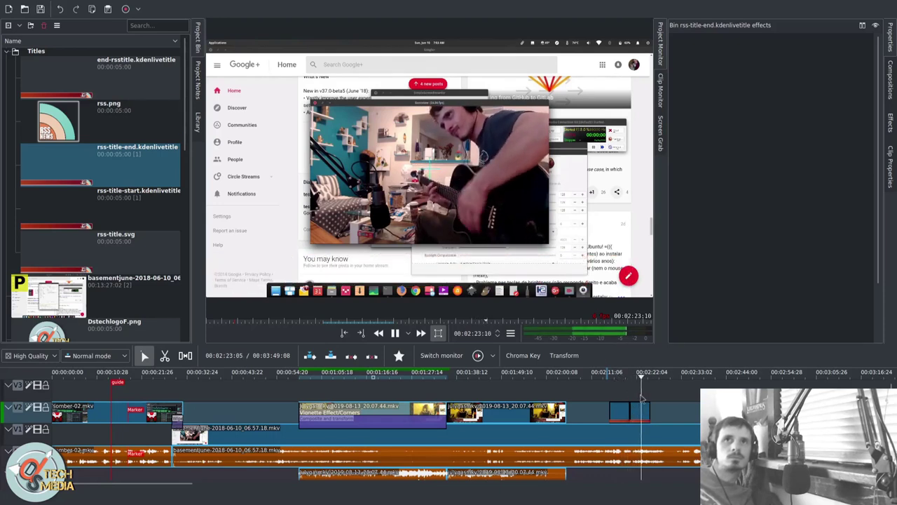
{"action": "key", "text": "space"}
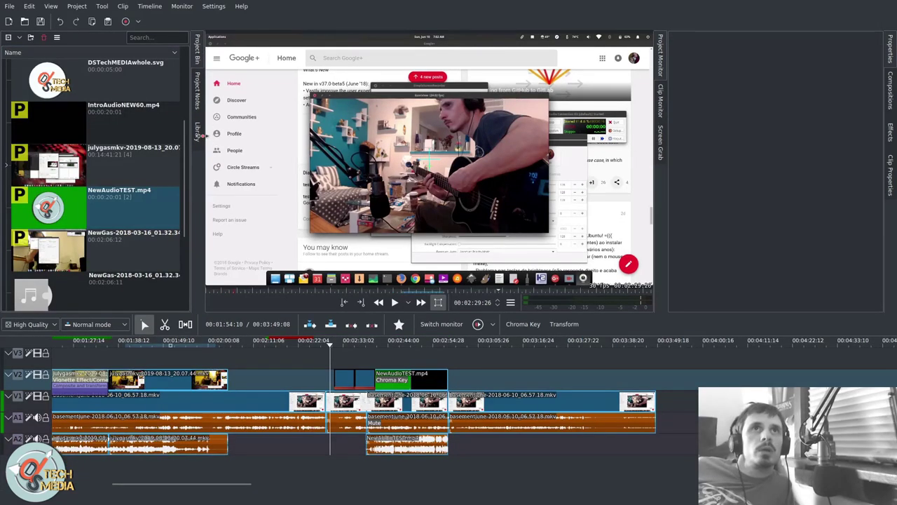
- Save the timeline section from the two title clips through NewAudioTEST.mp4, across all tracks, to the library as "example"
{"action": "left_click", "coordinate": [198, 132]}
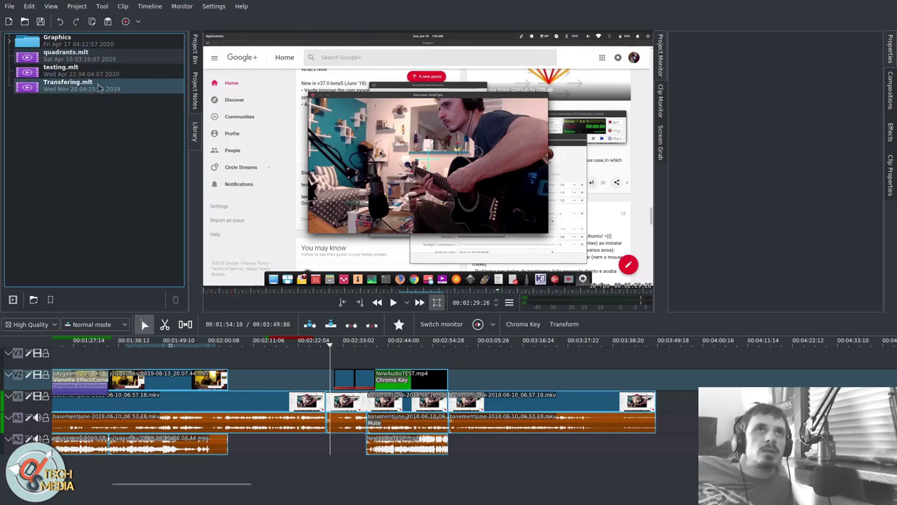
{"action": "left_click_drag", "start_coordinate": [84, 88], "coordinate": [448, 446]}
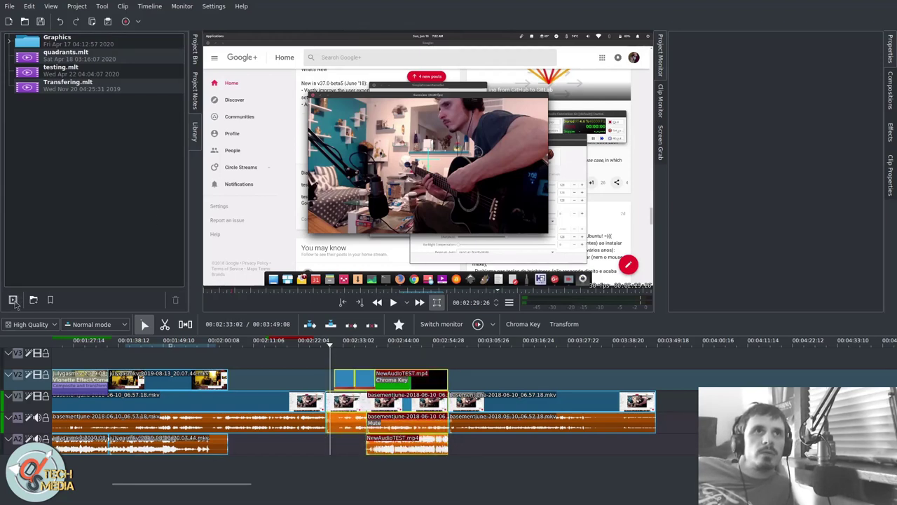
{"action": "left_click", "coordinate": [51, 300]}
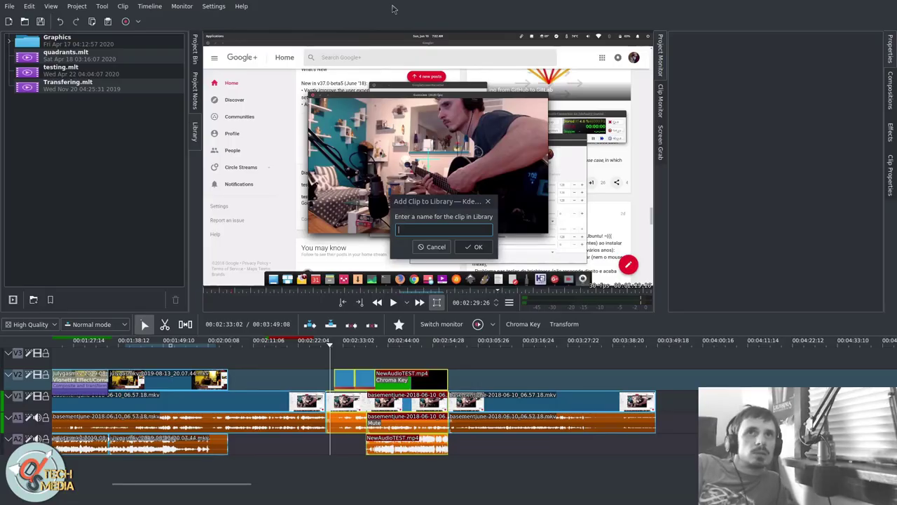
{"action": "type", "text": "example"}
{"action": "key", "text": "Return"}
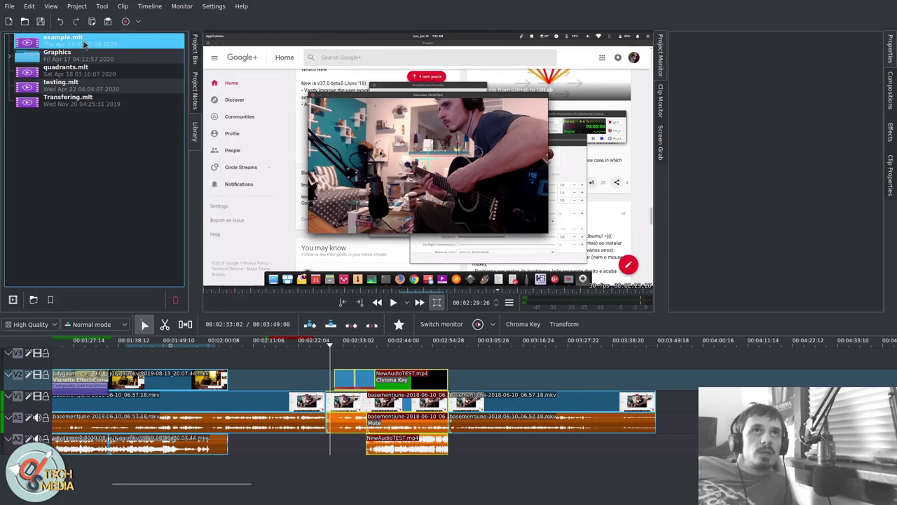
- Move the playhead past the end of the last timeline clip and add example.mlt from the library to the project
{"action": "left_click", "coordinate": [660, 344]}
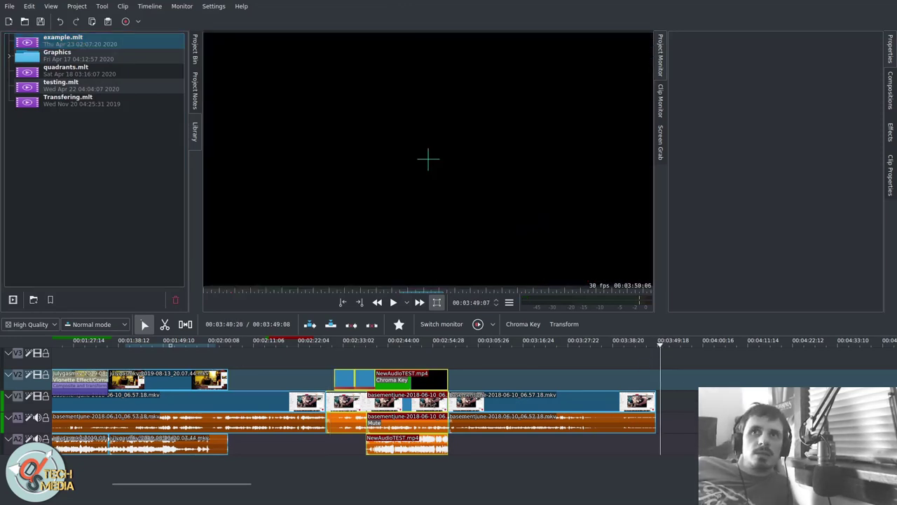
{"action": "right_click", "coordinate": [103, 43]}
{"action": "left_click", "coordinate": [124, 53]}
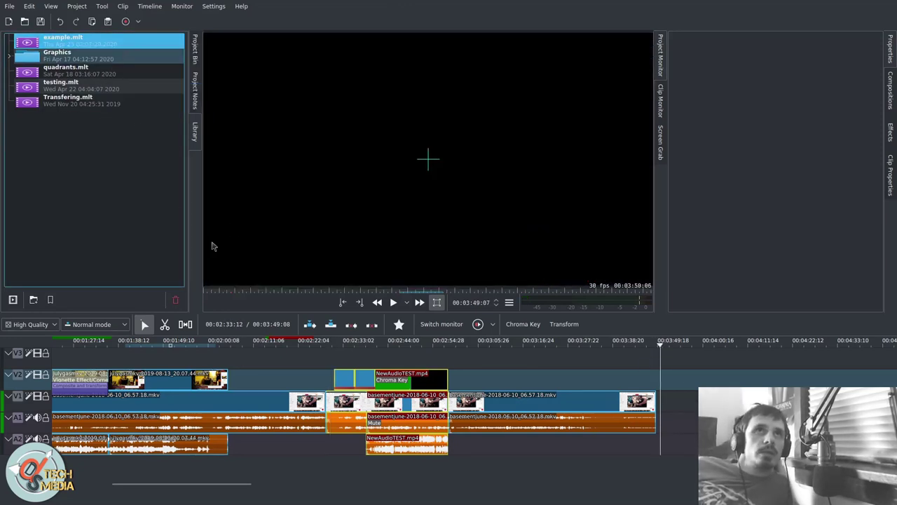
- Place example.mlt from the project bin on the timeline just after the last clip, and play it as one selected clip
{"action": "left_click", "coordinate": [196, 49]}
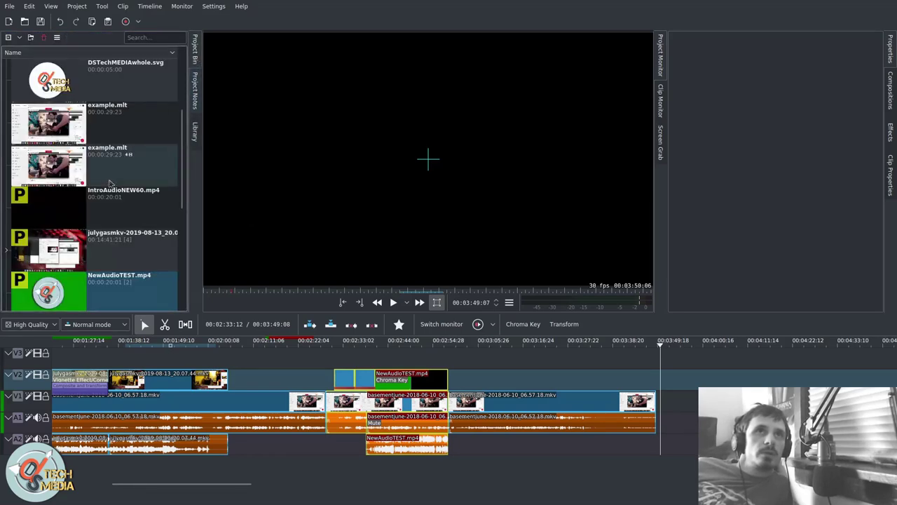
{"action": "scroll", "coordinate": [108, 184], "scroll_direction": "down", "scroll_amount": 5}
{"action": "scroll", "coordinate": [109, 184], "scroll_direction": "up", "scroll_amount": 5}
{"action": "left_click_drag", "start_coordinate": [105, 206], "coordinate": [673, 381]}
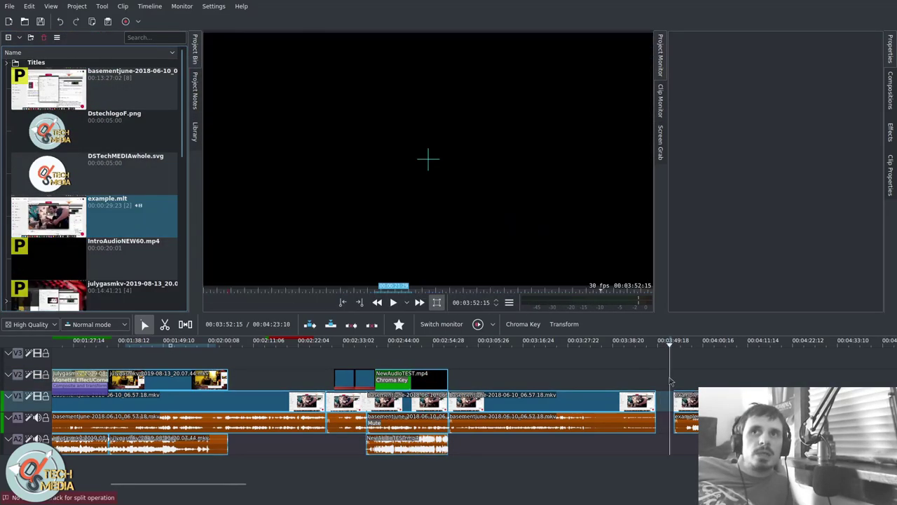
{"action": "key", "text": "space"}
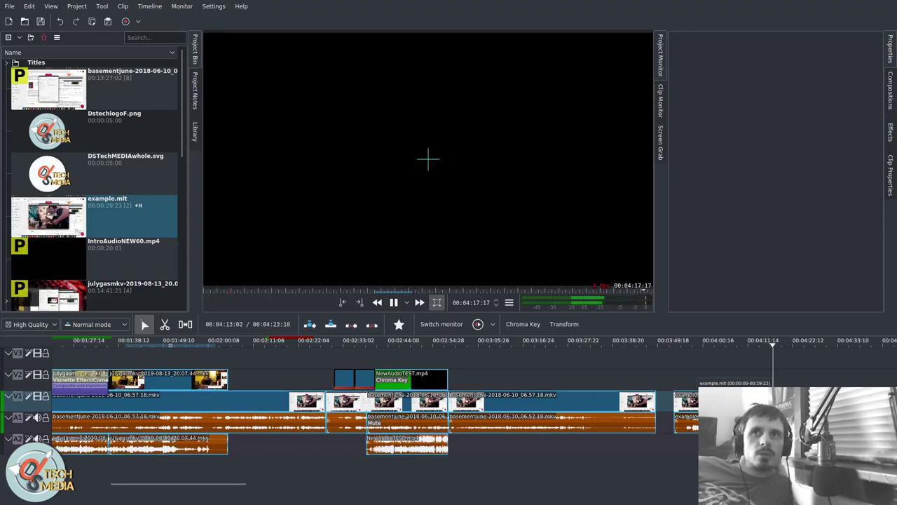
{"action": "left_click", "coordinate": [755, 406]}
{"action": "key", "text": "space"}
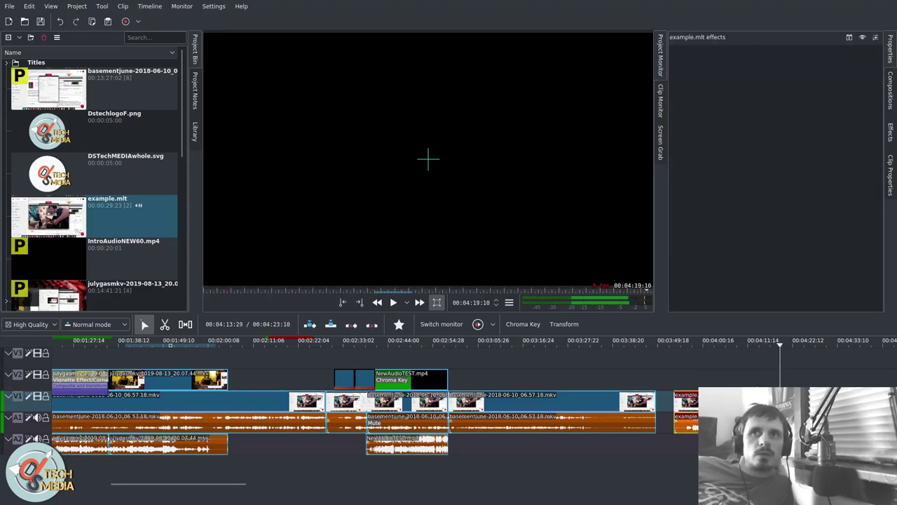
- Compare the library contents, including example.mlt and the Graphics folder, with the clips in the project bin
{"action": "left_click", "coordinate": [196, 129]}
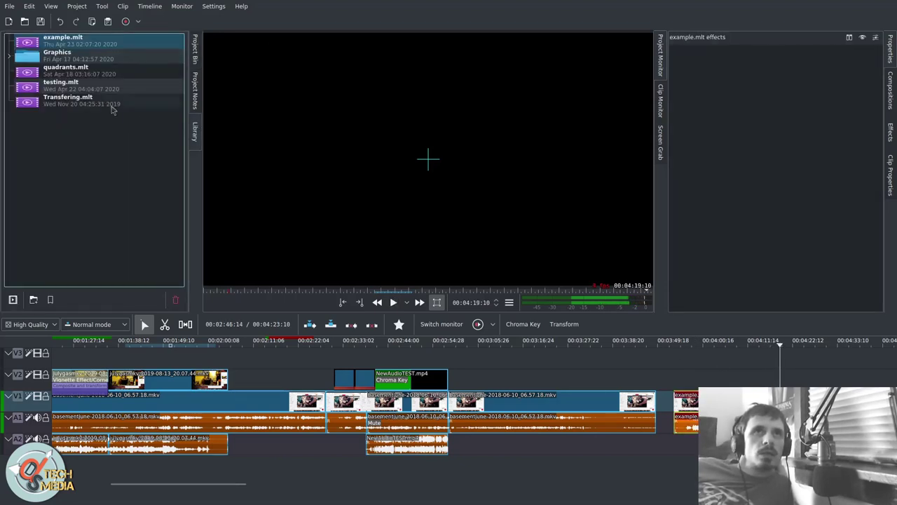
{"action": "left_click", "coordinate": [197, 50]}
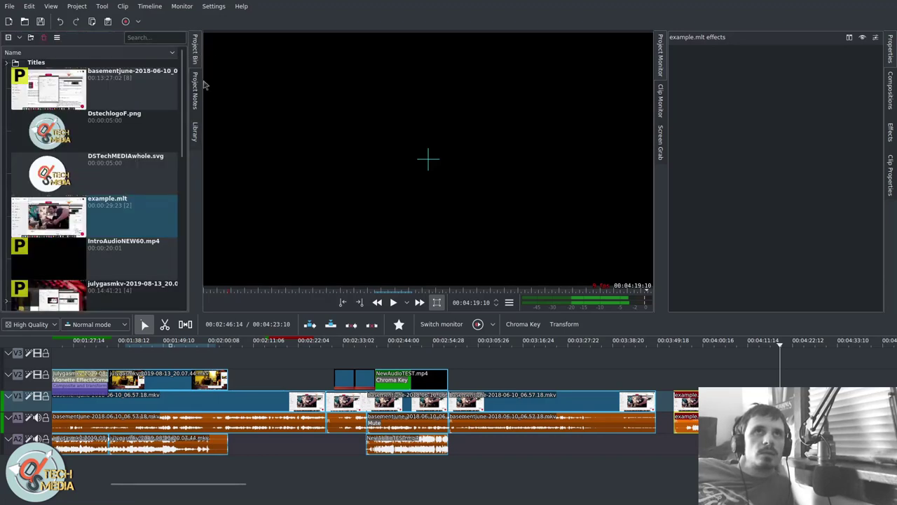
{"action": "left_click", "coordinate": [194, 131]}
{"action": "left_click", "coordinate": [80, 47]}
{"action": "left_click", "coordinate": [83, 56]}
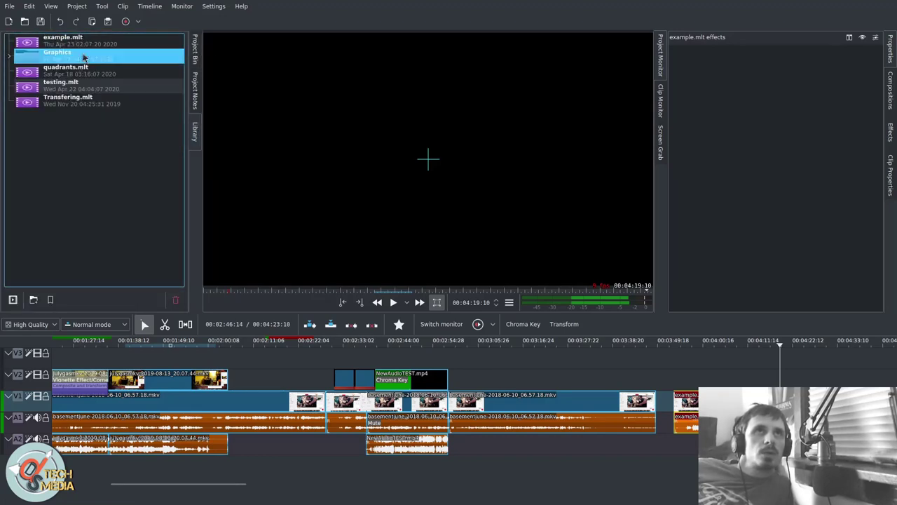
{"action": "left_click_drag", "start_coordinate": [83, 57], "coordinate": [85, 59]}
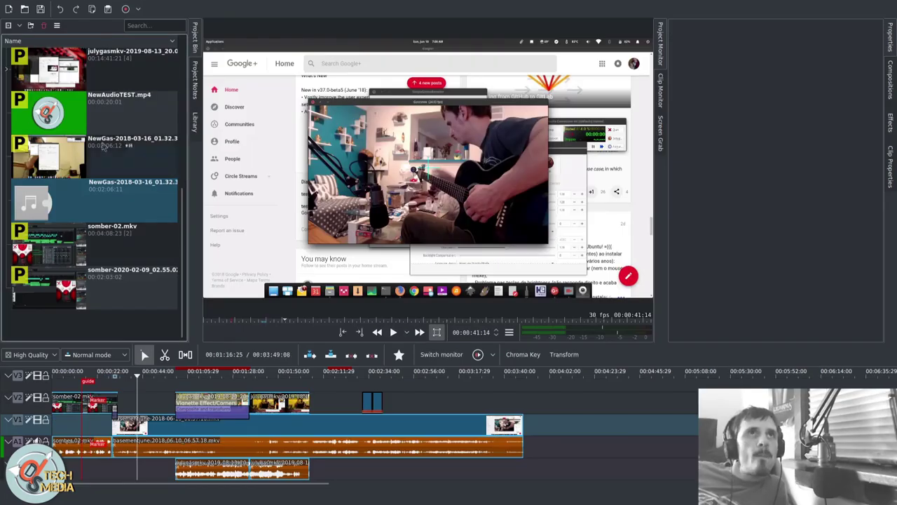
- Try the compressed and proxy-only options for archiving the project without archiving it, and cancel the clean-up of unused clips
{"action": "right_click", "coordinate": [105, 149]}
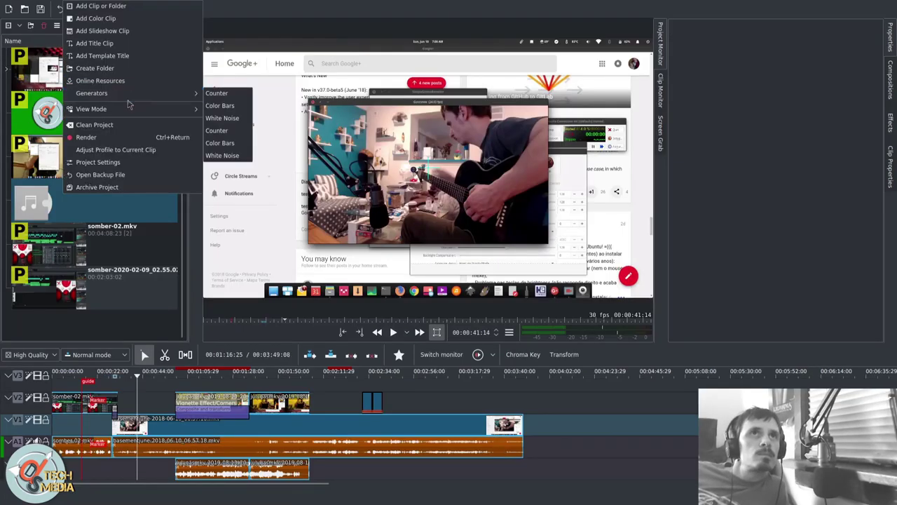
{"action": "left_click", "coordinate": [139, 190]}
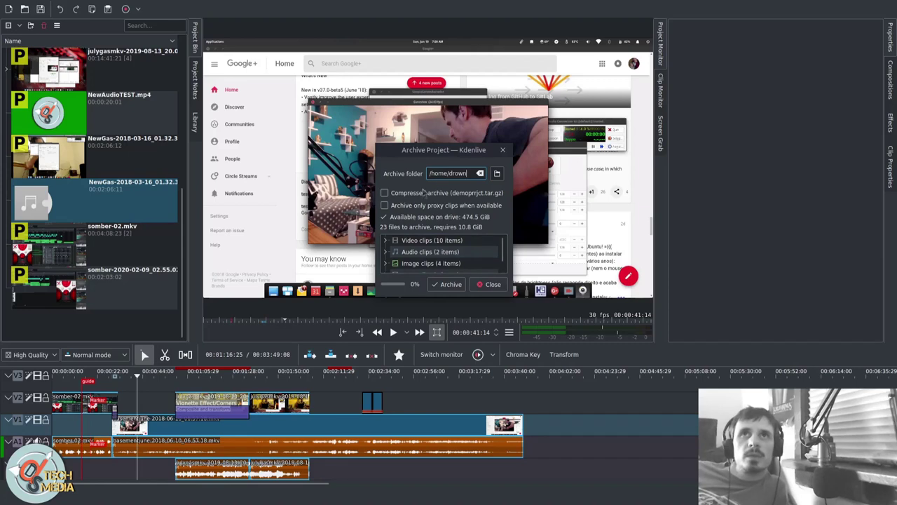
{"action": "left_click_drag", "start_coordinate": [424, 149], "coordinate": [400, 151]}
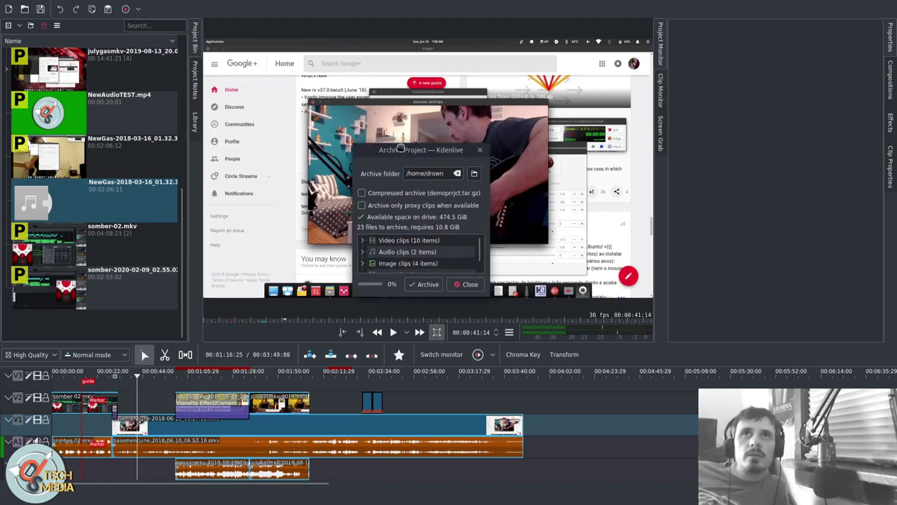
{"action": "left_click", "coordinate": [401, 197]}
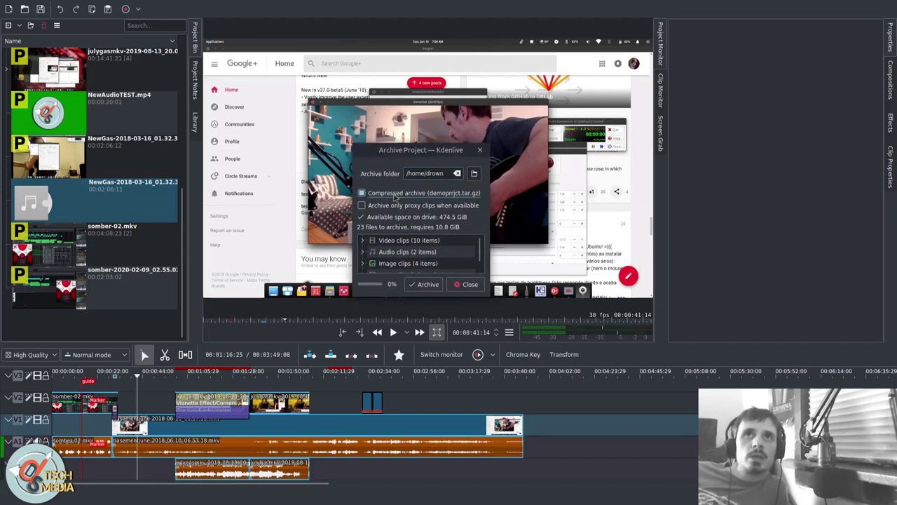
{"action": "left_click", "coordinate": [391, 208]}
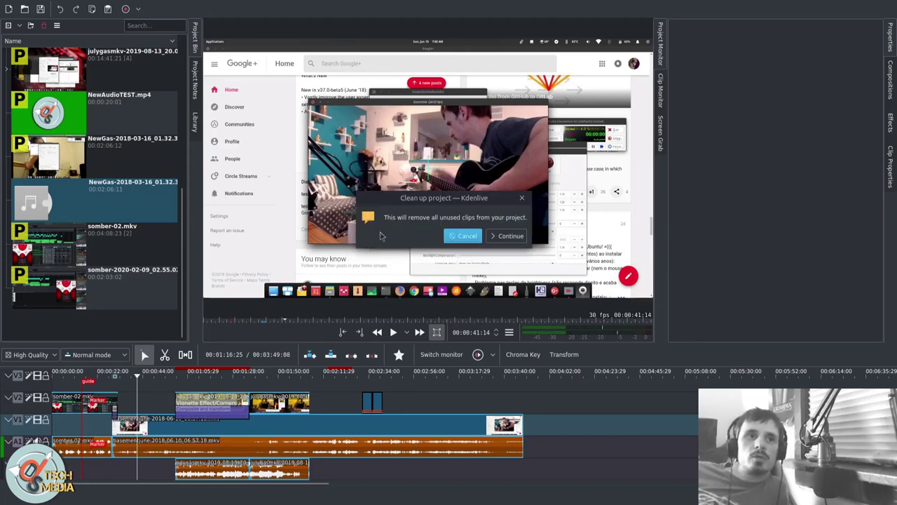
{"action": "left_click", "coordinate": [446, 234]}
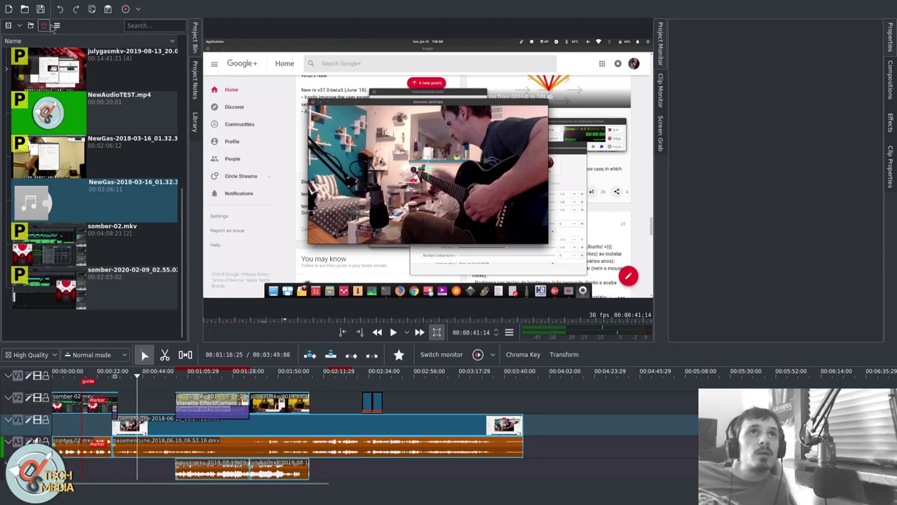
- Open the rendering settings, keep Scanning on Auto, choose the MP4 (H264/AAC) format and examine the encoder threads setting
{"action": "left_click", "coordinate": [135, 5]}
{"action": "mouse_move", "coordinate": [150, 31]}
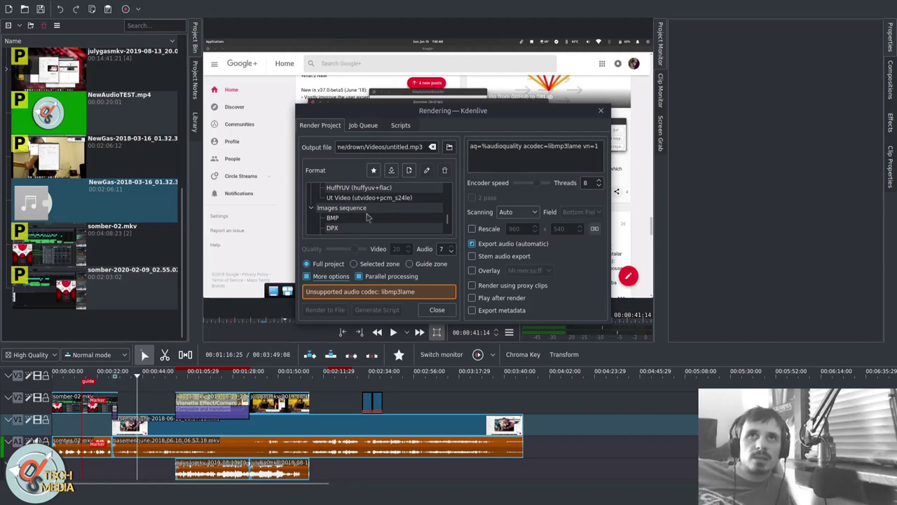
{"action": "left_click", "coordinate": [519, 213]}
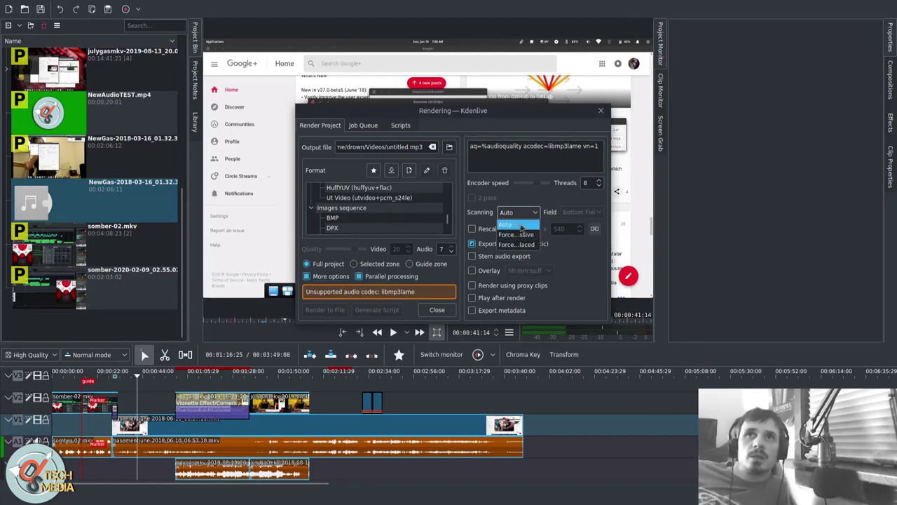
{"action": "left_click", "coordinate": [520, 225]}
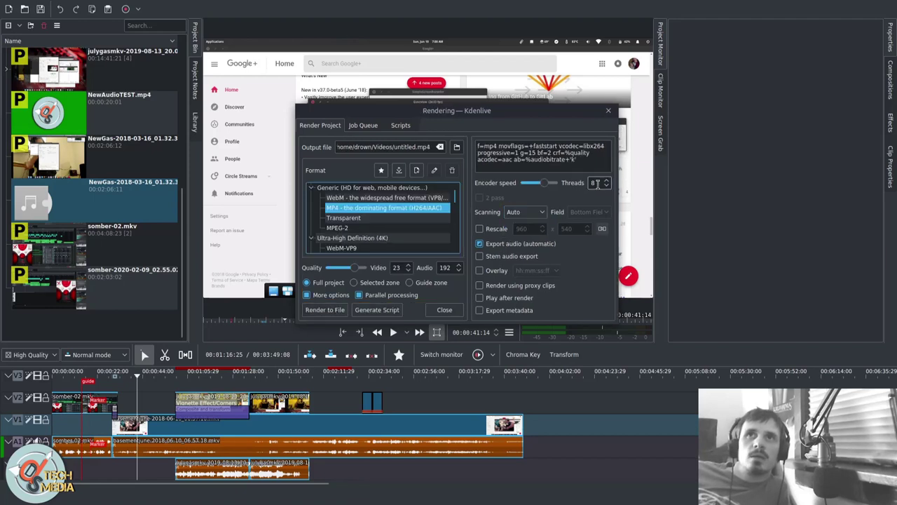
{"action": "left_click", "coordinate": [607, 186]}
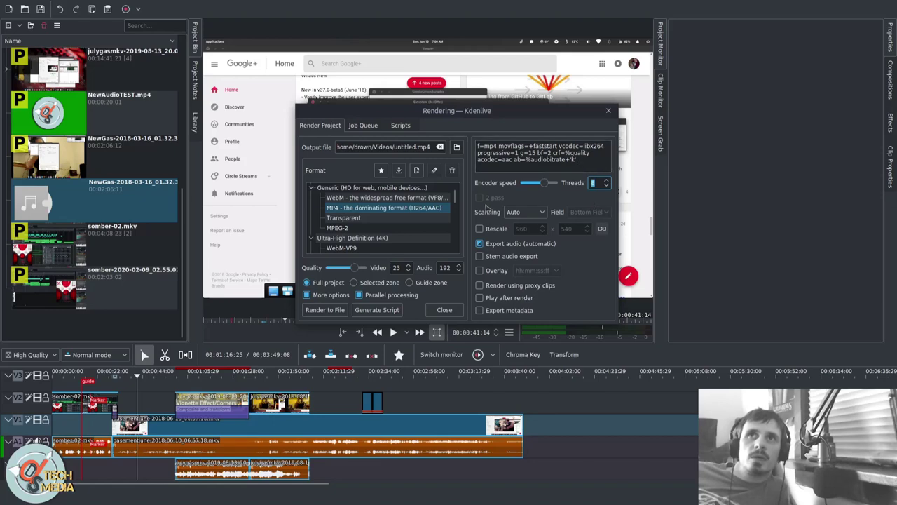
- Examine the render job queue and the saved render scripts in the rendering settings
{"action": "left_click", "coordinate": [360, 127]}
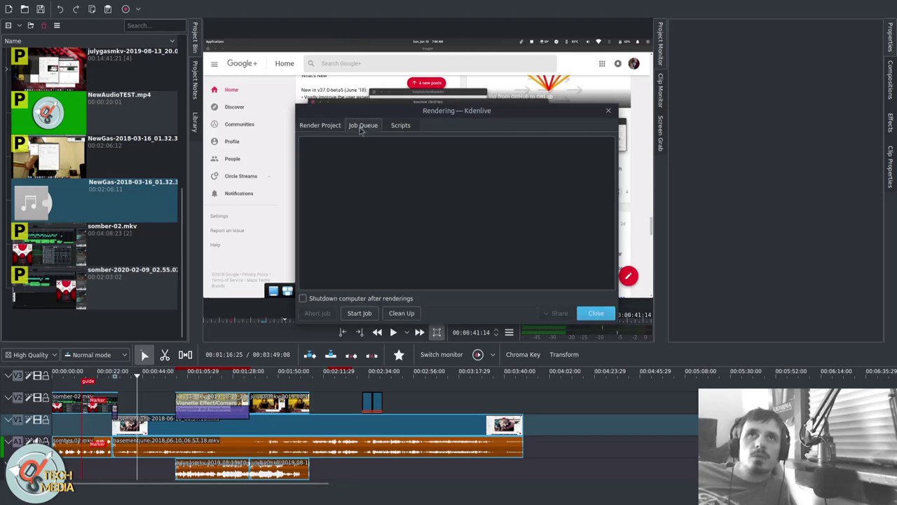
{"action": "left_click", "coordinate": [386, 125]}
{"action": "left_click", "coordinate": [330, 124]}
{"action": "left_click", "coordinate": [355, 125]}
{"action": "left_click", "coordinate": [395, 125]}
{"action": "left_click", "coordinate": [355, 125]}
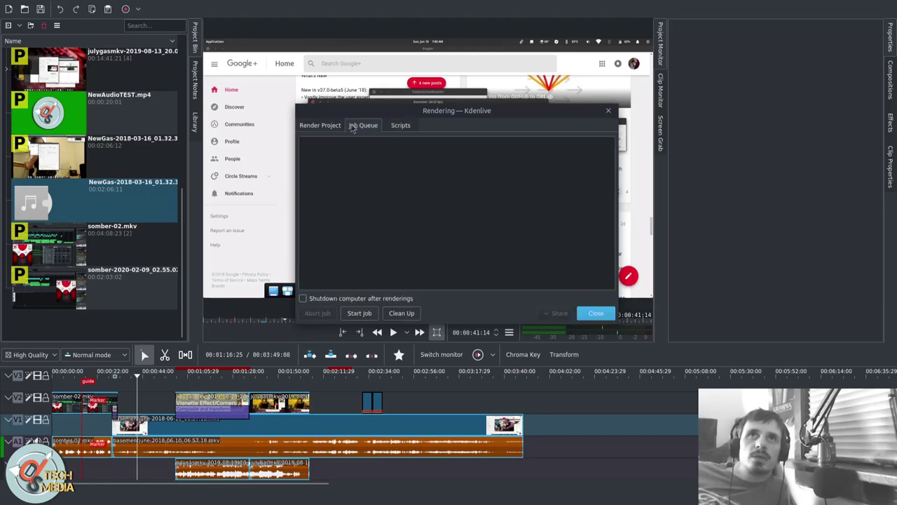
- Examine the MP4 encoding parameters, set the render range to Guide zone, and close the rendering settings without rendering
{"action": "left_click", "coordinate": [341, 124]}
{"action": "scroll", "coordinate": [424, 223], "scroll_direction": "up", "scroll_amount": 1}
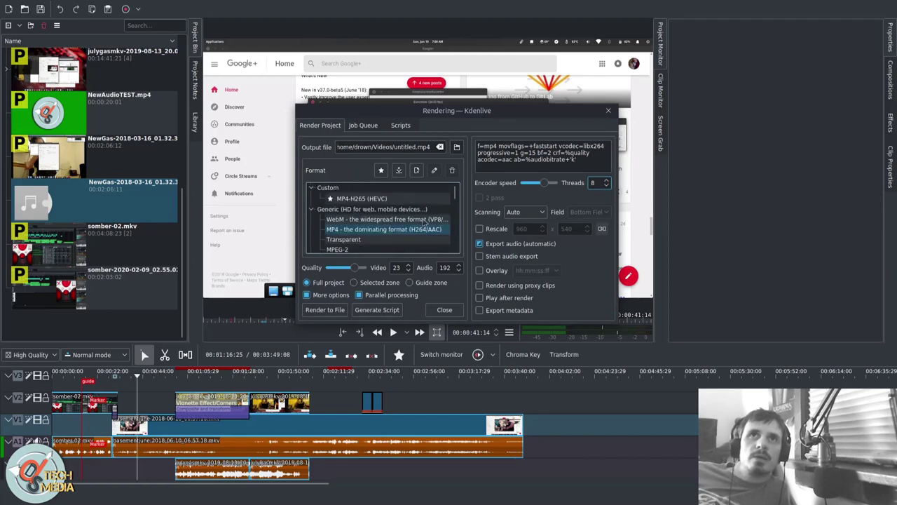
{"action": "left_click_drag", "start_coordinate": [598, 162], "coordinate": [499, 133]}
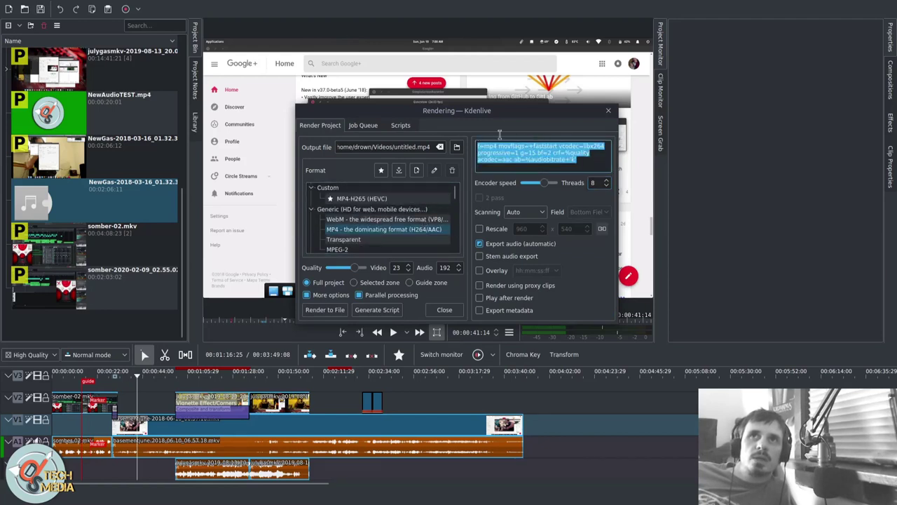
{"action": "left_click", "coordinate": [409, 282]}
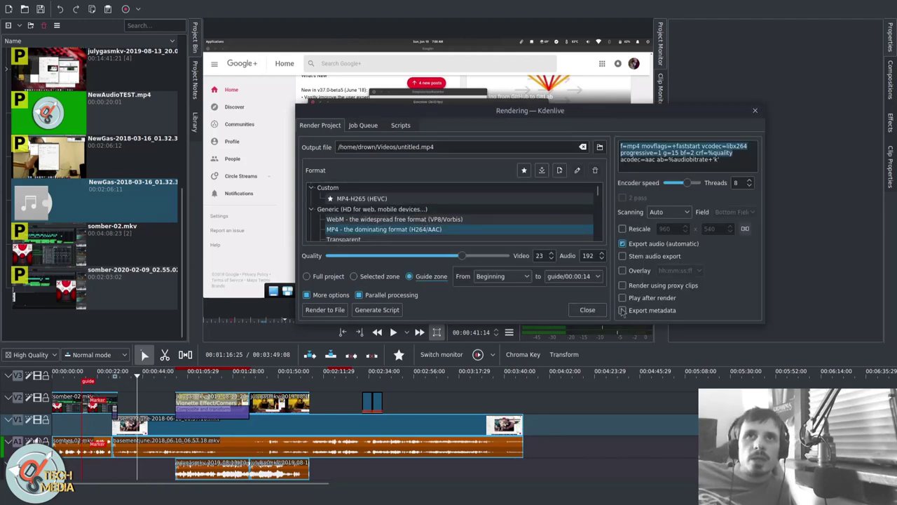
{"action": "left_click", "coordinate": [597, 310]}
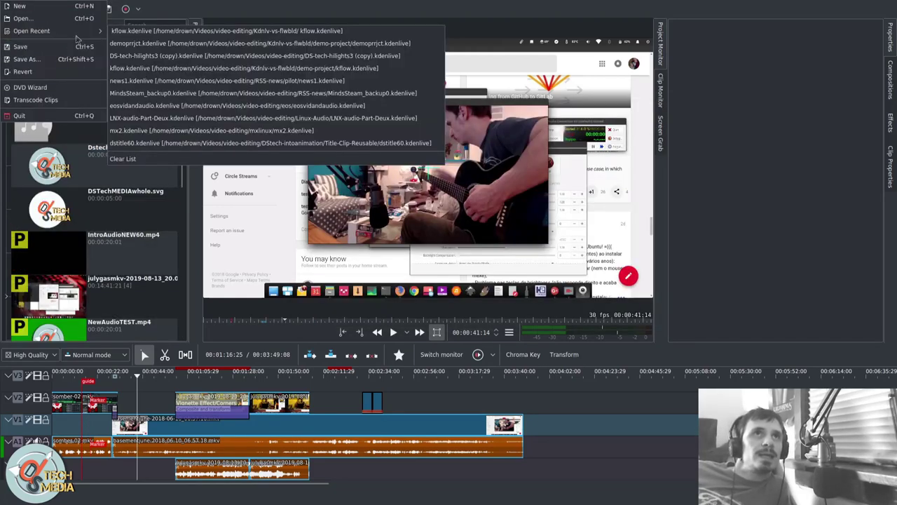
- Examine the list of recently opened projects and close it without opening any
{"action": "left_click", "coordinate": [548, 7]}
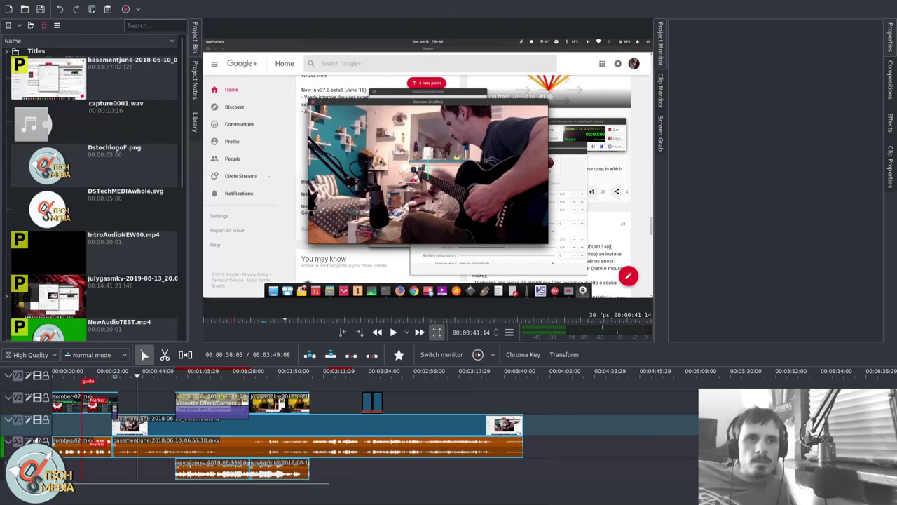